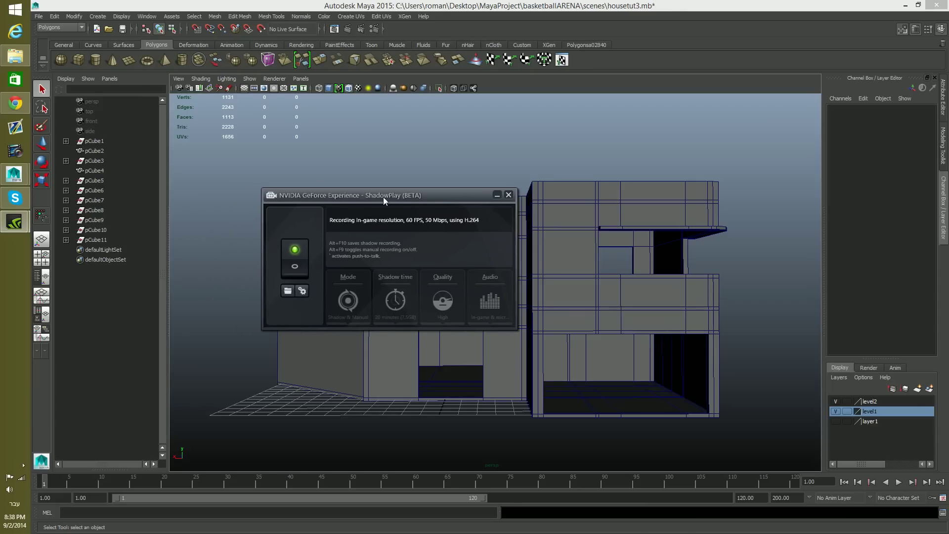
drag(467, 197, 270, 330)
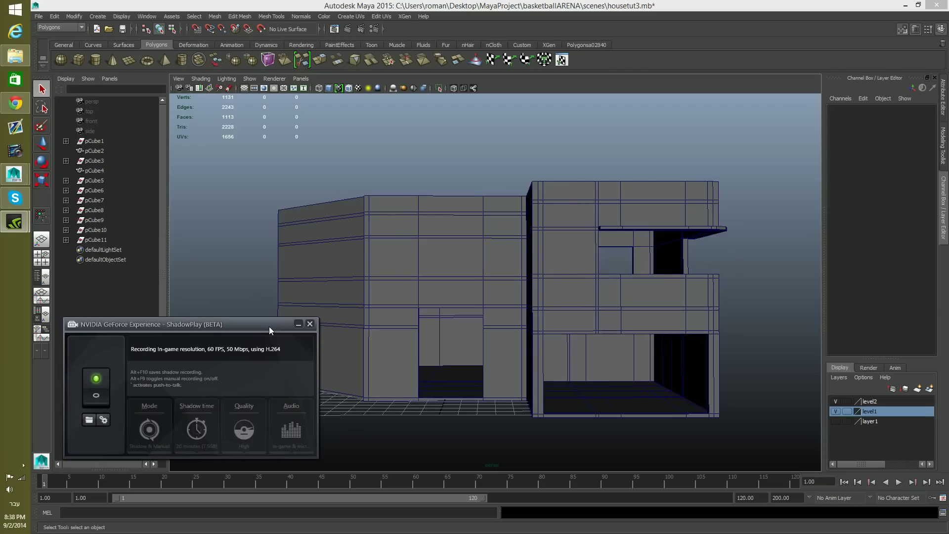
drag(270, 330, 455, 186)
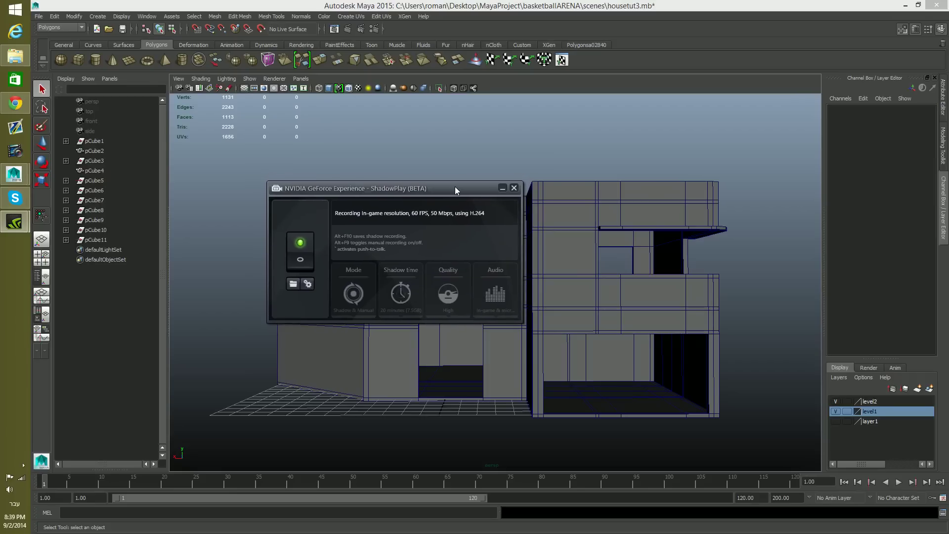
drag(456, 189, 454, 223)
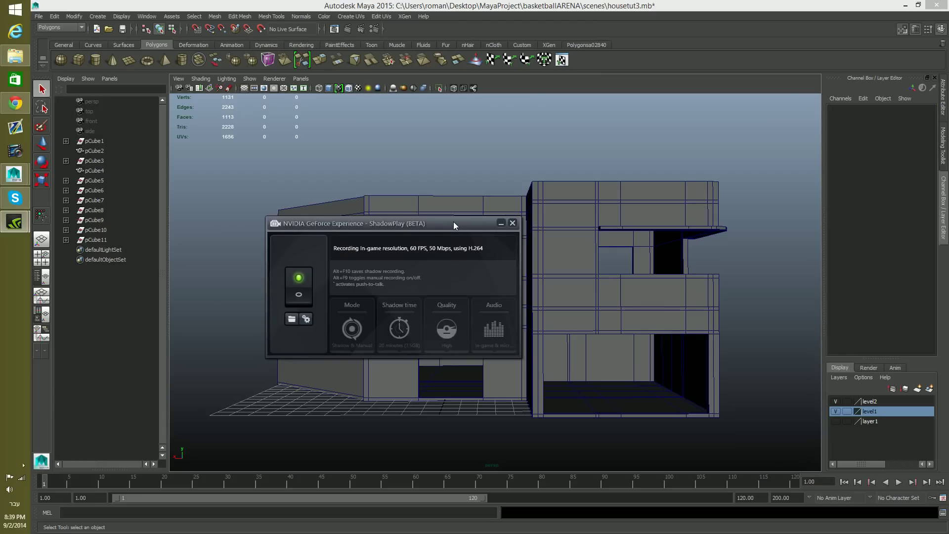
drag(453, 223, 453, 222)
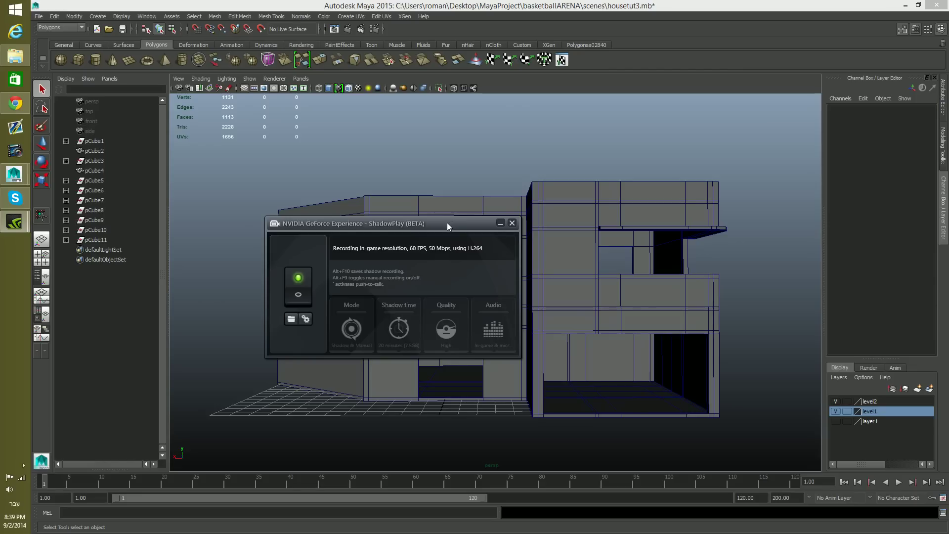
drag(447, 223, 358, 288)
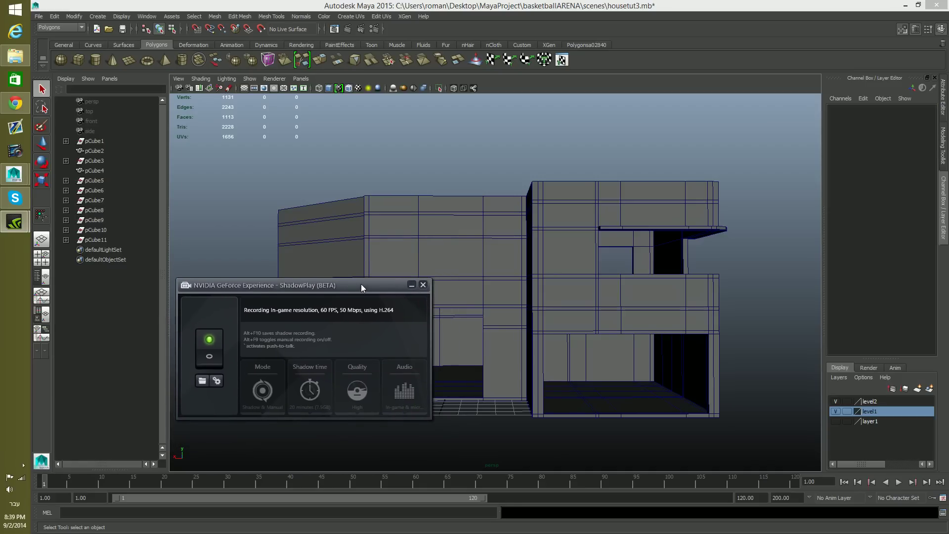
drag(361, 285, 376, 257)
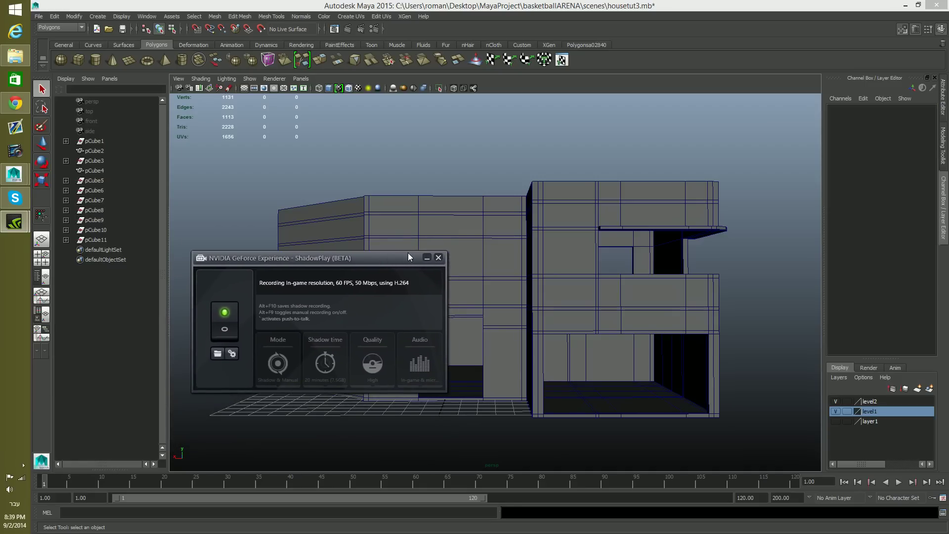
drag(393, 258, 404, 237)
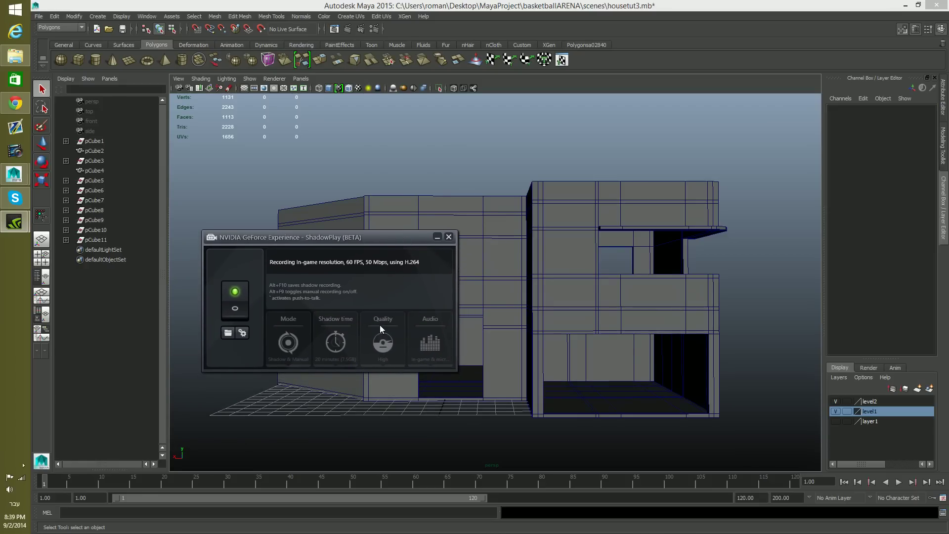
drag(379, 235, 366, 269)
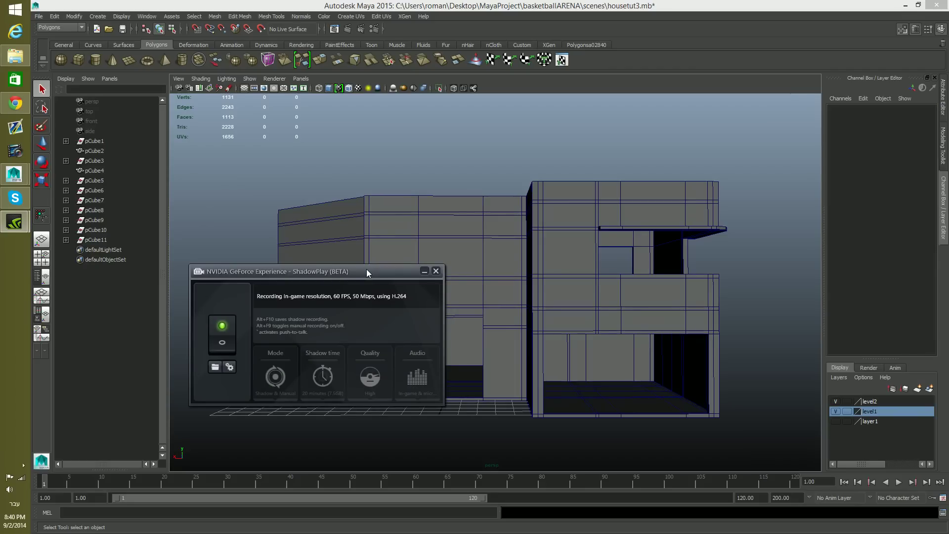
drag(367, 270, 336, 258)
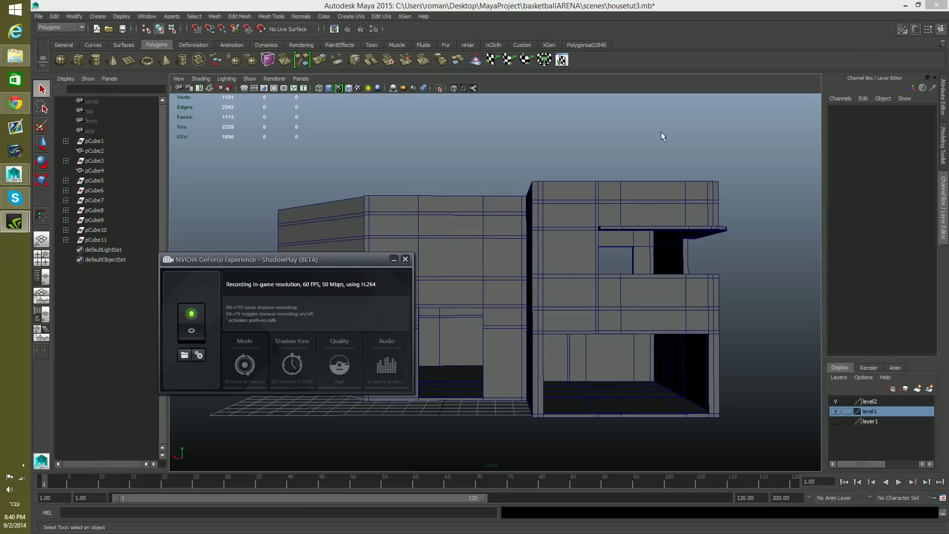
- Minimize Maya and the browser, and view the file properties of the recording Desktop 09.02.2014 - 17.37.44.02
click(906, 6)
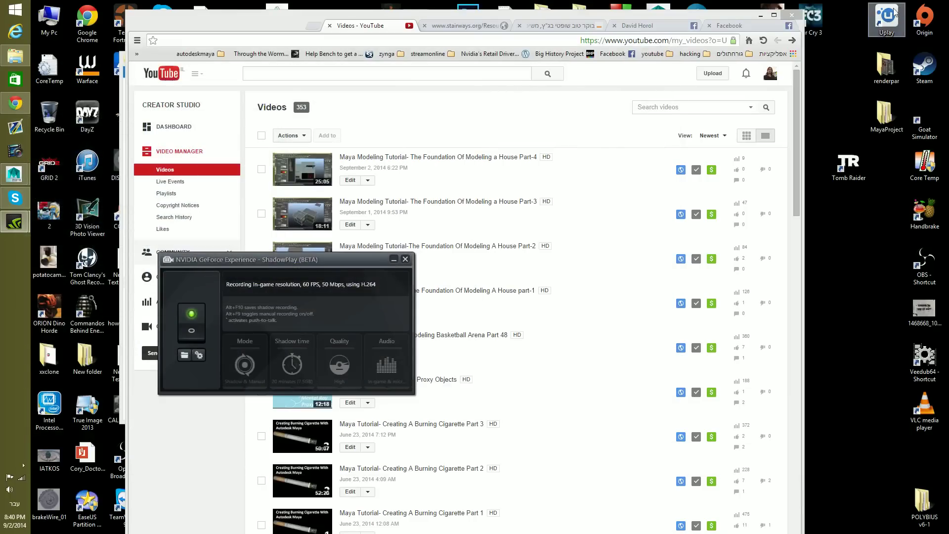
click(759, 14)
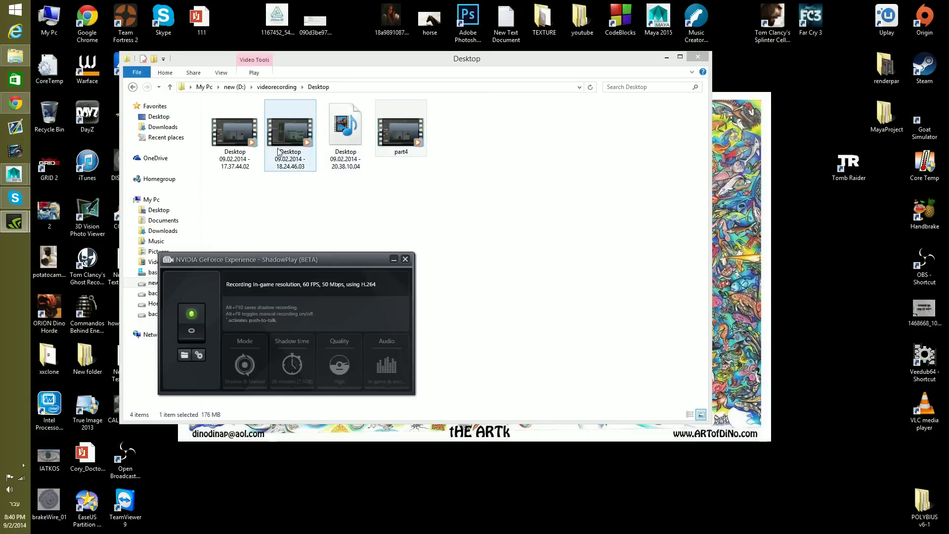
click(290, 136)
click(242, 131)
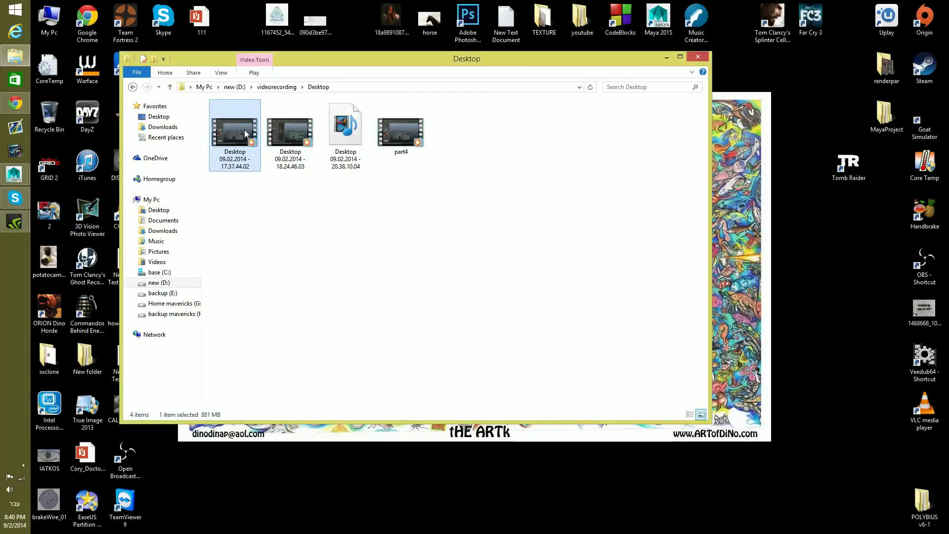
right_click(245, 131)
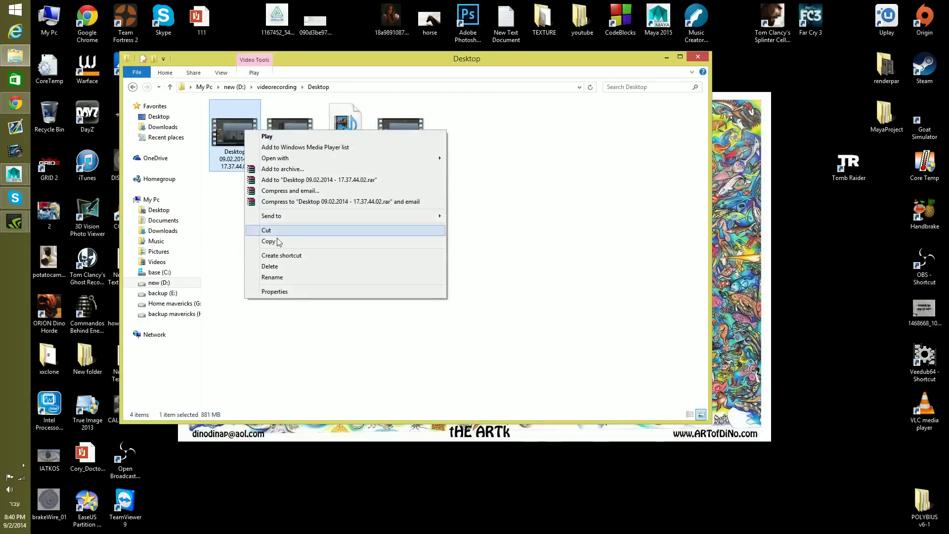
click(289, 294)
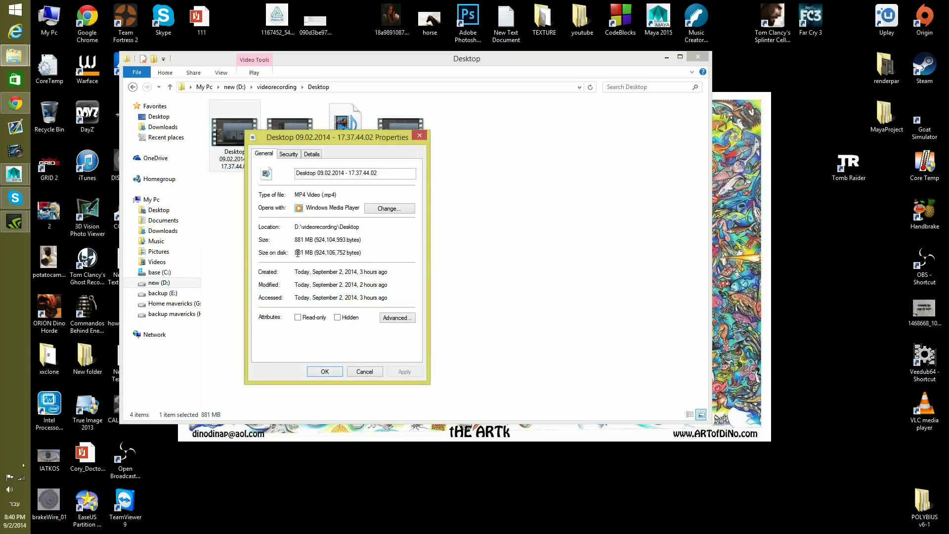
click(420, 136)
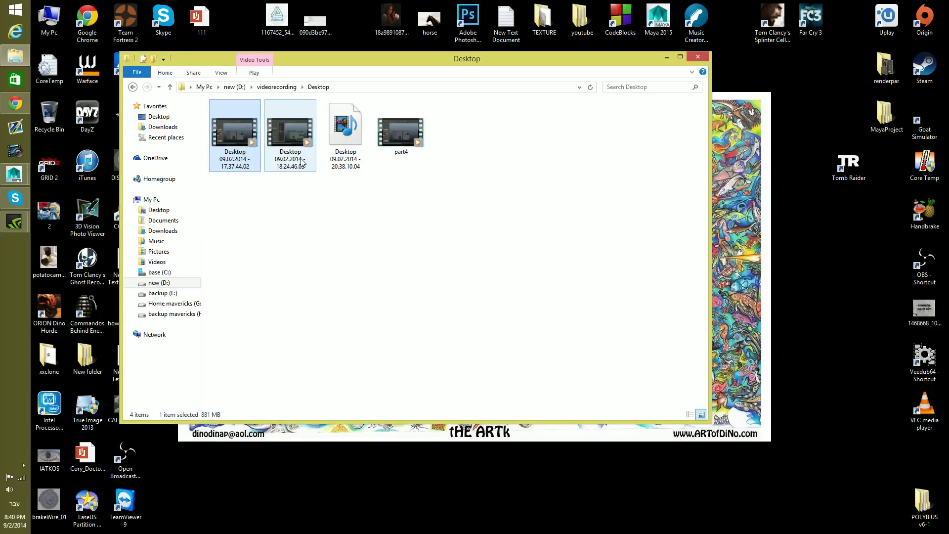
- Check the file sizes in the properties of the Desktop 09.02.2014 - 18.24.46.03 and part4 videos
right_click(301, 161)
click(343, 323)
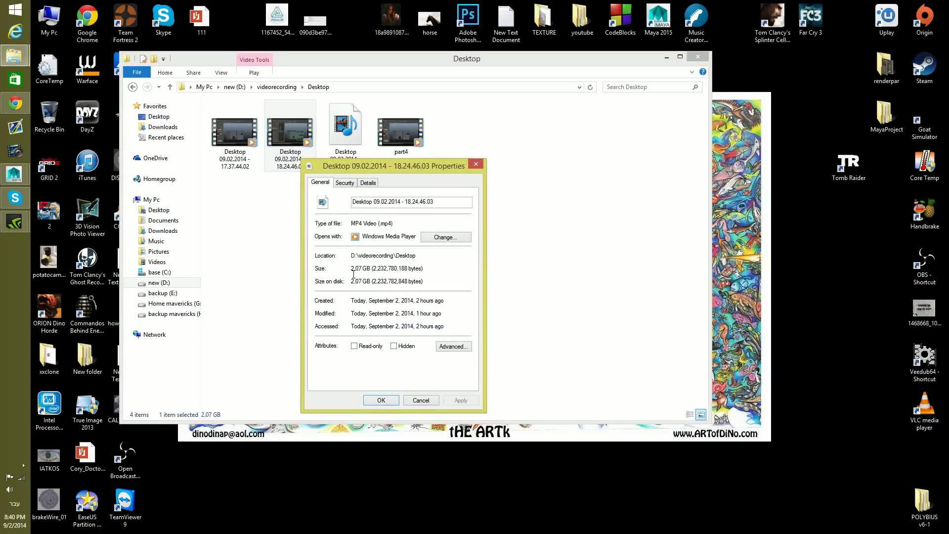
click(476, 163)
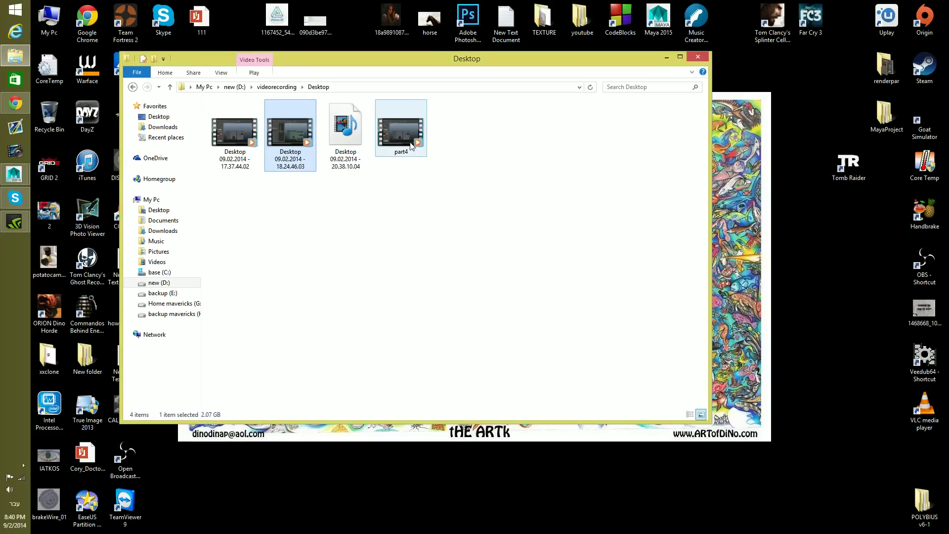
right_click(410, 143)
click(452, 304)
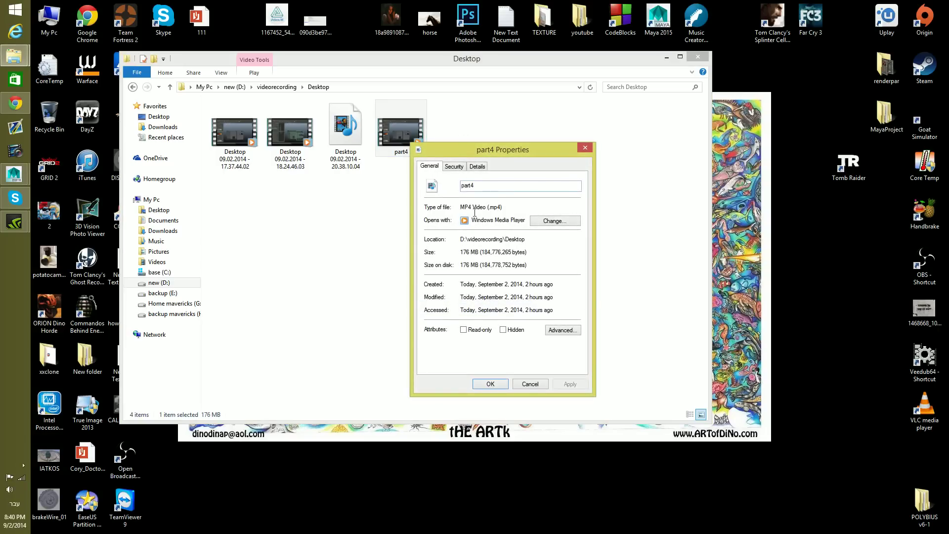
drag(461, 255, 473, 257)
click(585, 148)
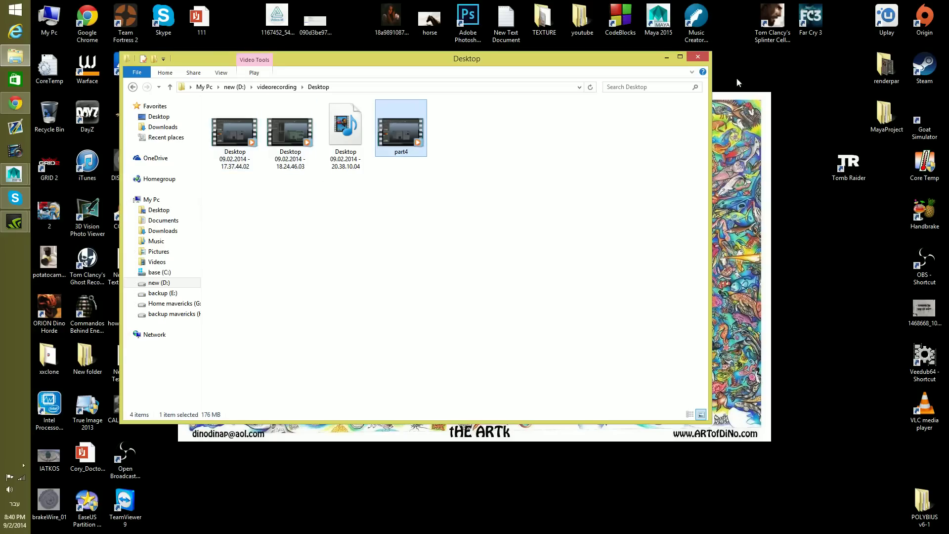
- Minimize the recordings folder and the ShadowPlay window, and switch back to the Maya scene
click(666, 58)
drag(297, 261, 294, 183)
click(389, 182)
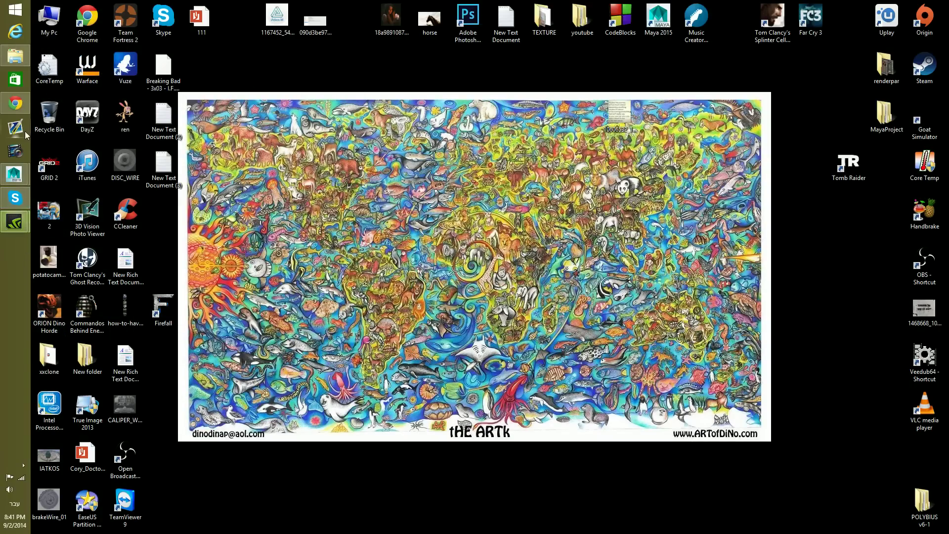
click(15, 103)
click(16, 103)
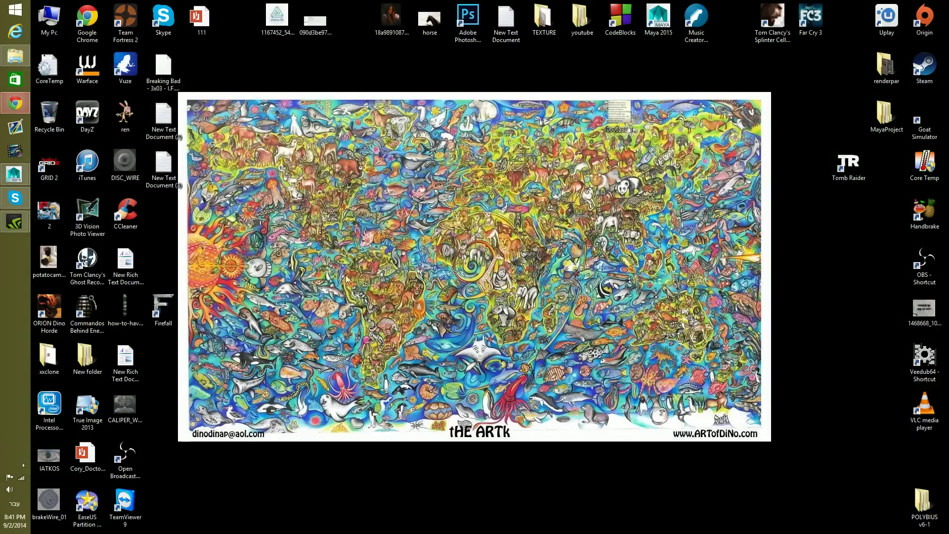
mouse_move(23, 181)
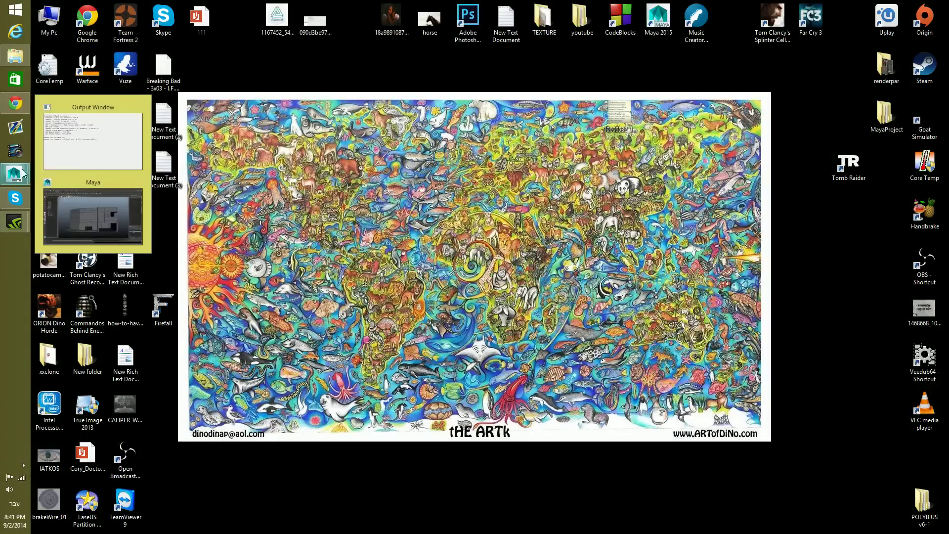
click(97, 236)
- Examine the house model from the front and above, and look through the front doorway at the interior
alt+drag(608, 318, 537, 349)
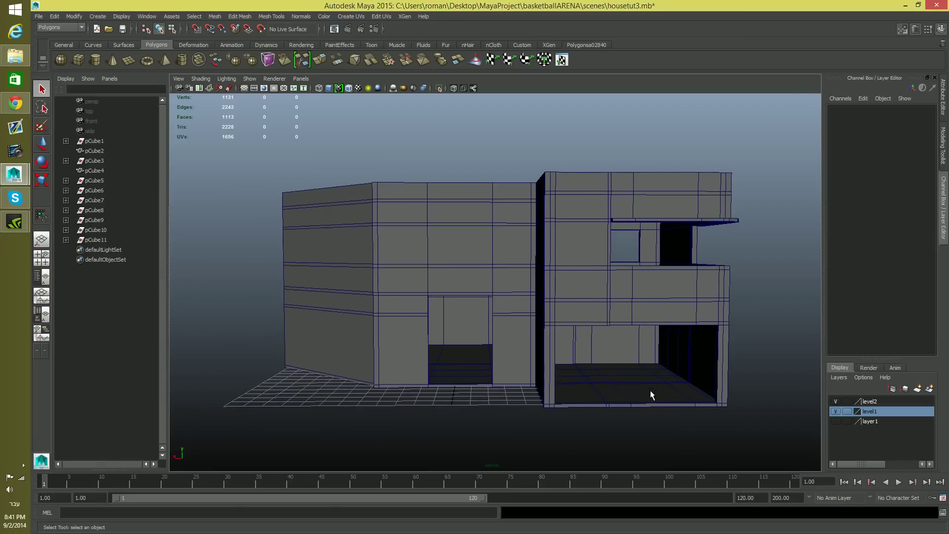
alt+drag(539, 363, 531, 287)
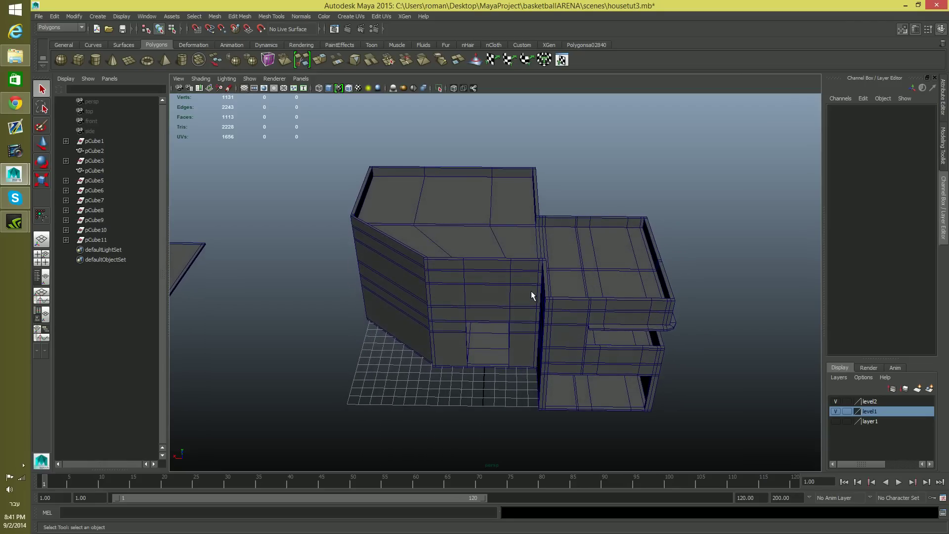
alt+drag(501, 256, 466, 303)
alt+right_drag(465, 303, 636, 363)
alt+drag(637, 363, 476, 284)
alt+right_drag(476, 283, 566, 315)
alt+drag(566, 316, 499, 242)
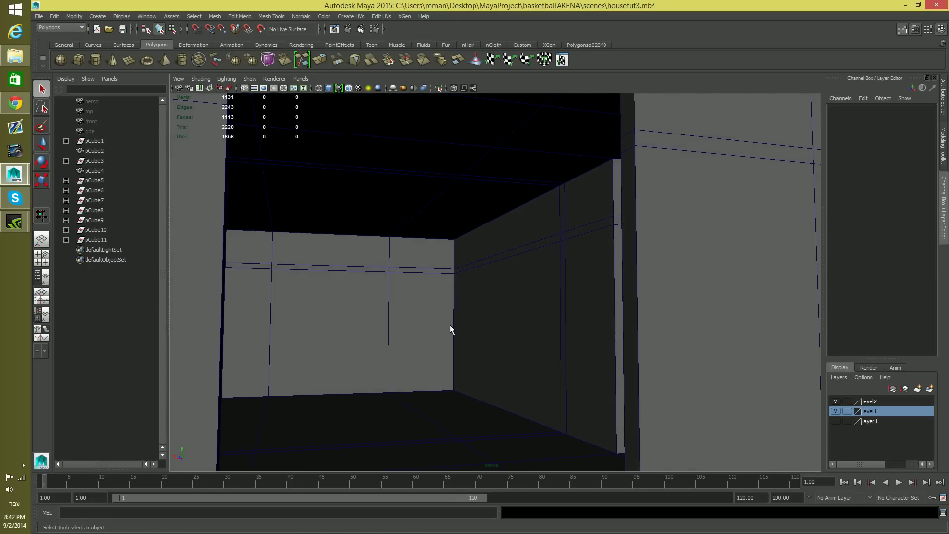
scroll(449, 324, down, 10)
alt+drag(449, 334, 426, 344)
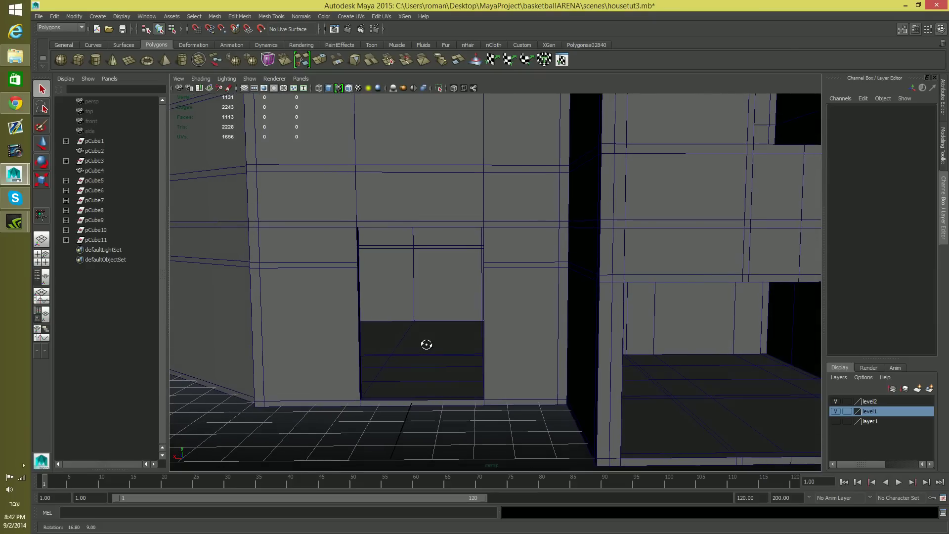
alt+right_drag(430, 324, 612, 356)
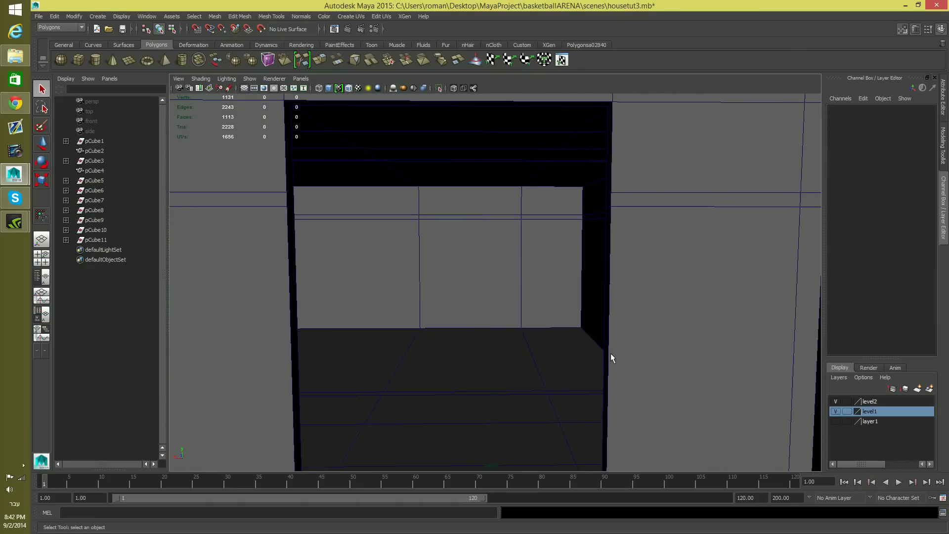
scroll(574, 364, up, 2)
scroll(557, 331, up, 2)
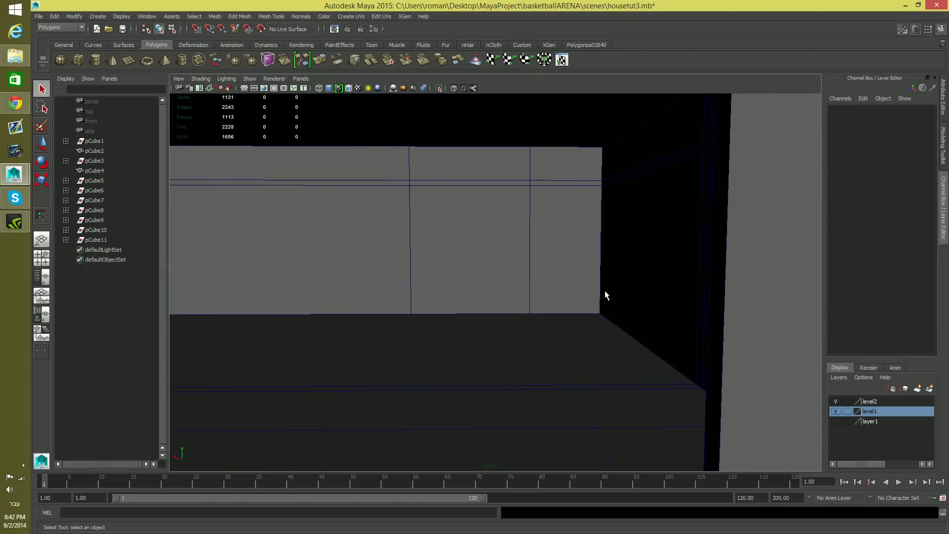
scroll(562, 304, down, 2)
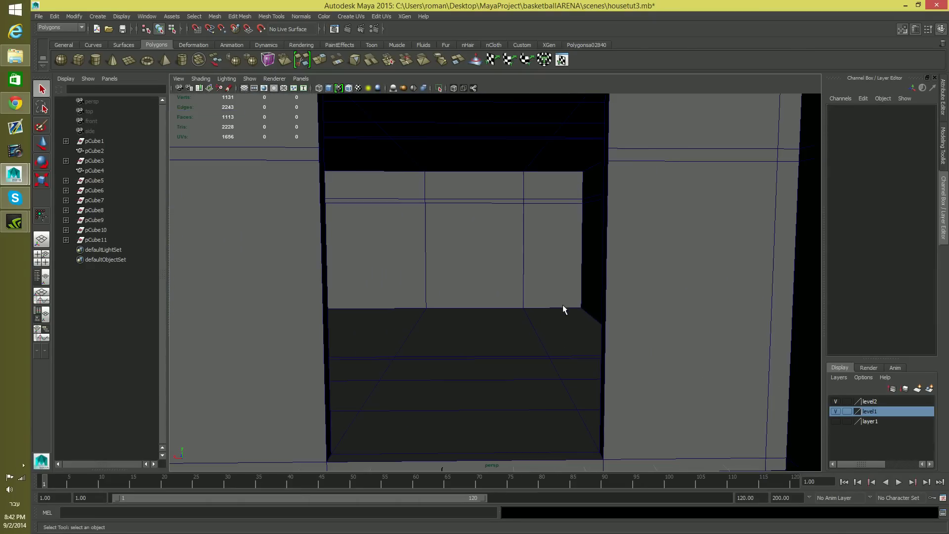
scroll(496, 301, down, 3)
scroll(491, 298, up, 1)
alt+middle_drag(494, 243, 474, 298)
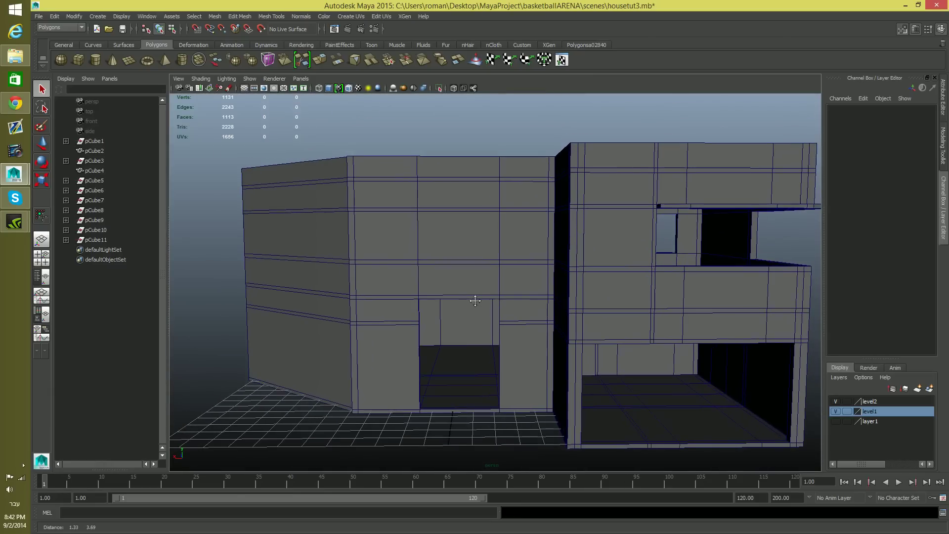
- Inspect the front wall around the entrance and the roof surfaces of both building blocks
alt+middle_drag(406, 389, 419, 344)
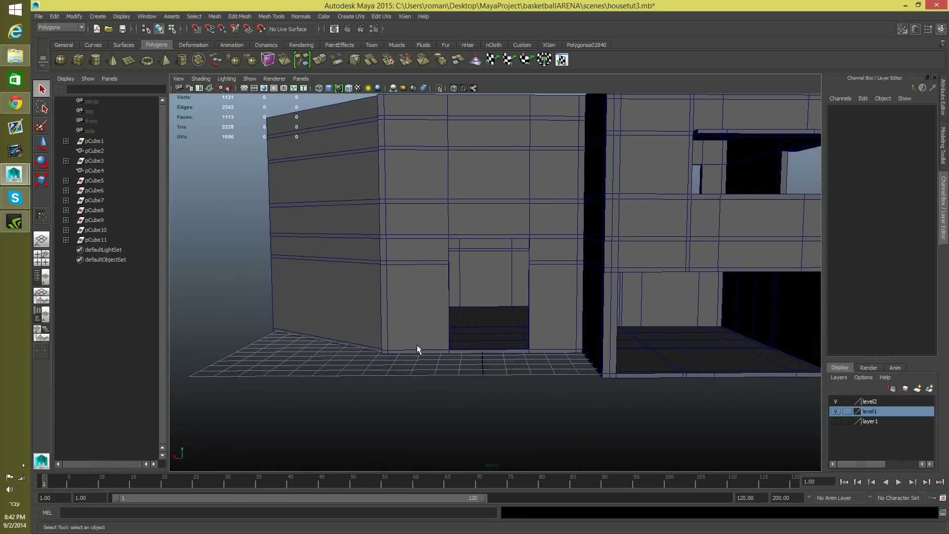
scroll(499, 376, up, 3)
scroll(540, 387, up, 4)
alt+drag(433, 374, 642, 333)
alt+right_drag(641, 332, 494, 333)
alt+drag(494, 333, 551, 350)
alt+right_drag(551, 350, 450, 326)
alt+drag(450, 326, 444, 366)
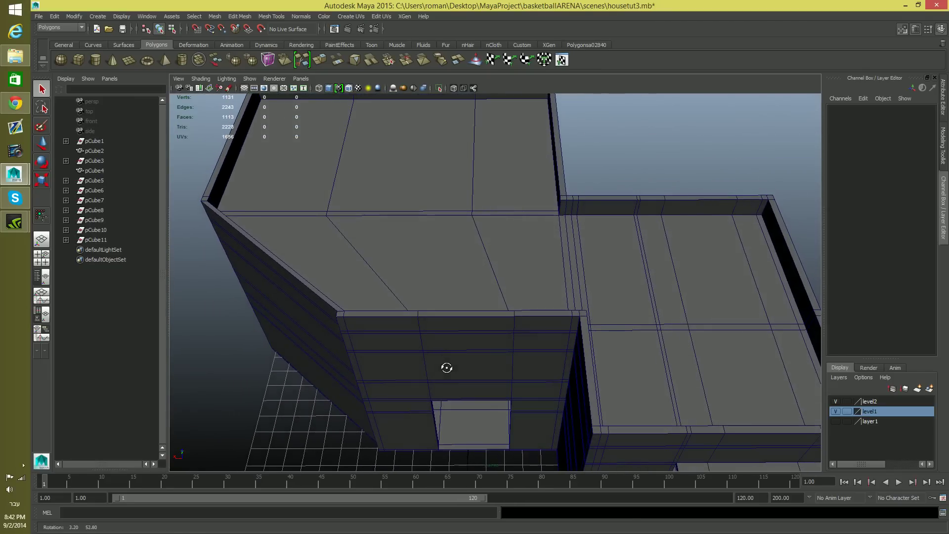
alt+right_drag(445, 366, 431, 337)
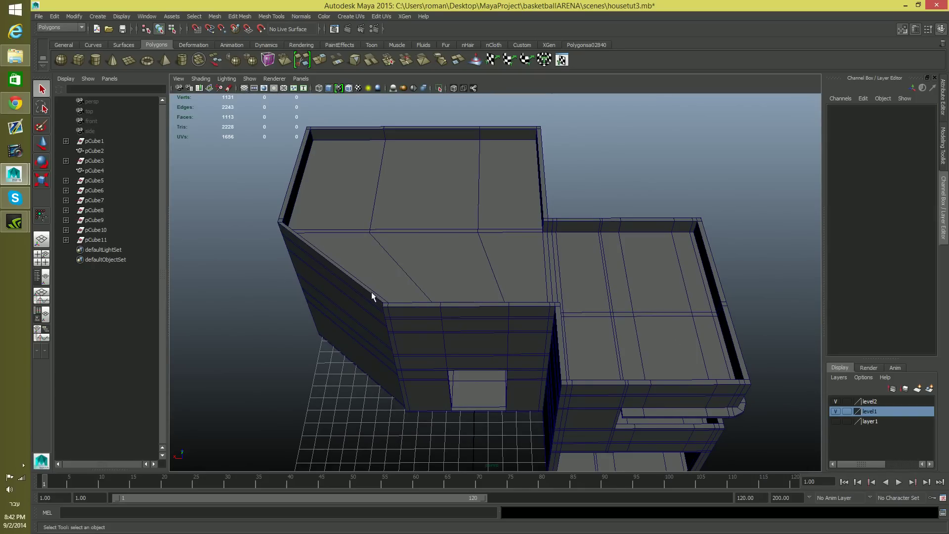
- In edge mode, select the edge loop crossing the main block's roof and running down the front wall beside the doorway's right edge
alt+drag(371, 309, 476, 273)
right_drag(477, 273, 485, 257)
click(484, 256)
mouse_move(502, 342)
alt+mouse_down()
mouse_move(506, 324)
mouse_move(516, 336)
alt+mouse_up()
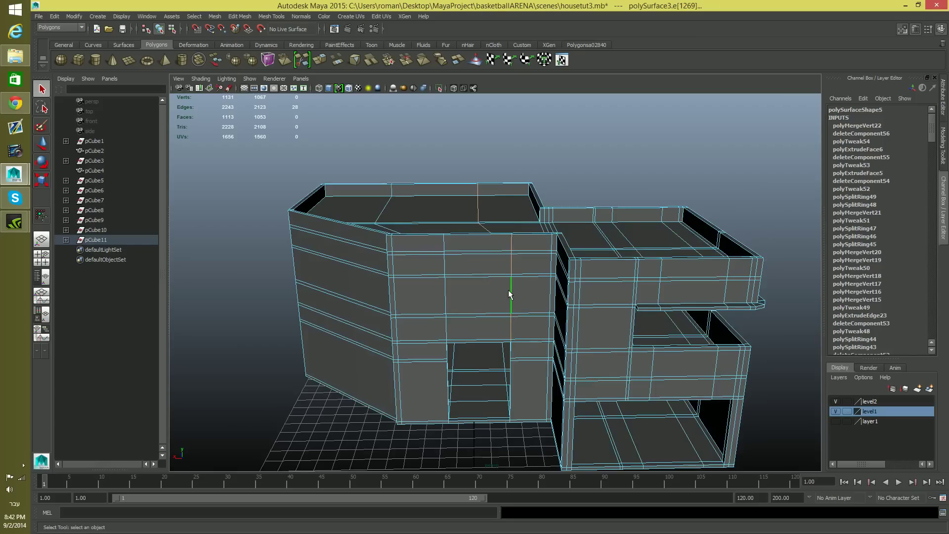
alt+drag(492, 261, 488, 341)
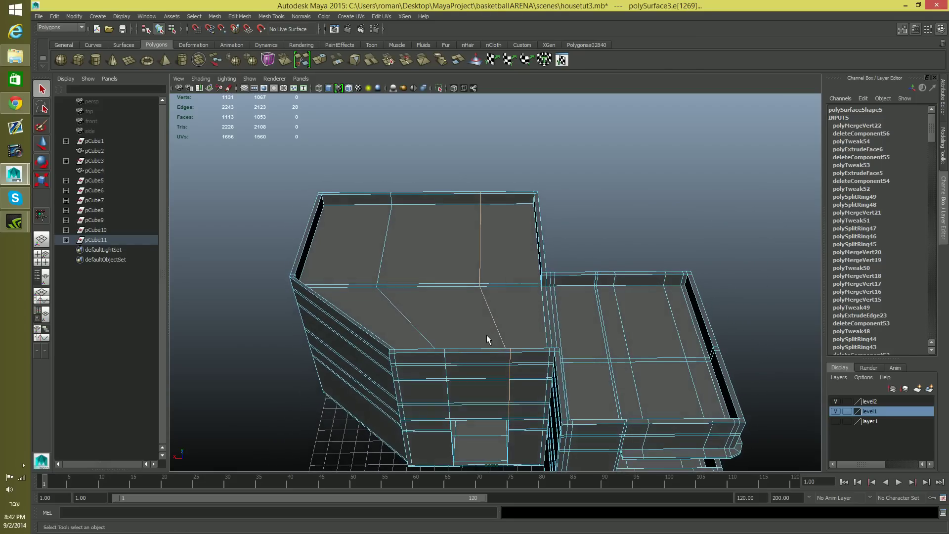
- Straighten the selected edge loop by flattening it along X, and snap it into line with the doorway's right edge
key(w)
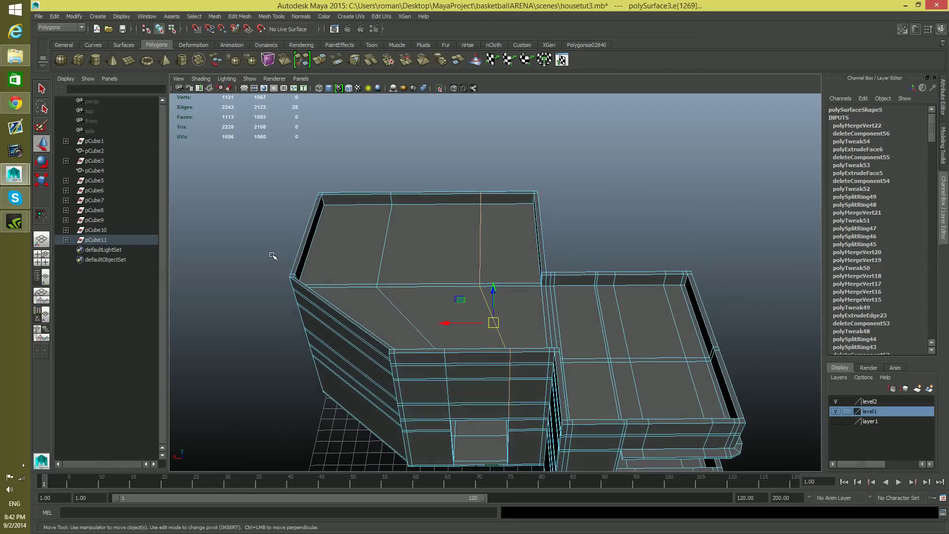
key(e)
key(r)
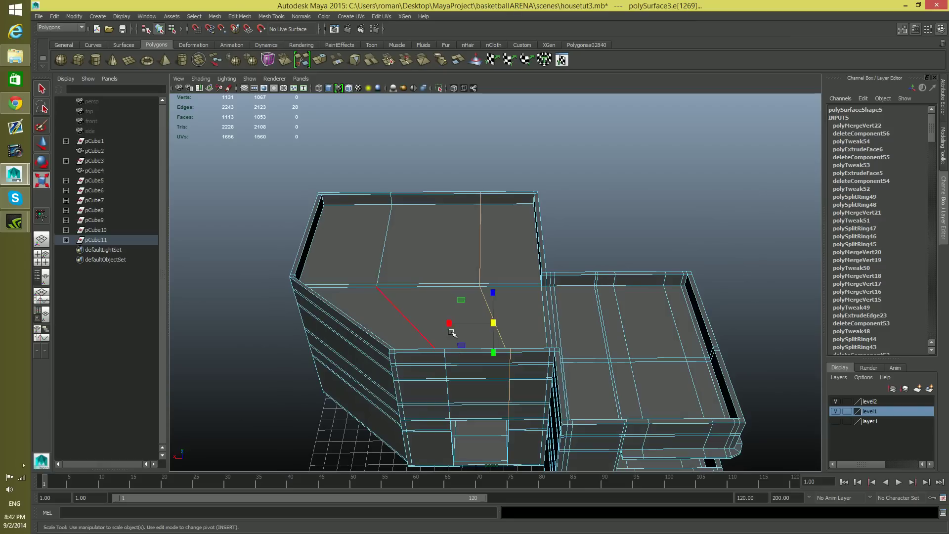
drag(449, 324, 493, 346)
key(w)
alt+drag(493, 380, 488, 366)
key(v)
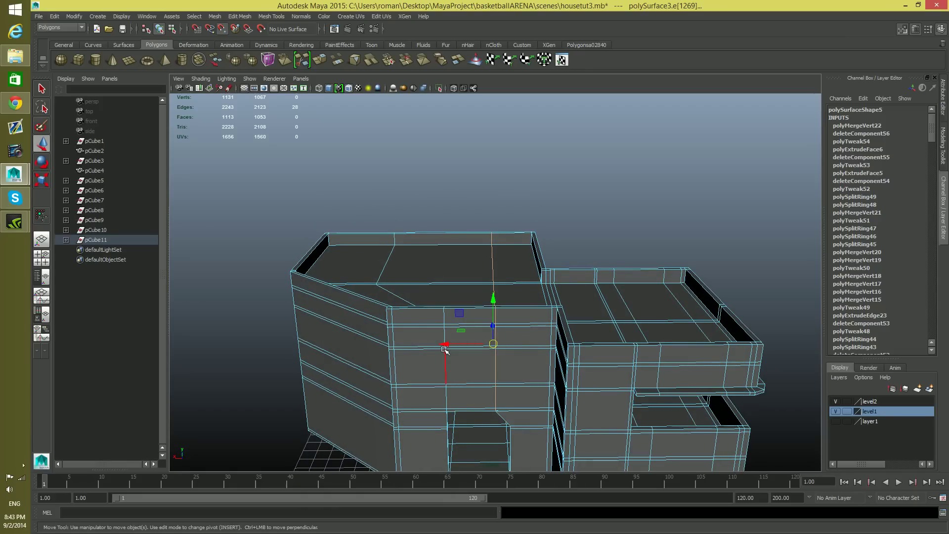
drag(447, 343, 516, 410)
- Select the edge loop beside the doorway's left side, flatten it along X, and align it with the doorway's left edge
click(413, 301)
alt+middle_drag(456, 394, 494, 362)
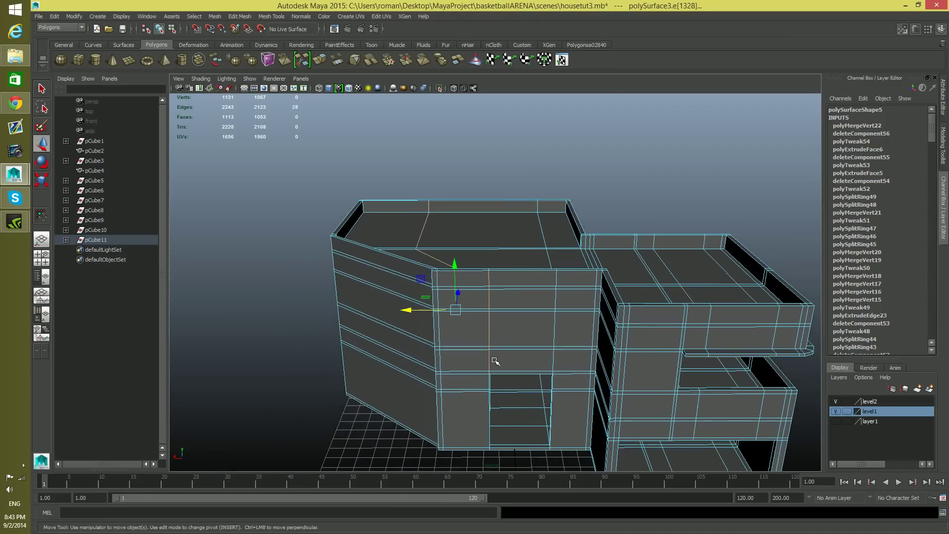
key(e)
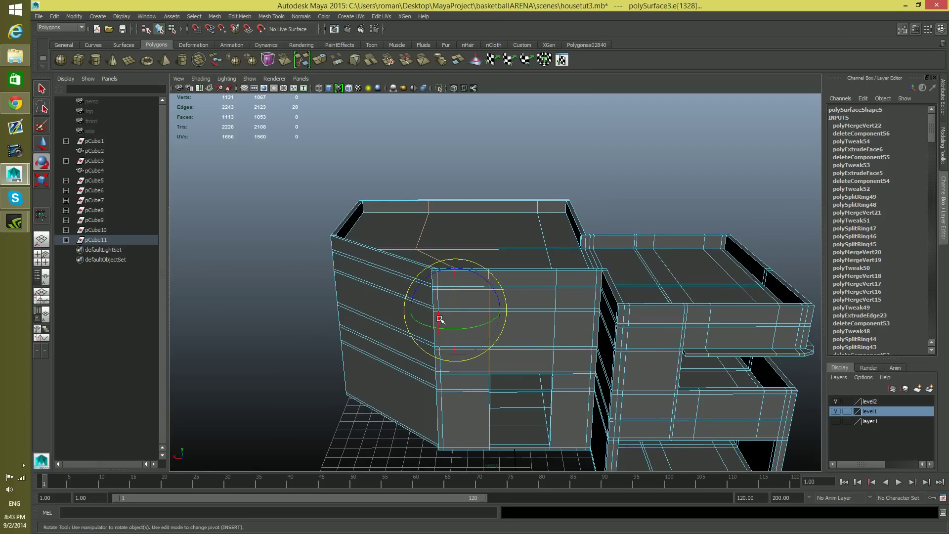
key(r)
drag(413, 310, 454, 315)
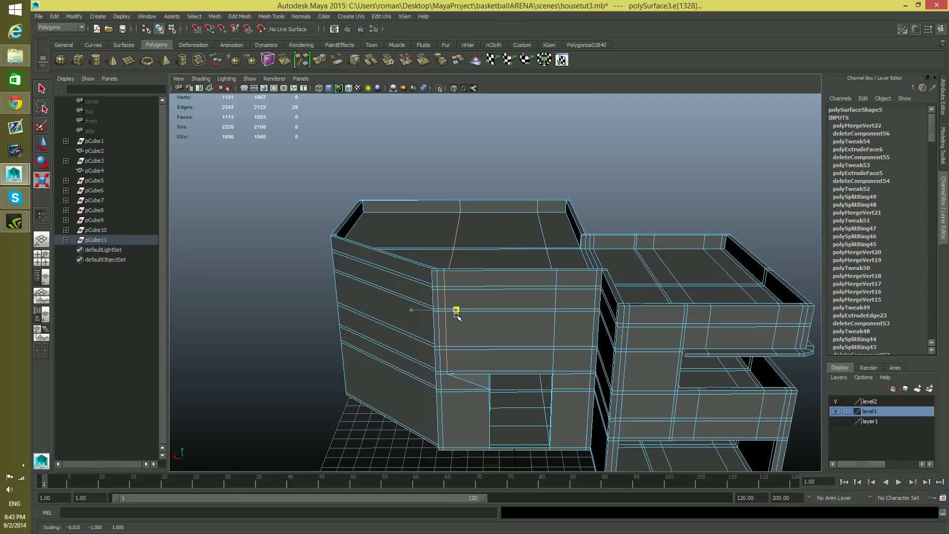
key(w)
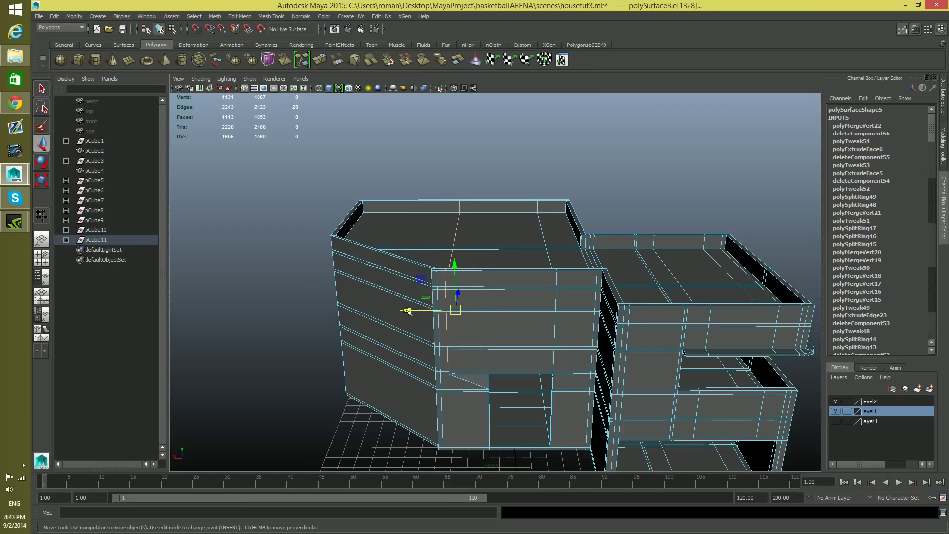
drag(408, 311, 423, 315)
- Enlarge the main block by moving its outer-side vertices away from the smaller block and its back-wall vertices outward
alt+drag(502, 364, 351, 366)
right_drag(391, 309, 391, 292)
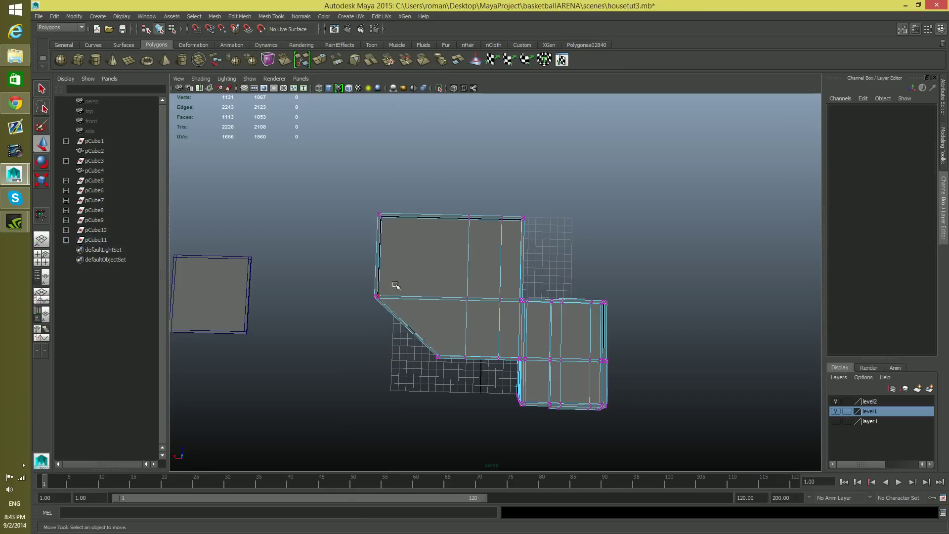
alt+drag(412, 204, 390, 406)
scroll(463, 221, up, 5)
drag(339, 204, 362, 309)
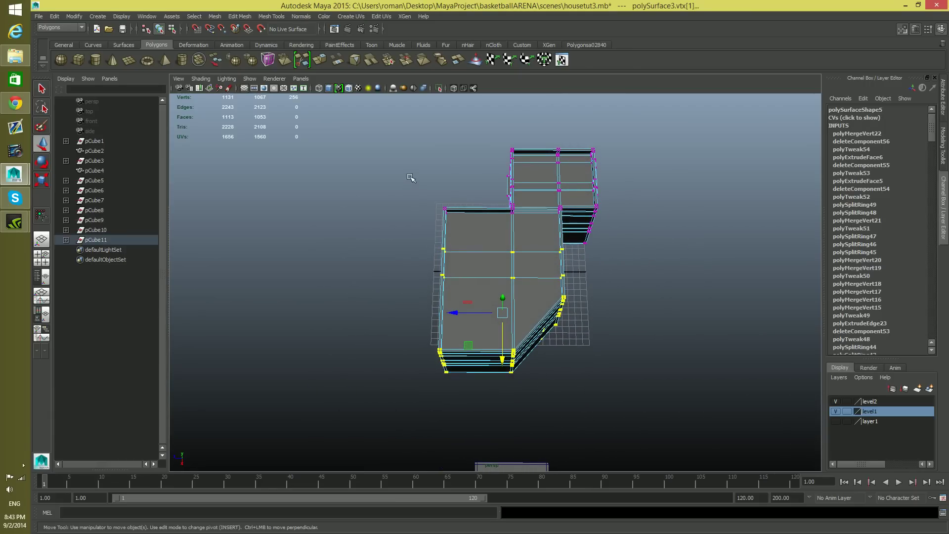
drag(453, 478, 468, 487)
drag(410, 288, 583, 334)
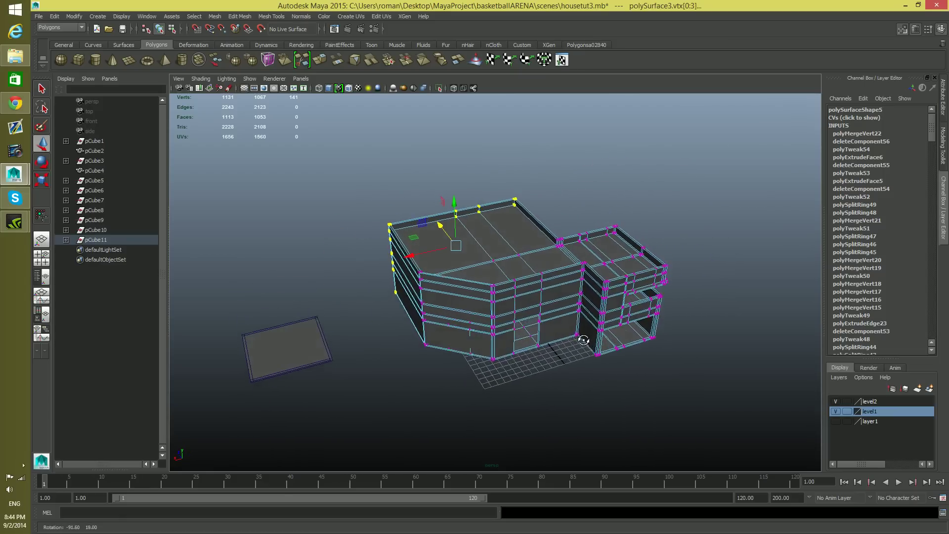
- Insert an edge loop running front to back across the main block's ground floor inside the doorway
mouse_move(458, 267)
alt+mouse_down()
mouse_move(462, 291)
mouse_move(444, 197)
mouse_move(455, 277)
alt+mouse_up()
scroll(454, 277, up, 10)
alt+drag(590, 353, 650, 315)
alt+middle_drag(650, 316, 513, 302)
scroll(512, 302, down, 3)
alt+drag(609, 348, 543, 338)
key(F8)
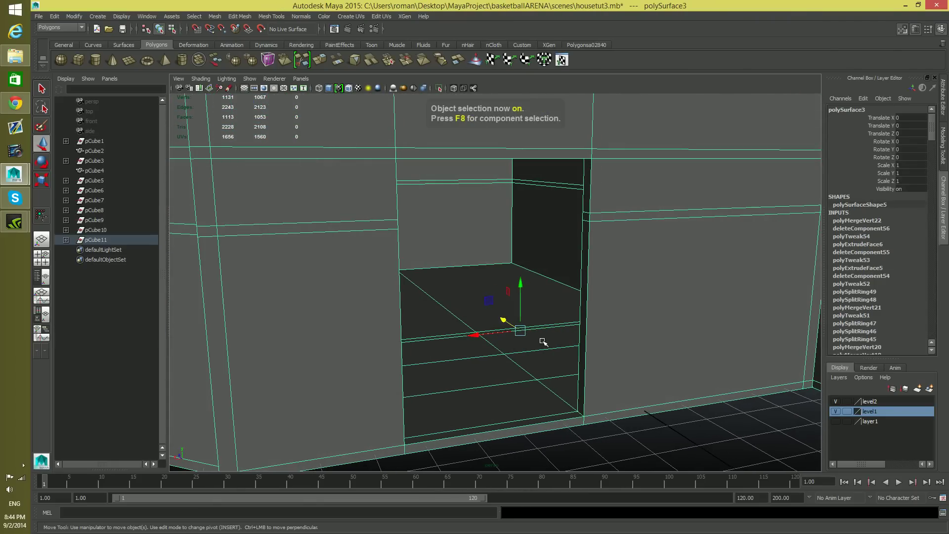
shift+right_drag(533, 352, 486, 316)
mouse_move(525, 328)
alt+mouse_down()
mouse_move(549, 343)
mouse_move(536, 347)
mouse_move(544, 333)
mouse_move(537, 339)
alt+mouse_up()
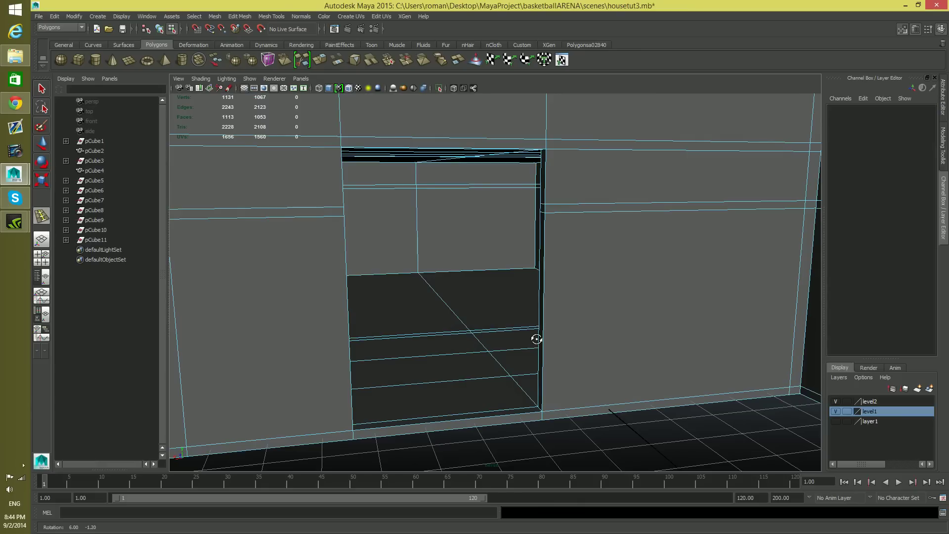
alt+drag(536, 339, 540, 341)
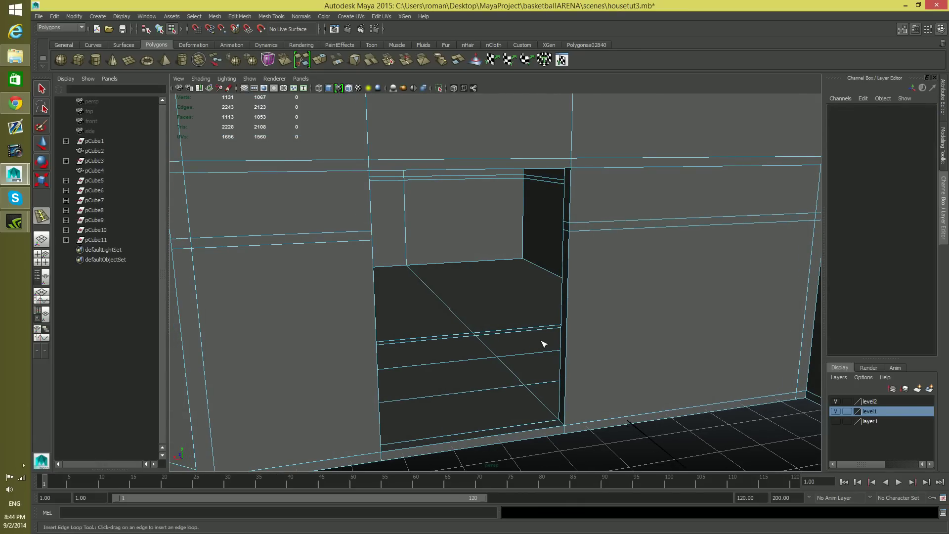
alt+drag(514, 351, 516, 351)
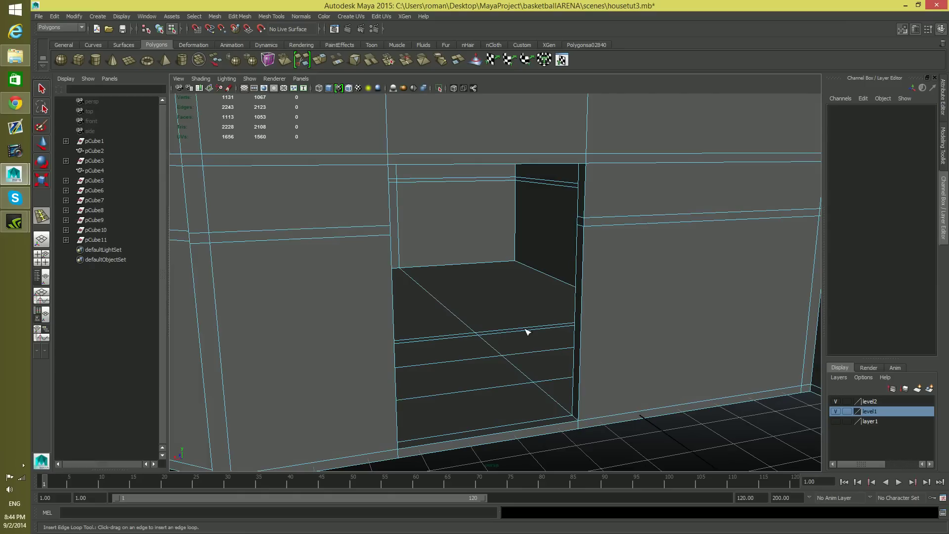
drag(529, 330, 526, 332)
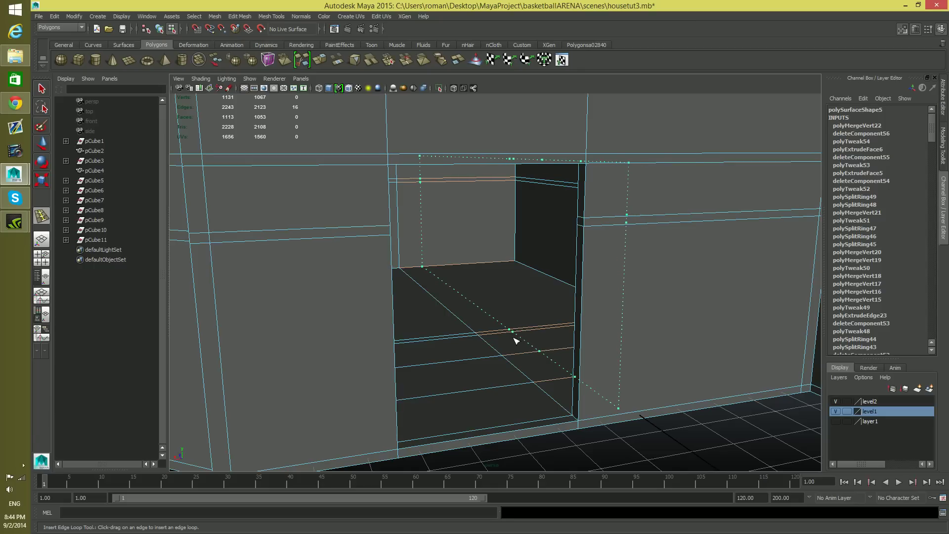
drag(514, 340, 526, 436)
- Insert a second front-to-back edge loop on the interior floor between the first new loop and the right side wall
alt+right_drag(525, 436, 570, 361)
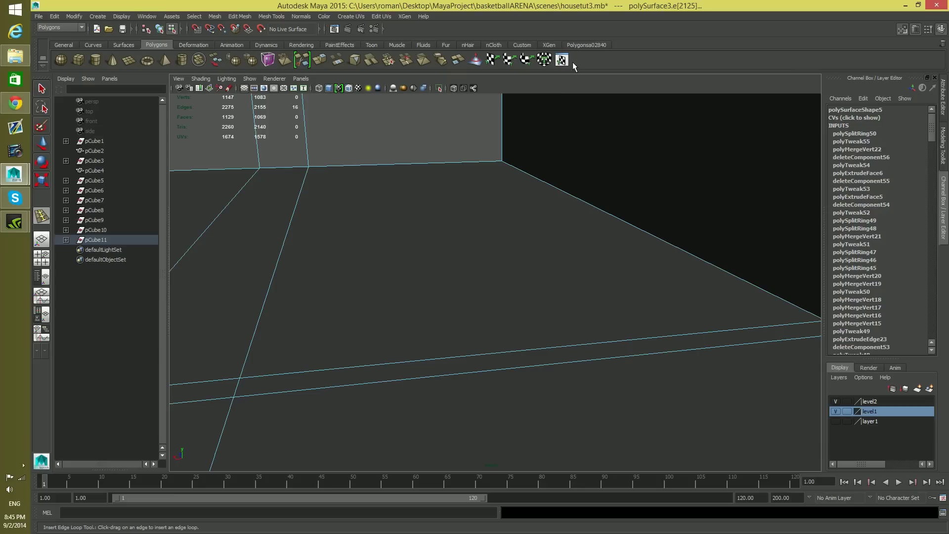
alt+drag(473, 233, 407, 405)
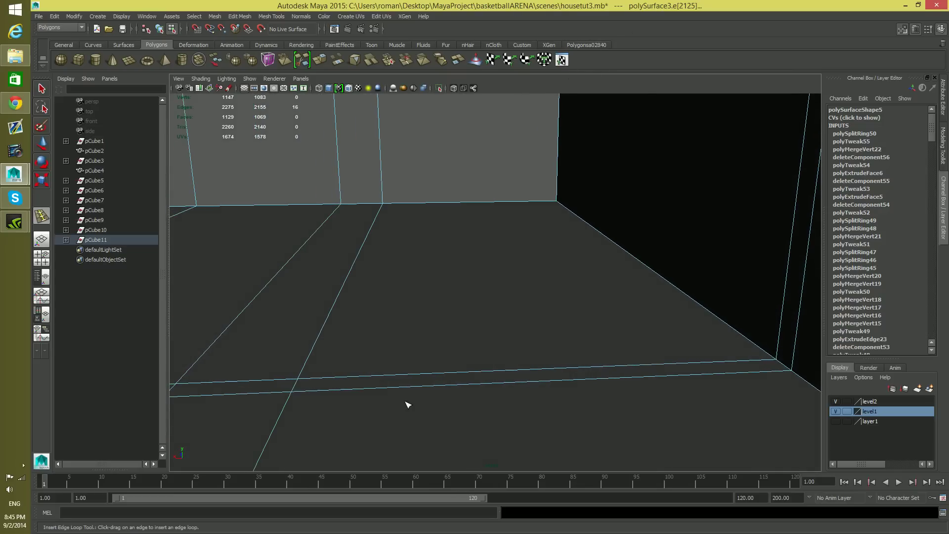
right_drag(503, 308, 505, 334)
right_drag(510, 279, 511, 279)
click(534, 372)
shift+right_drag(535, 372, 543, 390)
click(543, 390)
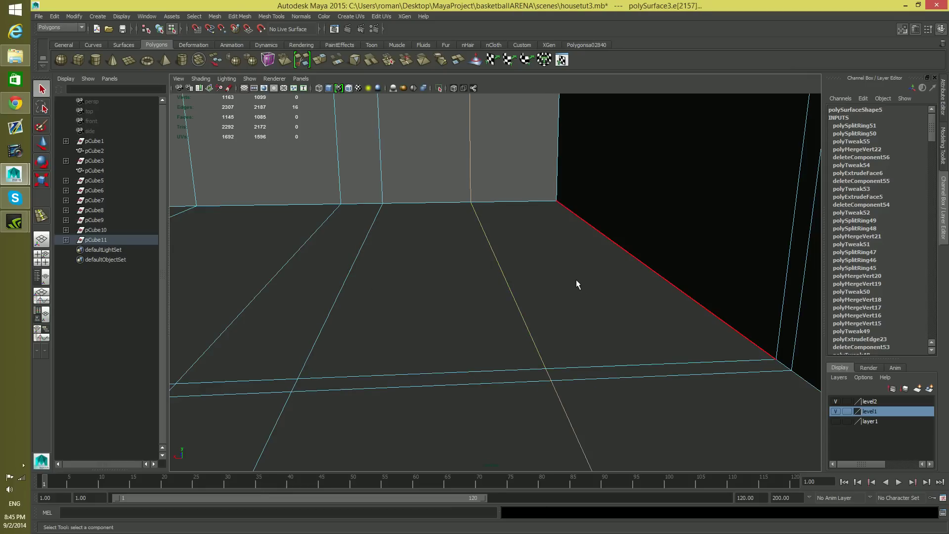
- Select the two interior floor faces between the first new edge loop and the right side wall
mouse_move(511, 297)
alt+mouse_down()
mouse_move(523, 290)
mouse_move(508, 293)
alt+mouse_up()
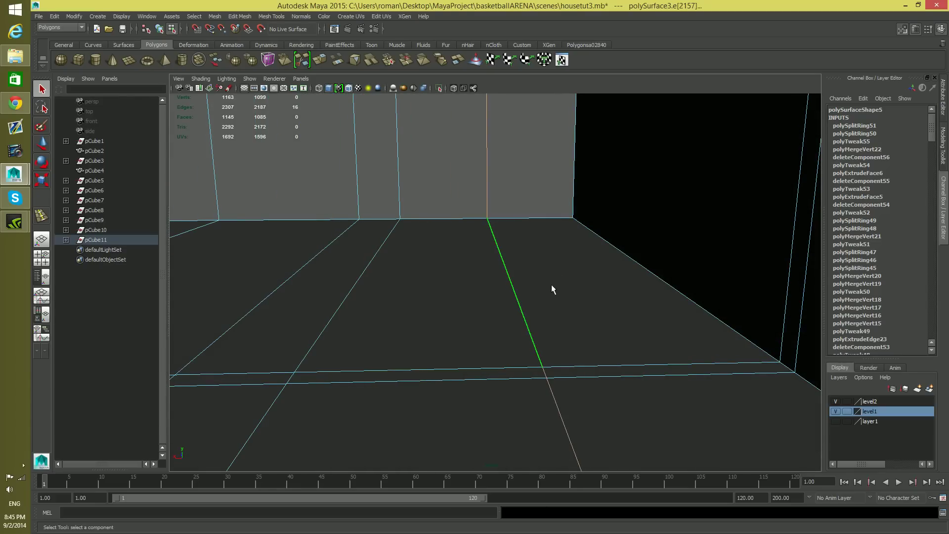
mouse_move(550, 336)
alt+mouse_down()
mouse_move(529, 356)
mouse_move(558, 356)
mouse_move(548, 354)
alt+mouse_up()
right_drag(471, 308, 472, 331)
click(452, 342)
shift+click(534, 313)
alt+drag(527, 348, 512, 355)
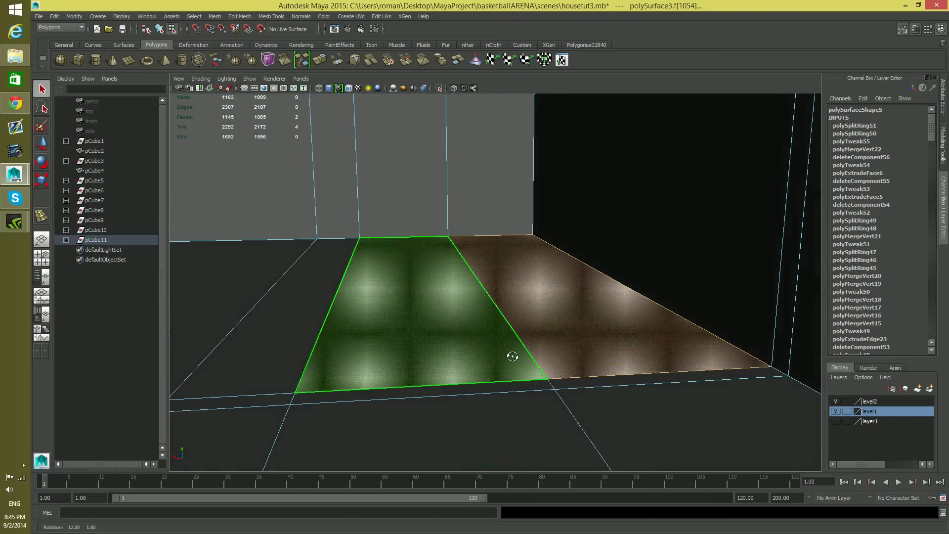
- Examine the selected floor strip from the doorway and from inside the room, including the surrounding walls and ceiling
alt+middle_drag(511, 356, 512, 424)
scroll(539, 362, down, 3)
scroll(537, 363, up, 3)
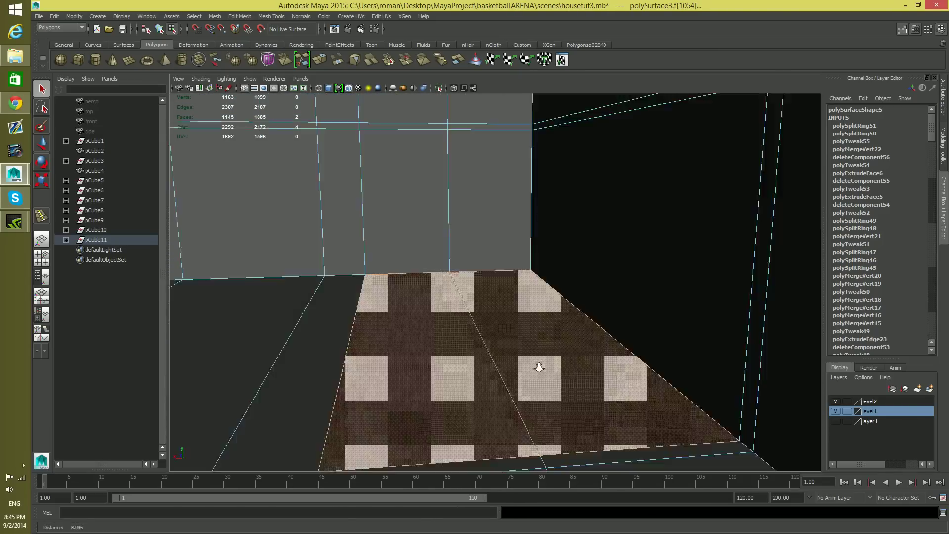
scroll(572, 368, down, 8)
mouse_move(371, 342)
alt+mouse_down()
mouse_move(392, 348)
mouse_move(386, 342)
alt+mouse_up()
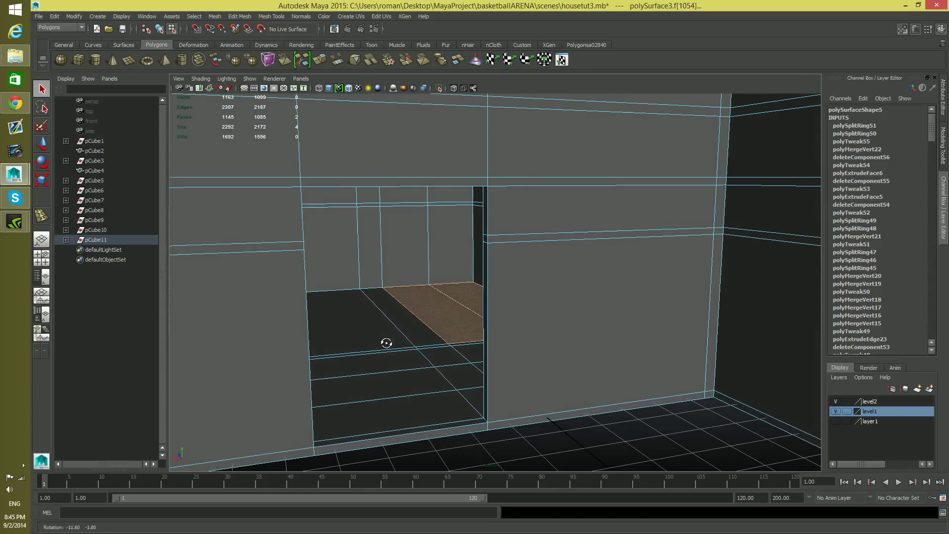
scroll(431, 350, up, 5)
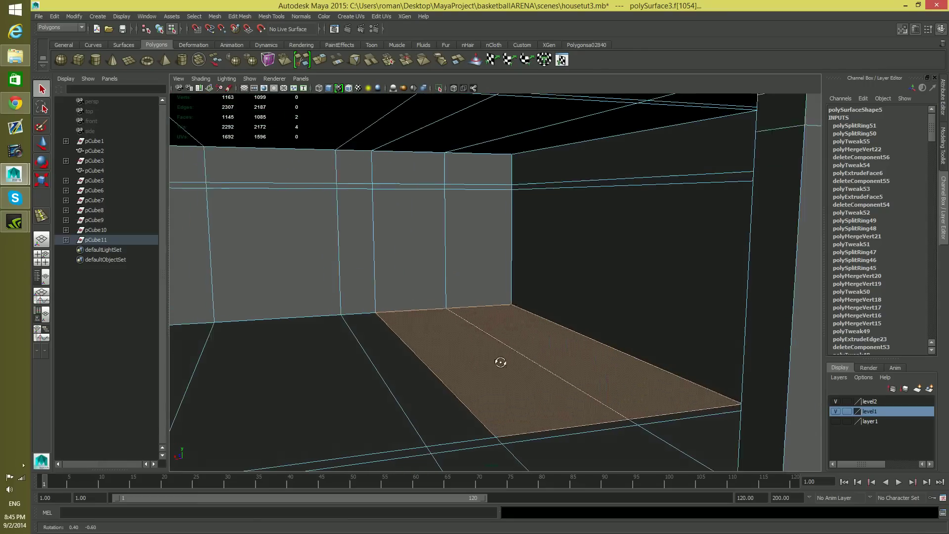
alt+middle_drag(500, 362, 522, 353)
alt+drag(522, 353, 571, 403)
alt+right_drag(572, 402, 575, 348)
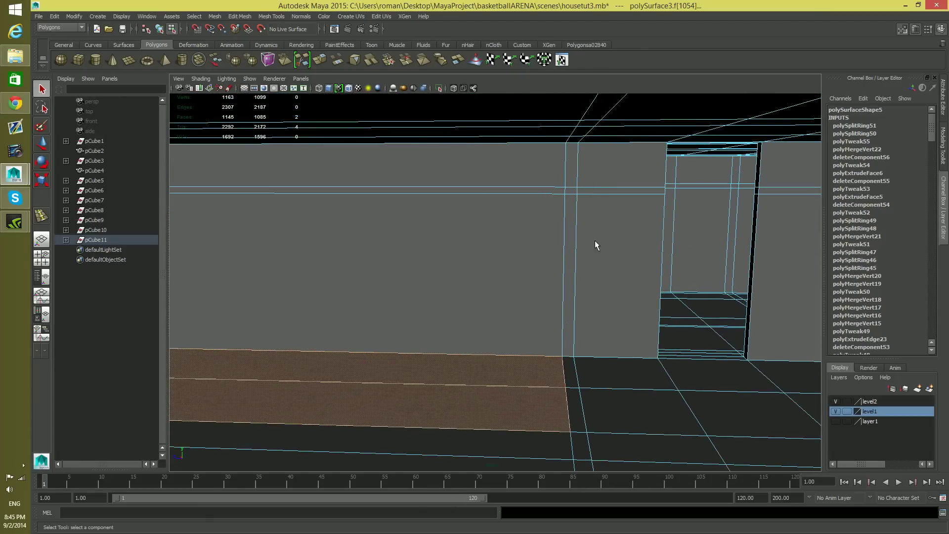
alt+drag(579, 321, 546, 315)
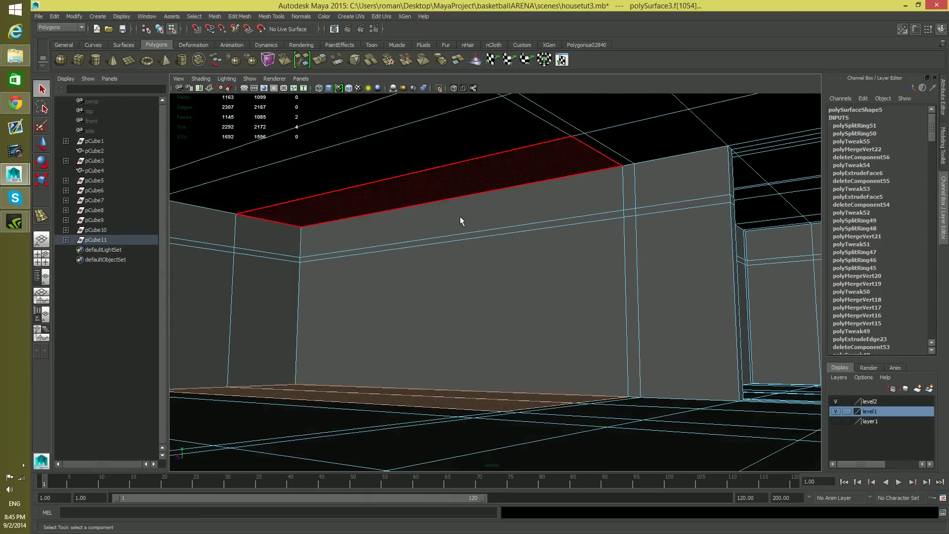
alt+drag(497, 363, 493, 381)
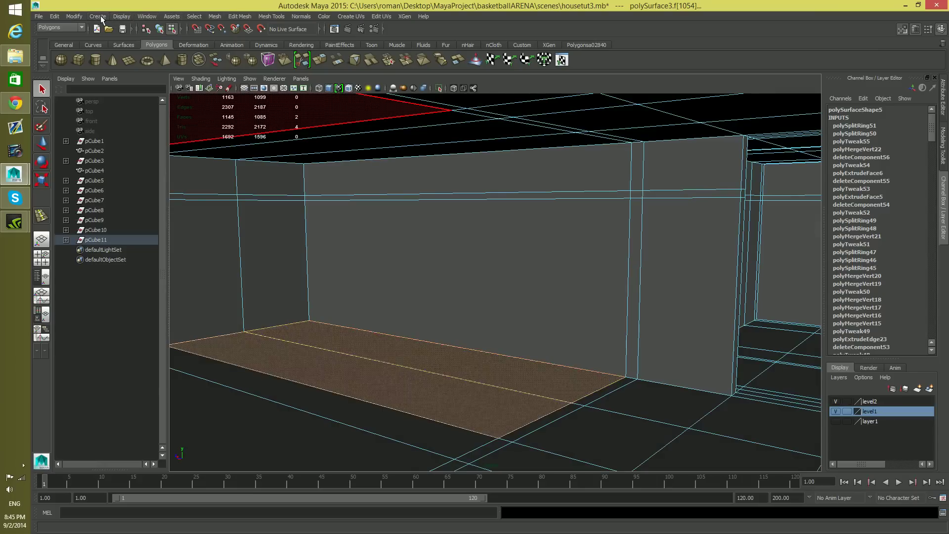
scroll(492, 328, down, 10)
alt+right_drag(316, 317, 599, 391)
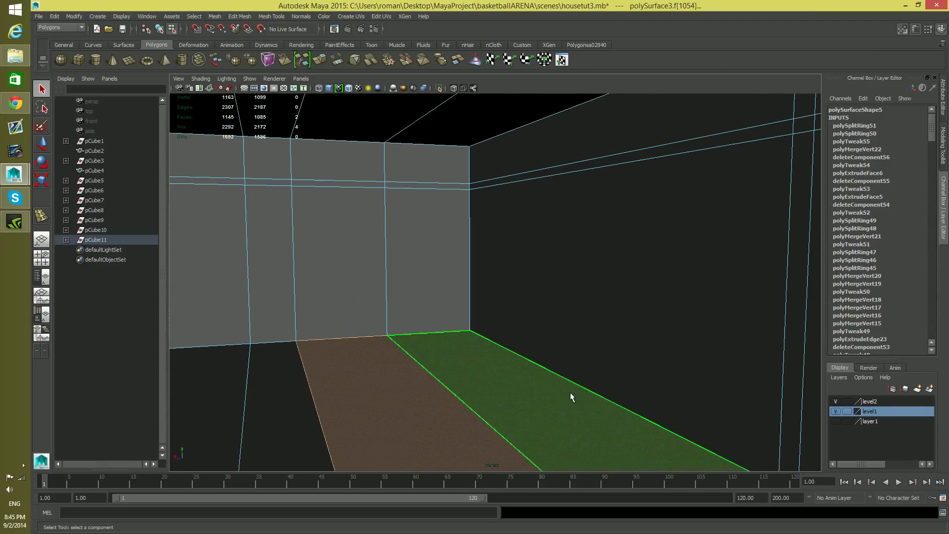
- Select the first new interior edge loop and move it closer to the right side wall to narrow the floor strip
key(F8)
right_click(393, 308)
right_drag(393, 301, 393, 285)
click(305, 373)
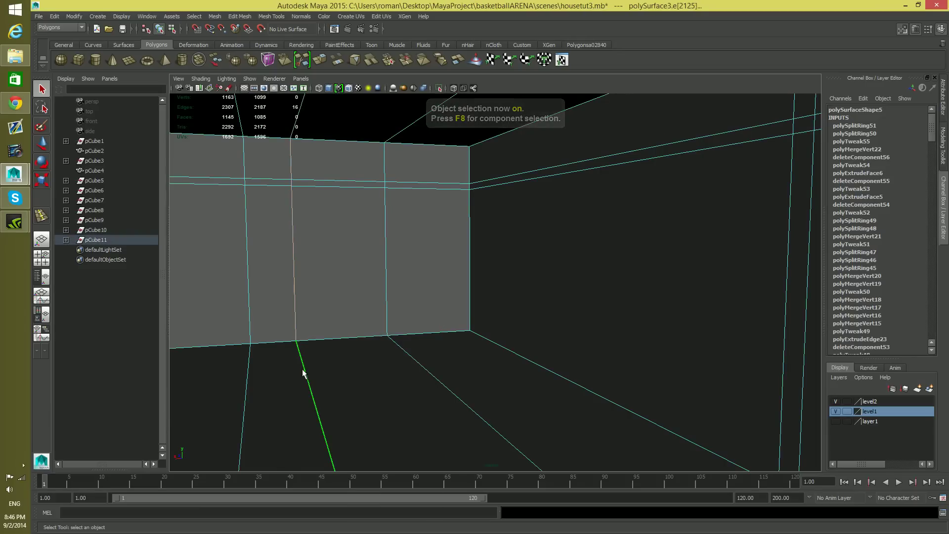
alt+drag(368, 414, 374, 381)
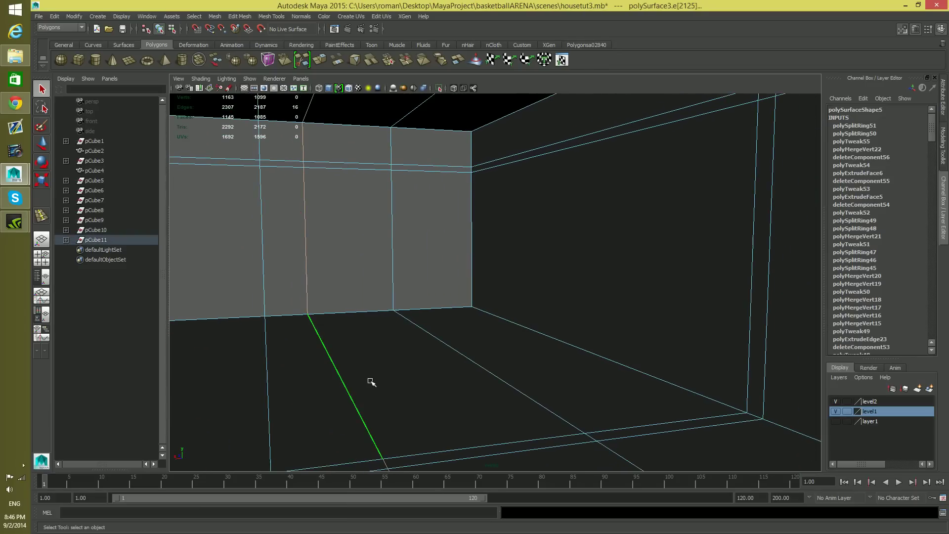
key(w)
drag(296, 213, 366, 225)
- Delete the edge loop nearest the right side wall and insert a replacement midway between the wall and the moved loop
click(434, 339)
shift+right_drag(436, 338, 395, 352)
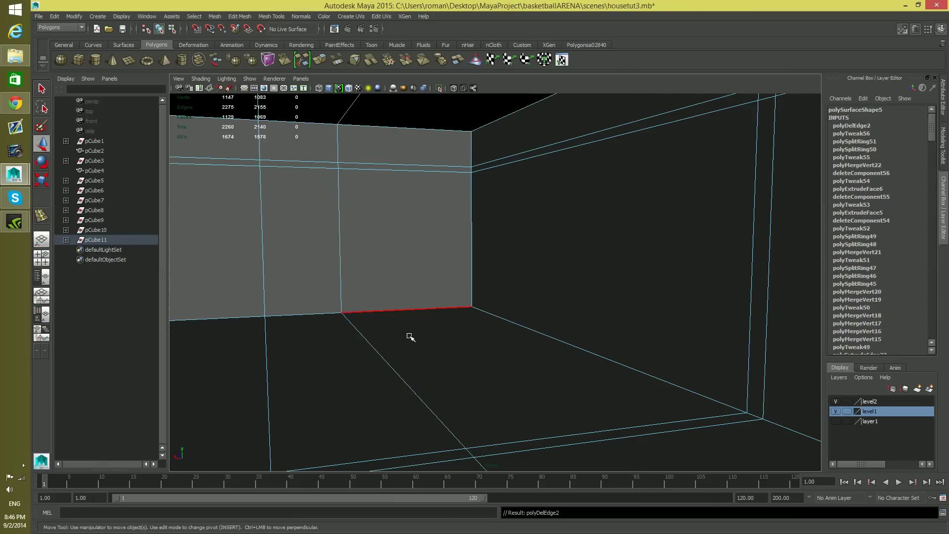
click(413, 310)
shift+right_drag(422, 310, 418, 349)
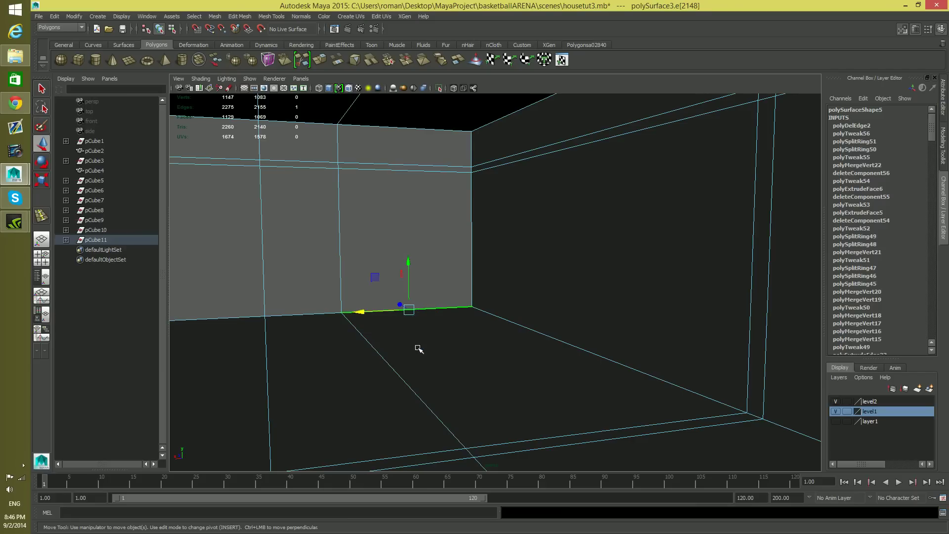
mouse_move(485, 381)
alt+mouse_down()
mouse_move(484, 396)
mouse_move(461, 390)
mouse_move(490, 391)
mouse_move(482, 396)
alt+mouse_up()
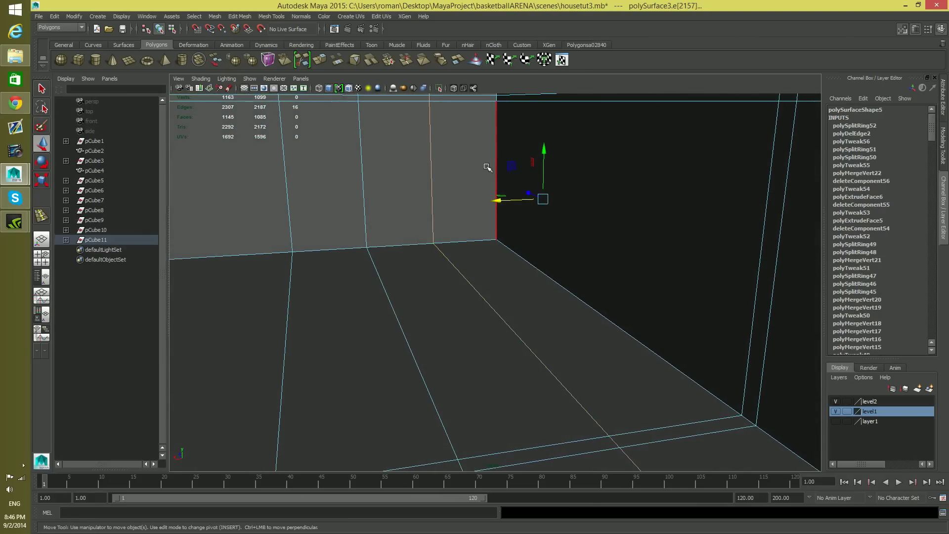
- Shift the strip's inner edge loop closer to the side wall, and replace the loop nearest the wall with one midway across the strip
click(396, 312)
drag(369, 206, 403, 215)
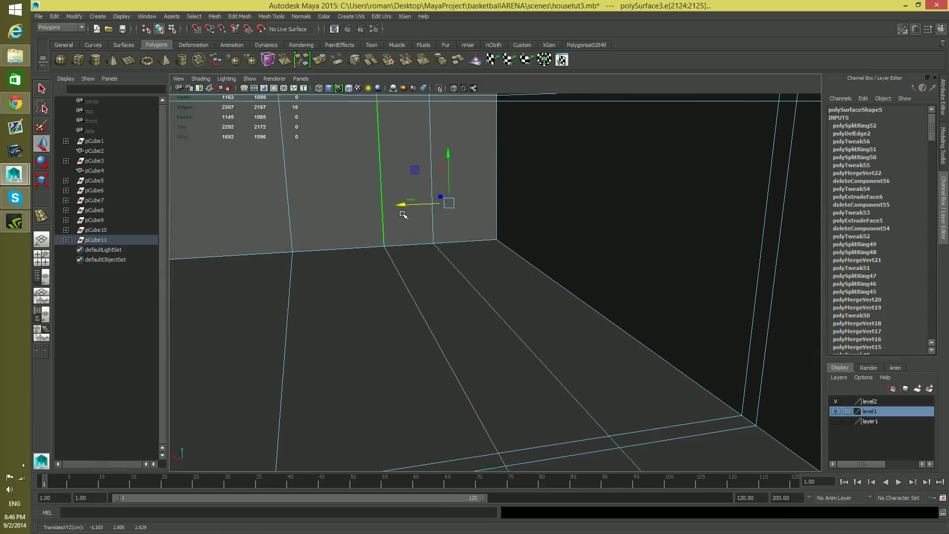
click(484, 298)
shift+right_click(484, 297)
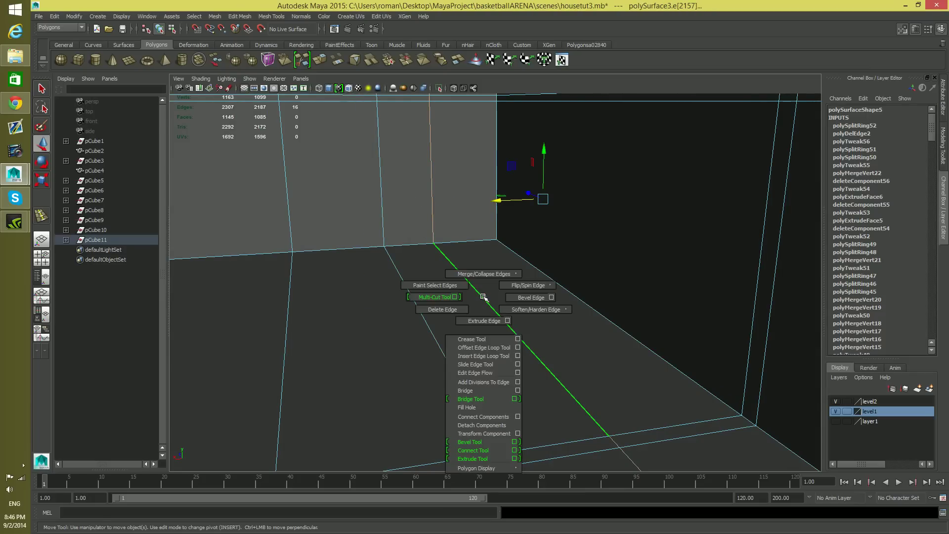
click(454, 311)
click(433, 240)
shift+right_click(434, 239)
click(435, 247)
click(450, 273)
alt+drag(450, 272, 489, 306)
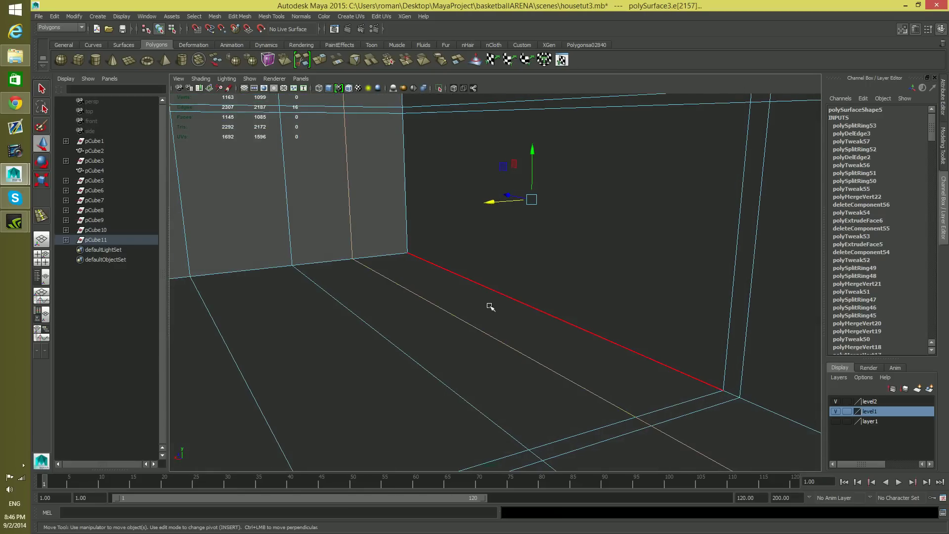
- Select the two adjoining floor strip faces beside the side wall and extract them from the house mesh
alt+drag(534, 332, 513, 311)
right_drag(512, 311, 513, 330)
click(509, 332)
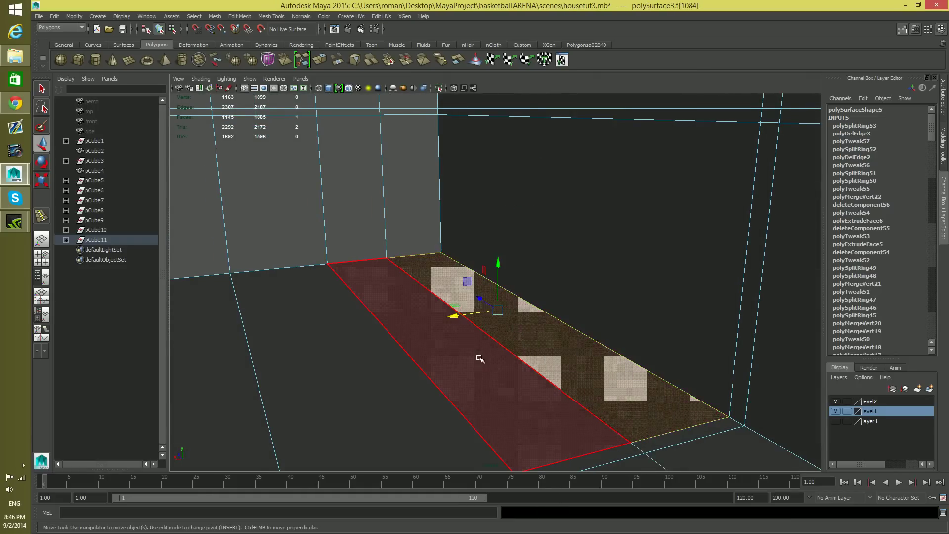
shift+click(479, 358)
click(216, 17)
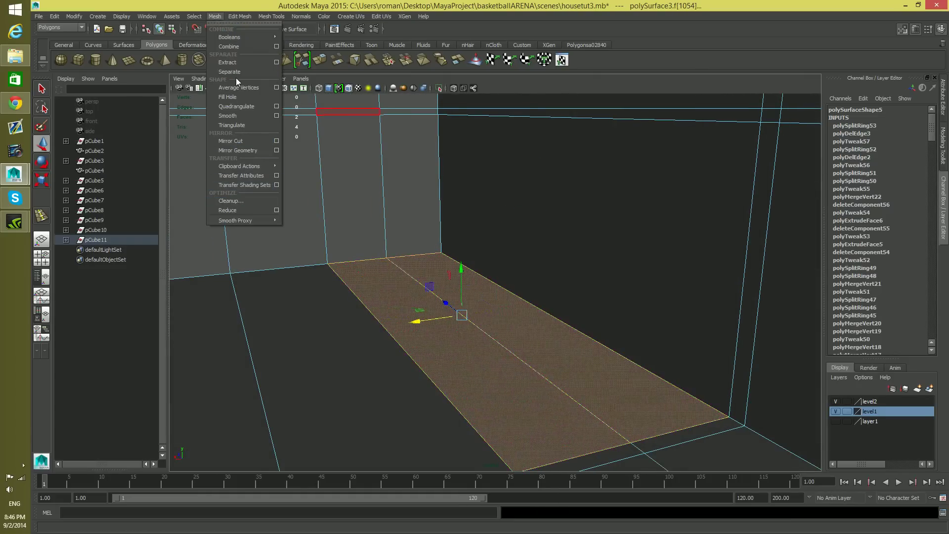
mouse_move(240, 17)
click(262, 256)
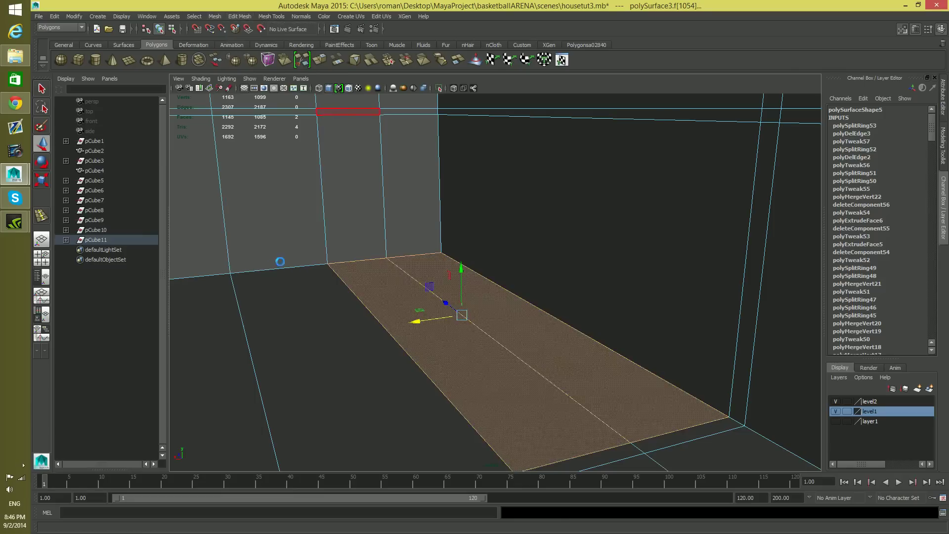
- Select the extracted floor strip as a separate object and extrude its two faces upward into a tall block
key(F8)
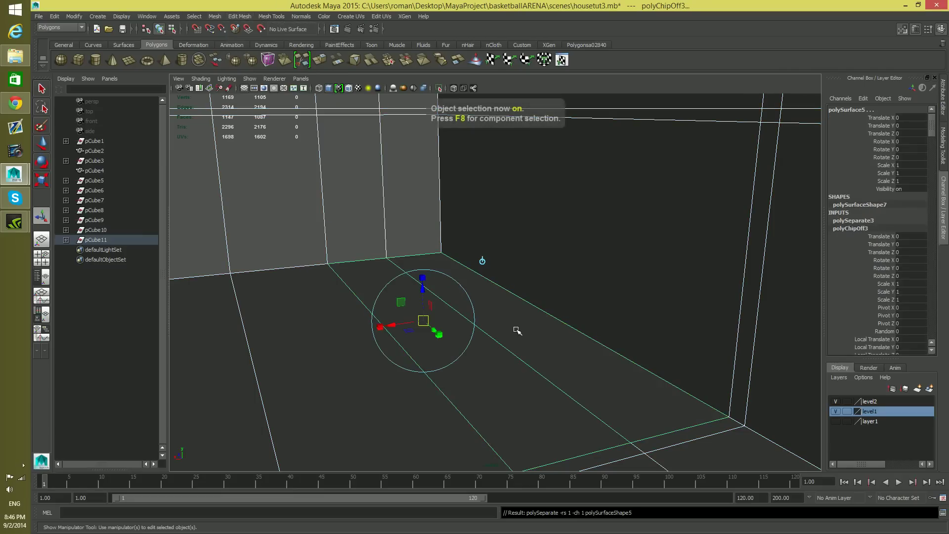
key(F8)
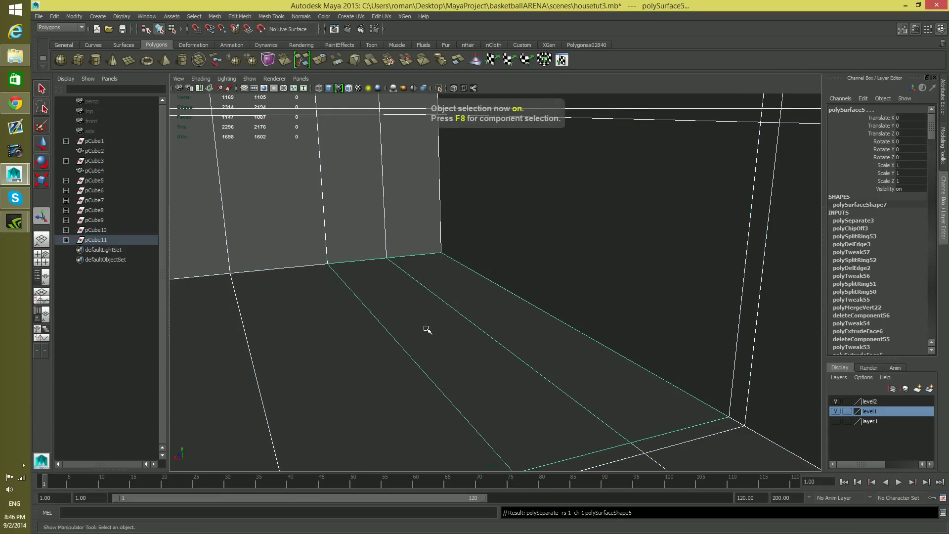
drag(292, 196, 451, 214)
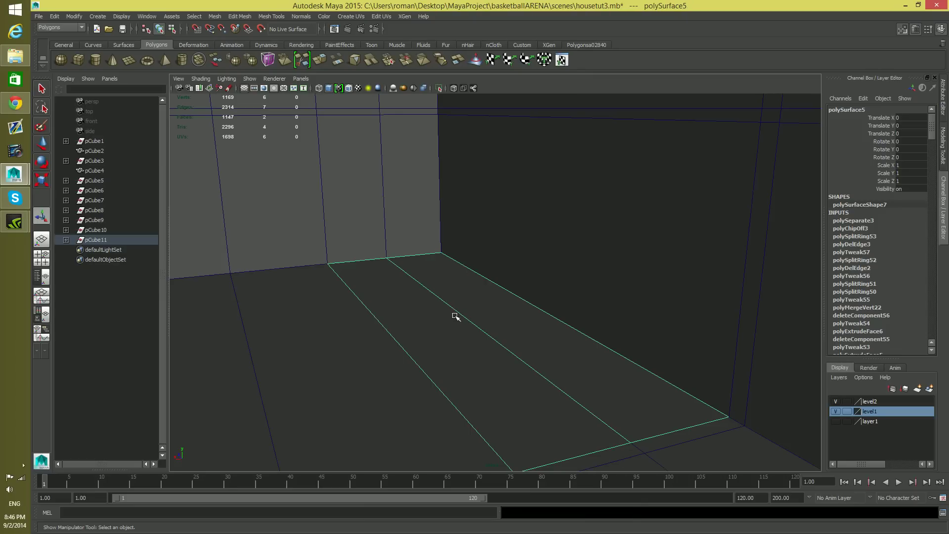
click(74, 16)
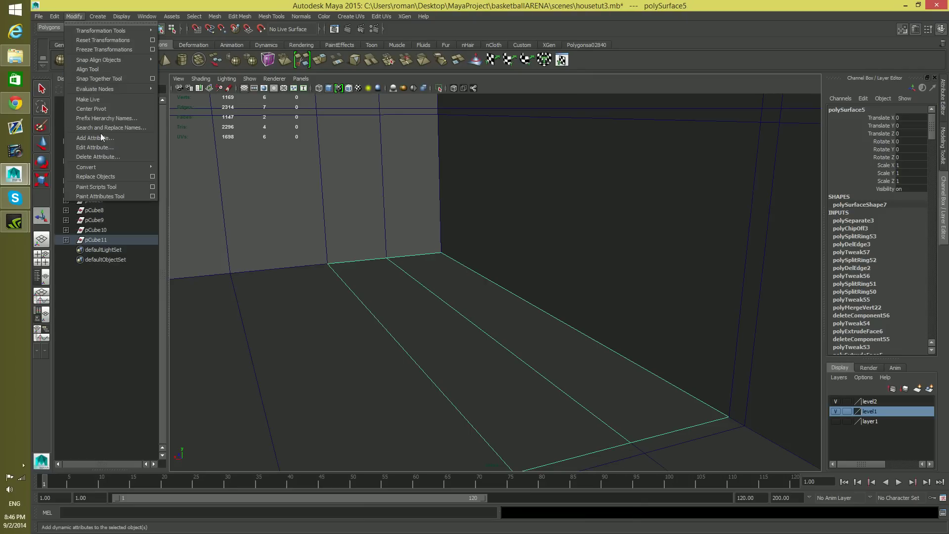
key(Escape)
key(w)
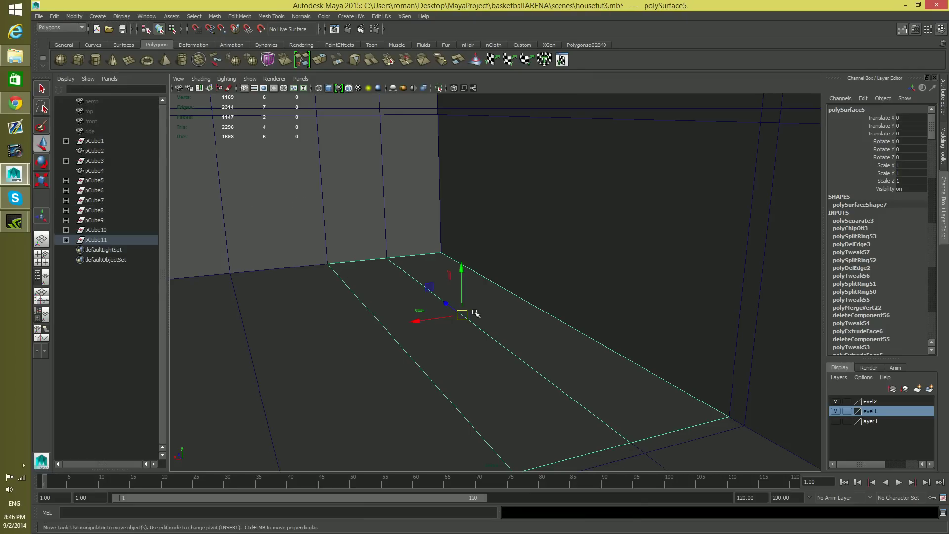
alt+drag(464, 302, 504, 328)
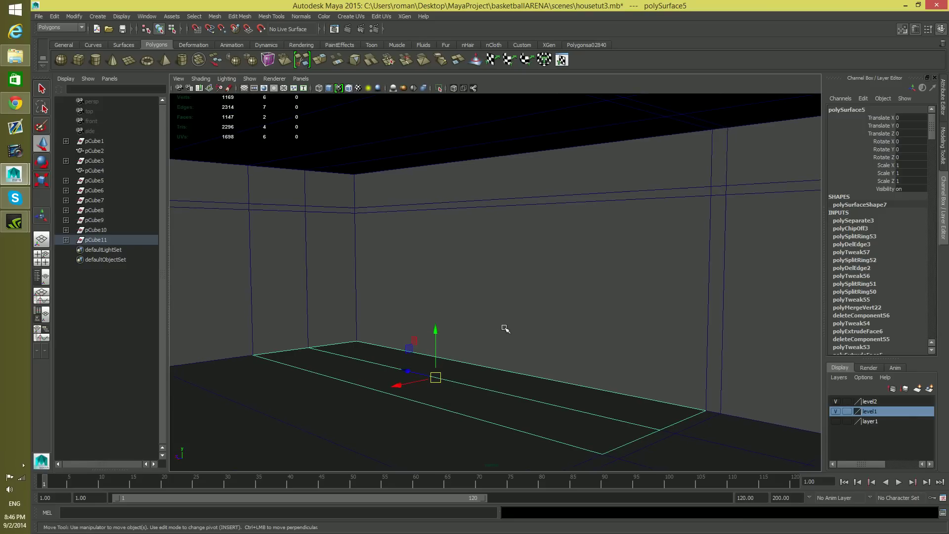
click(319, 60)
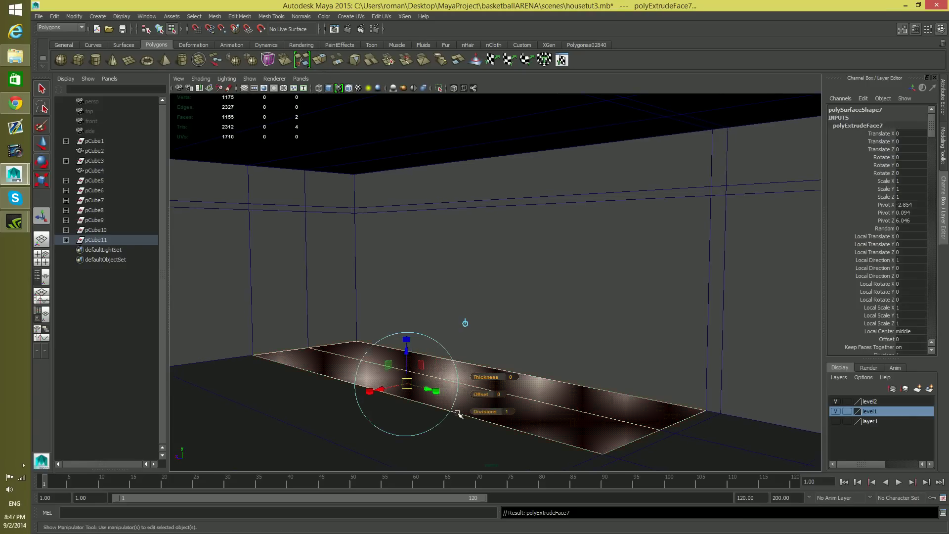
key(w)
drag(433, 332, 470, 425)
mouse_move(424, 279)
mouse_down()
mouse_move(419, 197)
mouse_move(427, 286)
mouse_up()
- Delete the lower wall panel beside the strip and the full-height face overlapping the same wall
alt+drag(503, 357, 507, 348)
alt+middle_drag(504, 366, 471, 247)
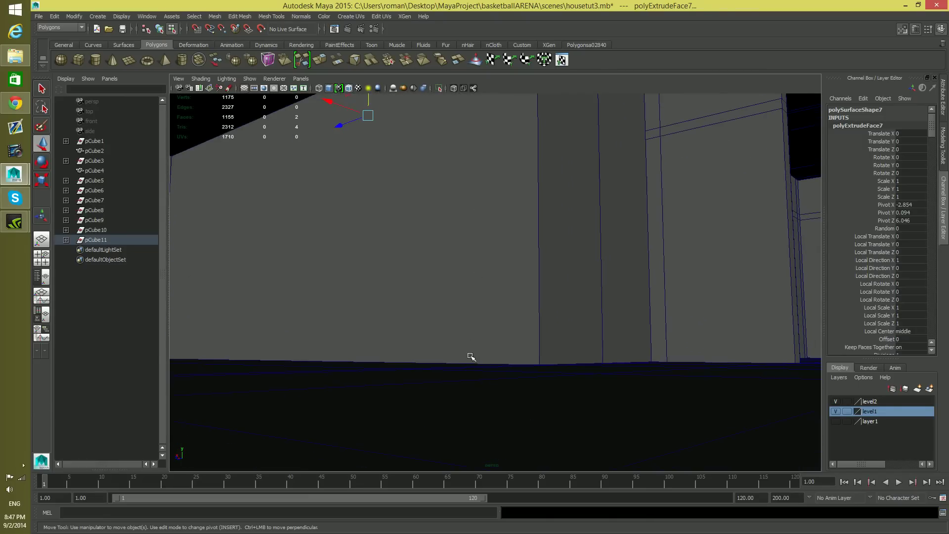
alt+drag(481, 365, 421, 303)
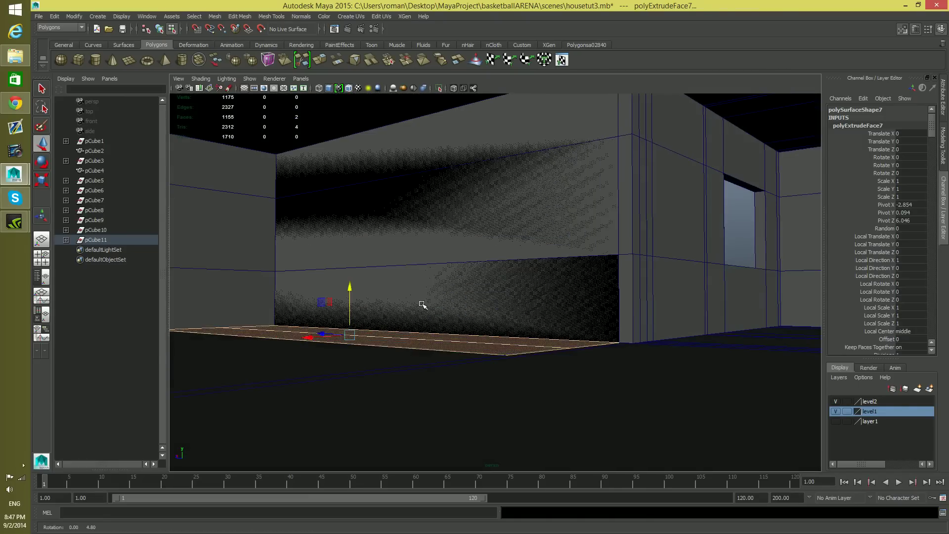
alt+drag(445, 348, 434, 398)
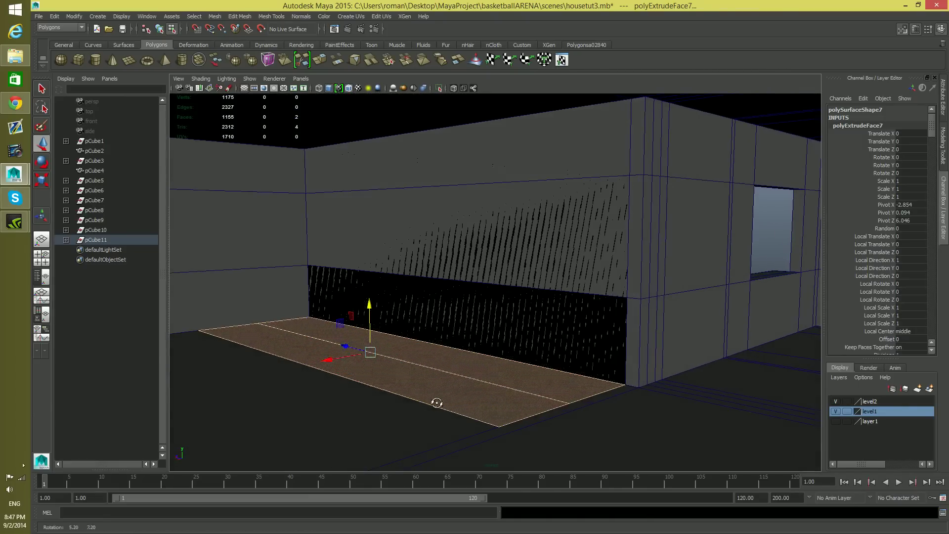
key(F8)
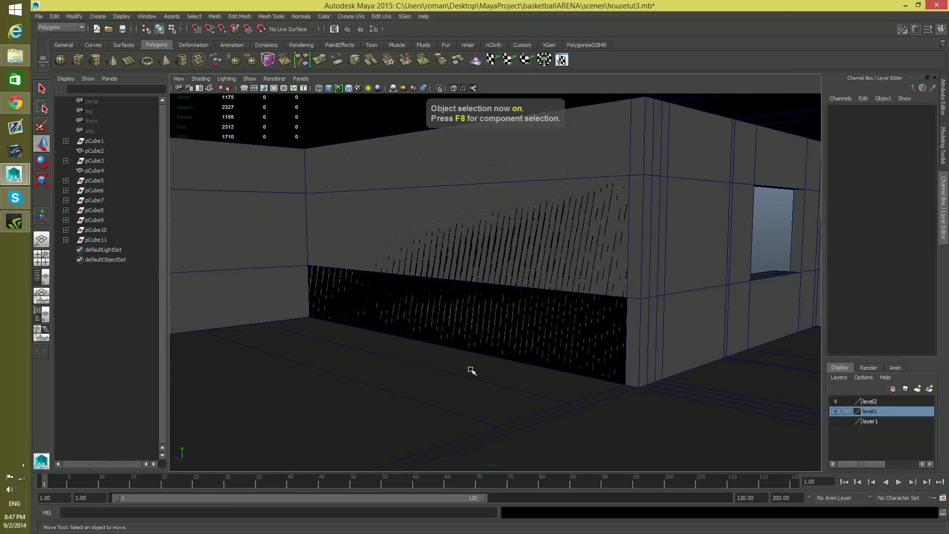
click(533, 294)
right_drag(527, 291, 527, 306)
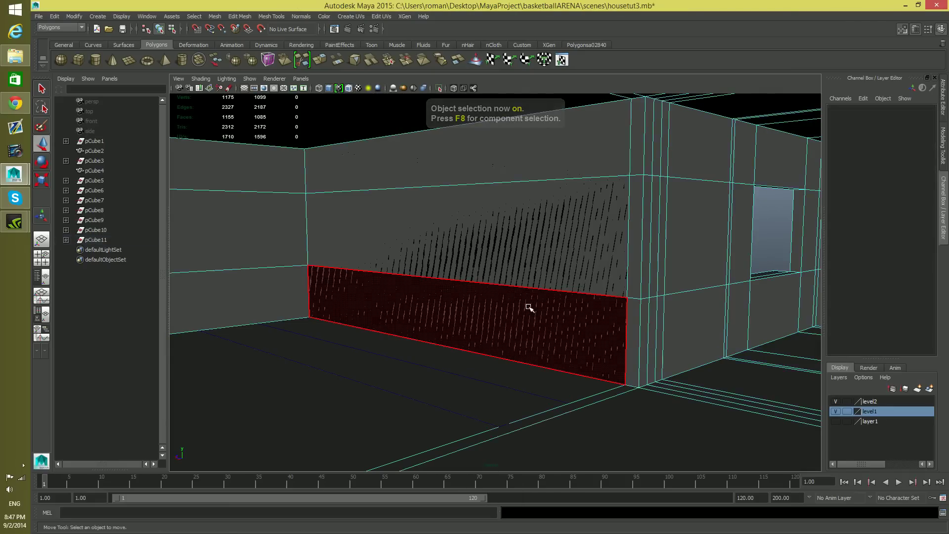
click(533, 317)
click(548, 262)
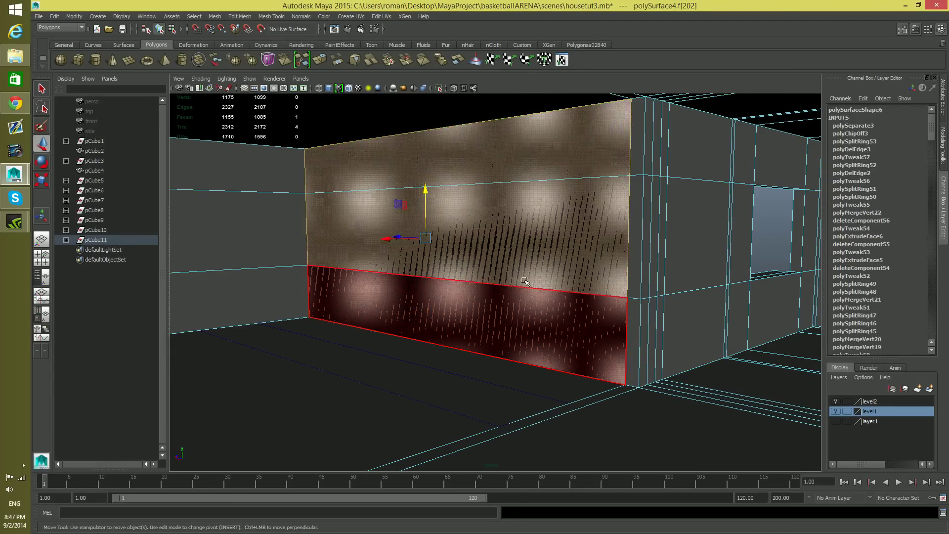
click(539, 322)
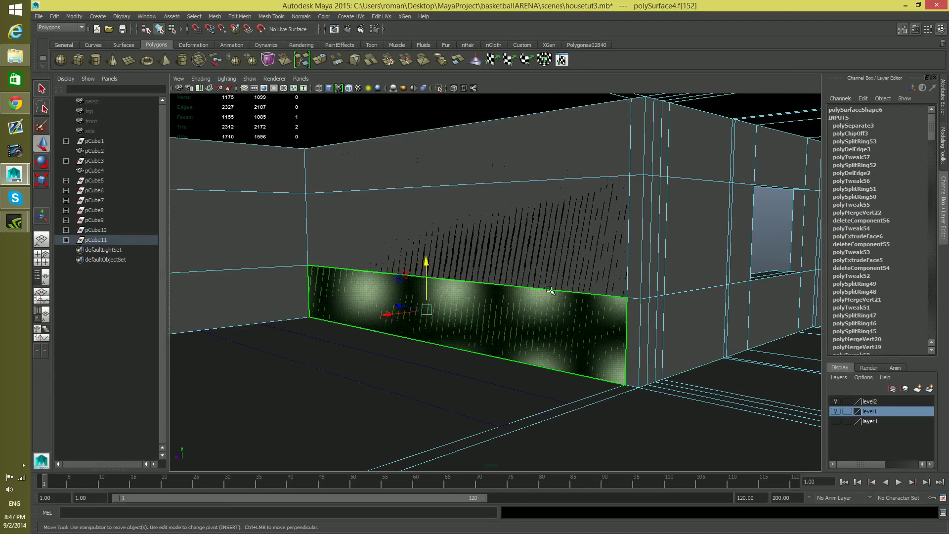
key(Delete)
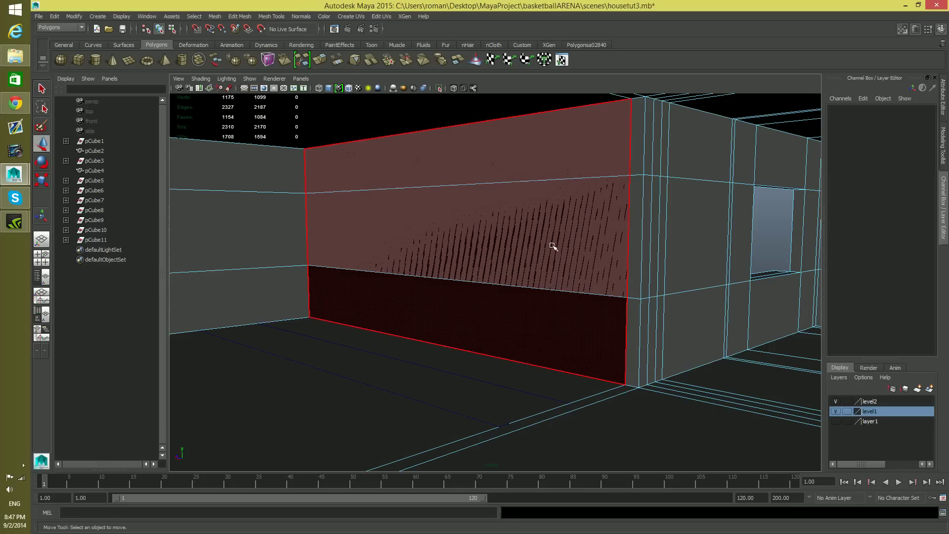
click(553, 246)
key(Delete)
- Select the border edges of the opening in the lower wall and fill the hole
mouse_move(549, 257)
alt+mouse_down()
mouse_move(563, 273)
mouse_move(559, 267)
alt+mouse_up()
right_drag(560, 266, 560, 245)
double_click(561, 292)
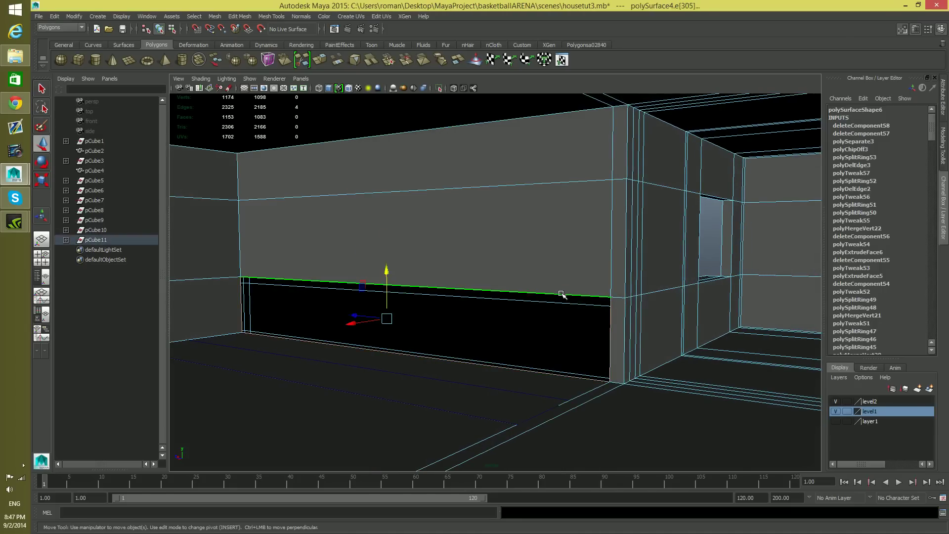
click(240, 16)
mouse_move(214, 18)
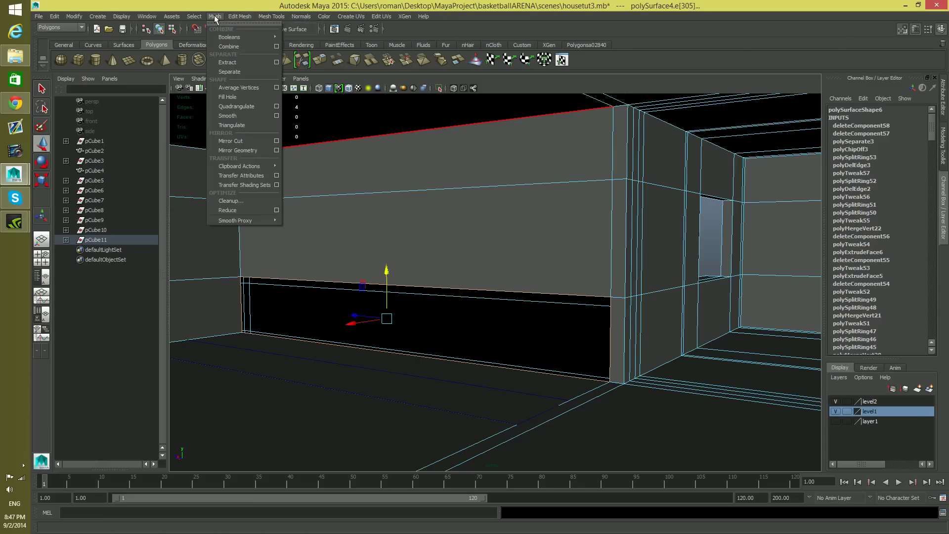
click(228, 97)
click(546, 413)
- Select the extruded block as an object and move it along Z out of the house, to Translate Z 17.146
alt+drag(546, 413, 530, 305)
key(F8)
key(F8)
alt+drag(508, 352, 497, 233)
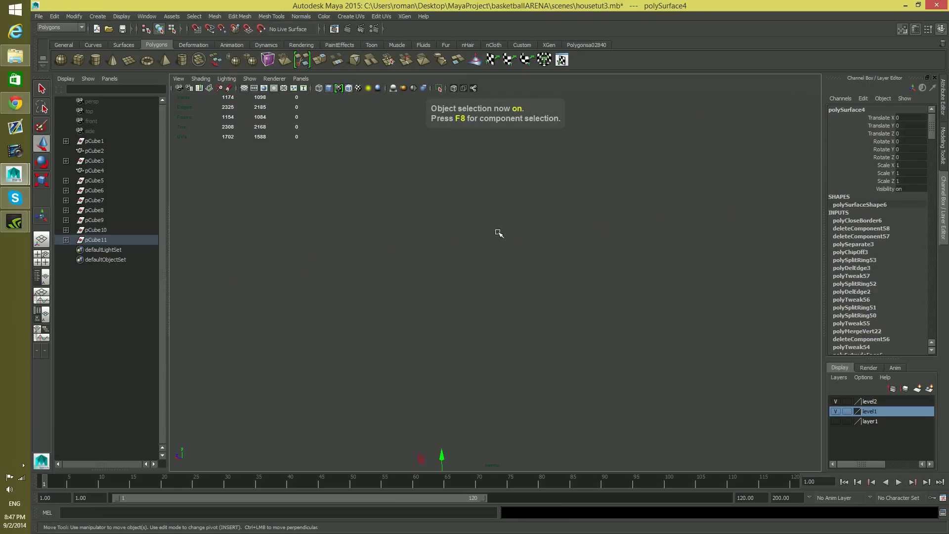
key([)
click(509, 287)
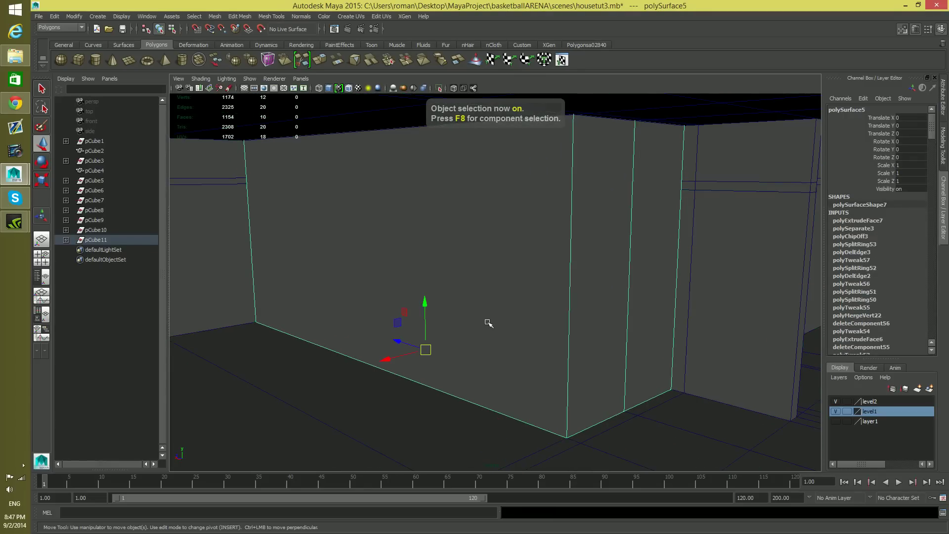
key([)
drag(414, 327, 361, 292)
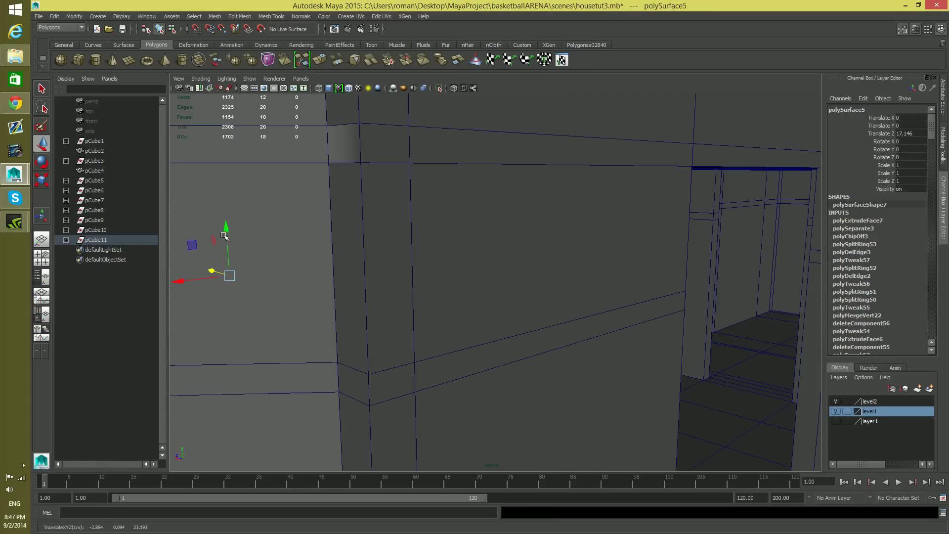
- Split the block's vertical edge ring to add a horizontal edge loop around its mid-height
scroll(354, 318, down, 8)
alt+drag(491, 350, 521, 353)
scroll(606, 387, up, 6)
alt+drag(606, 387, 731, 407)
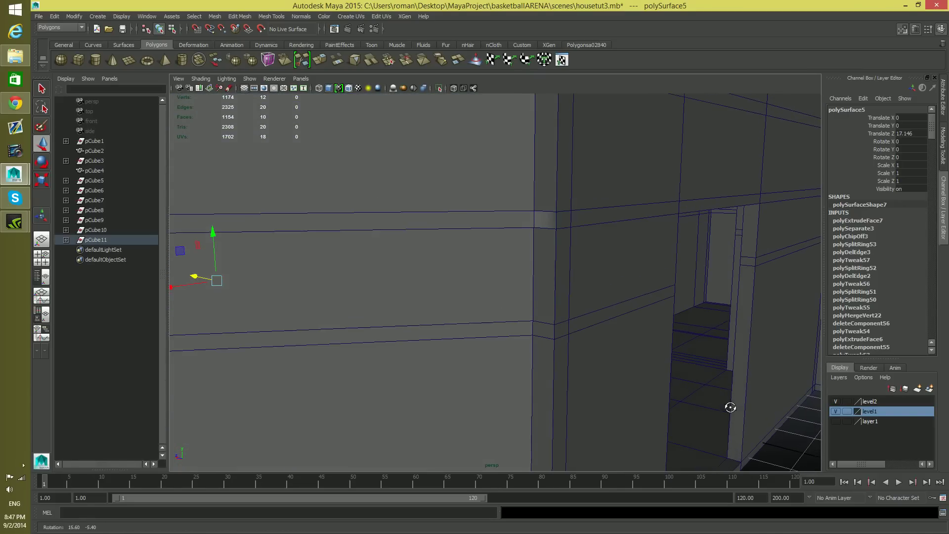
alt+drag(544, 224, 507, 337)
scroll(581, 279, up, 5)
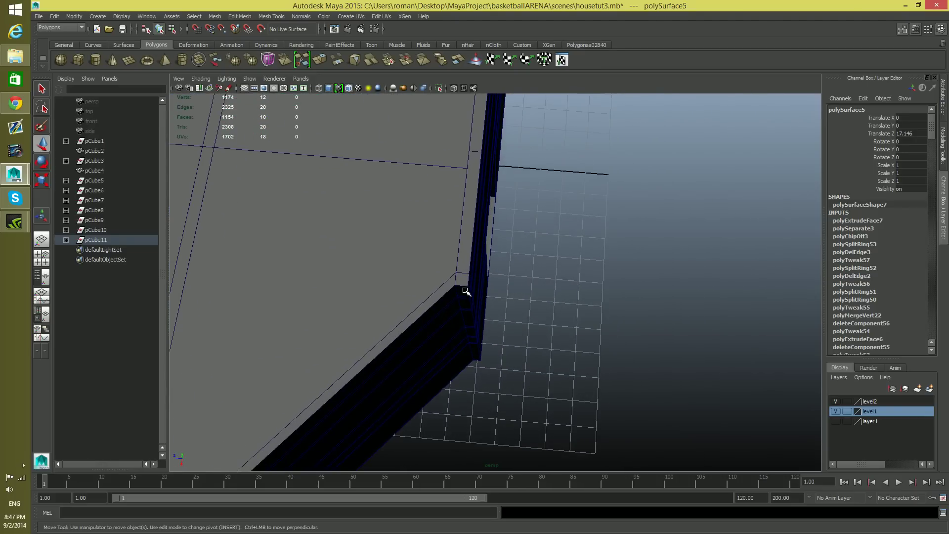
alt+drag(461, 299, 494, 341)
alt+right_drag(494, 341, 660, 384)
mouse_move(660, 384)
alt+mouse_down()
mouse_move(559, 373)
mouse_move(654, 377)
alt+mouse_up()
right_drag(452, 296, 452, 271)
click(421, 287)
ctrl+right_drag(421, 309, 433, 328)
alt+drag(425, 328, 324, 339)
click(623, 390)
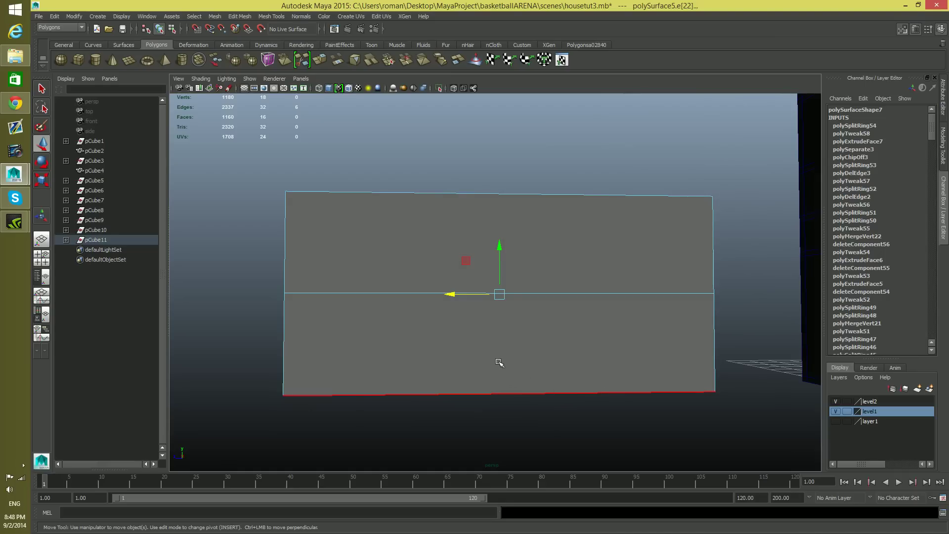
- Examine the block's long sides, ends and upper face, including the new mid-height edge loop
alt+drag(425, 339, 478, 357)
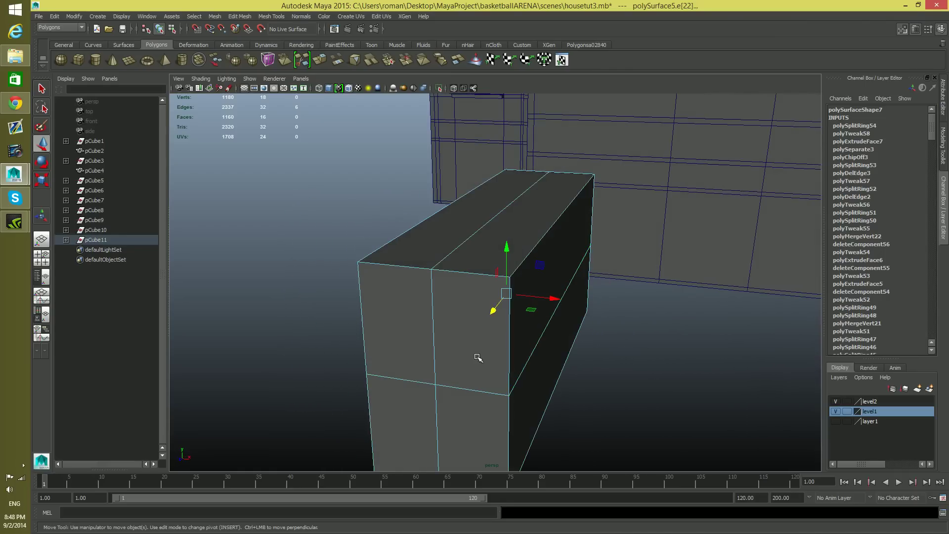
alt+drag(409, 359, 557, 302)
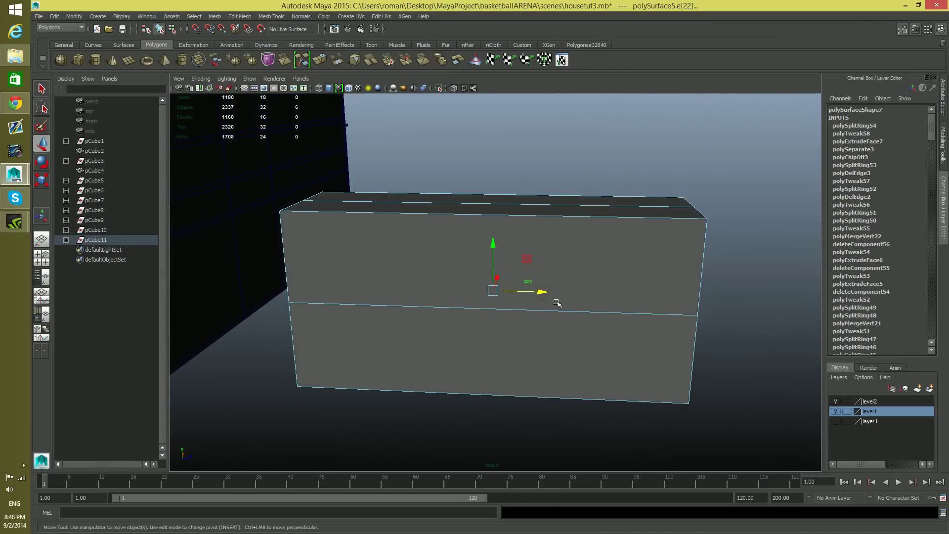
alt+drag(625, 314, 425, 312)
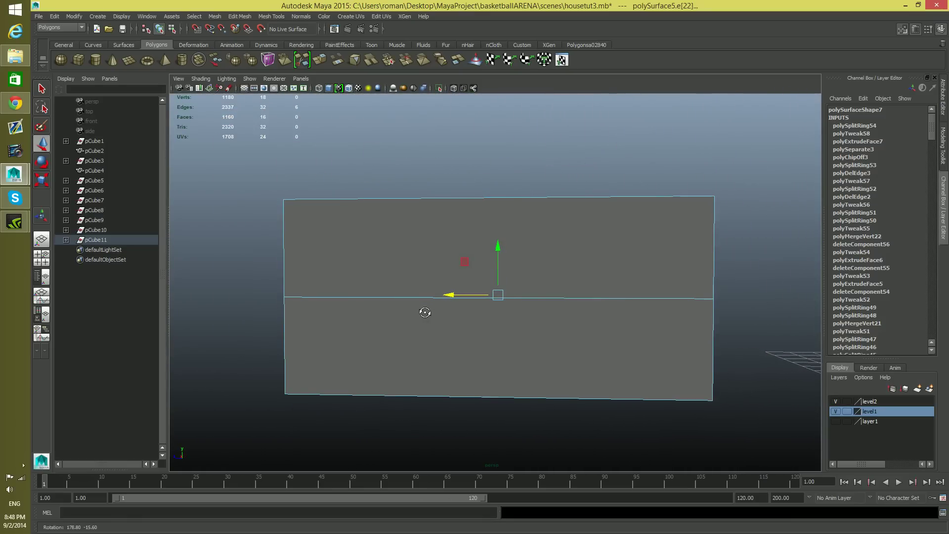
mouse_move(425, 312)
alt+mouse_down()
mouse_move(421, 331)
mouse_move(438, 373)
mouse_move(421, 324)
mouse_move(389, 342)
mouse_move(451, 333)
mouse_move(422, 330)
alt+mouse_up()
alt+middle_drag(423, 336, 514, 346)
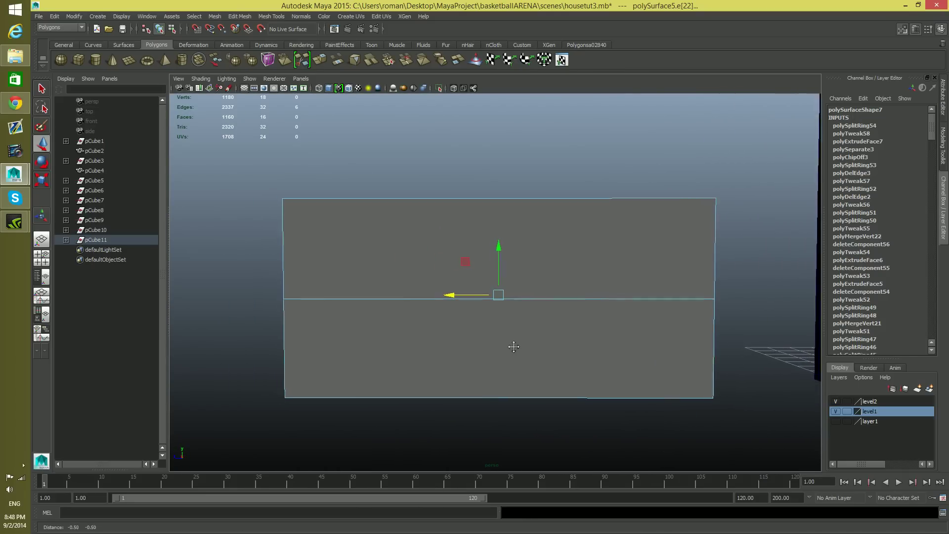
alt+drag(502, 345, 673, 364)
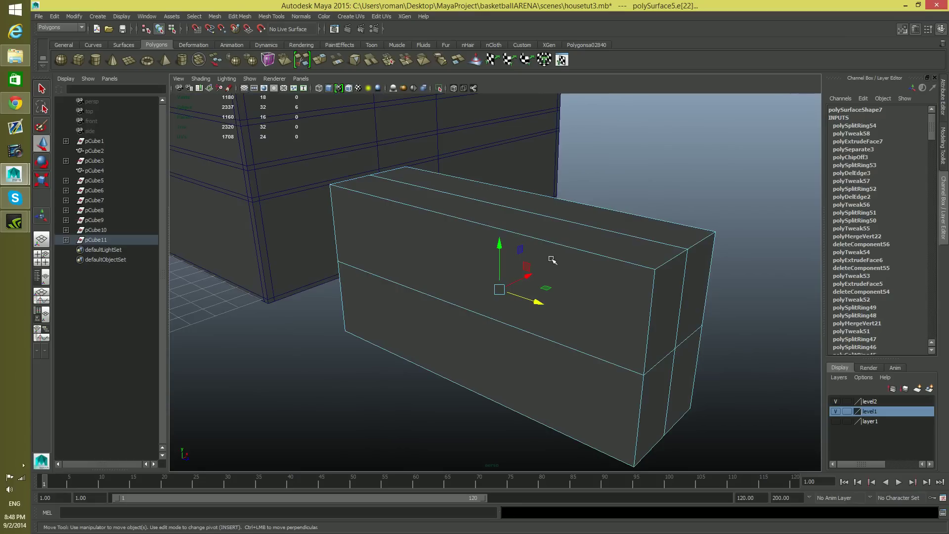
alt+drag(580, 291, 467, 281)
alt+drag(565, 293, 509, 293)
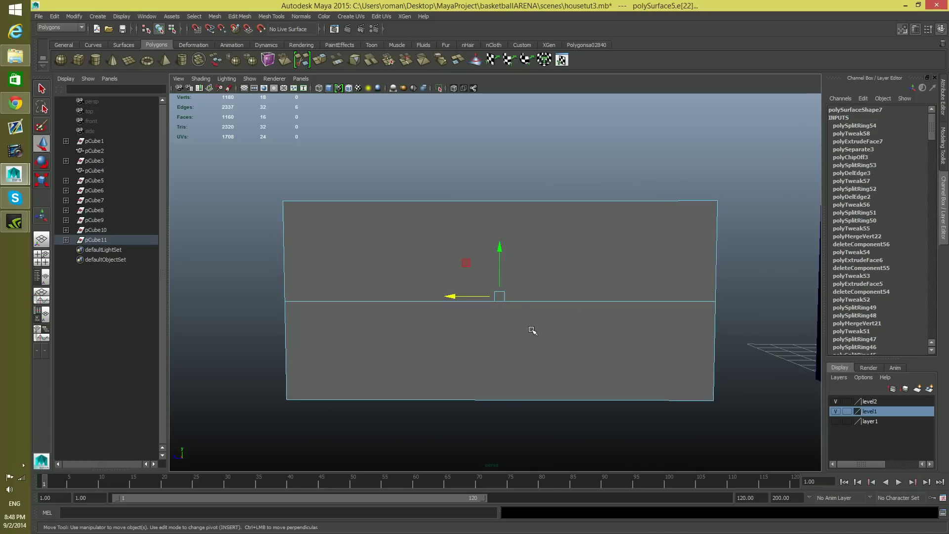
scroll(532, 329, down, 2)
alt+middle_drag(532, 328, 491, 314)
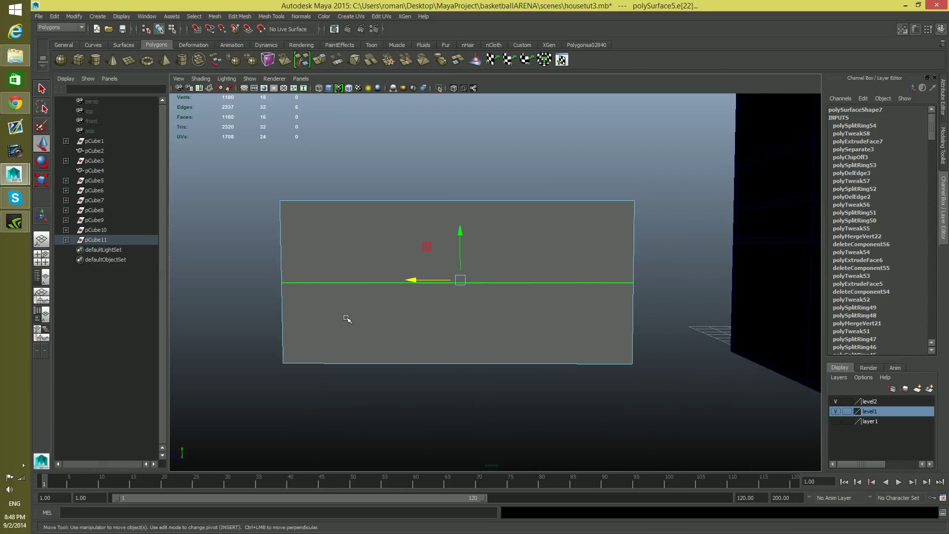
alt+right_drag(364, 332, 629, 390)
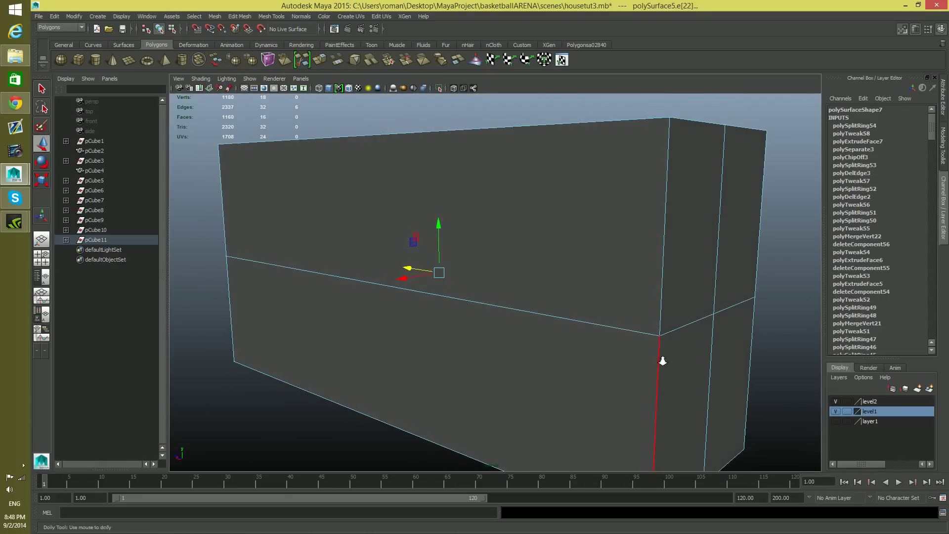
right_drag(657, 360, 508, 365)
alt+drag(508, 364, 588, 390)
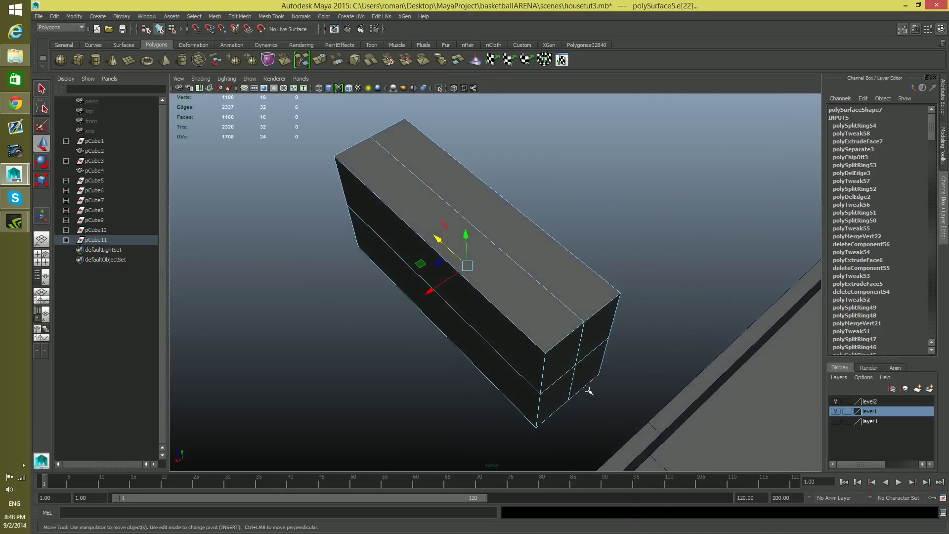
- Select the block's two adjoining end faces and neighbouring upper strip, and inspect its upper face and long side
click(558, 393)
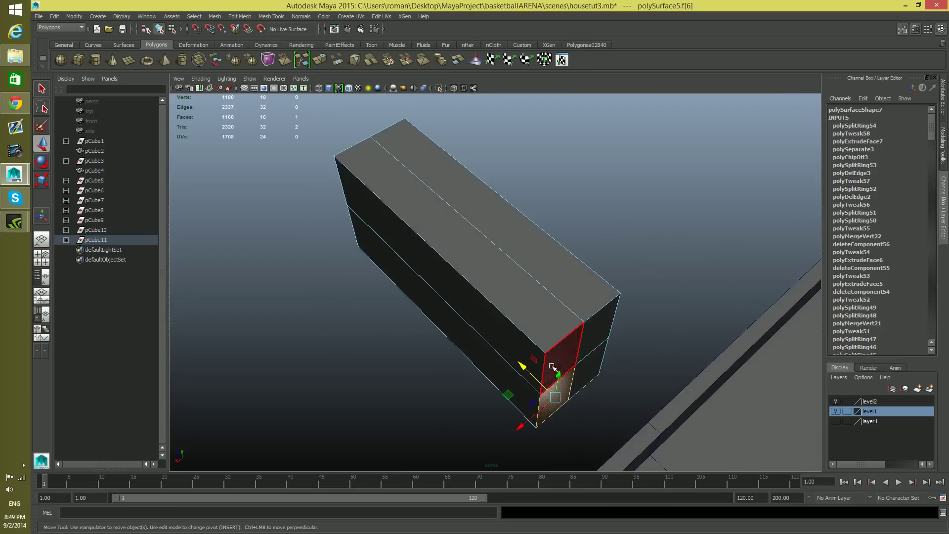
shift+click(551, 363)
shift+click(445, 232)
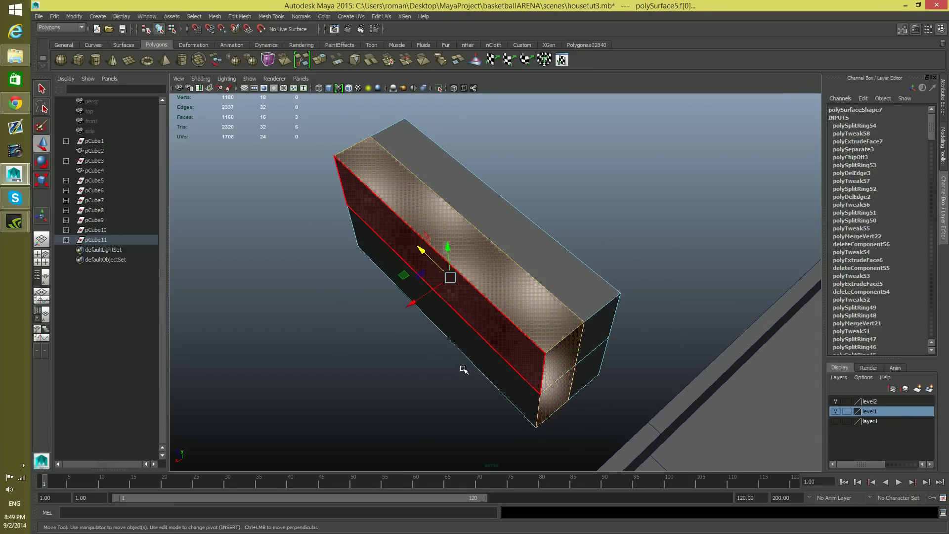
alt+drag(484, 346, 525, 255)
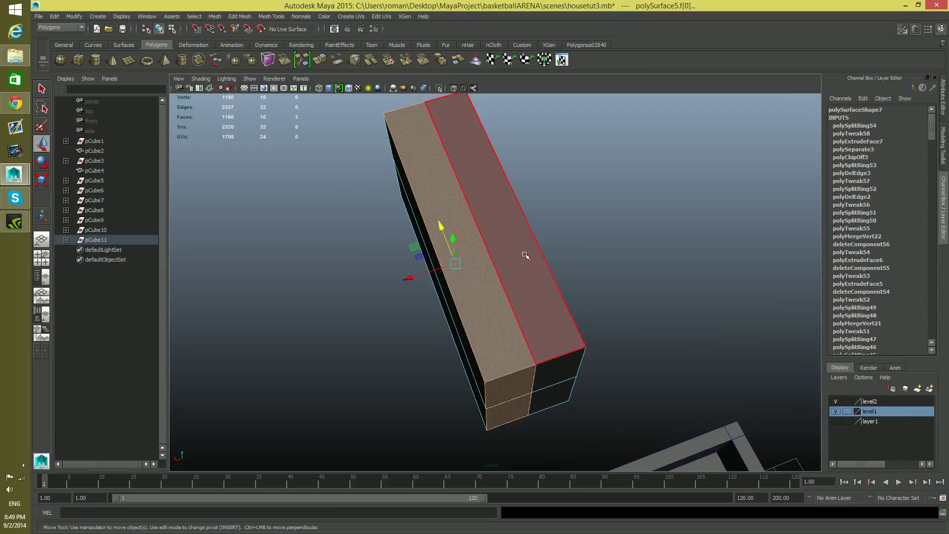
alt+drag(489, 301, 517, 254)
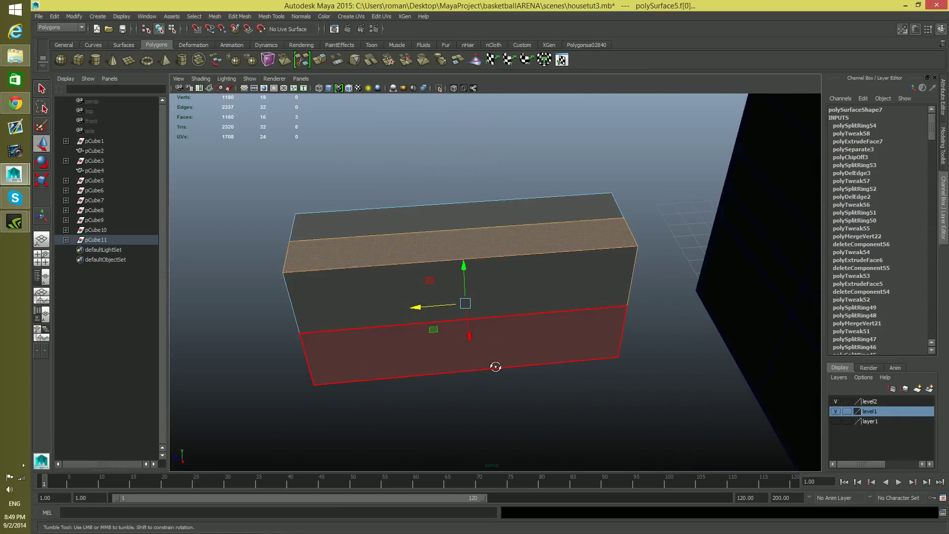
alt+drag(498, 365, 427, 282)
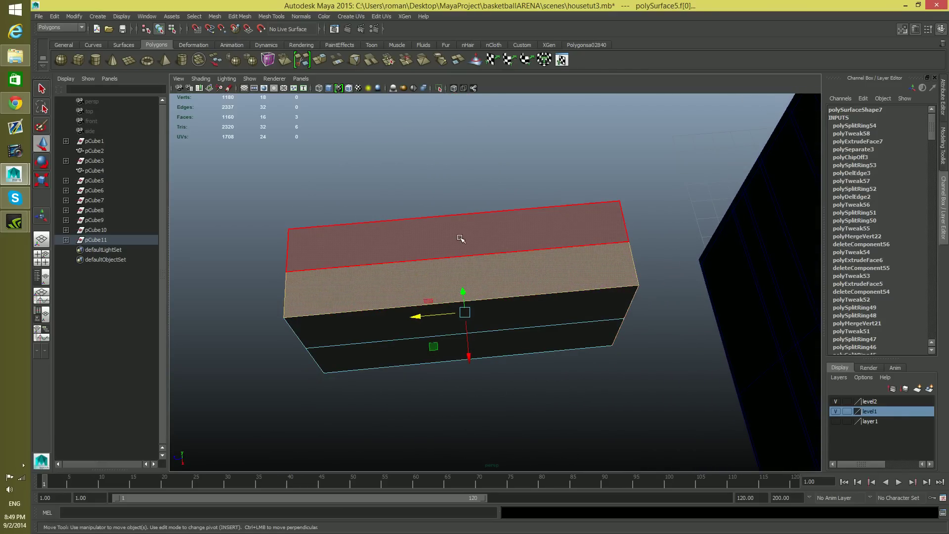
alt+drag(471, 263, 464, 215)
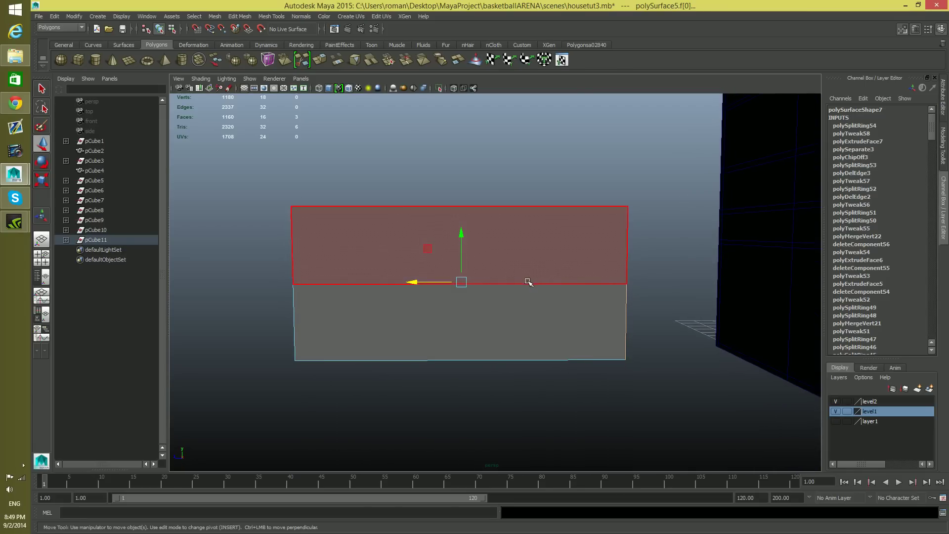
- Split the block's lengthwise edge ring to add a vertical edge loop around its mid-length
key(F8)
key(F8)
right_drag(491, 281, 522, 311)
click(481, 283)
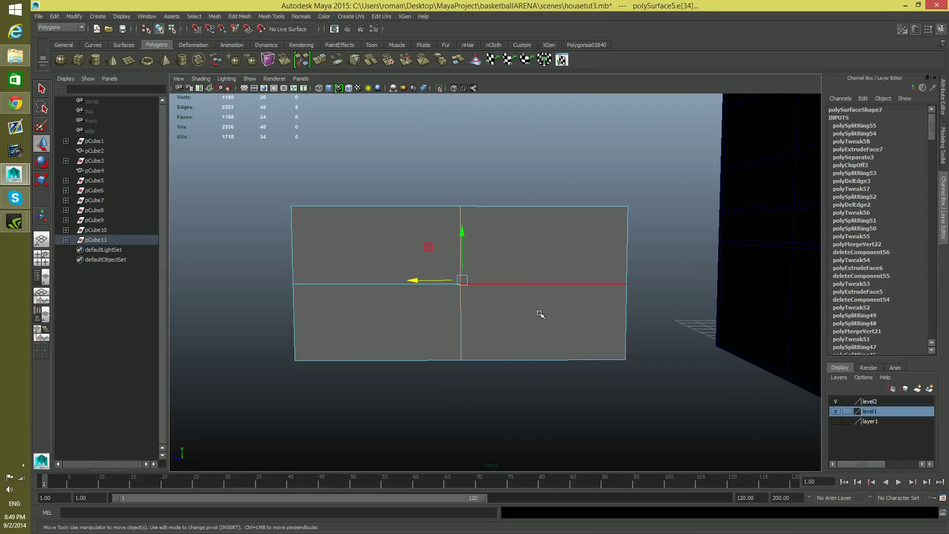
key(F8)
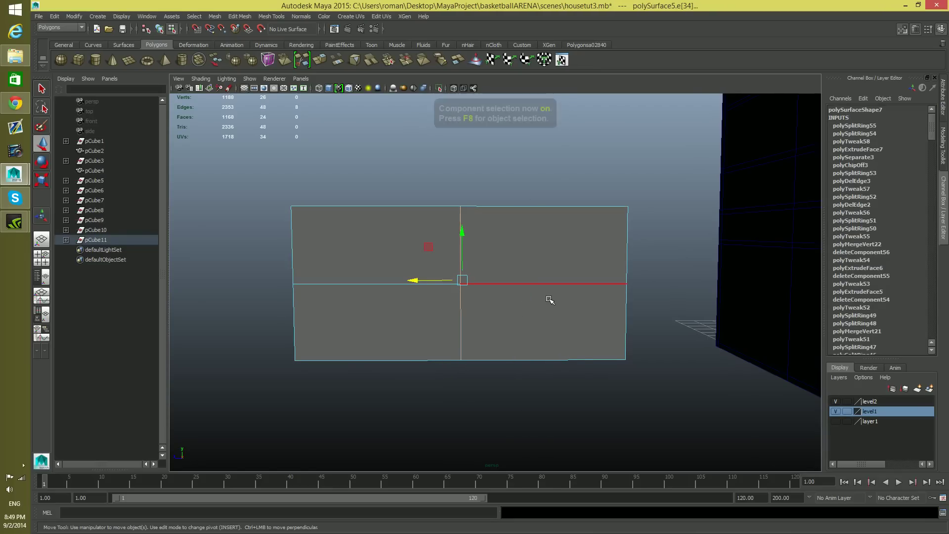
- Use the Insert Edge Loop Tool with multiple edge loops set to 5 to subdivide the block's lower and upper halves horizontally
shift+right_drag(532, 291, 511, 301)
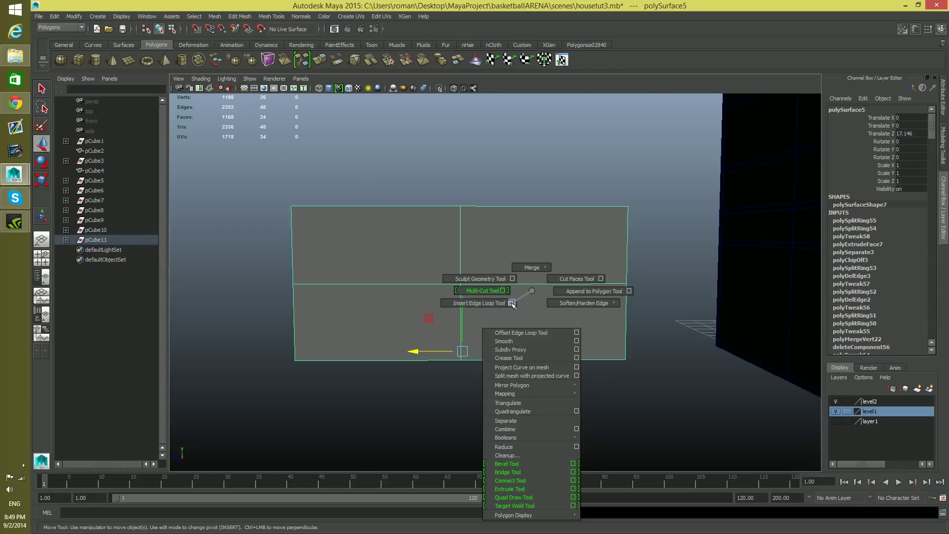
shift+right_drag(511, 303, 512, 304)
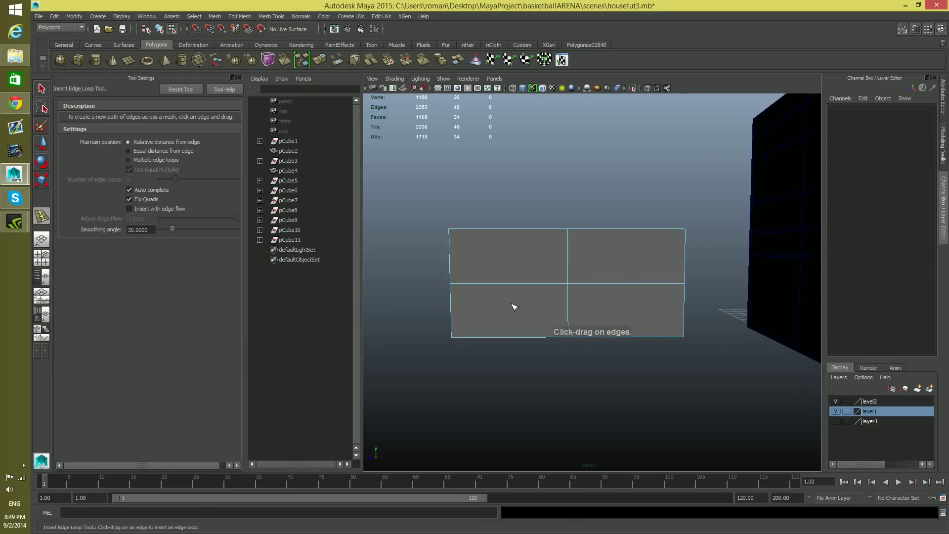
click(128, 159)
click(129, 179)
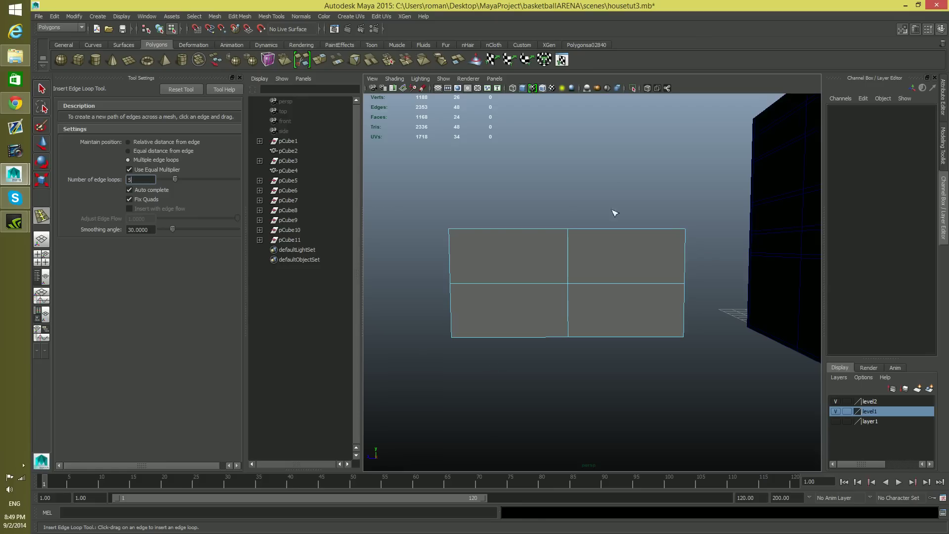
key(Return)
alt+middle_drag(633, 315, 574, 334)
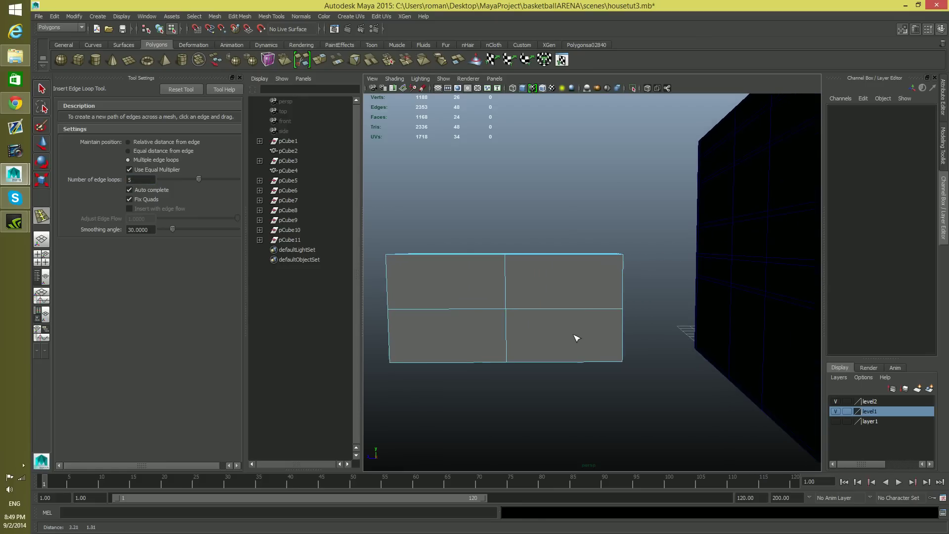
click(622, 332)
mouse_move(621, 392)
alt+mouse_down()
mouse_move(620, 383)
mouse_move(628, 399)
alt+mouse_up()
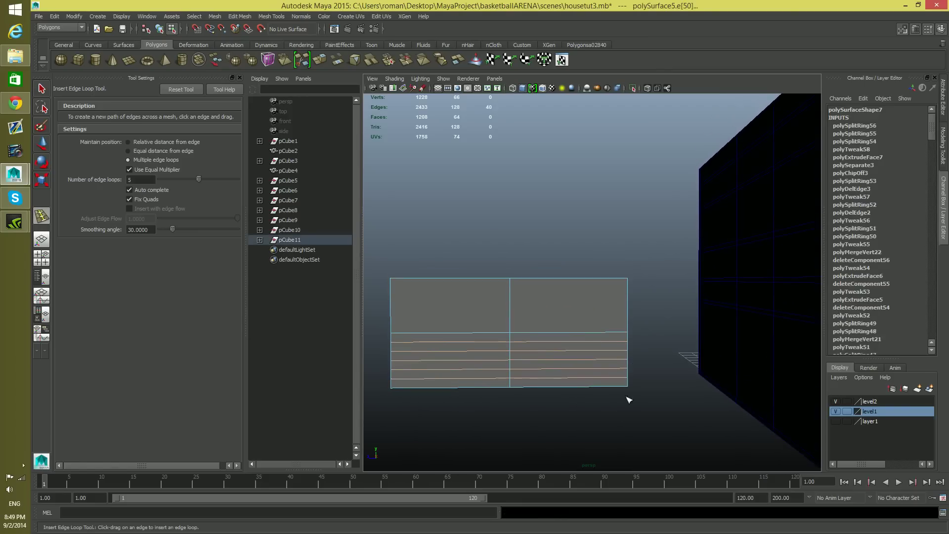
click(628, 310)
alt+middle_drag(552, 374, 672, 372)
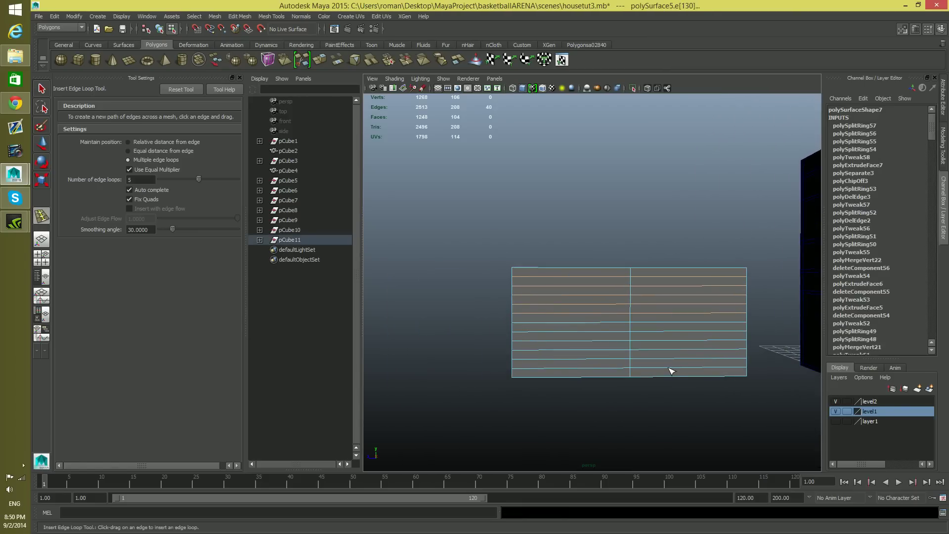
alt+drag(607, 369, 562, 345)
click(581, 271)
key(ctrl+z)
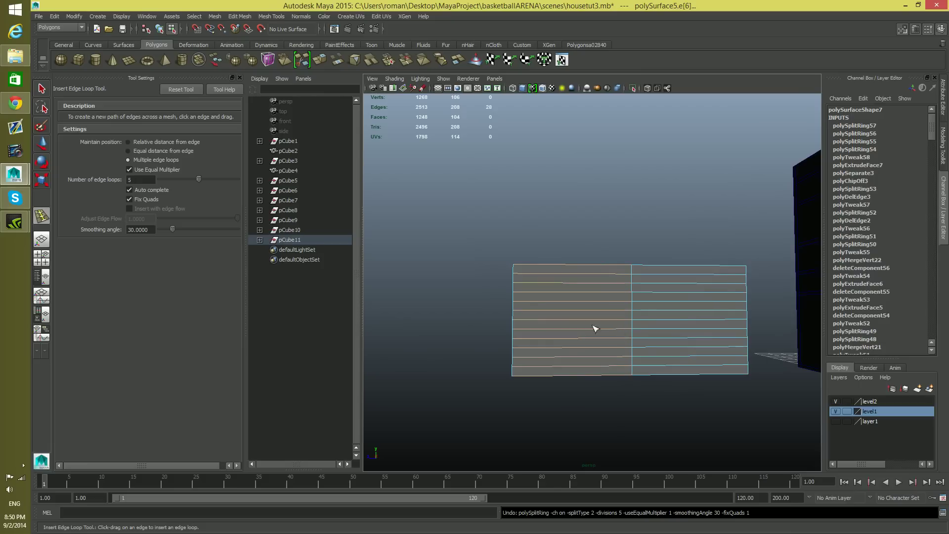
- Set the number of edge loops to 6 and insert vertical loops in both lengthwise halves of the block
double_click(148, 181)
key(Return)
click(525, 292)
alt+drag(578, 344, 489, 268)
click(583, 361)
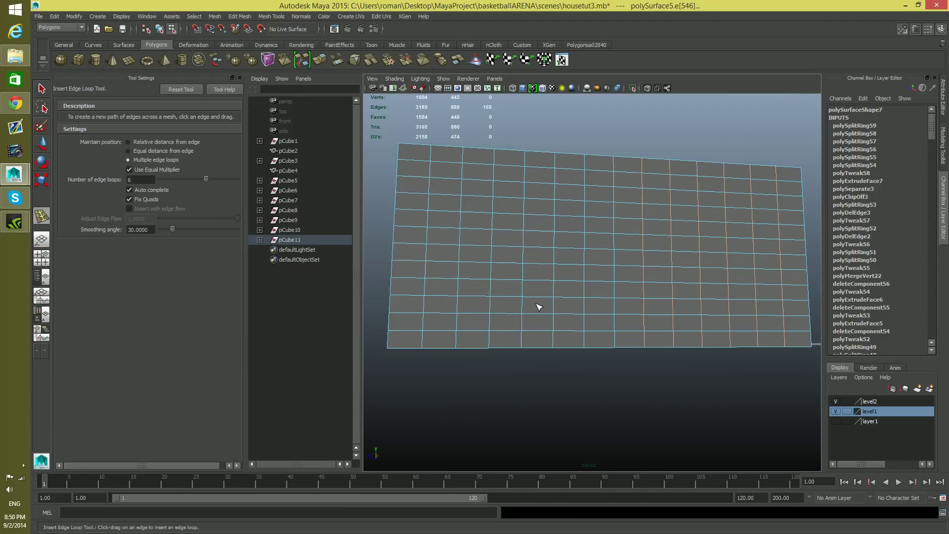
- Select the faces in the two outermost columns and upper seven rows at one end of the block, and delete them
alt+drag(539, 310, 488, 304)
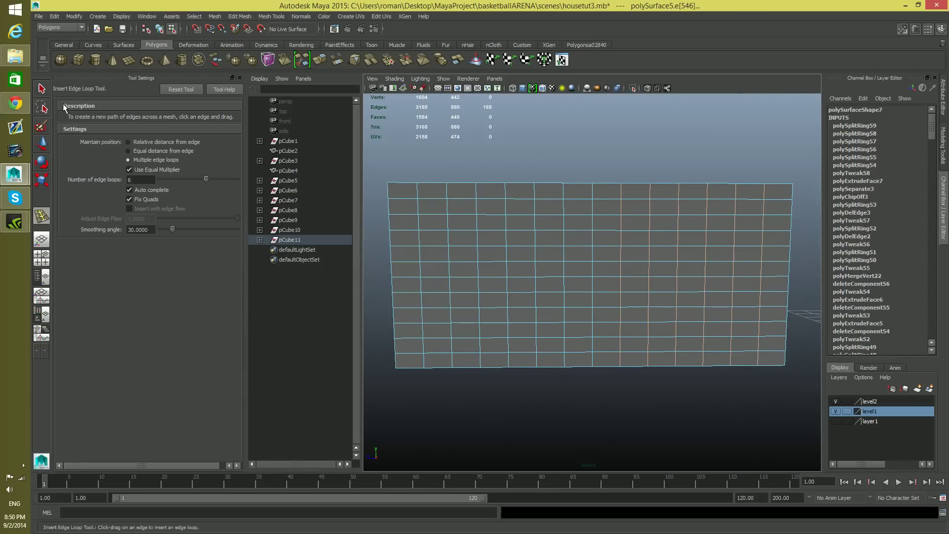
click(42, 89)
alt+middle_drag(534, 346, 502, 370)
alt+drag(502, 370, 552, 386)
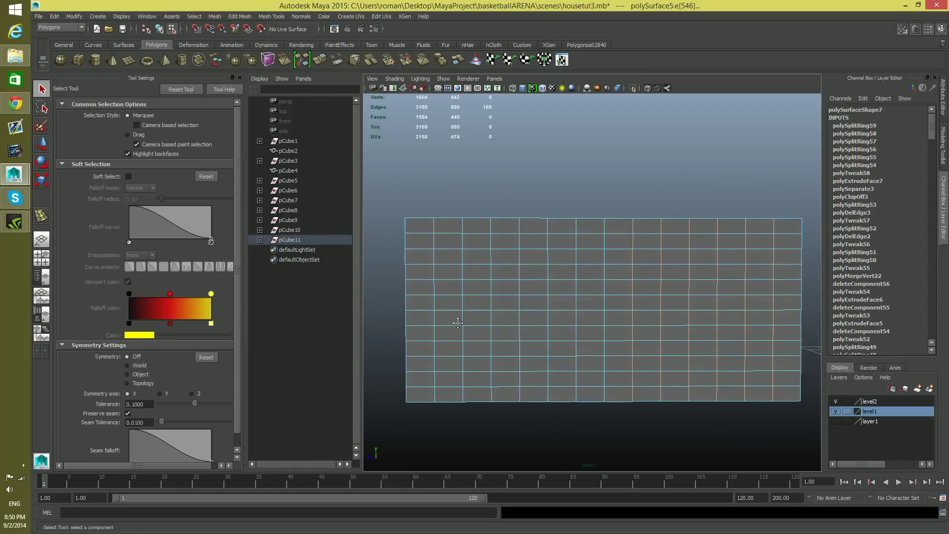
alt+middle_drag(458, 326, 505, 311)
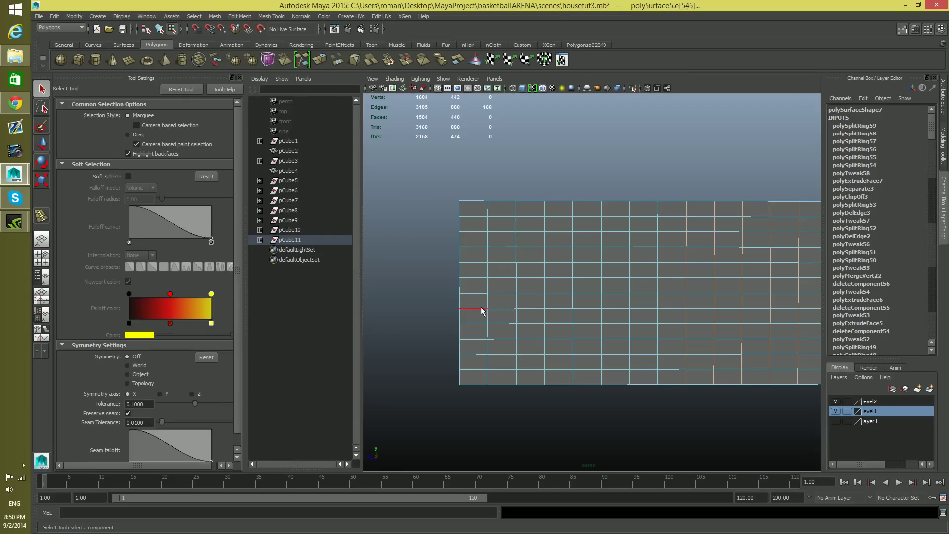
right_drag(493, 312, 493, 332)
drag(427, 187, 502, 321)
key(Delete)
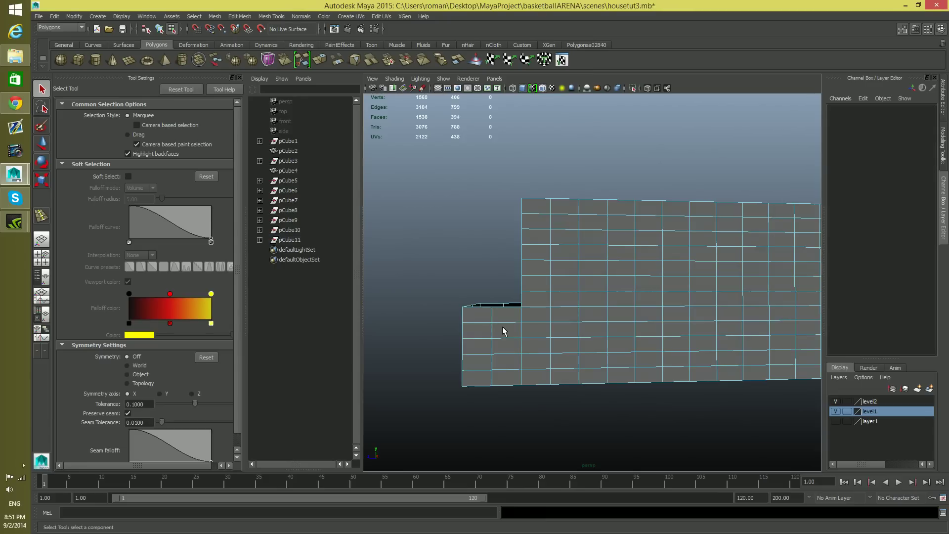
- Select a descending diagonal of five faces on the long side, from beside the notch to the bottom edge, and delete them
alt+middle_drag(540, 343, 523, 324)
alt+drag(523, 325, 551, 347)
click(556, 325)
shift+click(583, 336)
shift+click(612, 351)
shift+click(637, 368)
shift+click(665, 381)
alt+drag(662, 431, 583, 420)
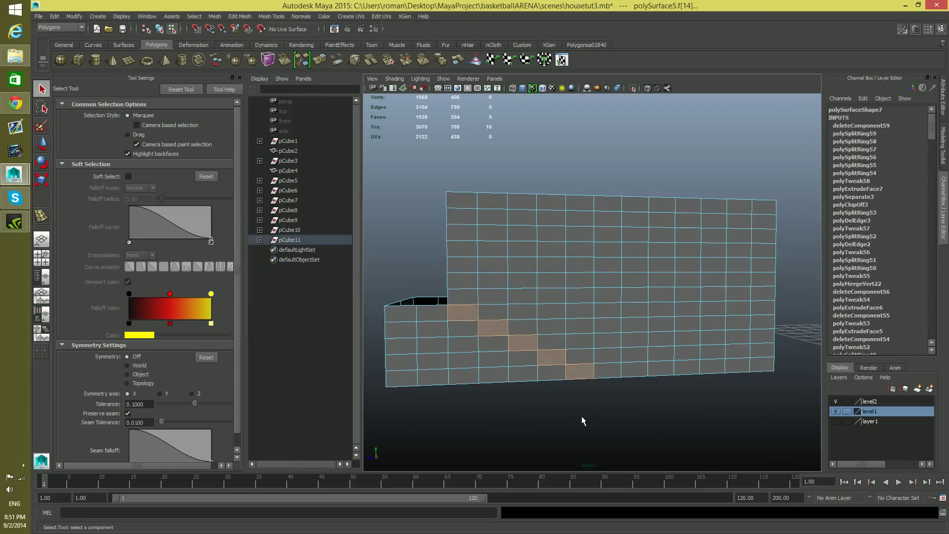
key(Delete)
- Delete the faces above and beyond the stair-stepped cut on that half of the block
alt+drag(573, 396, 670, 402)
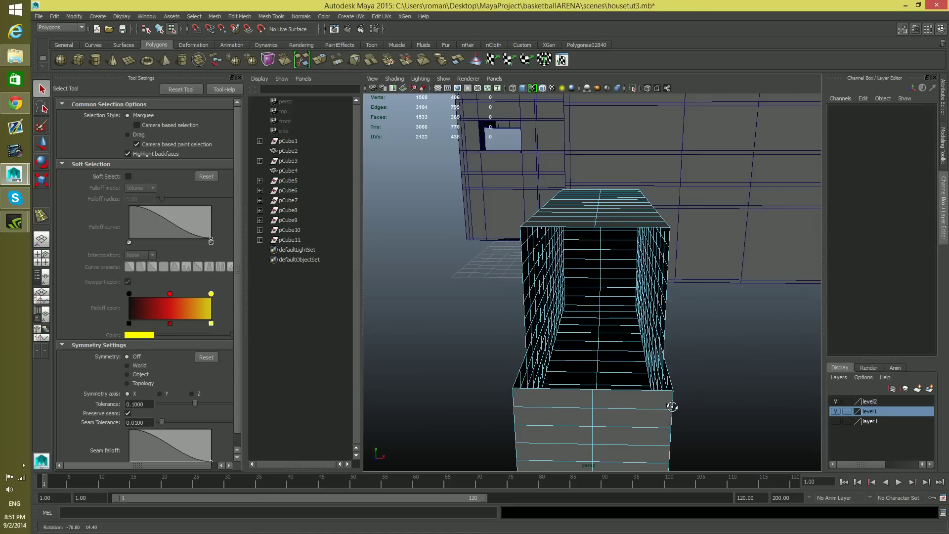
drag(618, 175, 606, 356)
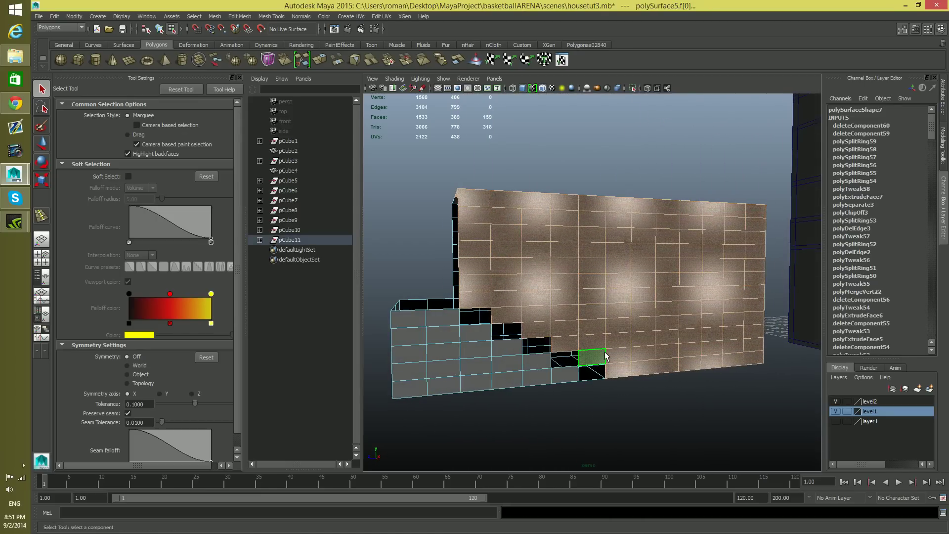
key(Delete)
key(space)
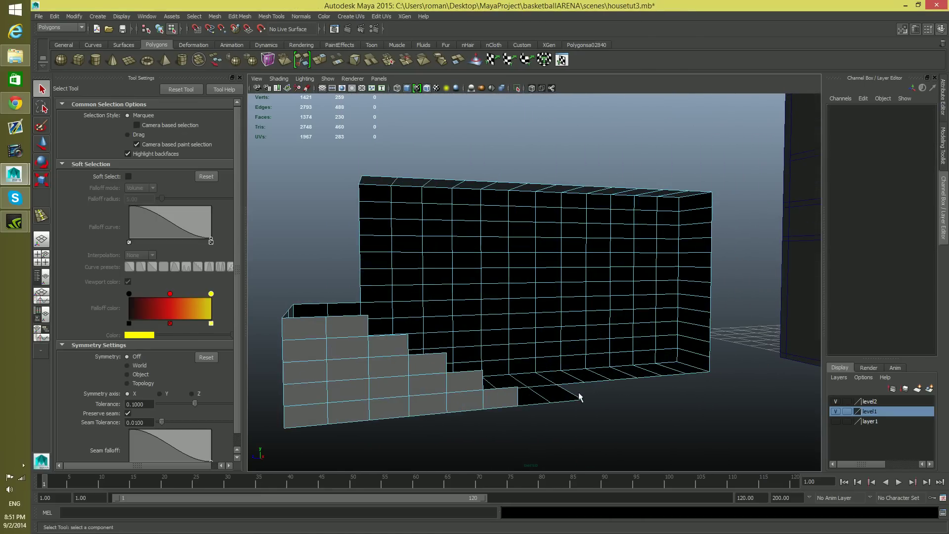
key(space)
- On the opposite long side, select a diagonal of six faces rising from beside the notch to the upper edge
alt+drag(567, 391, 705, 387)
alt+middle_drag(705, 388, 581, 381)
alt+middle_drag(681, 346, 631, 362)
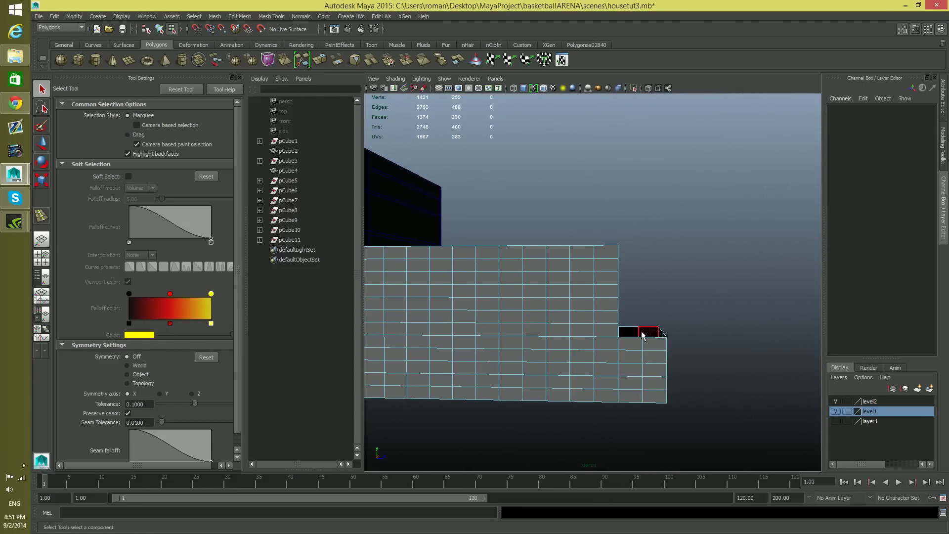
click(607, 322)
shift+click(576, 306)
shift+click(552, 290)
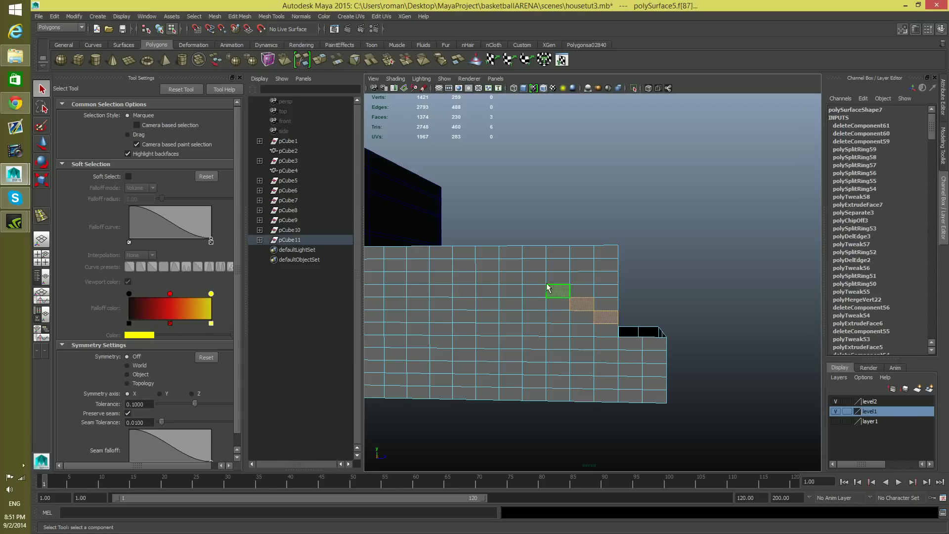
shift+click(537, 276)
shift+click(513, 266)
shift+click(488, 253)
- Add a second parallel diagonal of faces, three rows below the first and reaching the upper edge, to the selection
mouse_move(559, 361)
alt+mouse_down()
mouse_move(509, 373)
mouse_move(339, 371)
mouse_move(548, 382)
mouse_move(573, 371)
alt+mouse_up()
alt+drag(520, 400, 571, 376)
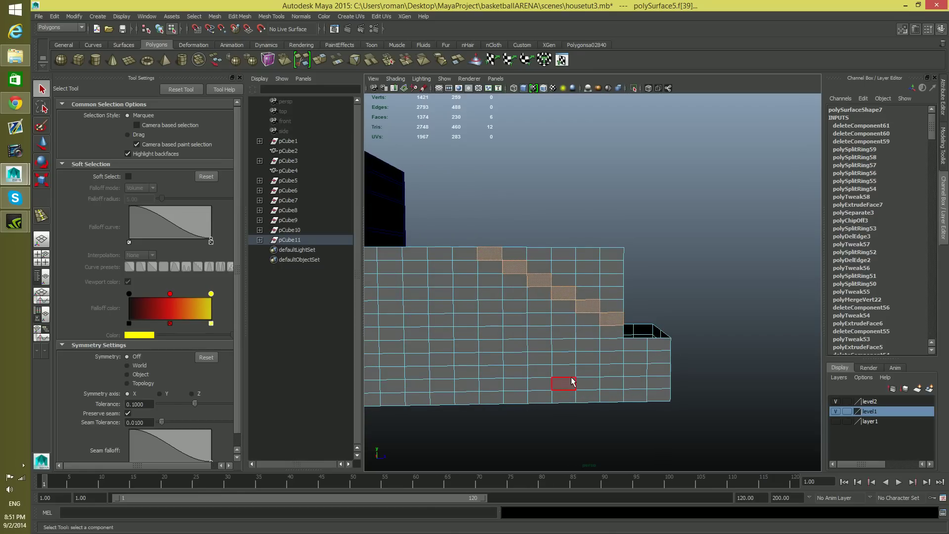
shift+click(608, 358)
shift+click(587, 345)
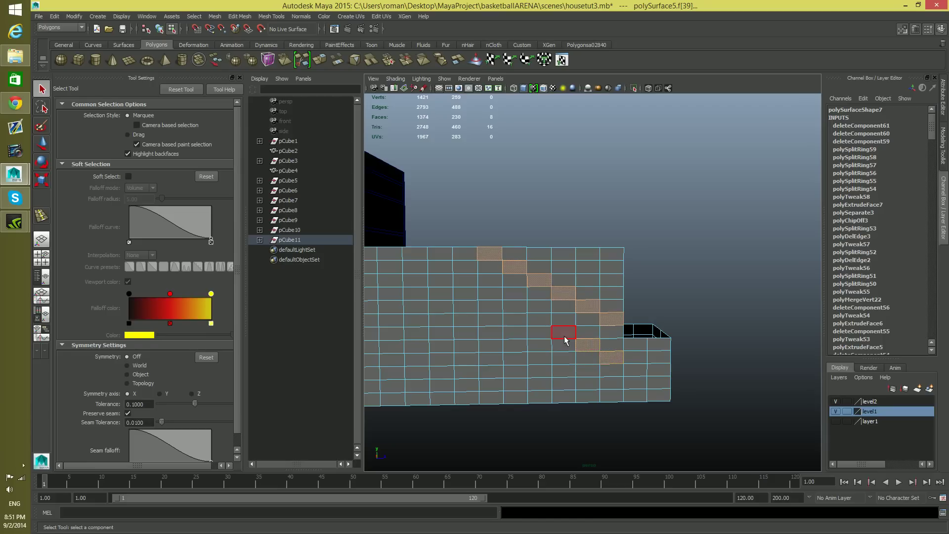
shift+click(566, 338)
shift+click(541, 321)
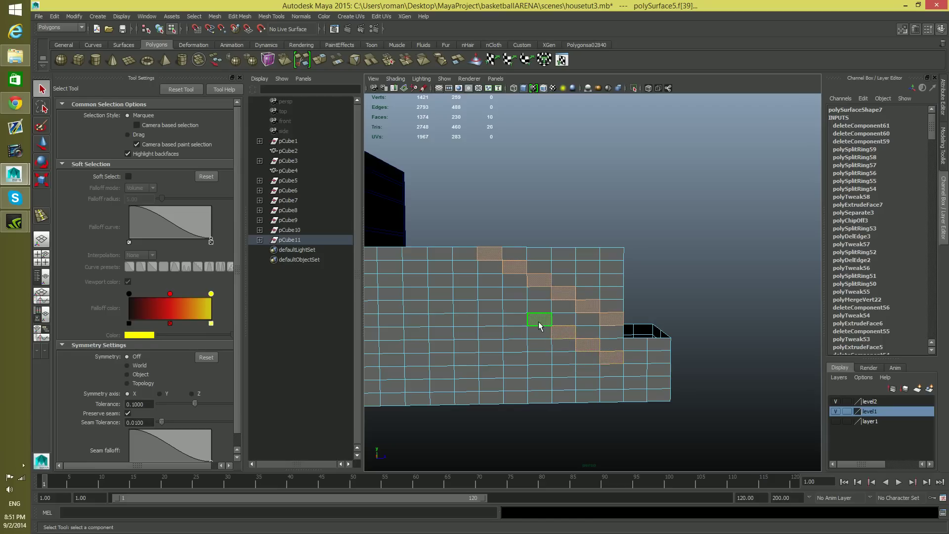
shift+click(509, 304)
shift+click(492, 295)
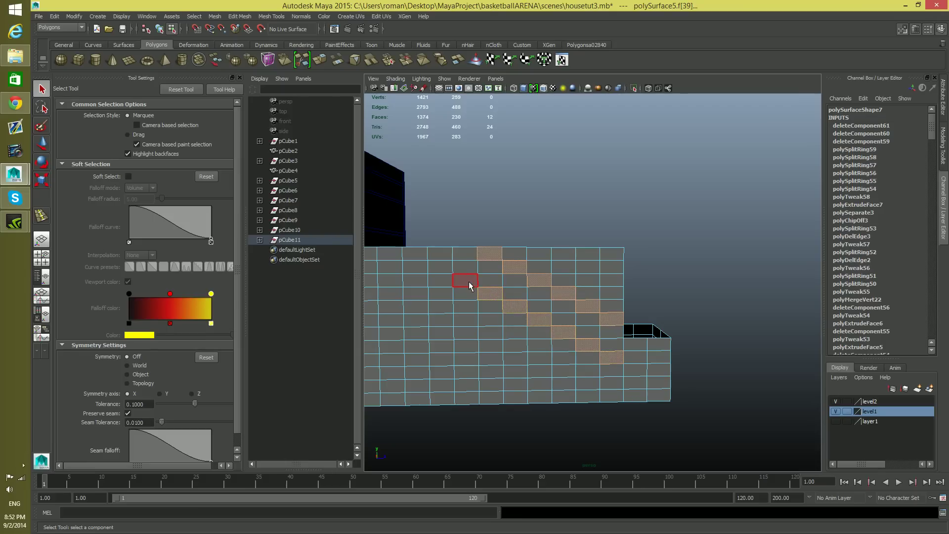
shift+click(436, 265)
shift+click(417, 256)
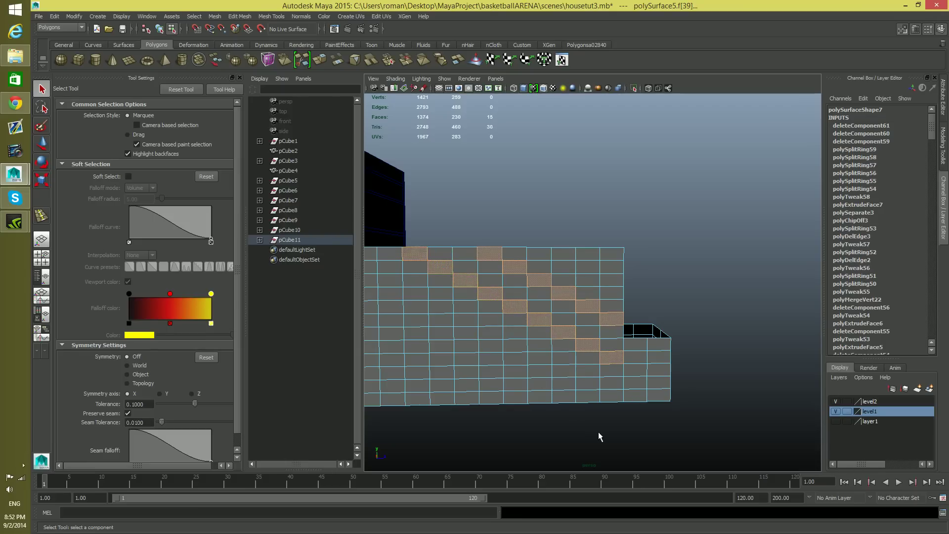
- Add the faces below the lower diagonal in the two columns nearest the notch to the selection
shift+double_click(614, 397)
key(ctrl+z)
shift+click(611, 397)
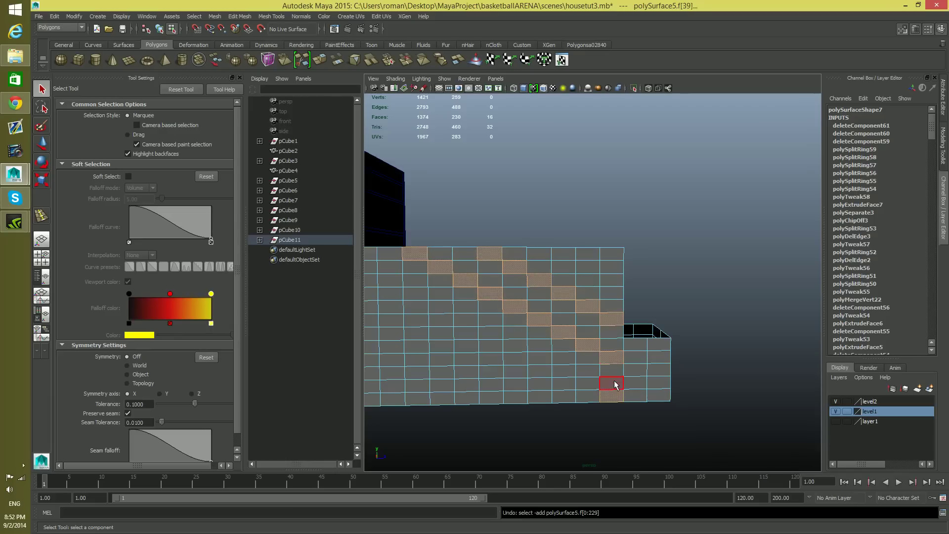
shift+click(612, 358)
shift+click(612, 357)
shift+click(611, 371)
shift+click(592, 372)
shift+click(588, 357)
shift+click(591, 384)
shift+click(589, 396)
- Extend the selection with the faces below the lower diagonal in the third and fourth columns from the notch
shift+click(564, 396)
shift+click(566, 382)
shift+click(565, 370)
shift+click(563, 357)
shift+click(563, 345)
shift+click(539, 331)
shift+click(541, 345)
shift+click(543, 358)
shift+click(541, 371)
shift+click(540, 384)
shift+click(539, 396)
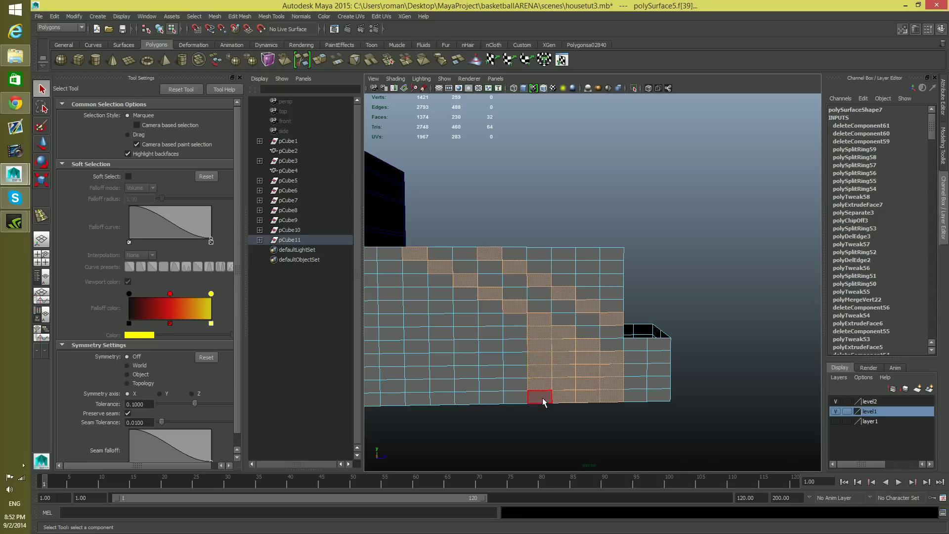
- Add the faces below the lower diagonal in the fifth and sixth columns to the selection
shift+click(515, 396)
shift+click(514, 383)
shift+click(515, 371)
shift+click(515, 358)
shift+click(513, 345)
shift+click(512, 332)
shift+click(509, 322)
shift+click(488, 307)
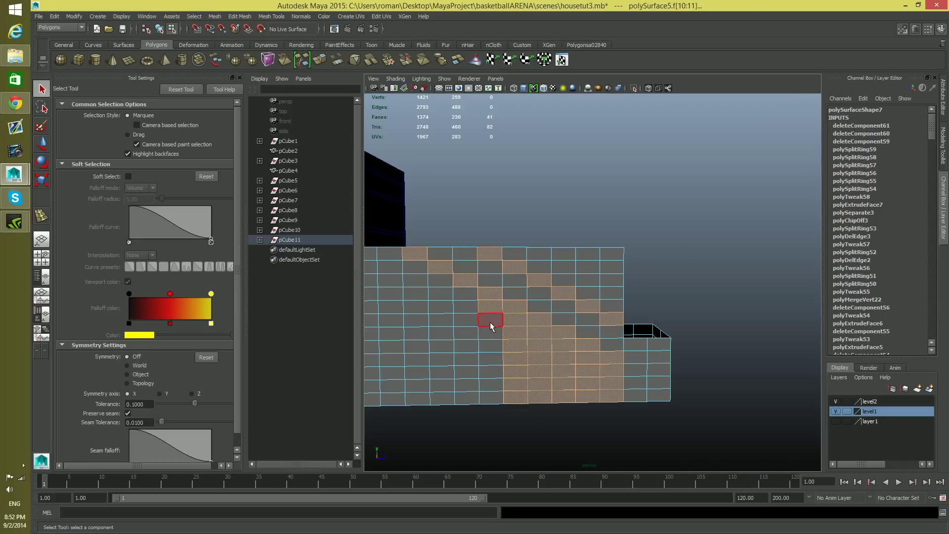
shift+click(489, 387)
- Add the faces below the lower diagonal in the seventh and eighth columns, down to the bottom edge
shift+drag(466, 371, 461, 297)
shift+click(448, 382)
shift+double_click(435, 282)
key(ctrl+z)
shift+drag(445, 282, 446, 309)
shift+click(447, 326)
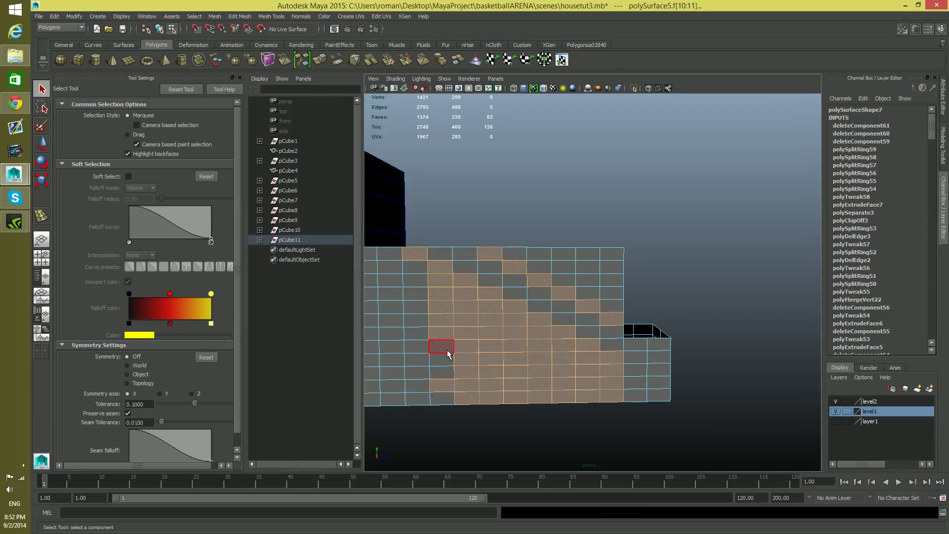
shift+click(444, 361)
shift+click(444, 373)
shift+click(442, 398)
- Add the faces of the four remaining columns at the far end to the selection and delete all selected faces
alt+middle_drag(442, 398, 502, 429)
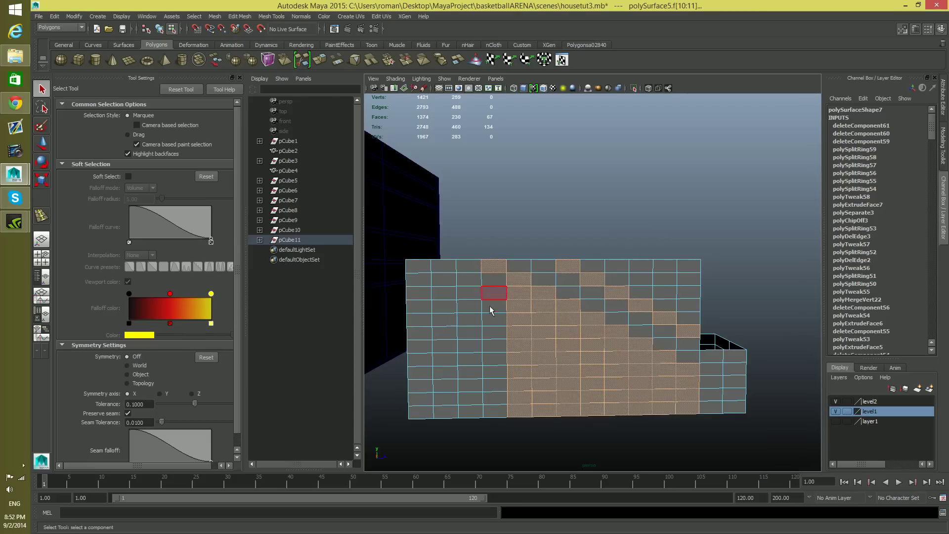
shift+click(494, 409)
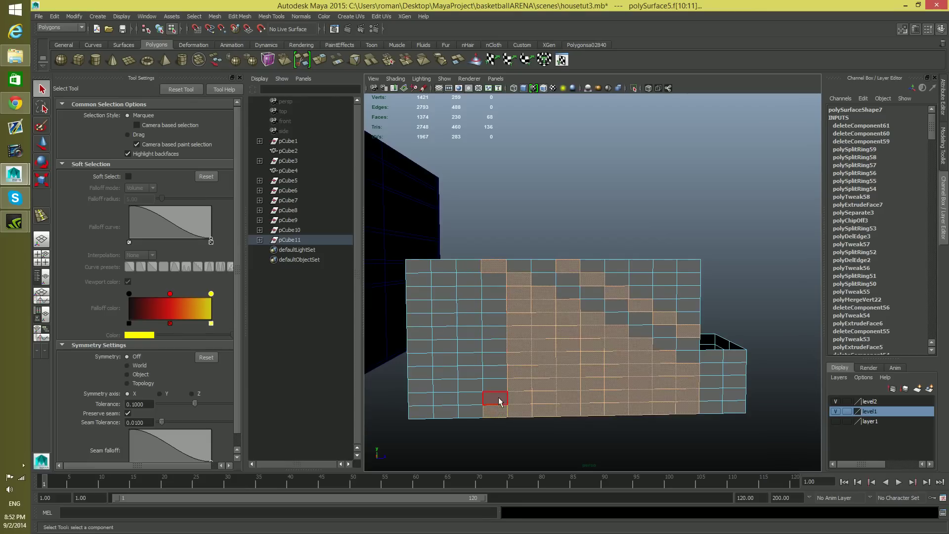
shift+double_click(497, 399)
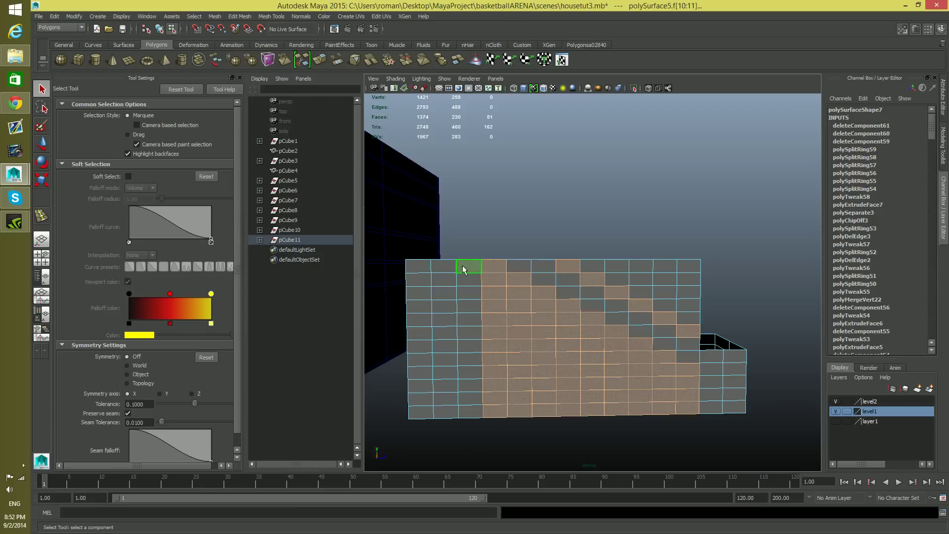
shift+click(468, 410)
shift+double_click(466, 398)
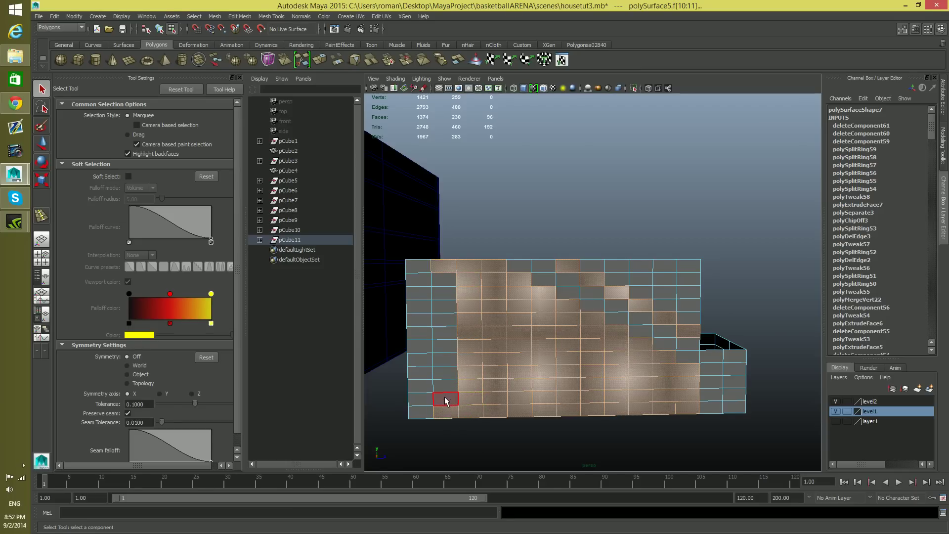
shift+double_click(445, 398)
shift+click(418, 266)
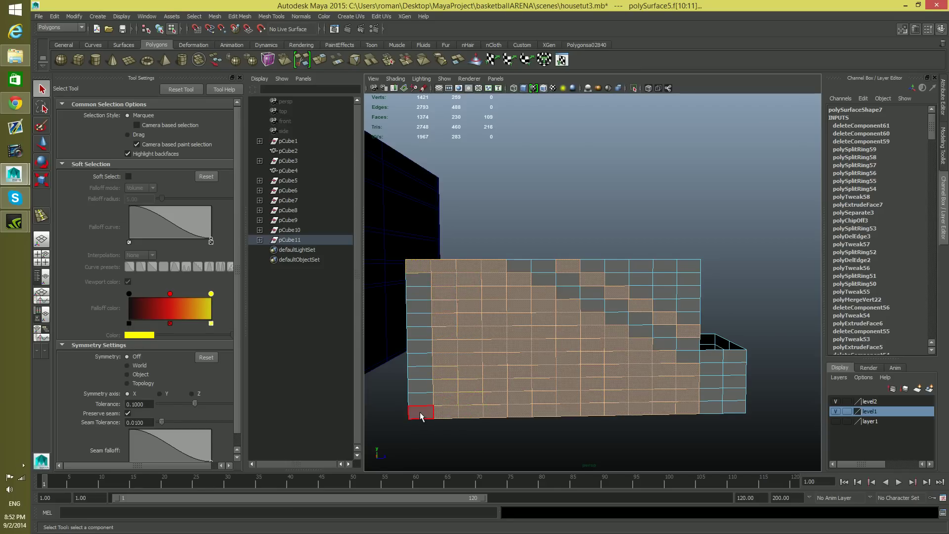
shift+double_click(421, 414)
alt+drag(445, 393, 470, 406)
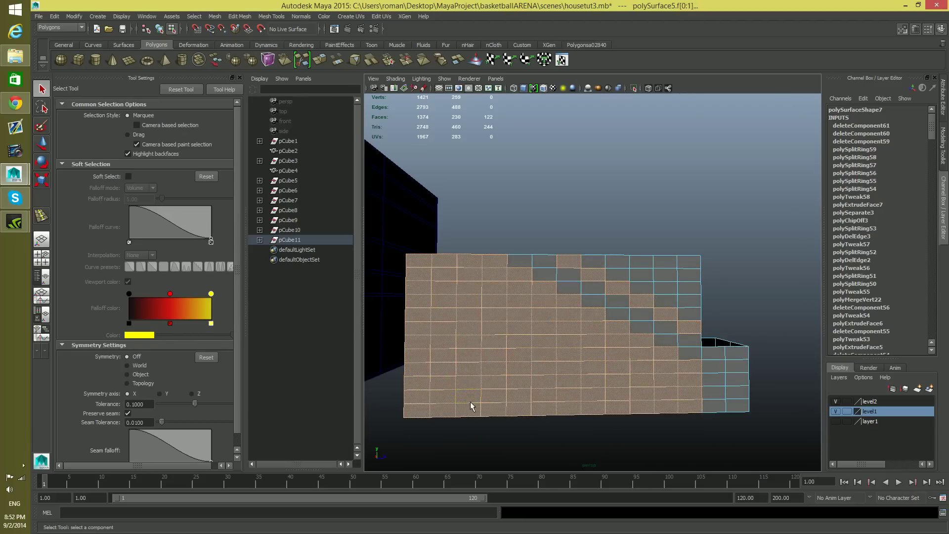
key(Delete)
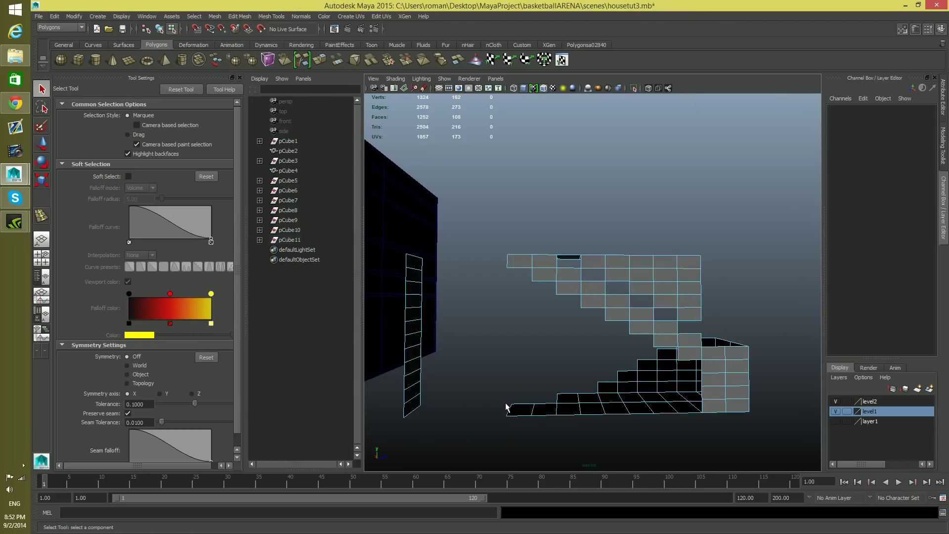
- Delete the faces above the stepped band and the detached vertical strip at the far end
alt+drag(568, 390, 647, 378)
drag(558, 277, 648, 357)
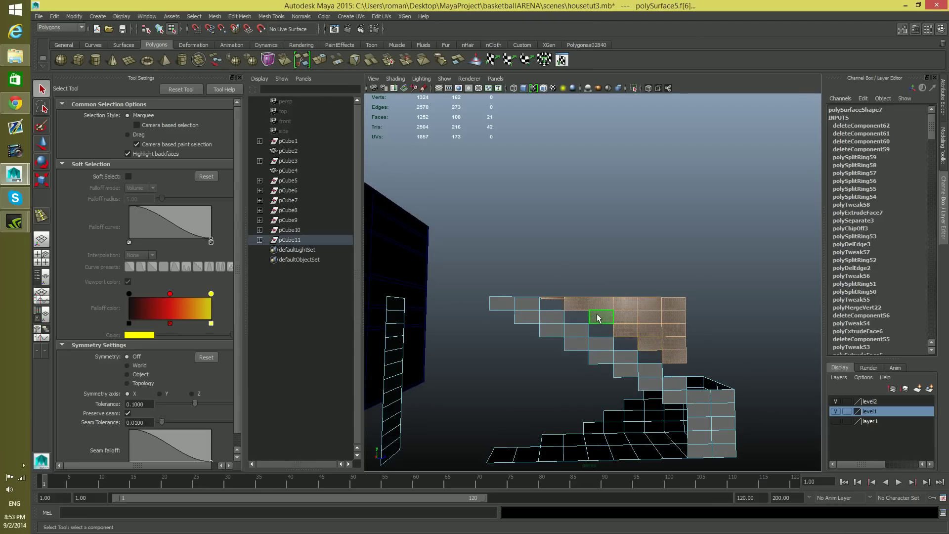
key(Delete)
alt+drag(662, 393, 567, 426)
key(Delete)
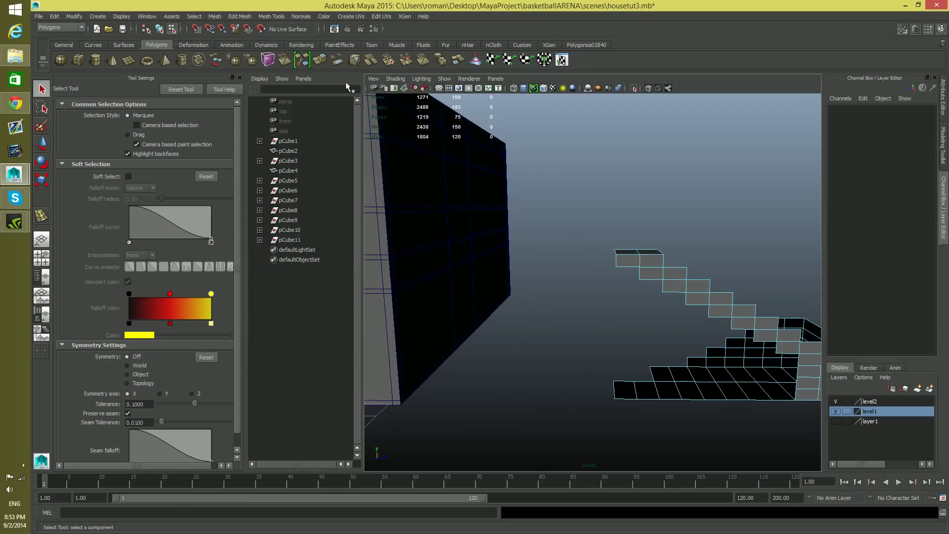
- Switch to Chrome and examine the stair width, headroom, tread and winder pages of the 2006 stair building code PDF
click(15, 102)
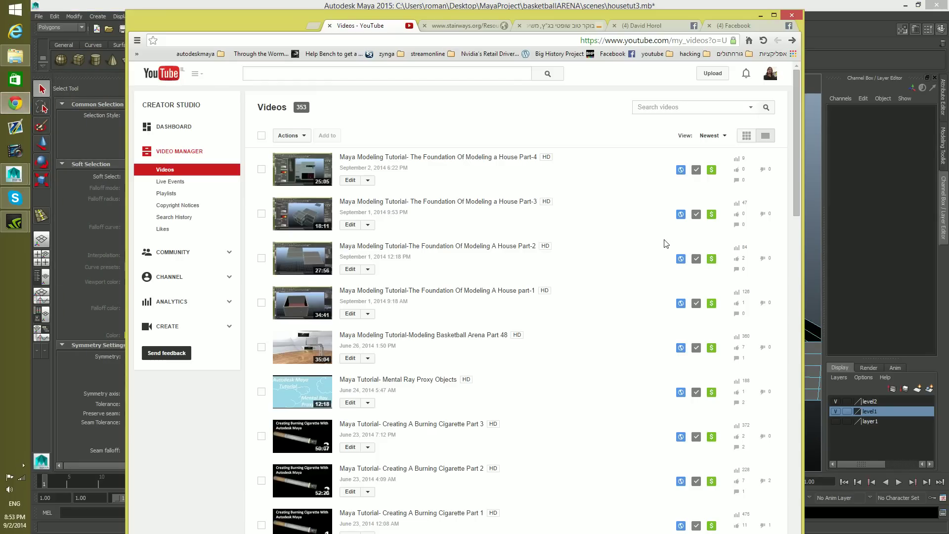
click(464, 27)
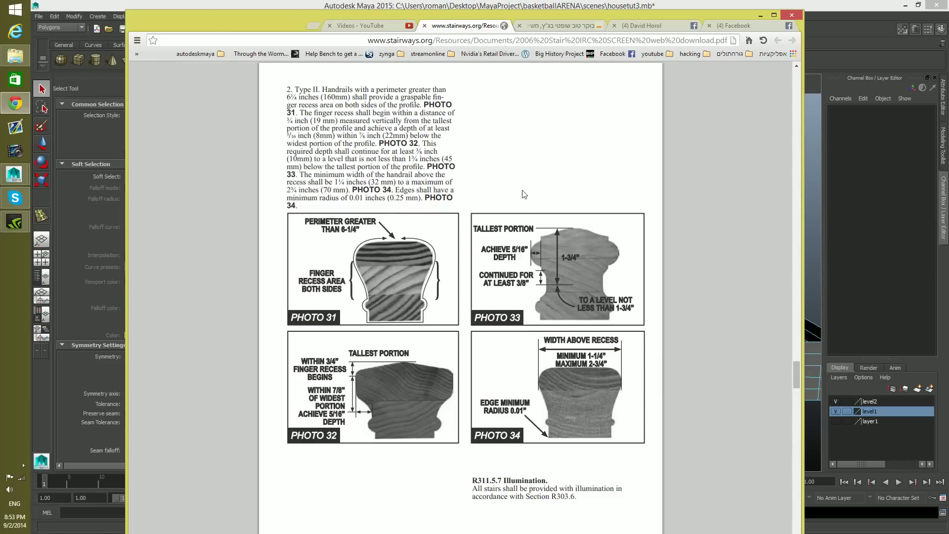
drag(797, 378, 657, 163)
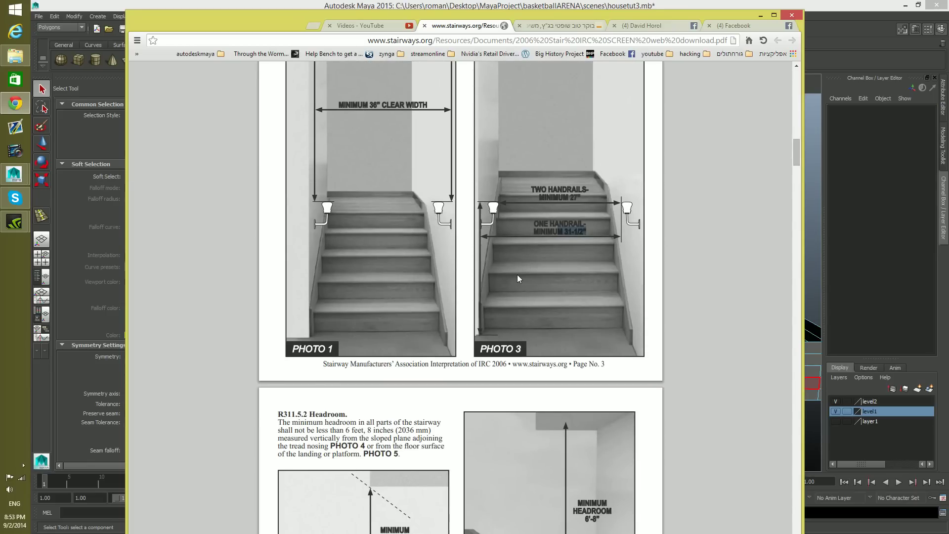
scroll(517, 278, down, 10)
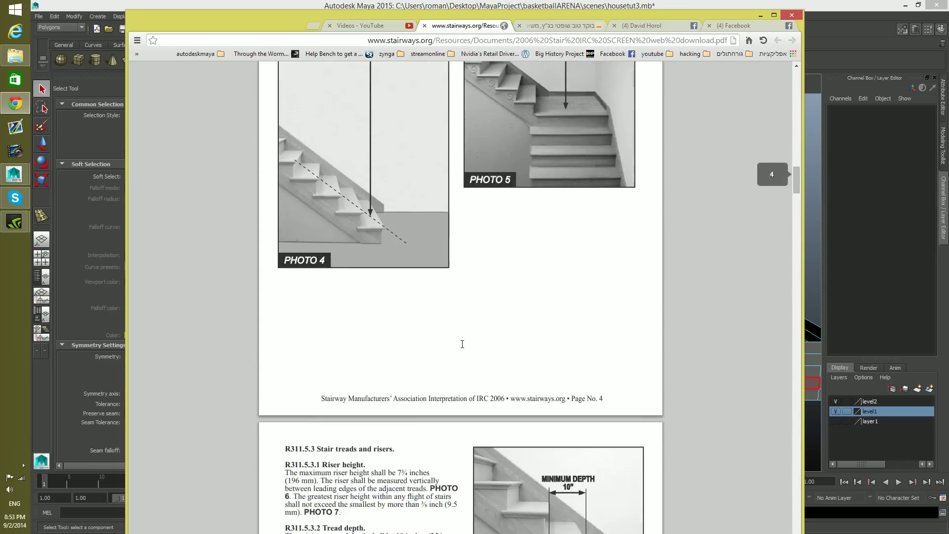
scroll(462, 344, down, 15)
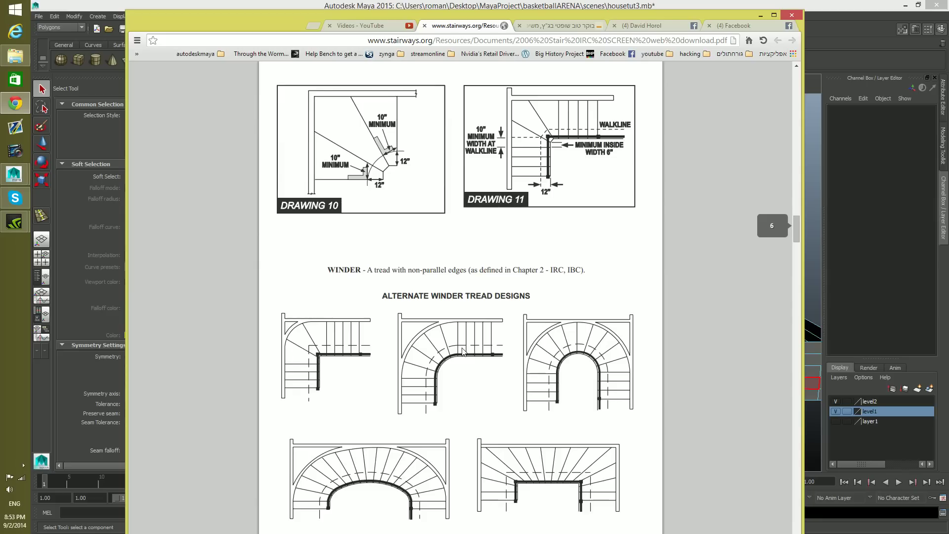
scroll(463, 351, down, 12)
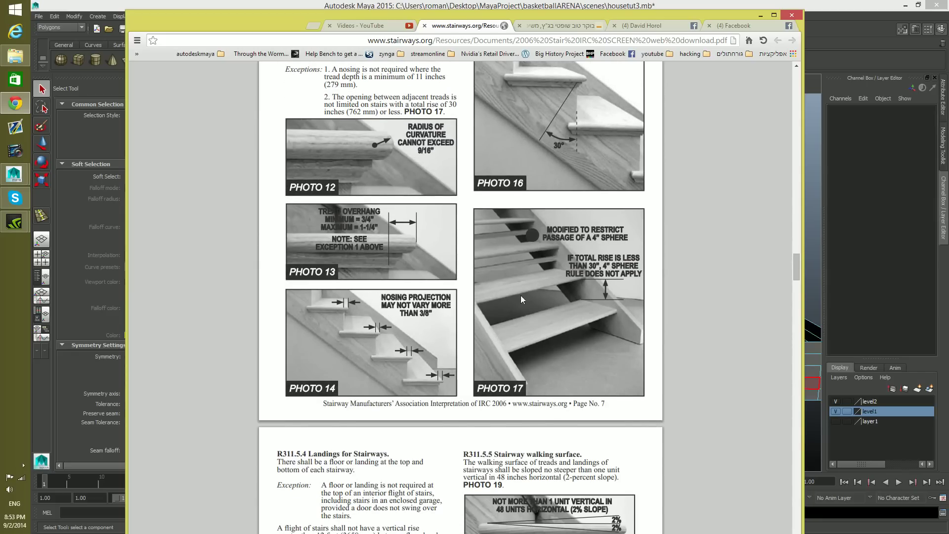
- Review the landing, walking surface and handrail sections of the stair code, and return to Maya
scroll(404, 322, down, 5)
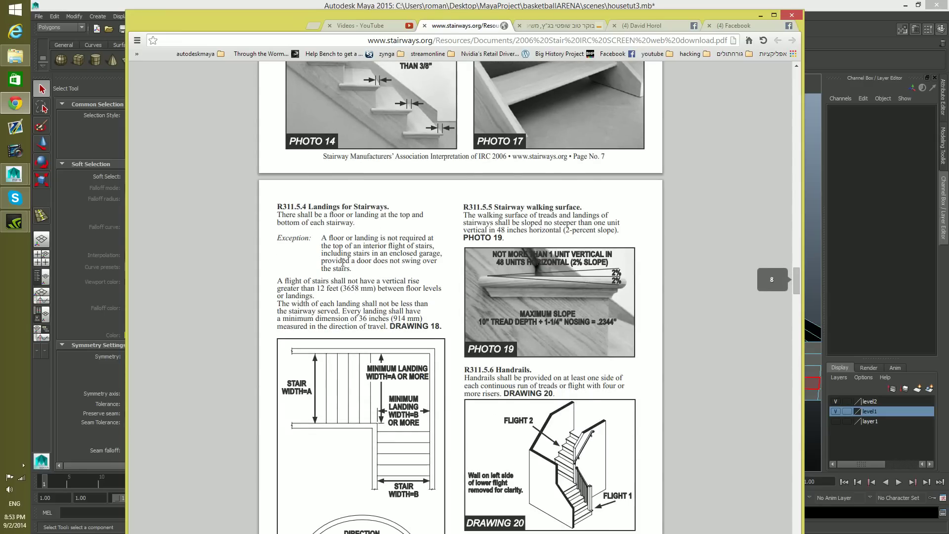
scroll(507, 294, down, 4)
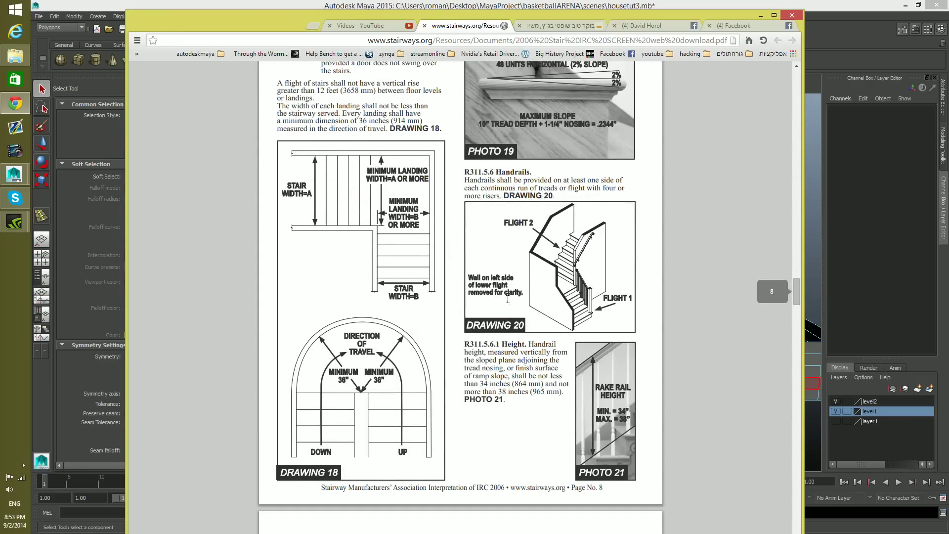
scroll(355, 352, down, 7)
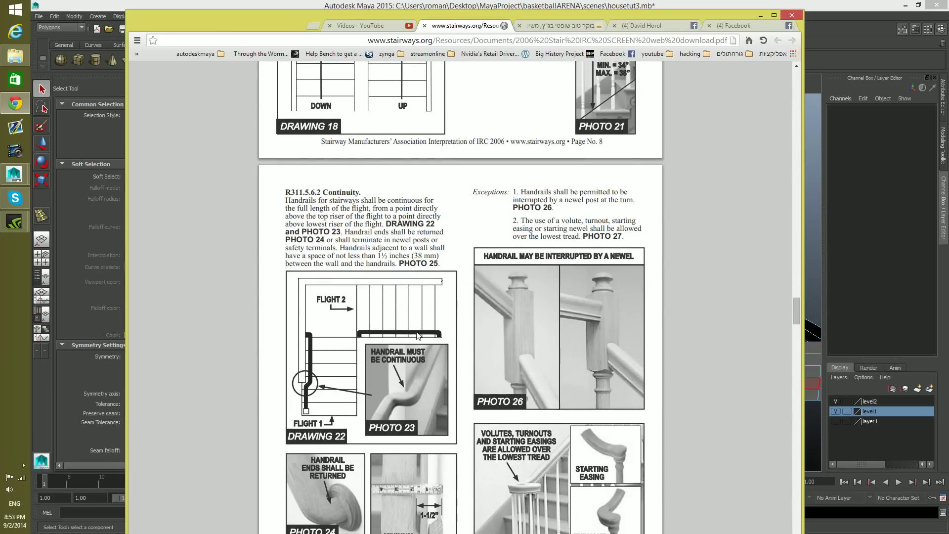
scroll(409, 313, down, 4)
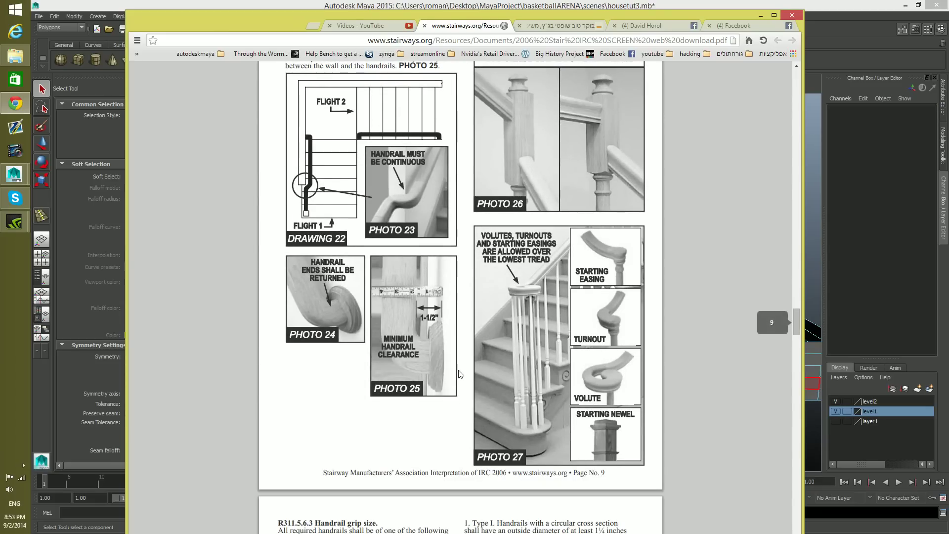
scroll(458, 371, down, 5)
scroll(458, 370, down, 4)
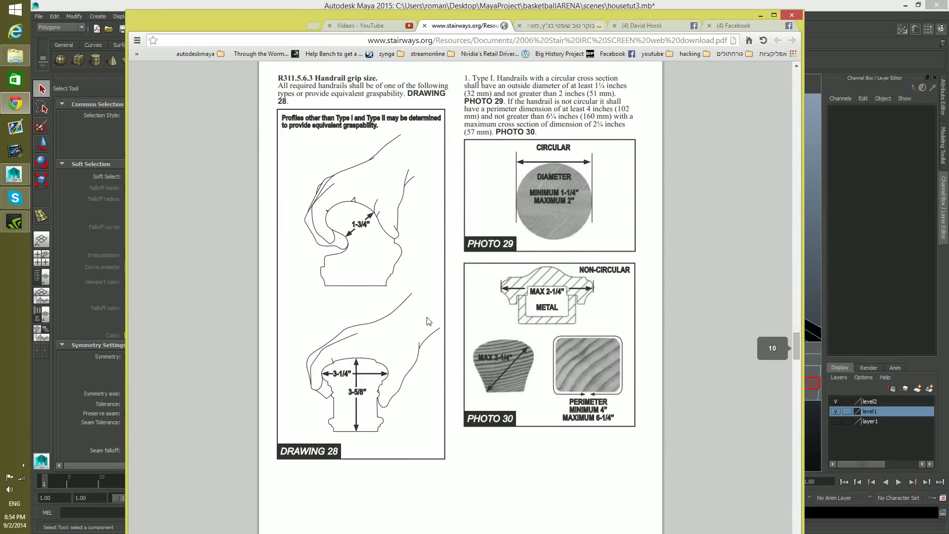
scroll(429, 321, down, 2)
scroll(796, 372, up, 5)
drag(790, 343, 771, 268)
scroll(491, 292, down, 5)
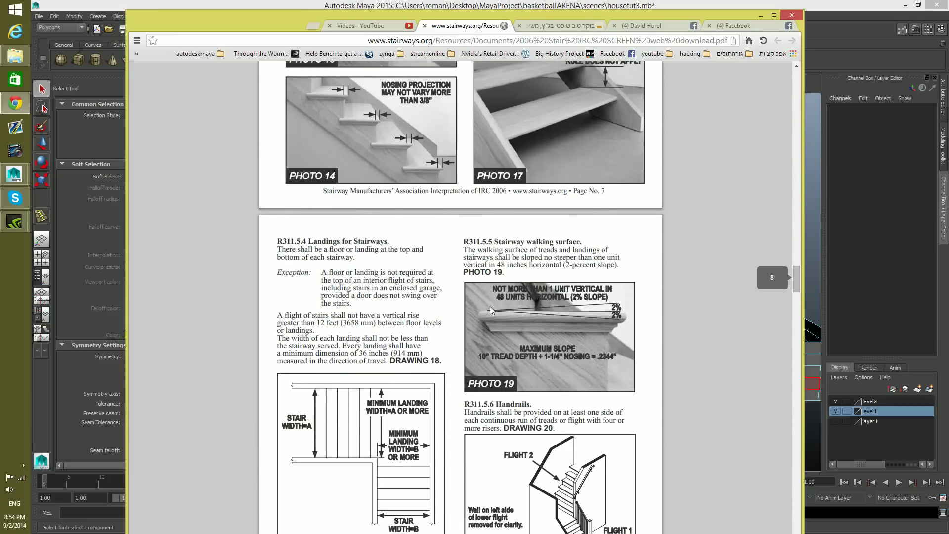
drag(797, 284, 797, 74)
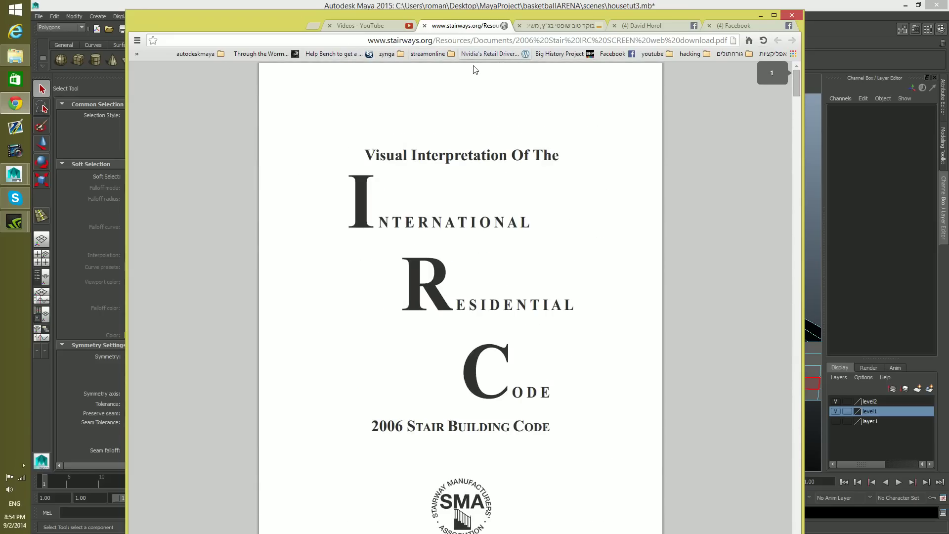
click(760, 16)
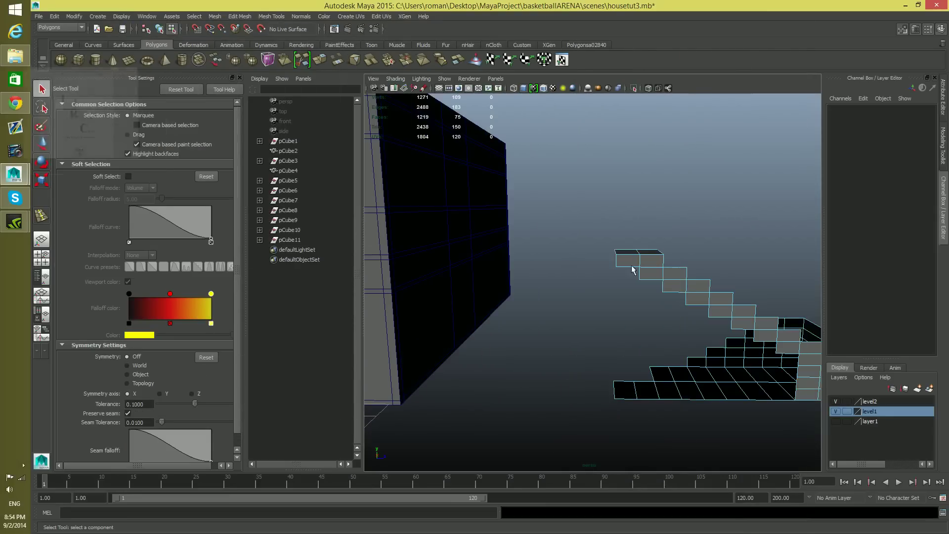
- Delete the floor faces extending beyond the lowest step of the stair-stepped side
alt+drag(597, 401, 331, 377)
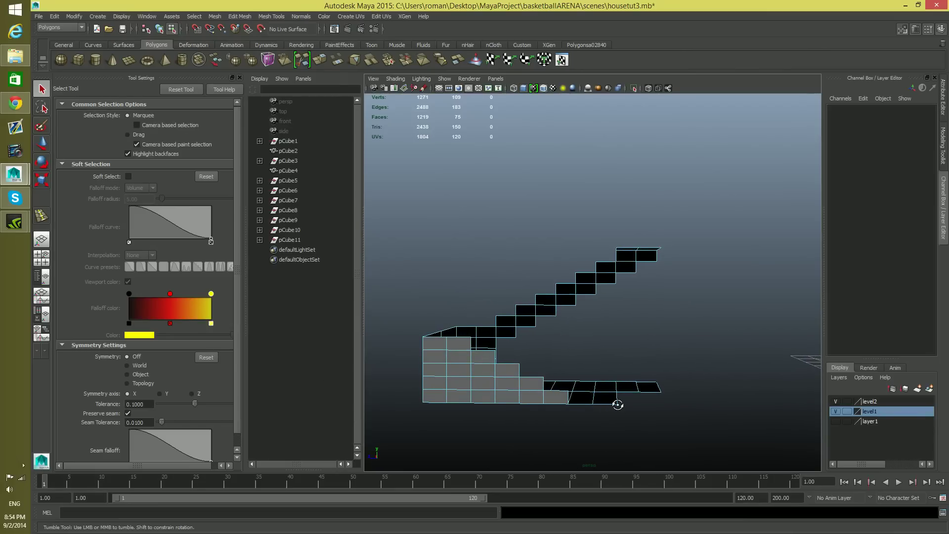
drag(582, 372, 608, 303)
key(Delete)
- Extrude the two top edges of the block's end wall inward by one grid column to start the landing surface
alt+drag(758, 372, 580, 305)
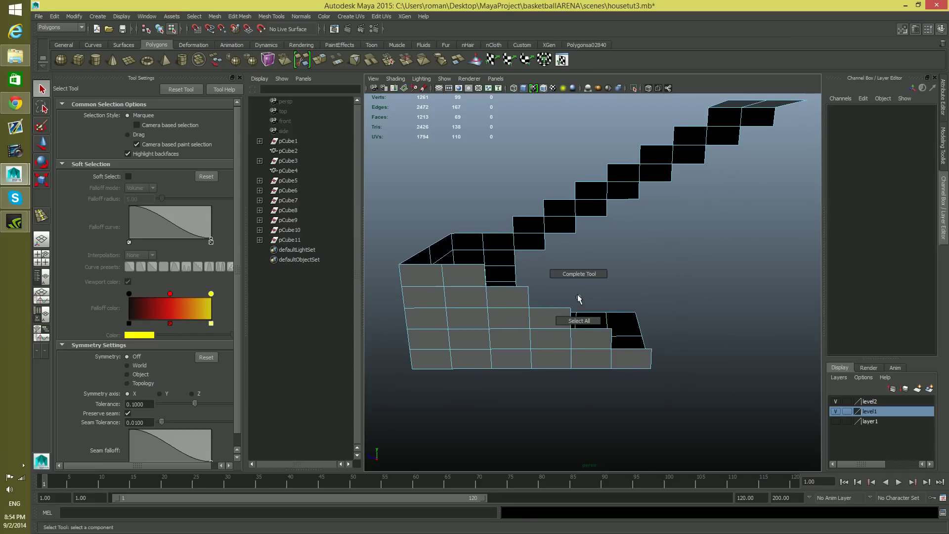
right_click(526, 334)
alt+drag(508, 328, 563, 346)
click(489, 270)
shift+click(496, 313)
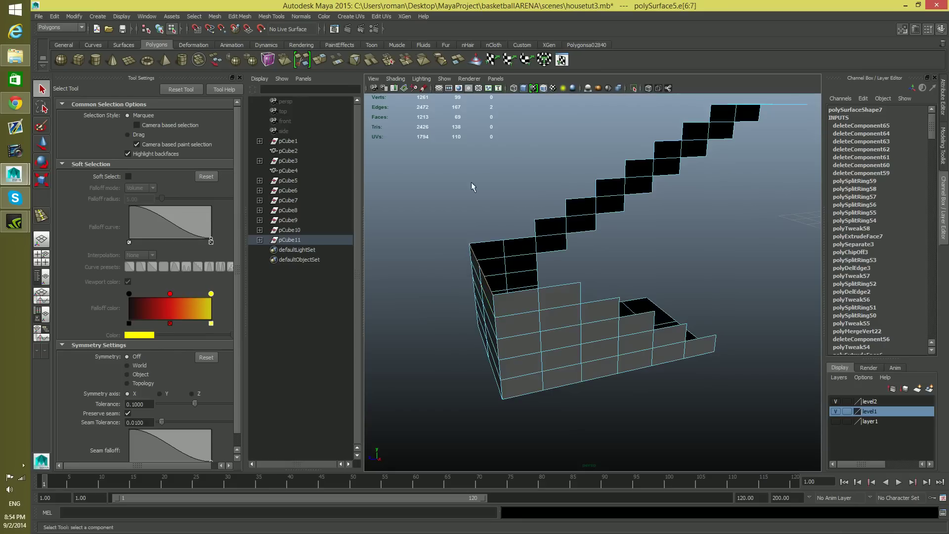
click(320, 60)
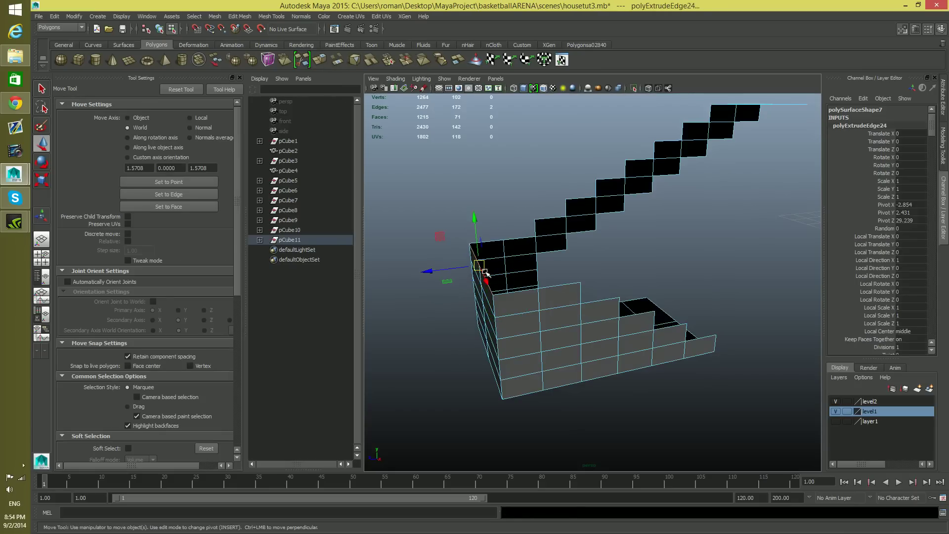
drag(441, 271, 516, 263)
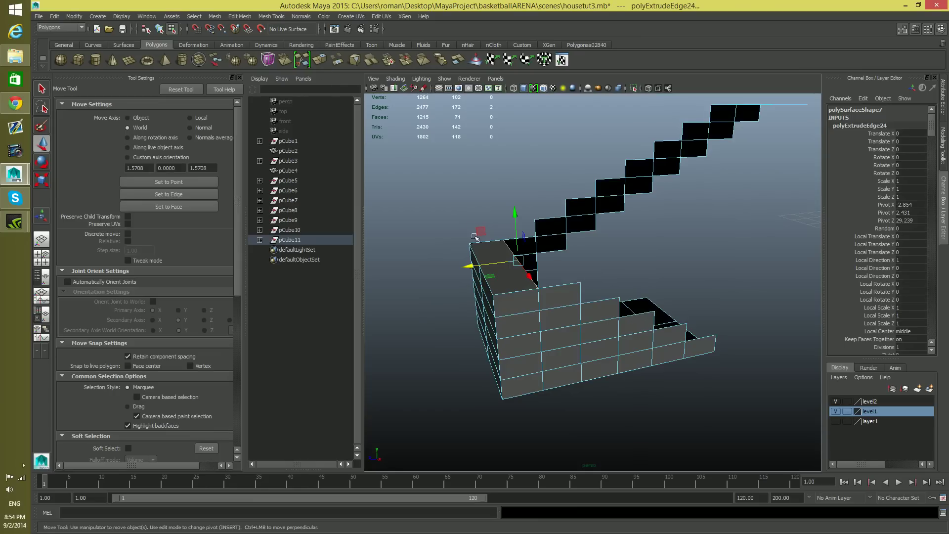
- Extrude the landing's front edges again and snap them to the vertices at the end of the next grid column
key(ctrl+e)
mouse_move(558, 323)
alt+mouse_down()
mouse_move(573, 319)
mouse_move(558, 322)
alt+mouse_up()
key(w)
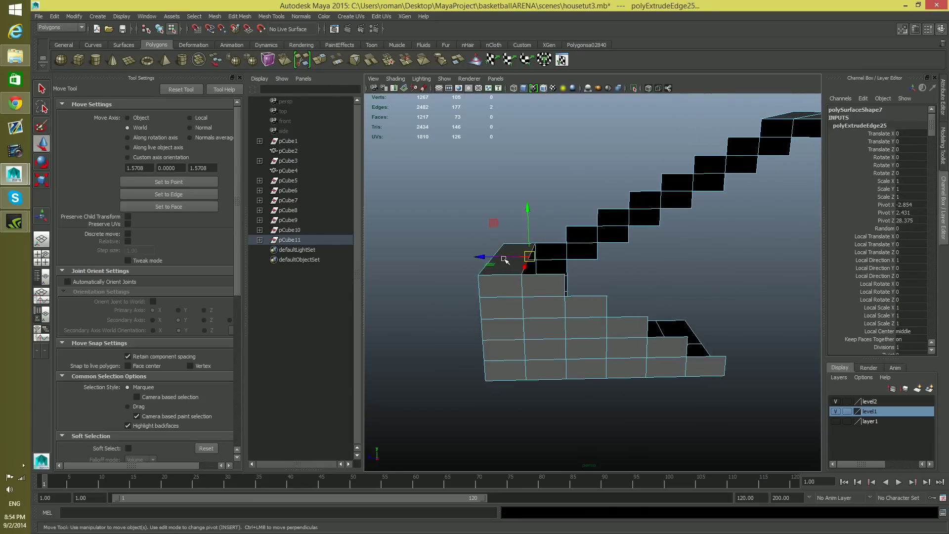
key(v)
drag(479, 256, 568, 261)
mouse_move(609, 367)
alt+mouse_down()
mouse_move(573, 364)
mouse_move(595, 364)
alt+mouse_up()
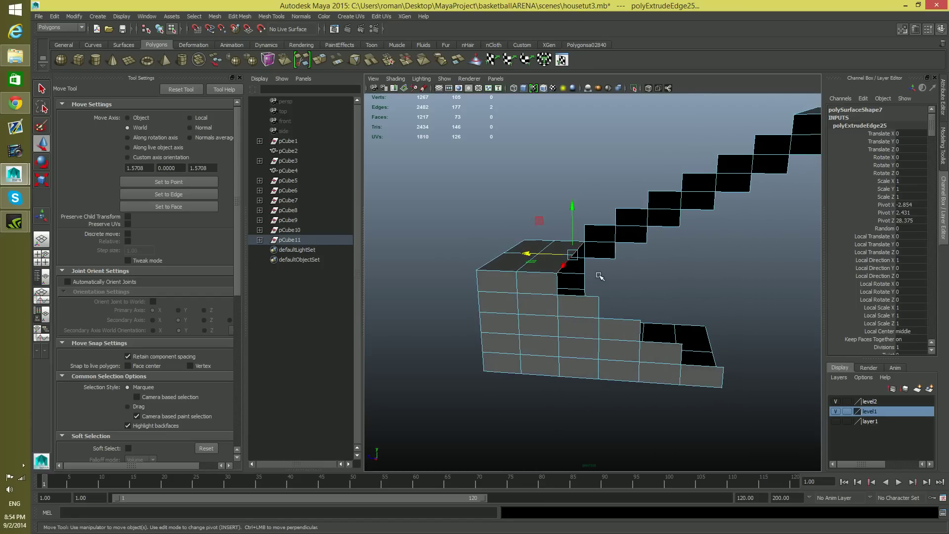
- Extrude the landing's front edges up one riser and out one tread to form the first step of the upper flight
alt+drag(589, 260, 464, 140)
click(319, 59)
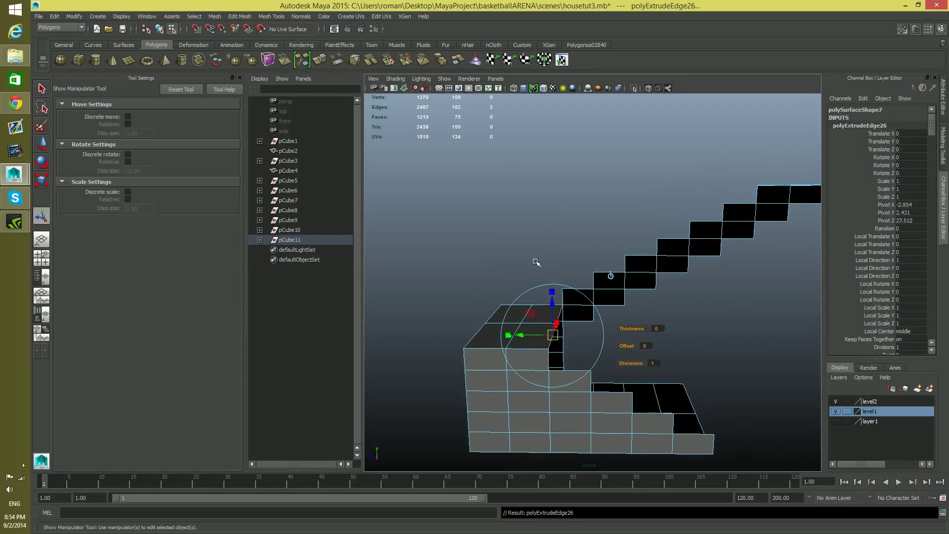
key(w)
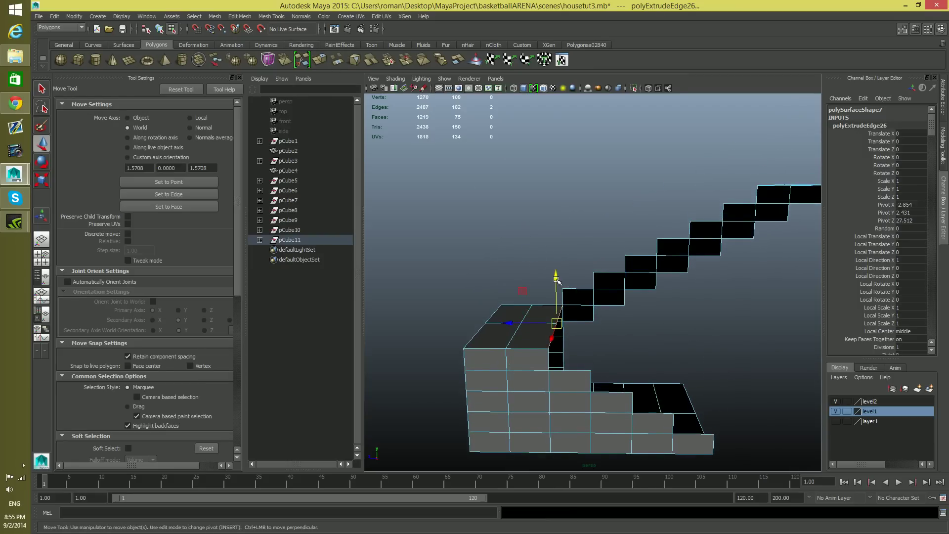
drag(554, 276, 553, 258)
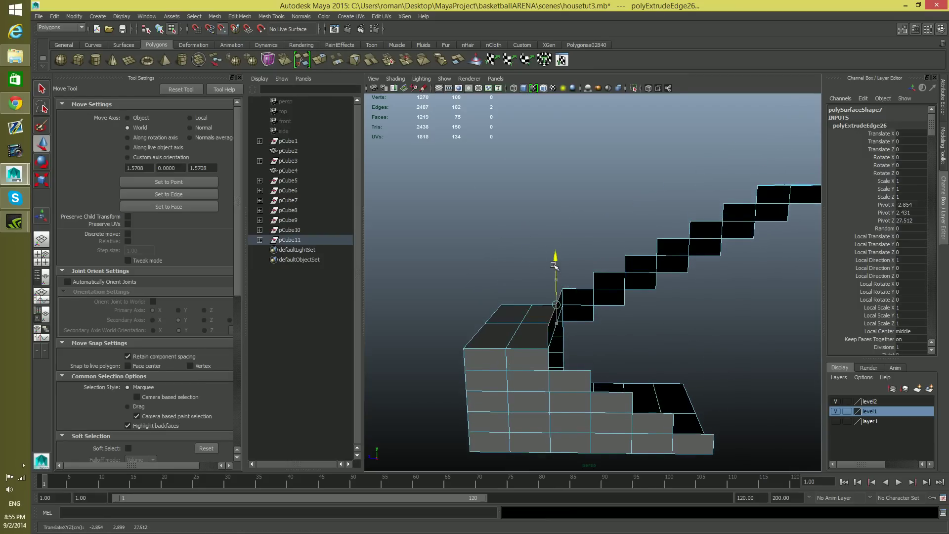
click(321, 61)
key(w)
drag(554, 257, 555, 257)
drag(511, 302, 546, 307)
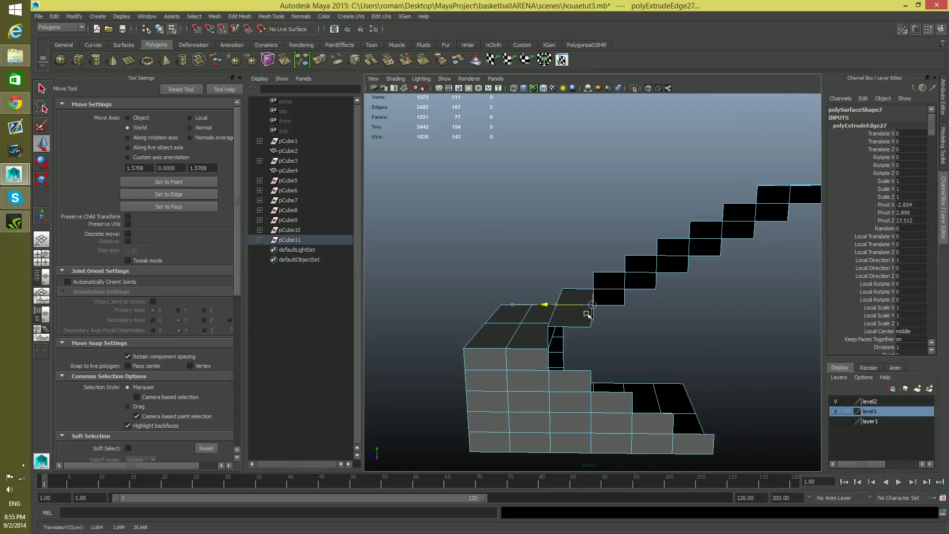
click(322, 61)
key(w)
drag(592, 257, 591, 239)
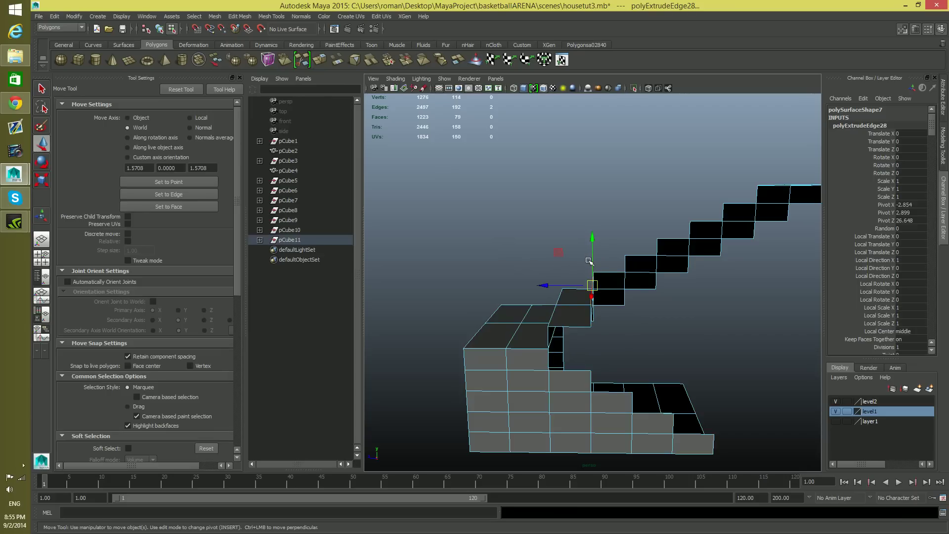
key(ctrl+e)
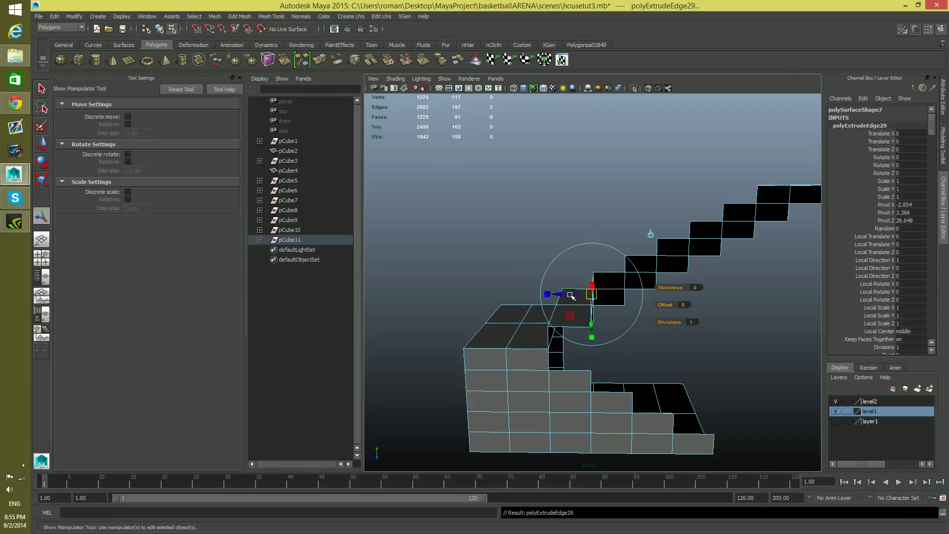
key(ctrl+z)
key(ctrl+z)
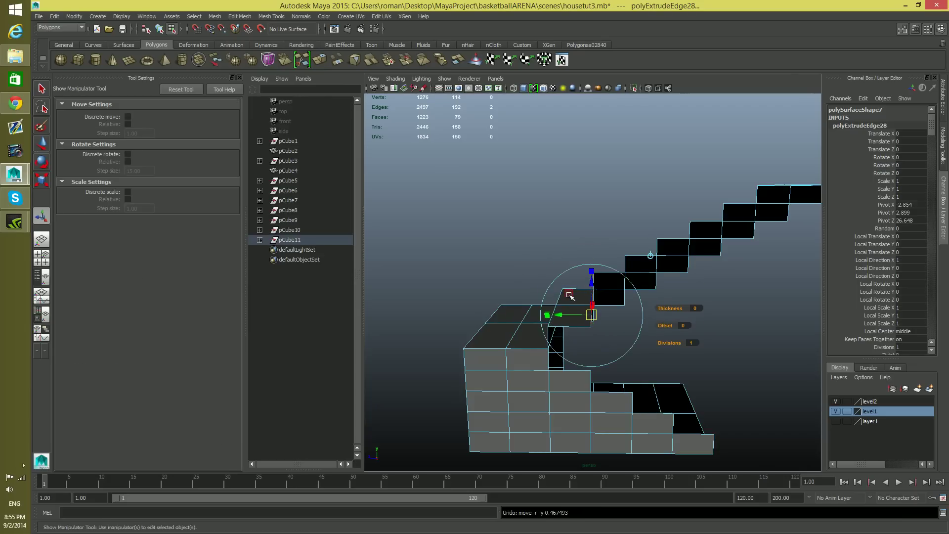
alt+drag(626, 317, 643, 320)
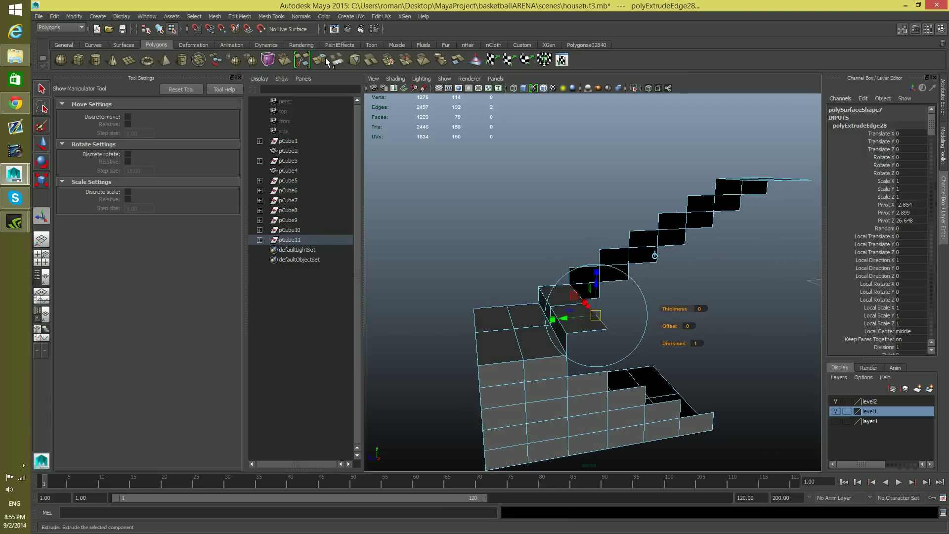
key(ctrl+e)
key(ctrl+z)
key(ctrl+z)
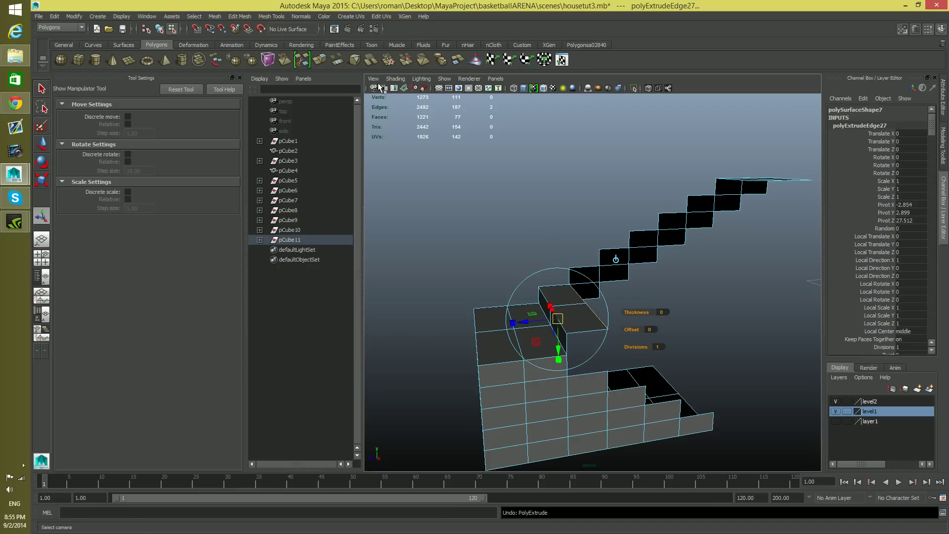
- Extrude the first tread's front edges up and then out, snapping to the side profile's vertices, to form the second step
click(318, 58)
key(w)
mouse_move(586, 257)
mouse_down()
mouse_move(585, 243)
mouse_move(590, 262)
mouse_up()
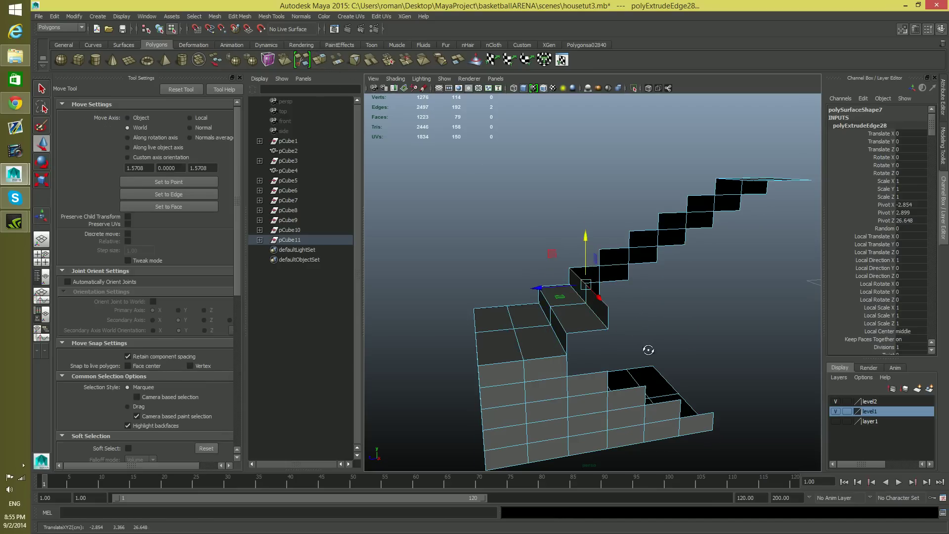
alt+drag(648, 350, 631, 343)
click(320, 59)
key(w)
key(v)
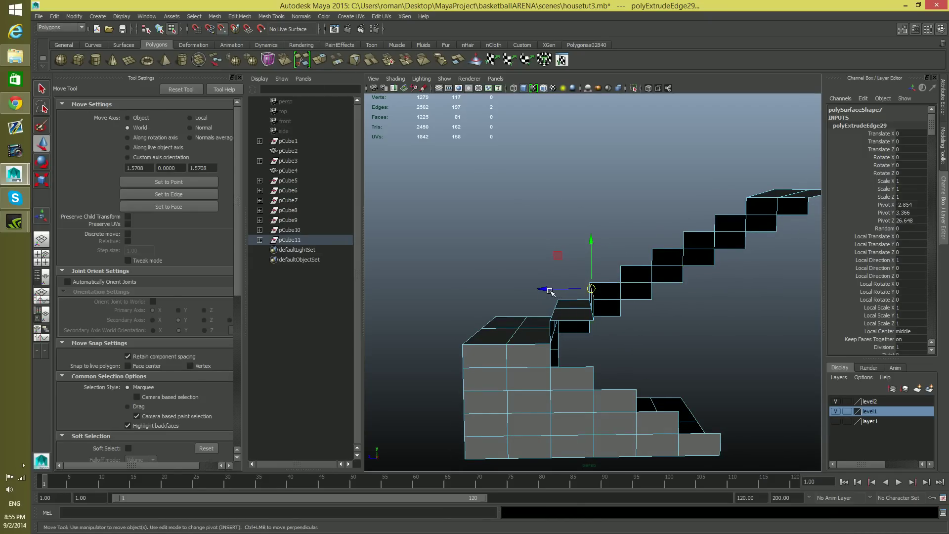
drag(592, 289, 590, 290)
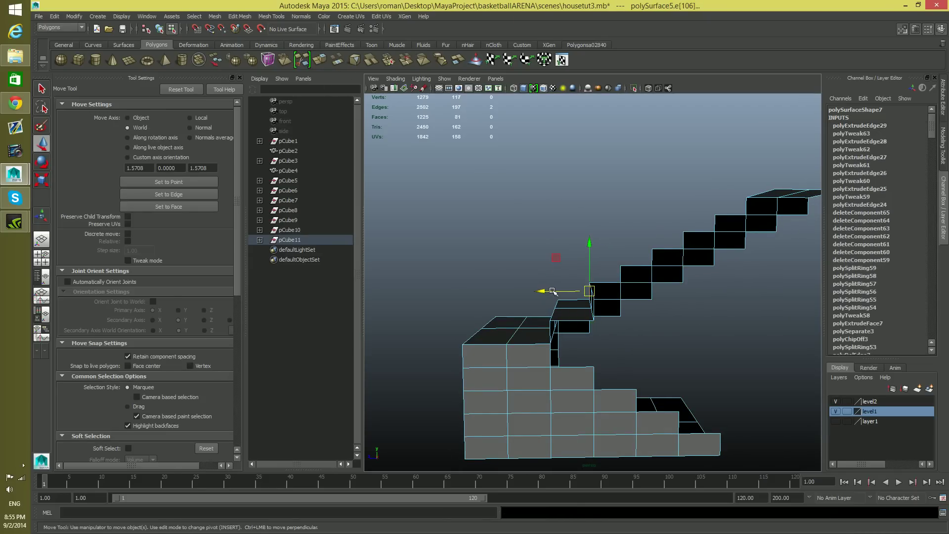
key(ctrl+z)
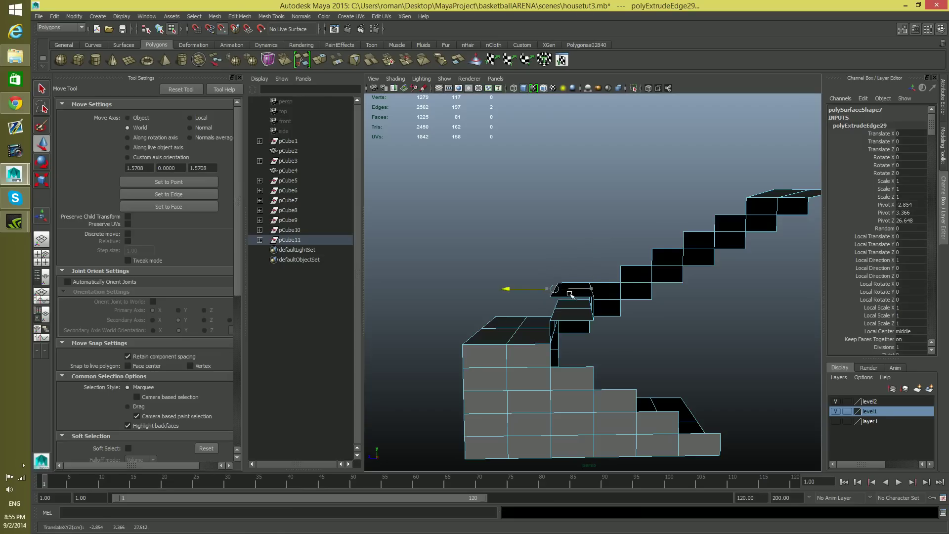
drag(543, 292, 579, 289)
- Form the third step by extruding the second tread's front edges up one riser and out one tread along the side profile
click(320, 60)
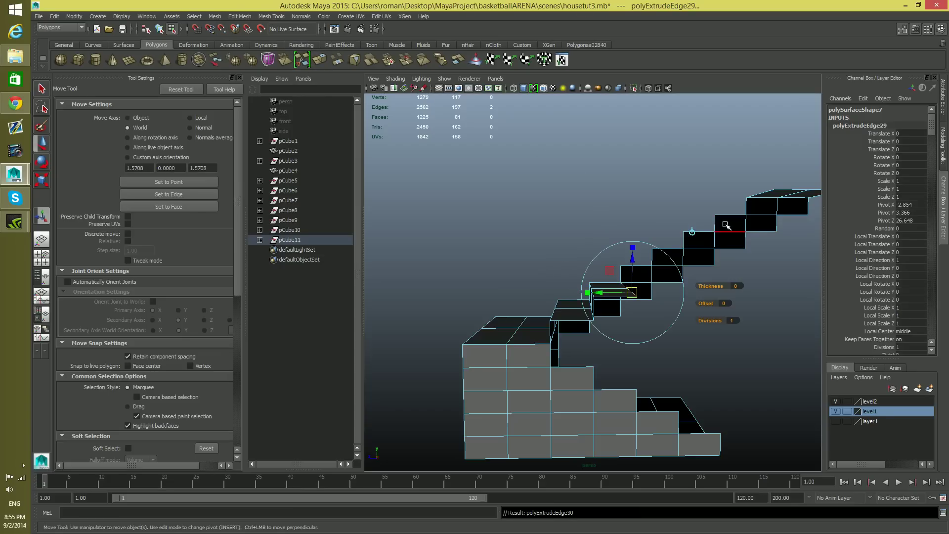
mouse_move(626, 241)
mouse_down()
mouse_move(627, 200)
mouse_move(627, 224)
mouse_up()
click(322, 60)
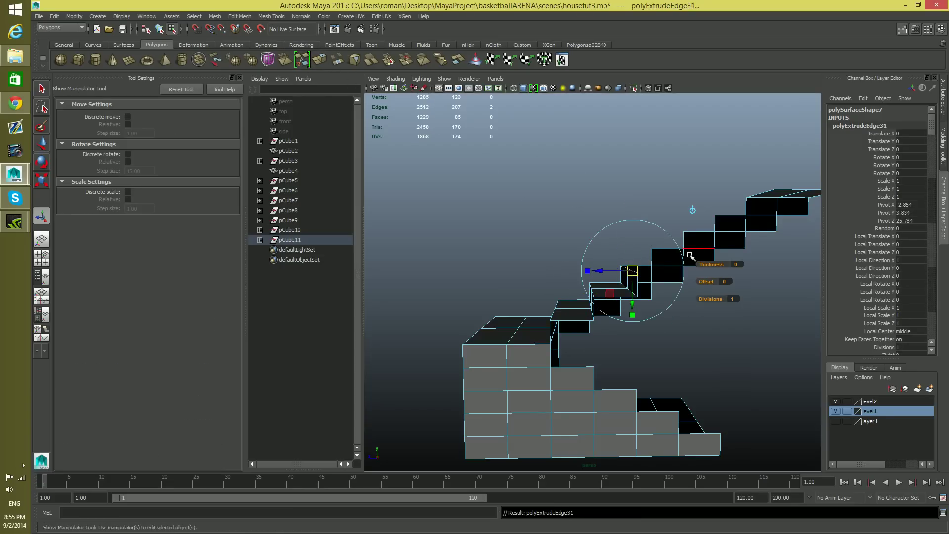
drag(581, 271, 618, 269)
- Extrude the third tread's front edges up and out to the next profile vertices, making the fourth step
click(325, 62)
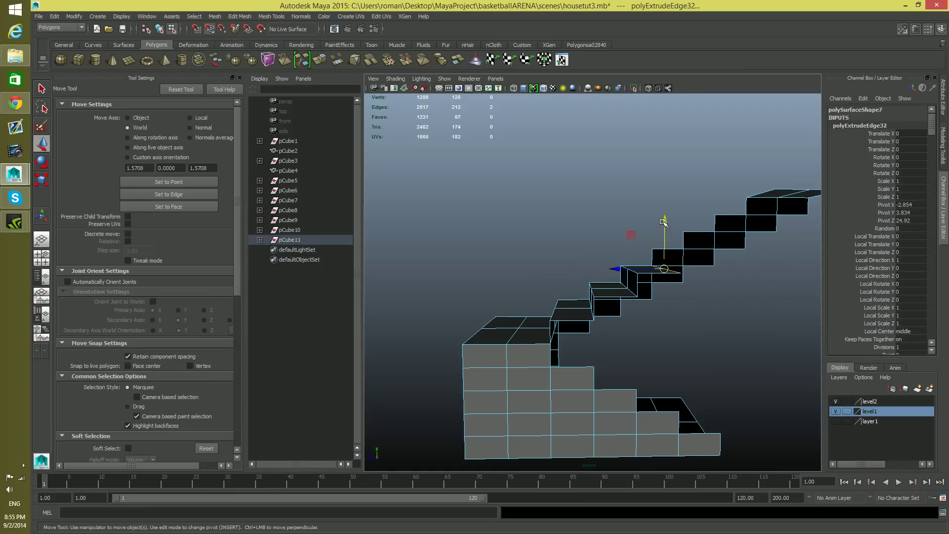
drag(664, 222, 666, 247)
alt+middle_drag(719, 273, 618, 332)
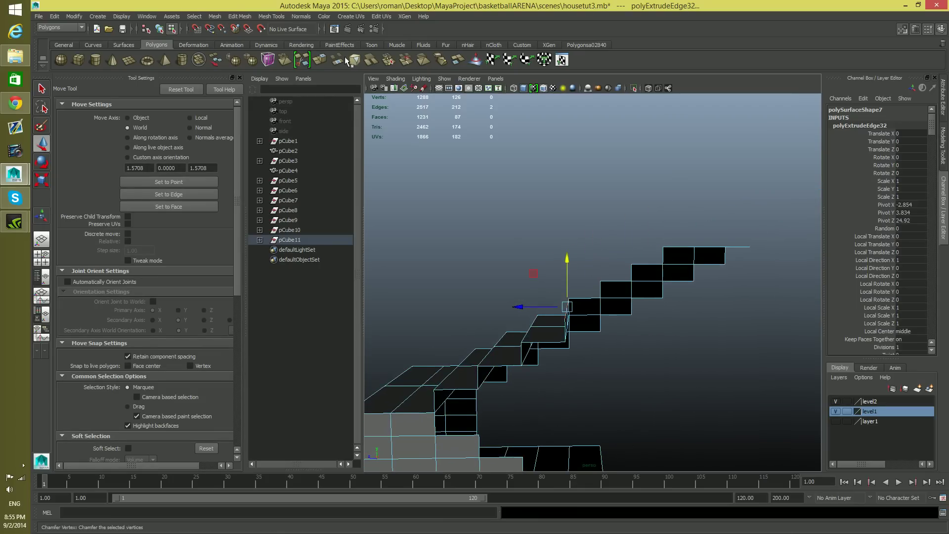
click(321, 60)
key(v)
drag(519, 306, 602, 306)
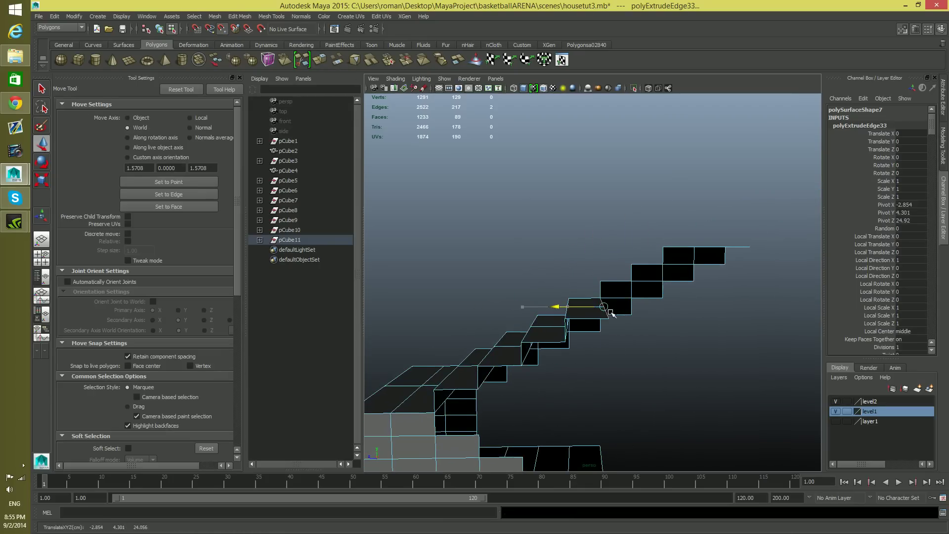
- Build the fifth step by extruding the fourth tread's front edges upward and outward with vertex snapping
click(319, 60)
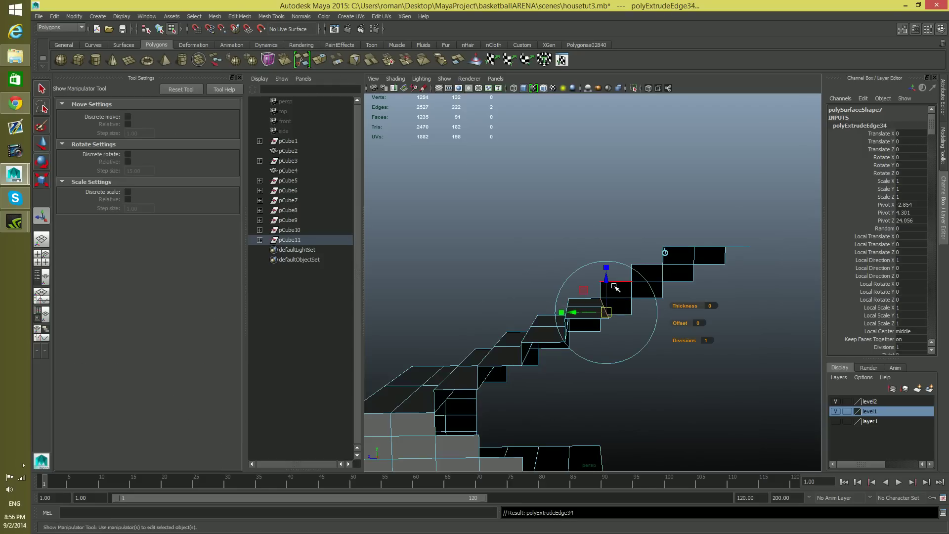
key(w)
key(v)
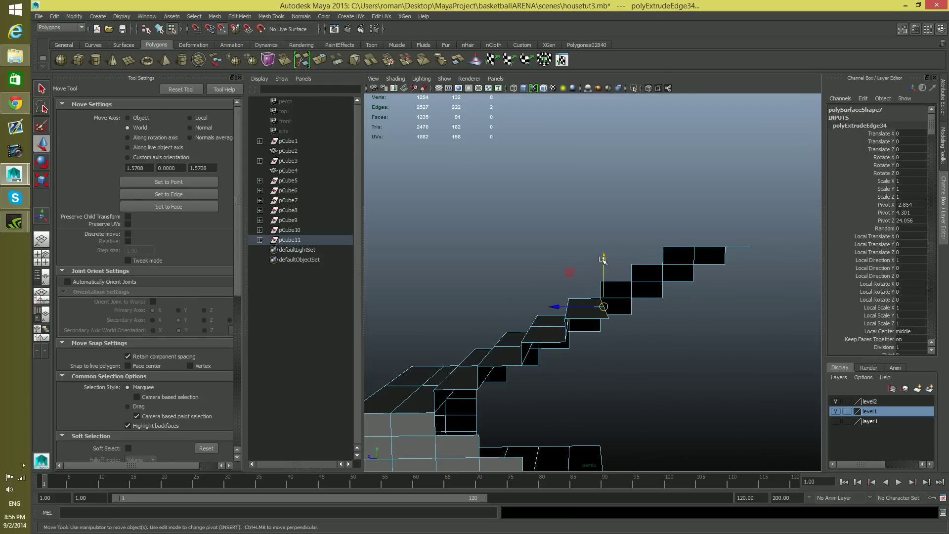
drag(602, 259, 604, 239)
key(ctrl+e)
key(w)
key(v)
drag(554, 289, 699, 307)
alt+middle_drag(699, 307, 636, 351)
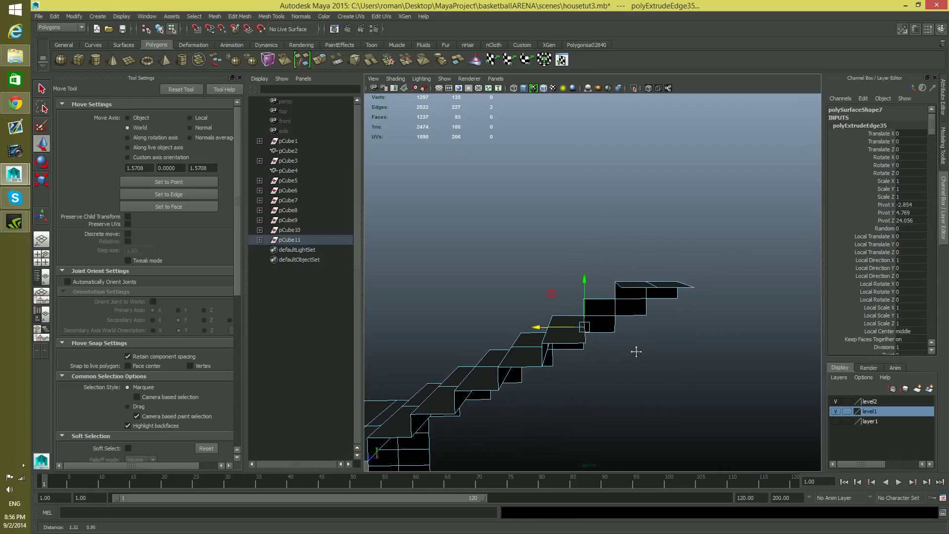
- Extrude the fifth tread's front edges up one riser and out one tread to add the sixth step
key(ctrl+e)
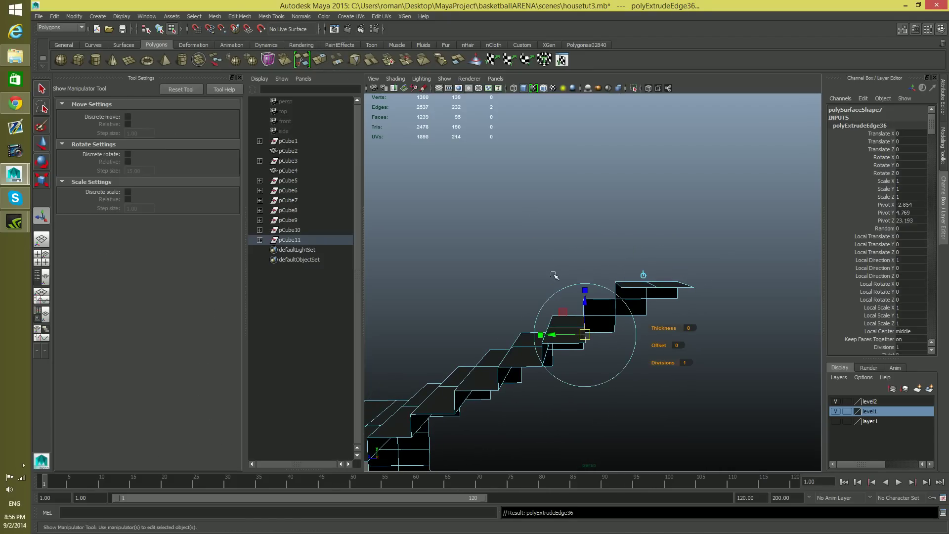
key(w)
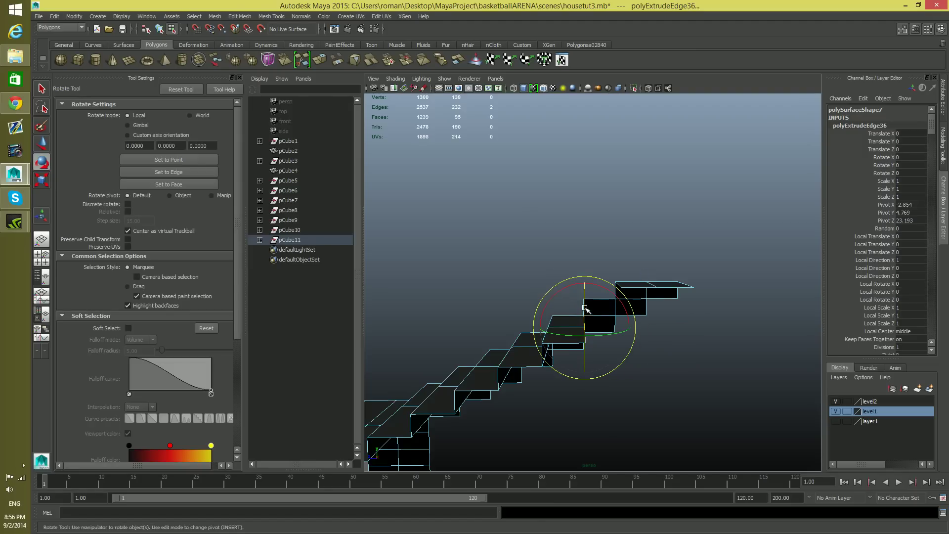
drag(585, 283, 585, 263)
click(322, 63)
key(w)
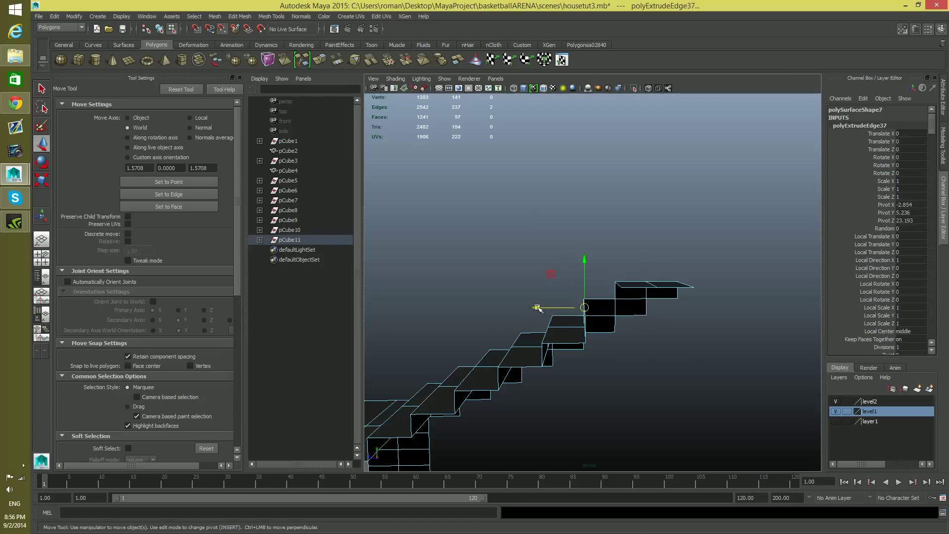
drag(537, 309, 574, 309)
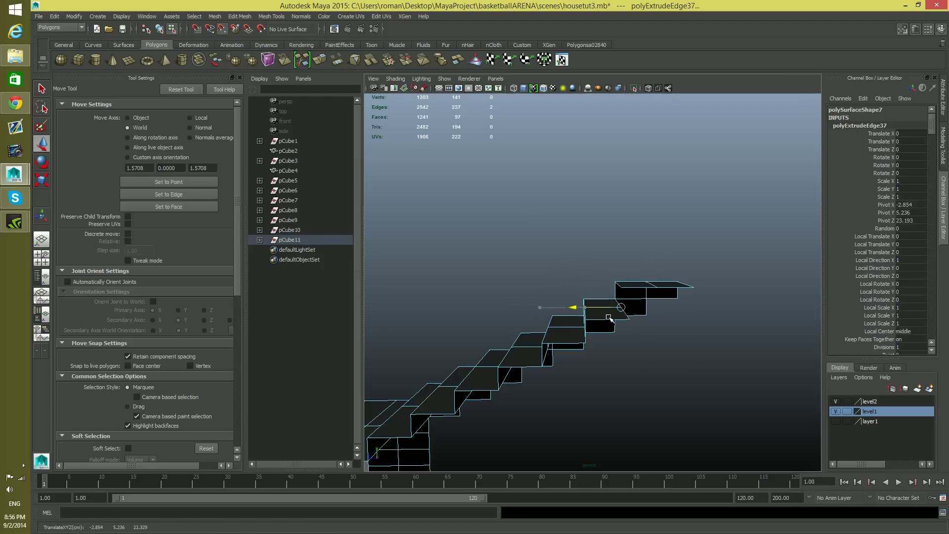
- Extrude the sixth tread's front edges up to the level of the top platform as the final riser
click(322, 63)
key(w)
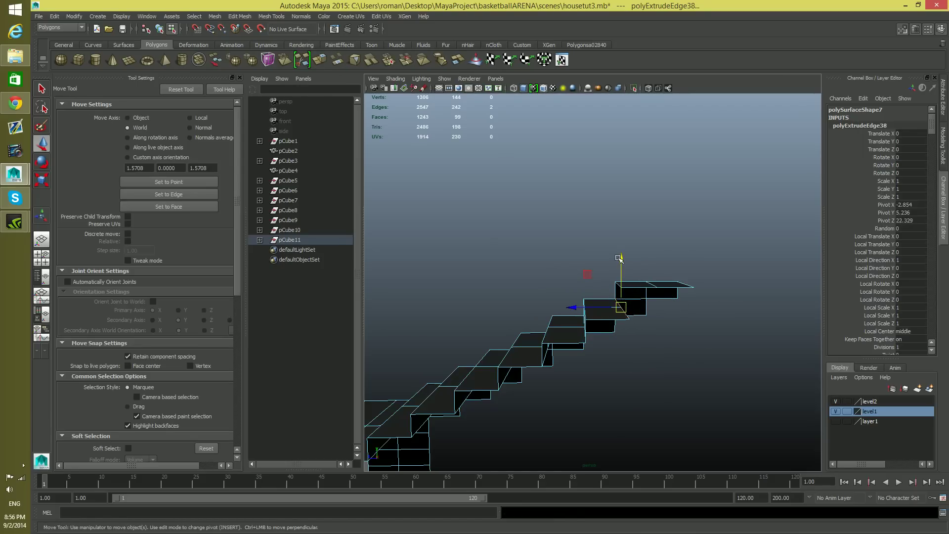
drag(619, 258, 622, 260)
- Delete the tread and riser faces in the upper flight's outer column, from the landing to the top riser
alt+drag(635, 347, 628, 381)
click(623, 328)
alt+drag(588, 313, 687, 276)
right_drag(596, 294, 635, 279)
alt+drag(635, 280, 662, 345)
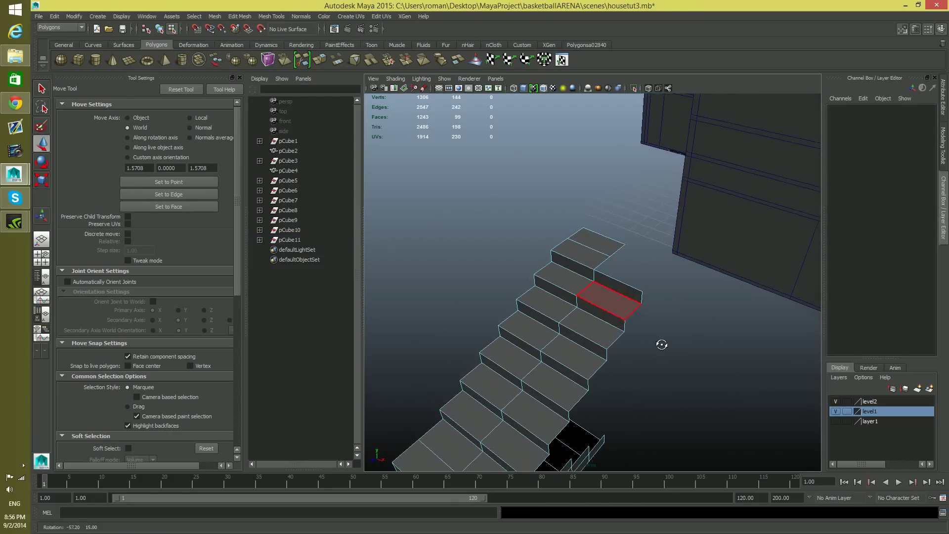
click(612, 301)
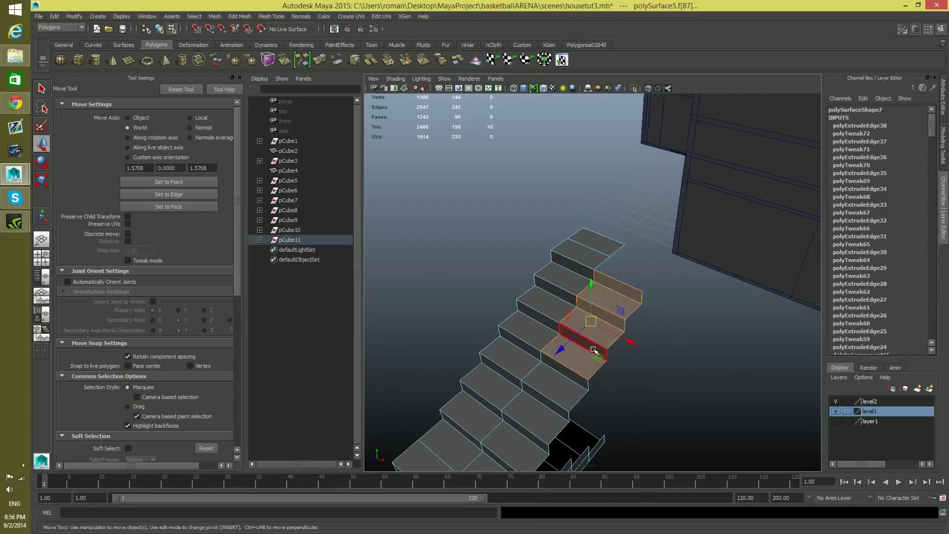
shift+click(572, 391)
alt+drag(572, 390, 567, 327)
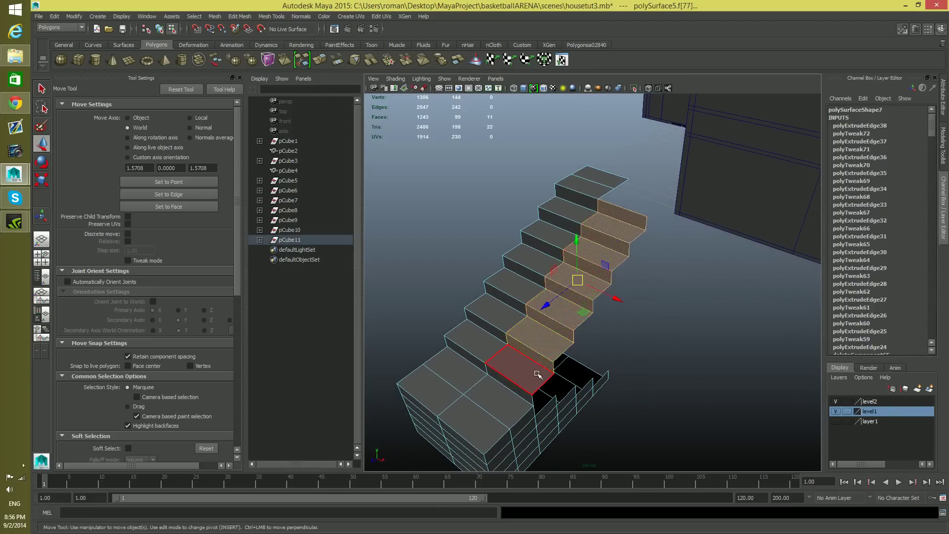
alt+drag(541, 393, 505, 382)
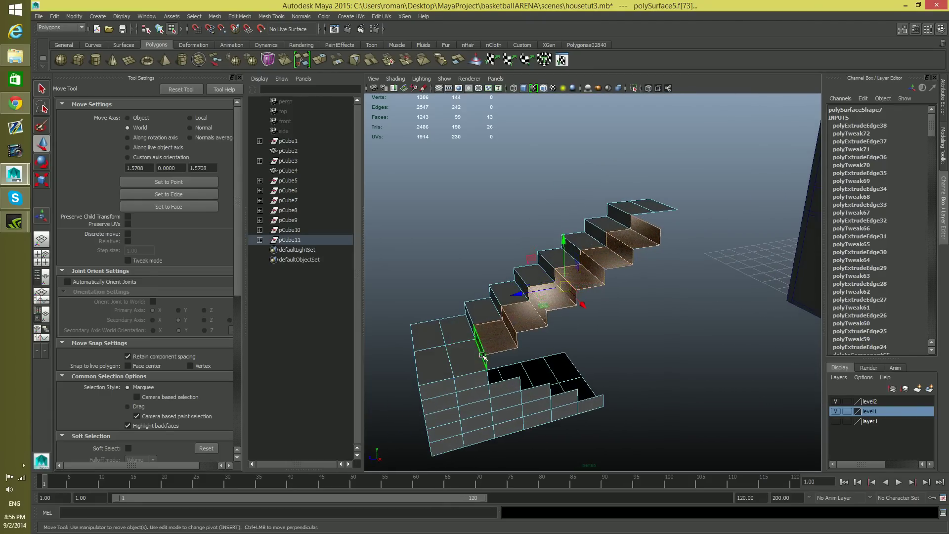
key(Delete)
- Delete the two faces at the far end of the platform at the top of the stairs
mouse_move(523, 343)
alt+mouse_down()
mouse_move(487, 340)
mouse_move(516, 322)
mouse_move(546, 385)
mouse_move(492, 373)
mouse_move(575, 356)
mouse_move(540, 343)
alt+mouse_up()
scroll(456, 346, up, 4)
alt+middle_drag(455, 346, 520, 349)
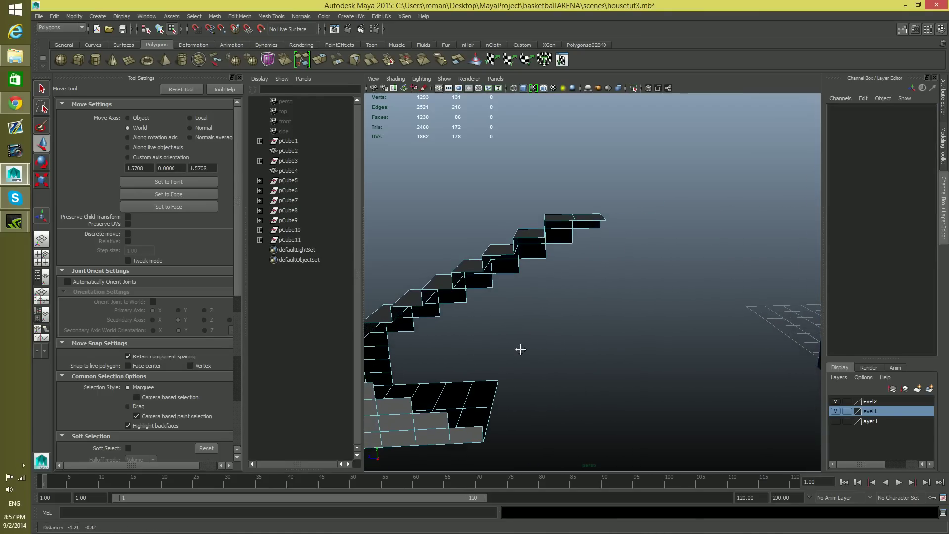
drag(590, 191, 599, 302)
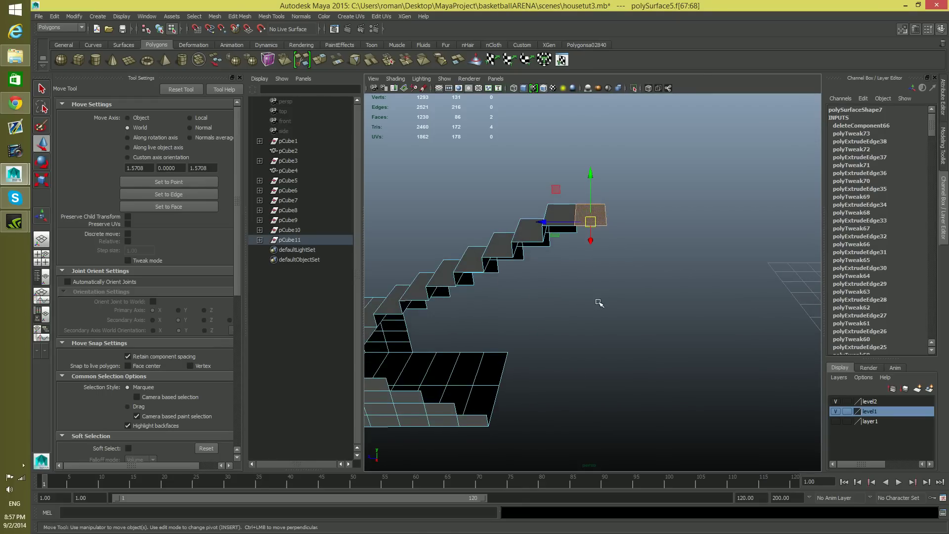
key(Delete)
- Delete the four floor faces in the column beneath the upper flight, beside the lower flight
alt+drag(601, 245, 634, 223)
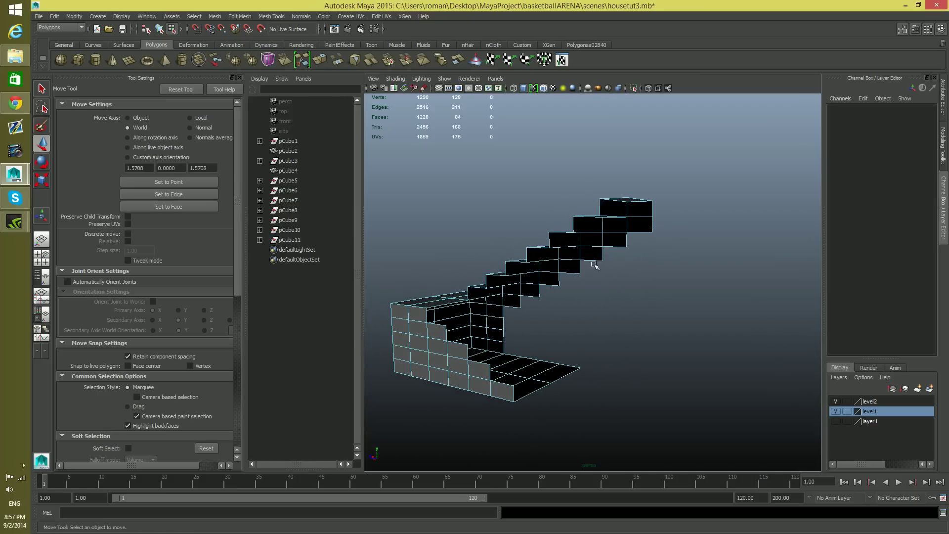
alt+drag(606, 260, 582, 266)
alt+drag(503, 304, 491, 365)
alt+drag(548, 397, 621, 392)
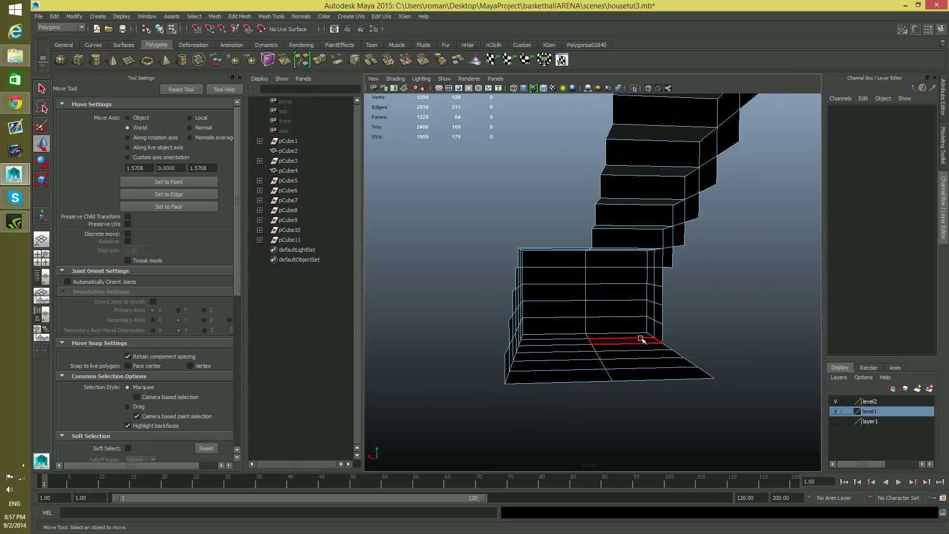
drag(649, 349, 657, 366)
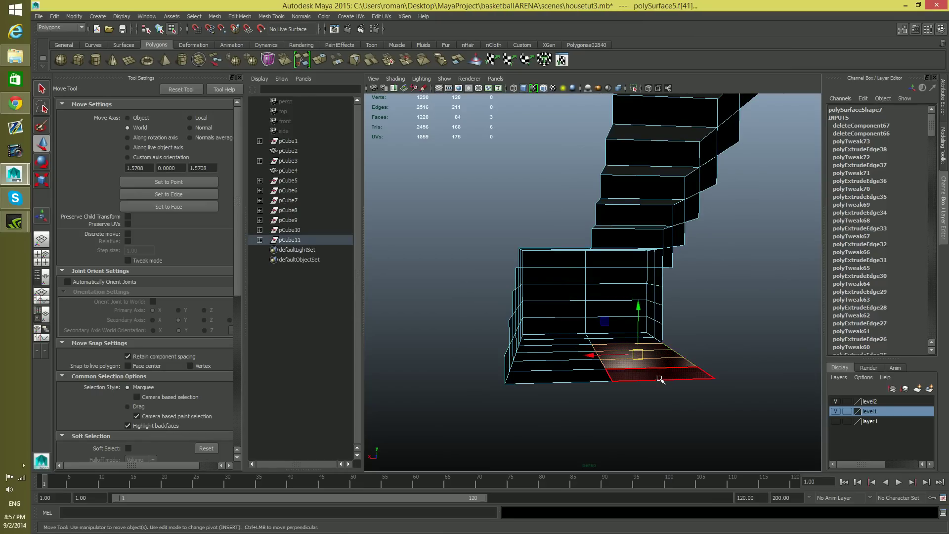
key(Delete)
- Extrude the four open floor edges along the lower flight's inner side up one riser height as a wall
mouse_move(621, 377)
alt+mouse_down()
mouse_move(580, 385)
mouse_move(732, 321)
mouse_move(533, 400)
mouse_move(510, 344)
mouse_move(718, 357)
mouse_move(631, 361)
alt+mouse_up()
right_drag(631, 361, 643, 275)
click(673, 377)
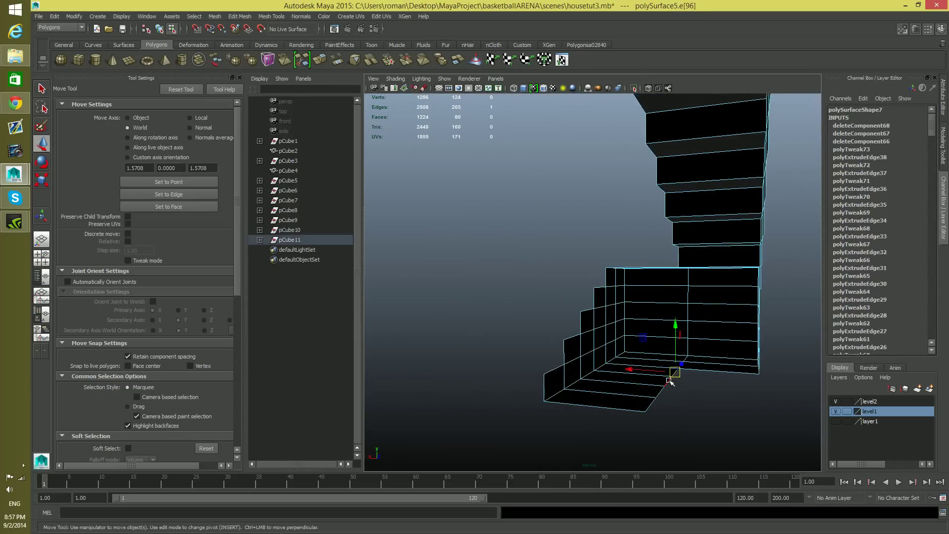
shift+click(645, 408)
shift+click(650, 401)
mouse_move(648, 409)
alt+mouse_down()
mouse_move(731, 418)
mouse_move(638, 404)
mouse_move(661, 410)
alt+mouse_up()
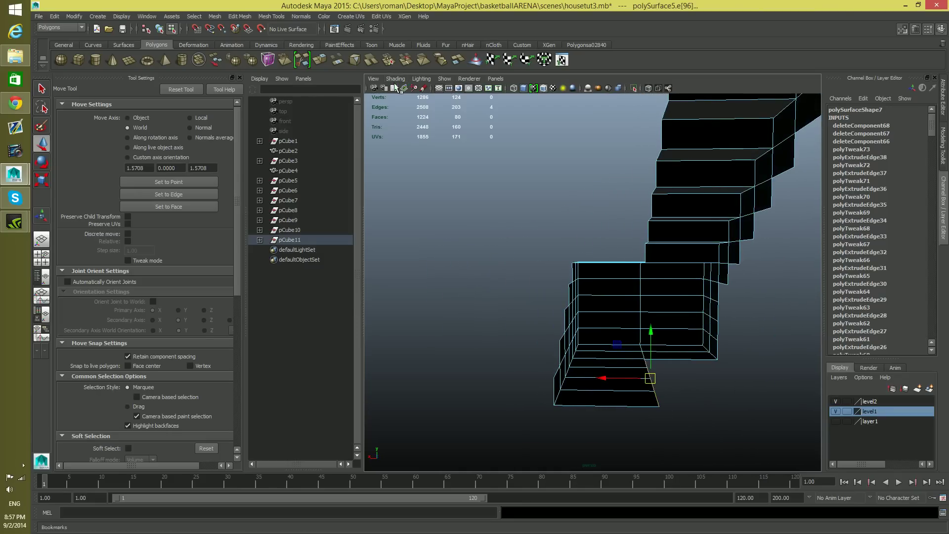
key(ctrl+e)
key(w)
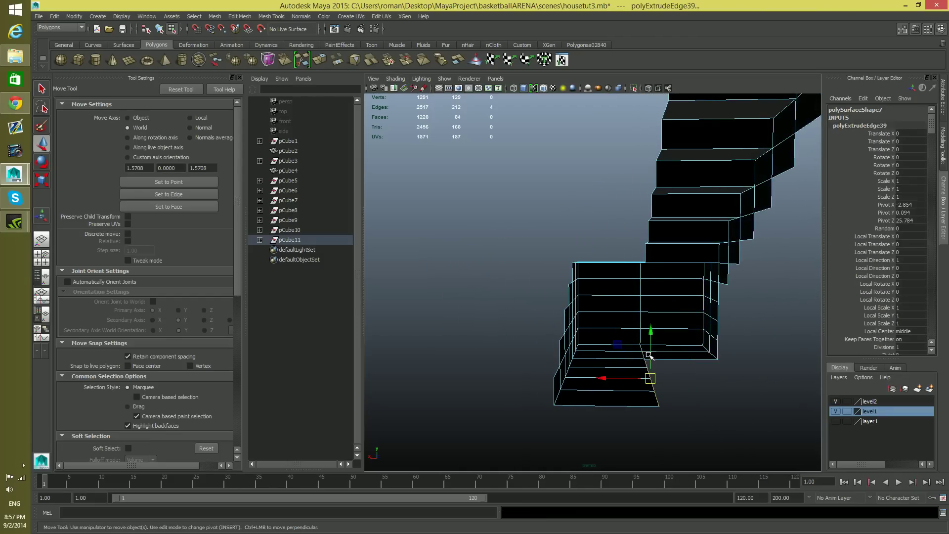
drag(651, 335, 652, 210)
alt+drag(651, 316, 672, 326)
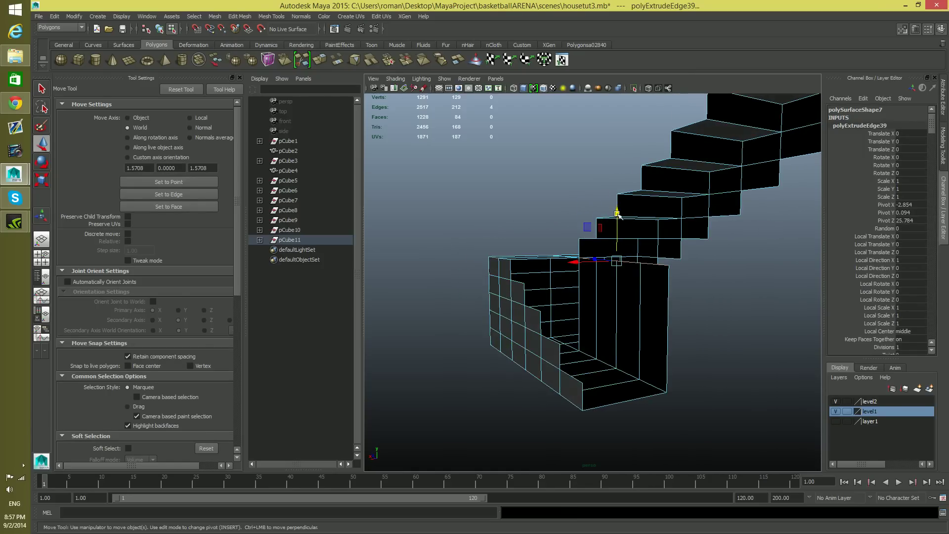
key(ctrl+z)
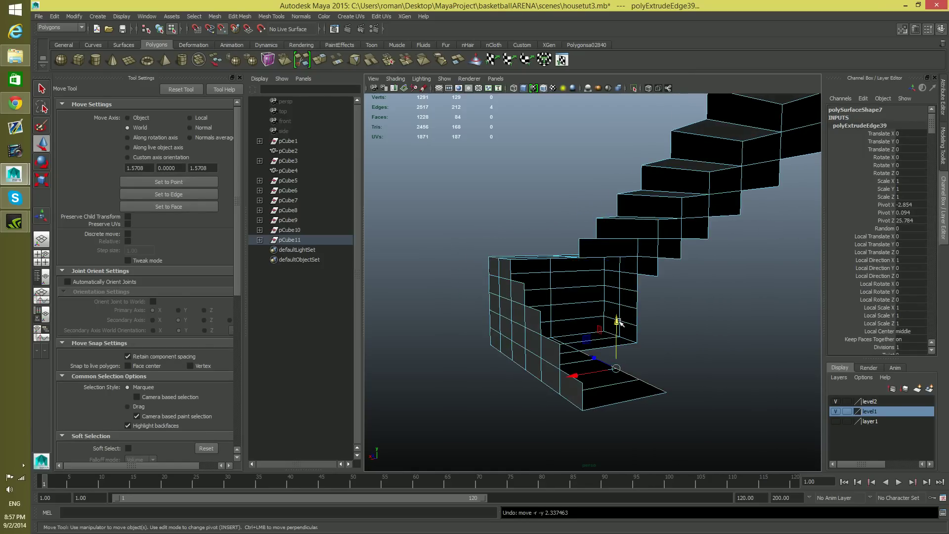
drag(617, 323, 618, 321)
- Extrude the inner wall's four top edges up twice, one riser height each time, making three rows
click(320, 60)
key(w)
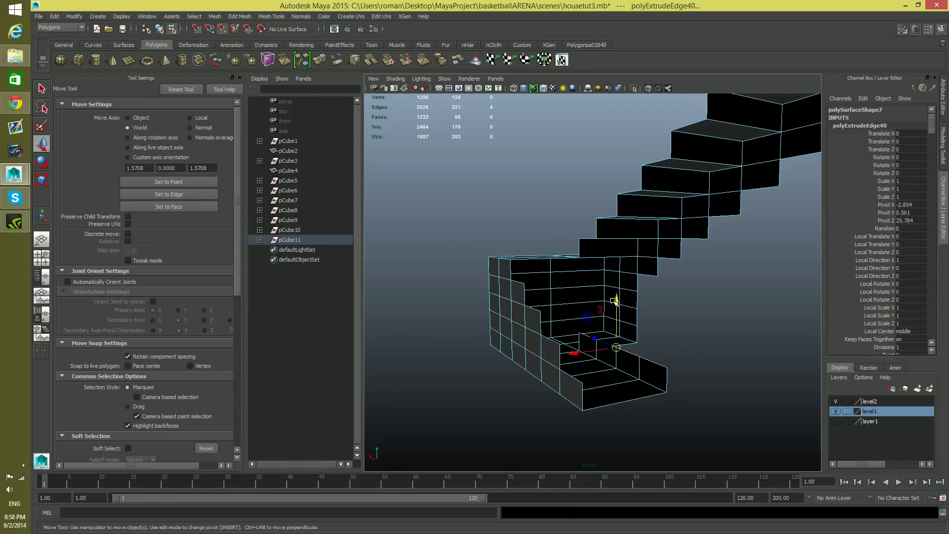
drag(617, 302, 617, 280)
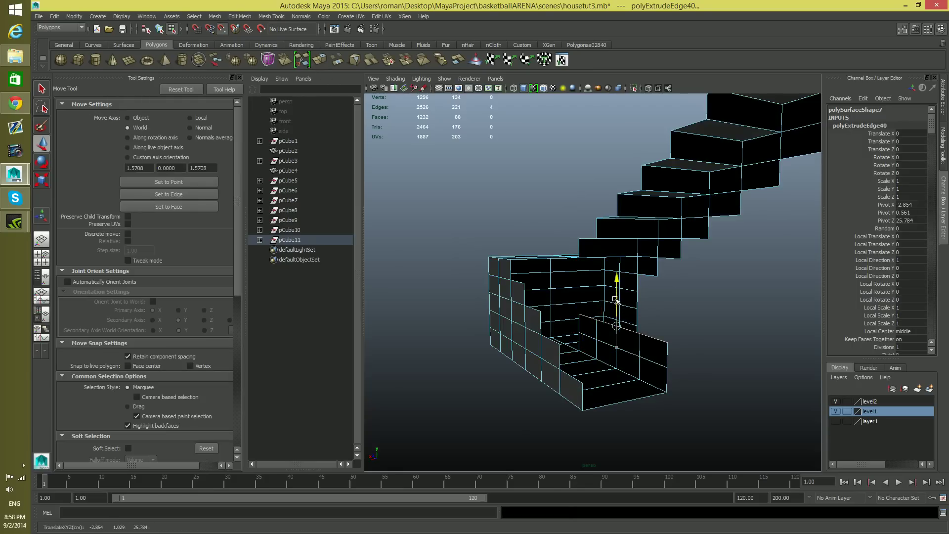
click(319, 60)
key(w)
drag(618, 311, 617, 271)
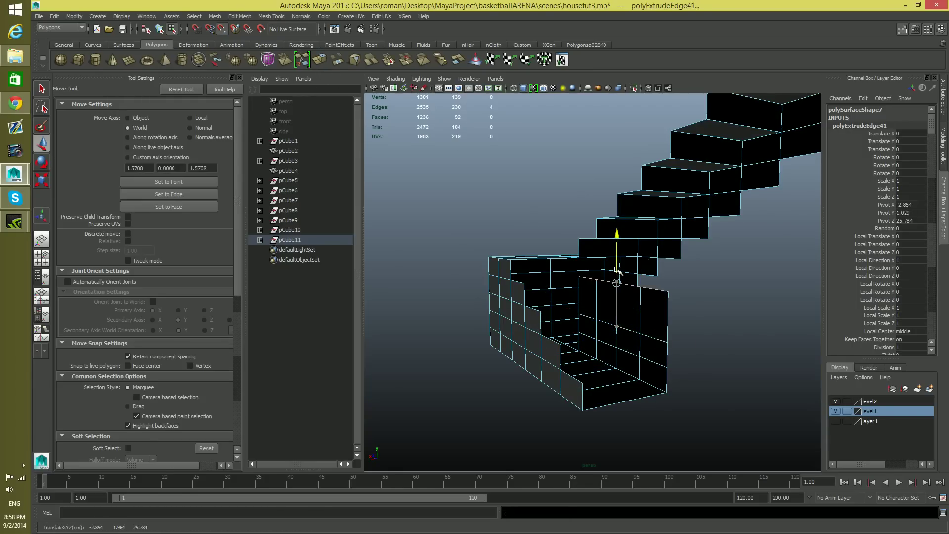
key(ctrl+z)
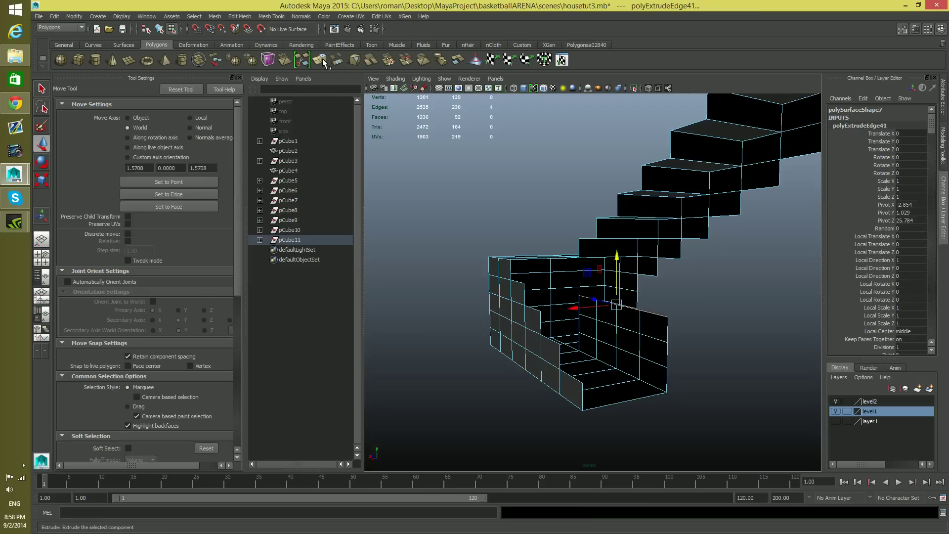
- Extrude the inner wall's top edges up by two more riser rows to reach the landing level
click(322, 60)
key(w)
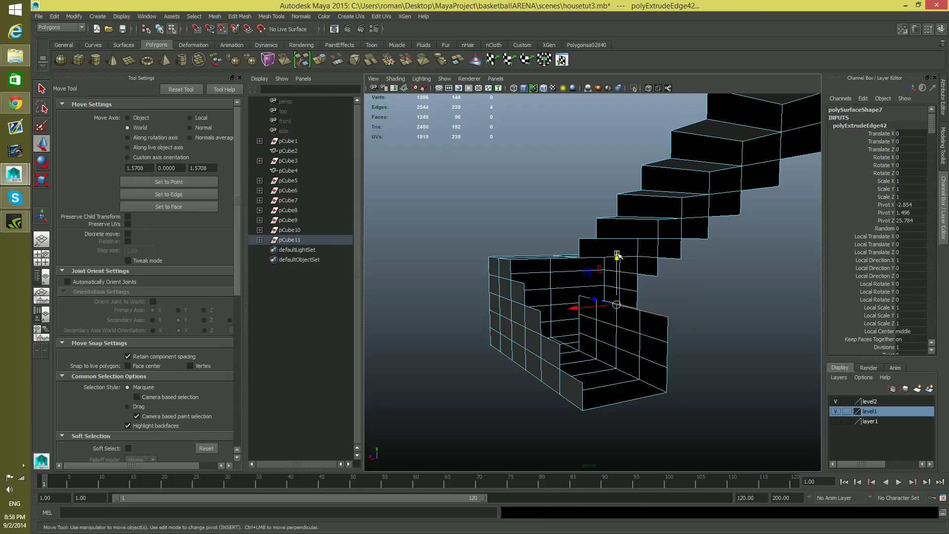
drag(618, 256, 617, 213)
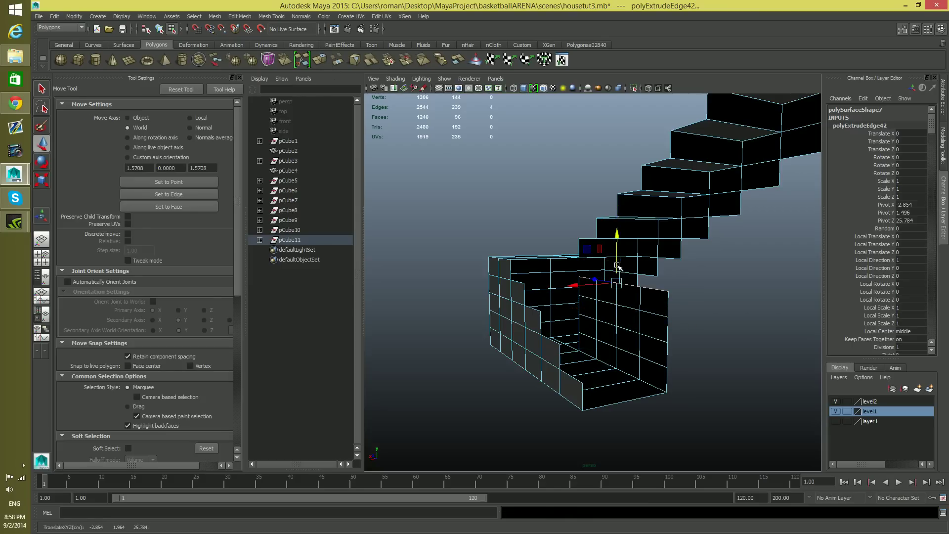
alt+drag(617, 316, 673, 335)
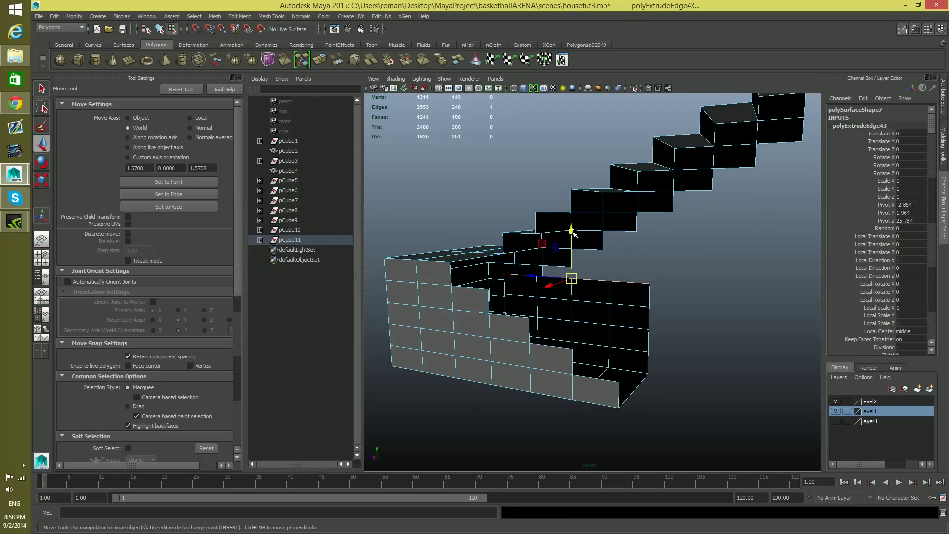
drag(573, 233, 572, 232)
- Delete the ten inner wall faces above the step line so the wall follows the lower flight's stepped profile
alt+drag(634, 316, 627, 323)
right_drag(627, 324, 627, 334)
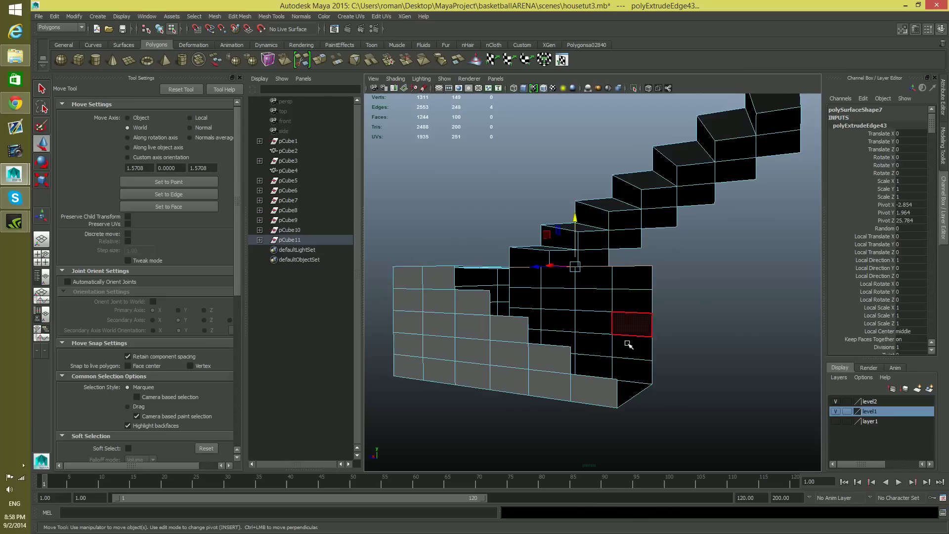
alt+drag(627, 334, 638, 349)
click(636, 352)
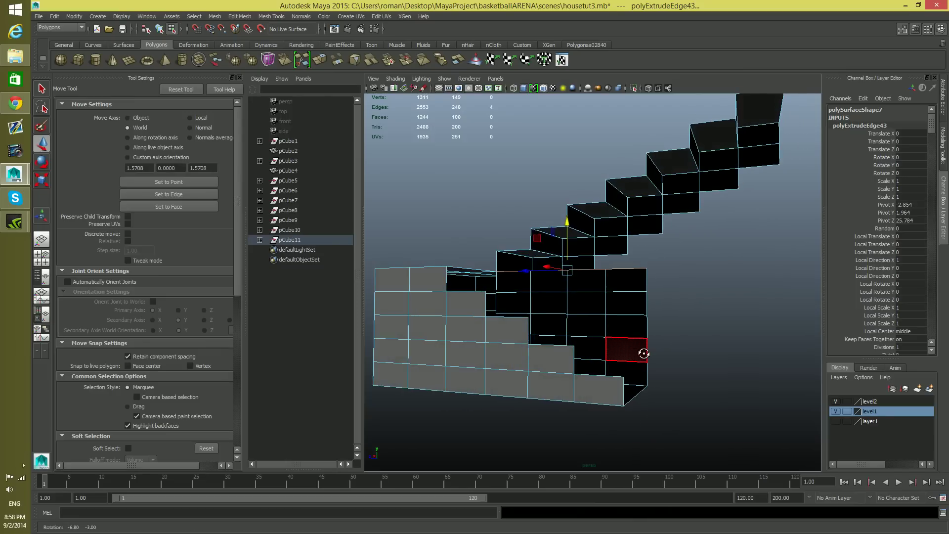
shift+click(588, 326)
shift+click(549, 303)
shift+click(514, 281)
shift+click(613, 284)
shift+click(625, 303)
shift+click(625, 324)
shift+click(594, 281)
shift+click(551, 274)
key(Delete)
- Extrude the top edge of the inner wall's column nearest the landing up one riser to the landing level
alt+drag(608, 387, 575, 339)
right_click(575, 338)
right_drag(574, 338, 574, 286)
click(568, 332)
click(319, 60)
mouse_move(661, 341)
alt+mouse_down()
mouse_move(486, 334)
mouse_move(688, 365)
mouse_move(662, 345)
alt+mouse_up()
key(w)
drag(567, 279, 571, 285)
- Extrude that same wall edge up one more riser to the level of the upper flight's first tread
alt+drag(631, 368, 573, 379)
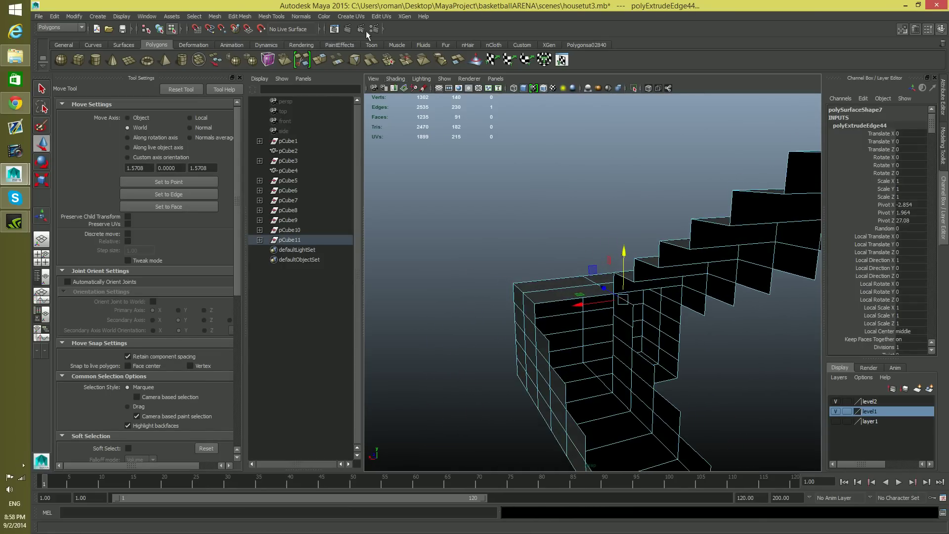
click(321, 61)
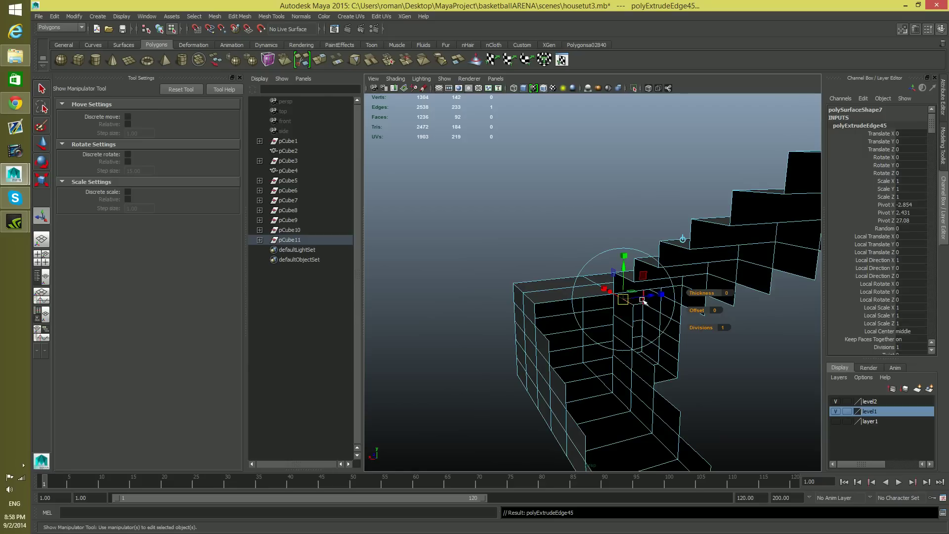
key(w)
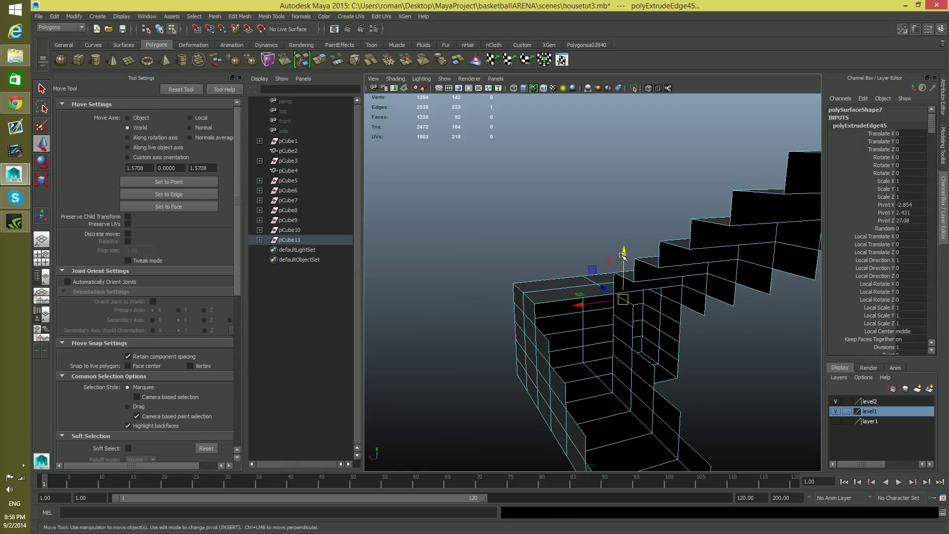
drag(624, 255, 625, 274)
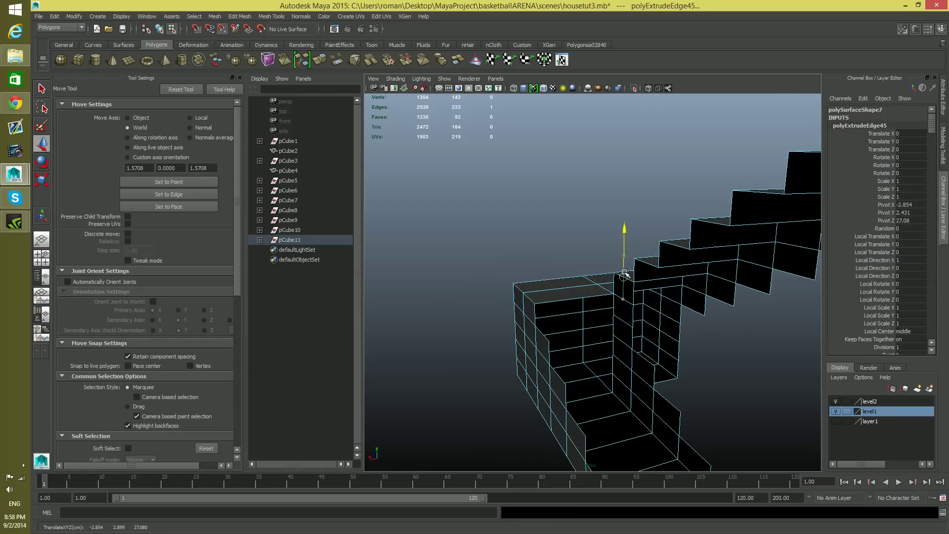
- Extrude the landing's front edge down one riser and out one tread to form the first step below the landing
alt+drag(651, 350, 657, 334)
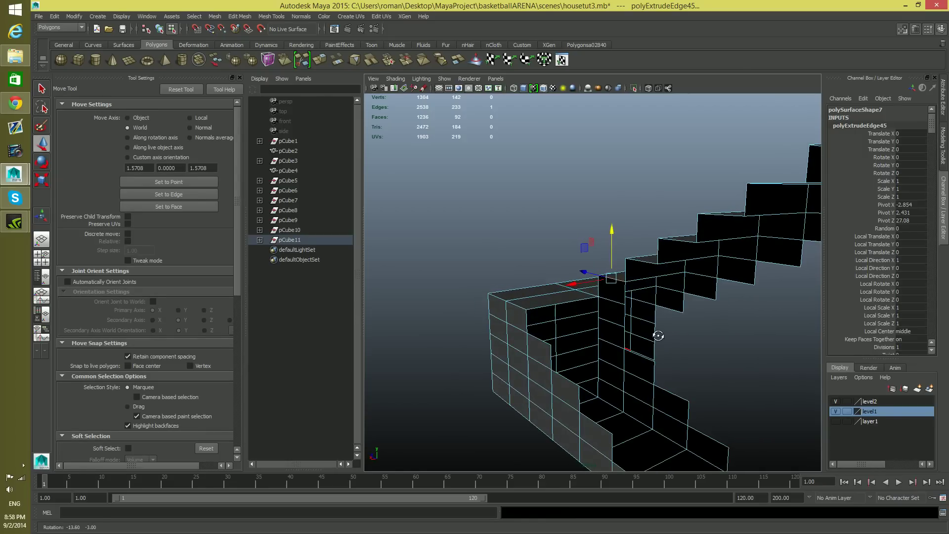
click(565, 301)
alt+drag(565, 301, 440, 165)
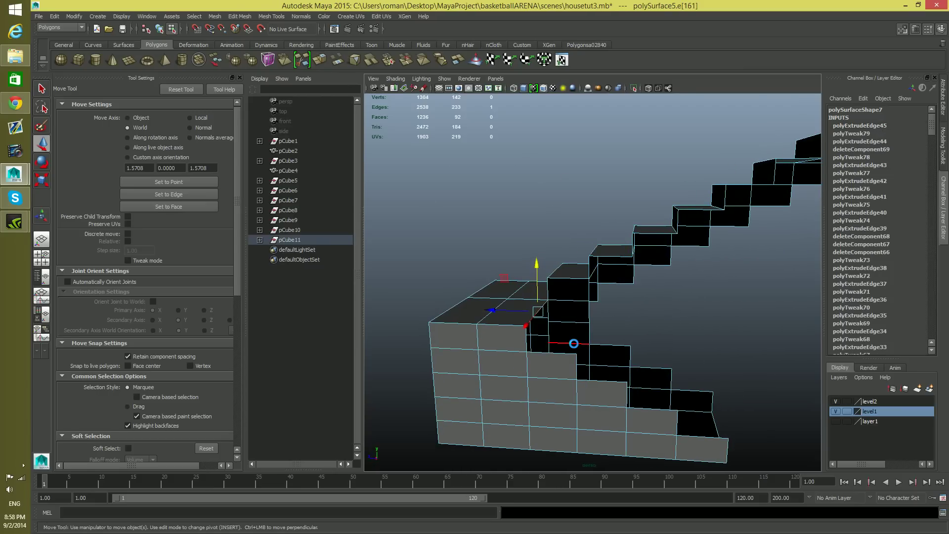
key(ctrl+e)
drag(538, 267, 538, 290)
click(320, 60)
drag(492, 333, 537, 335)
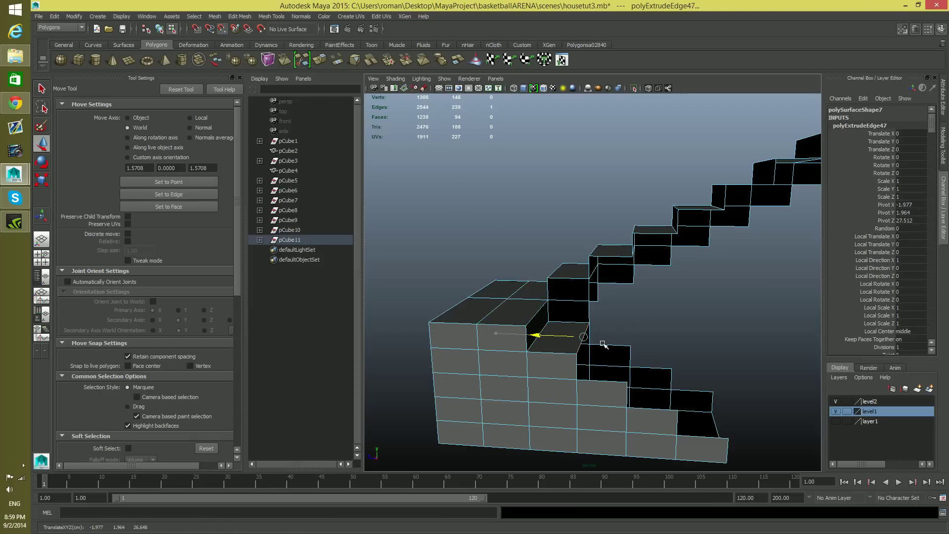
- Extrude the new tread's front edge down one riser and out one tread to form the second step below the landing
click(319, 60)
drag(581, 294, 588, 344)
click(318, 61)
drag(535, 358, 618, 376)
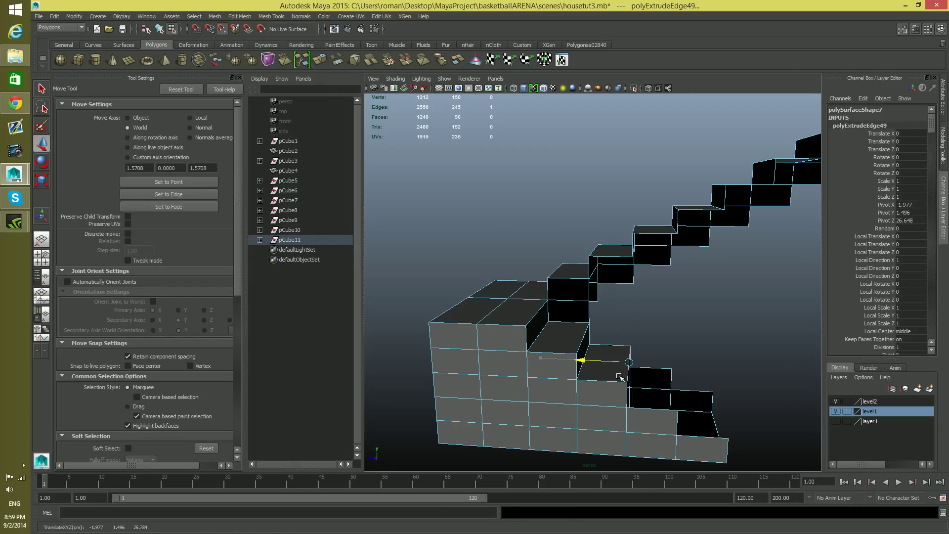
- Extrude the second tread's front edge down one riser and out one tread to form the third descending step
click(318, 61)
key(w)
alt+drag(637, 388, 621, 376)
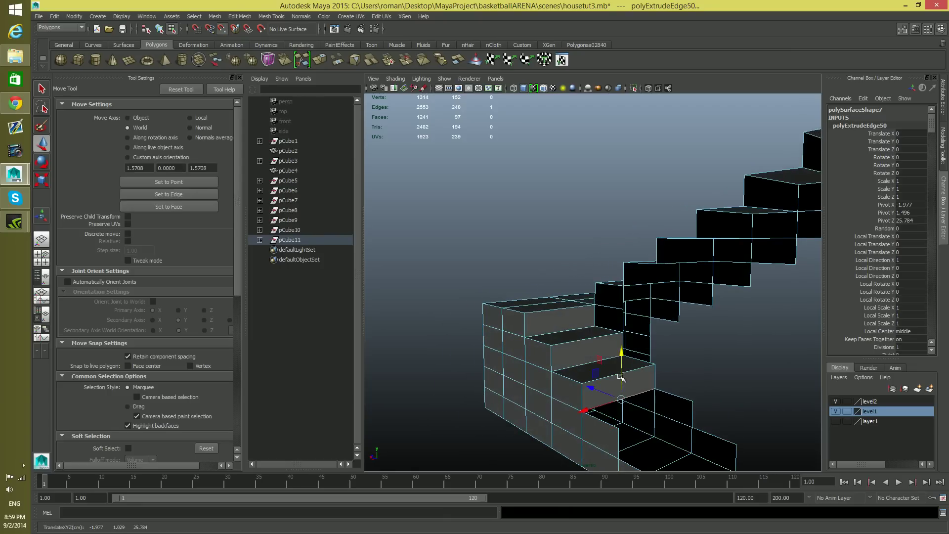
click(318, 61)
key(space)
drag(533, 379, 566, 346)
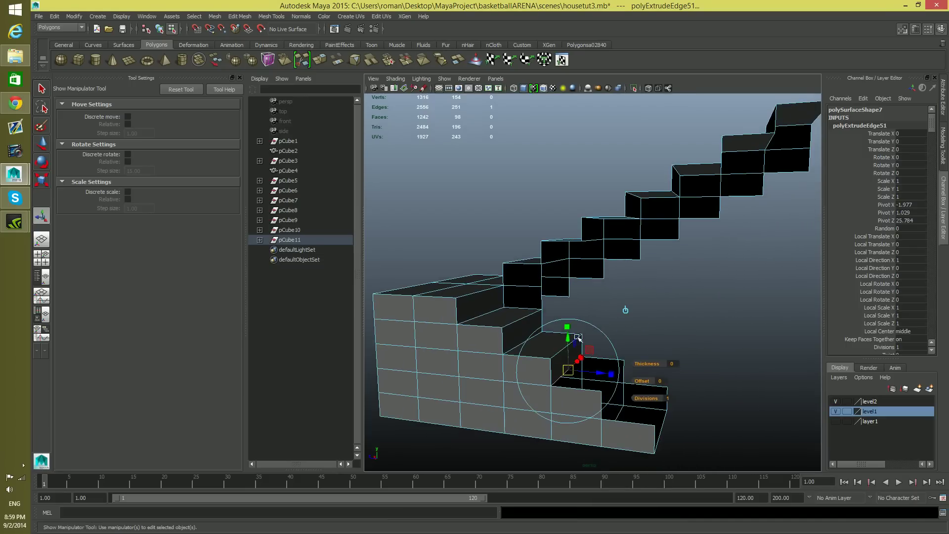
key(w)
drag(524, 366, 612, 382)
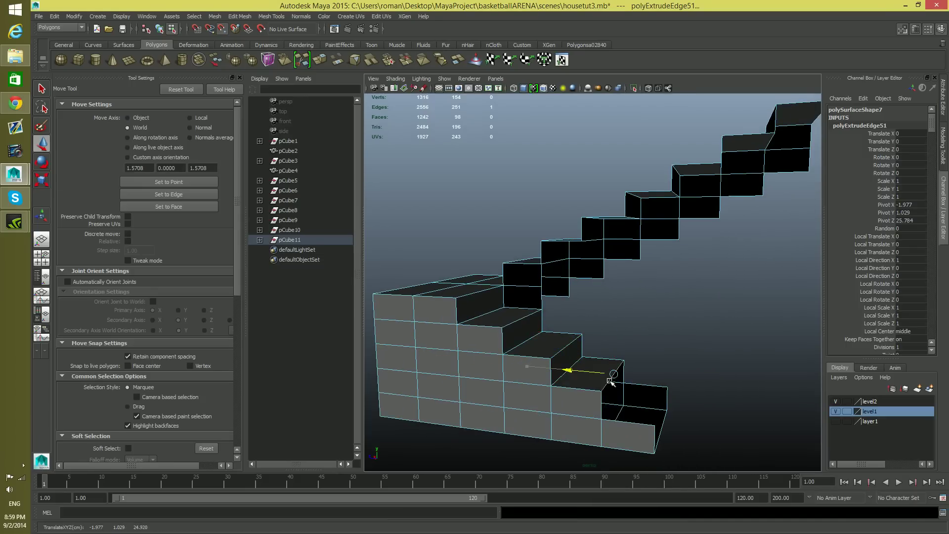
- Extrude the third tread's front edge down one riser and out one tread to form the lowest step
click(319, 60)
key(w)
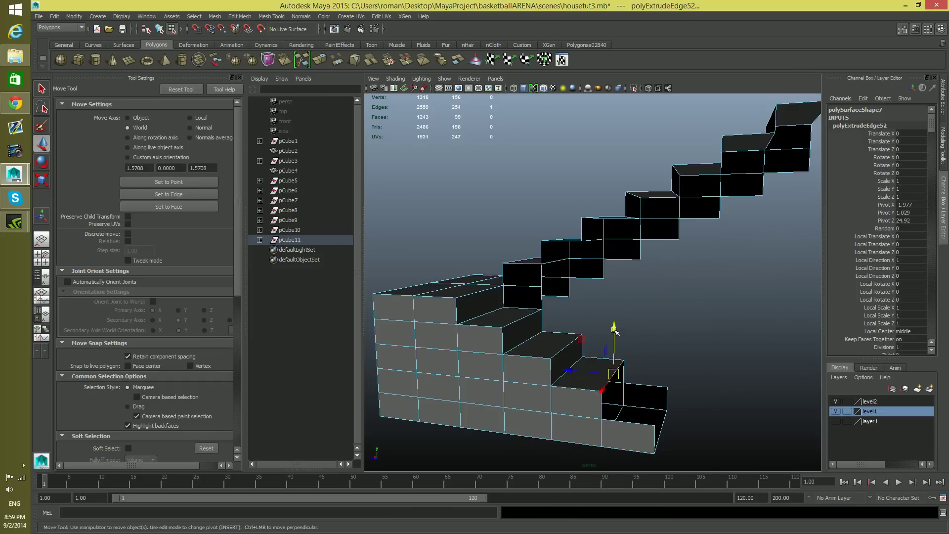
drag(614, 329, 613, 354)
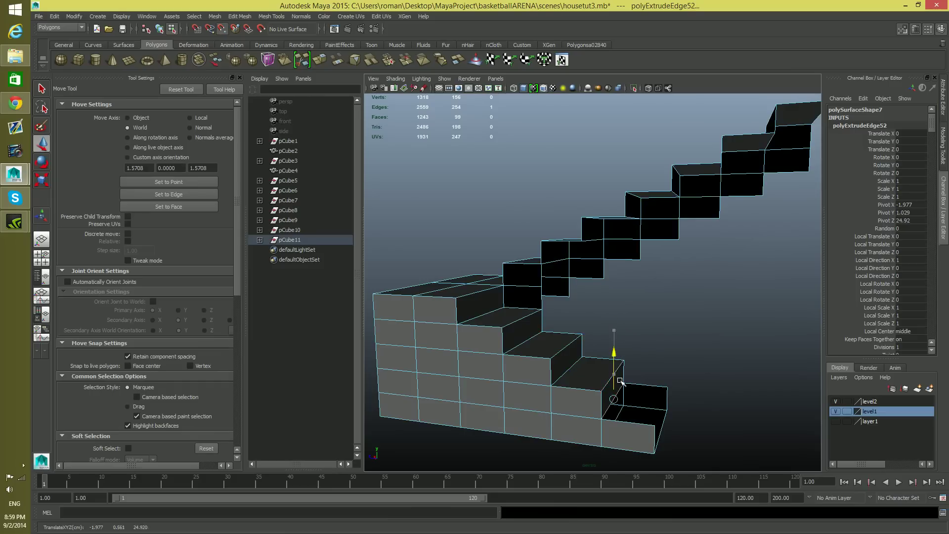
drag(578, 401, 626, 404)
- Extrude the lowest tread's front edge down to floor level as the bottom riser of the lower flight
click(320, 63)
key(w)
drag(663, 364, 667, 413)
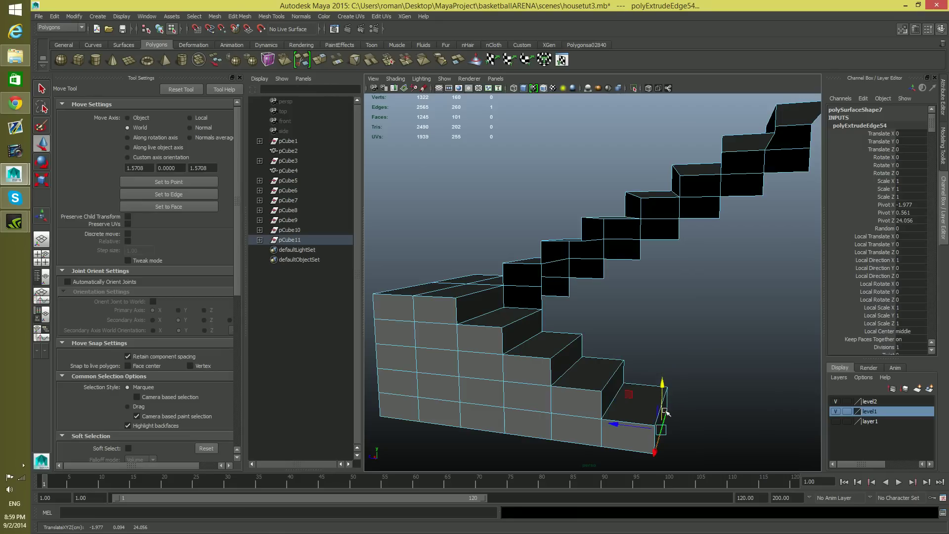
- Extrude the bottom edge of the opening beneath the landing upward twice, one riser height each, to start the back wall
alt+drag(663, 401, 638, 364)
click(638, 370)
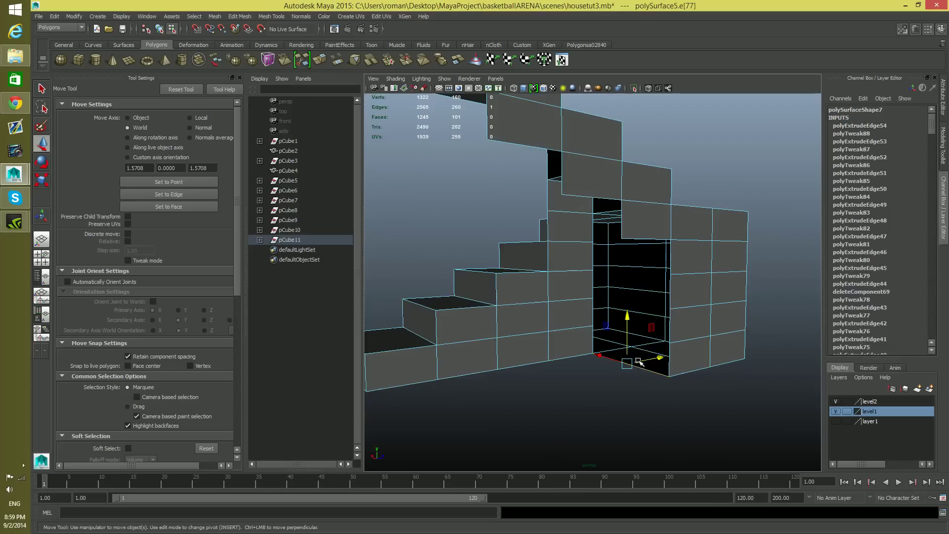
click(319, 60)
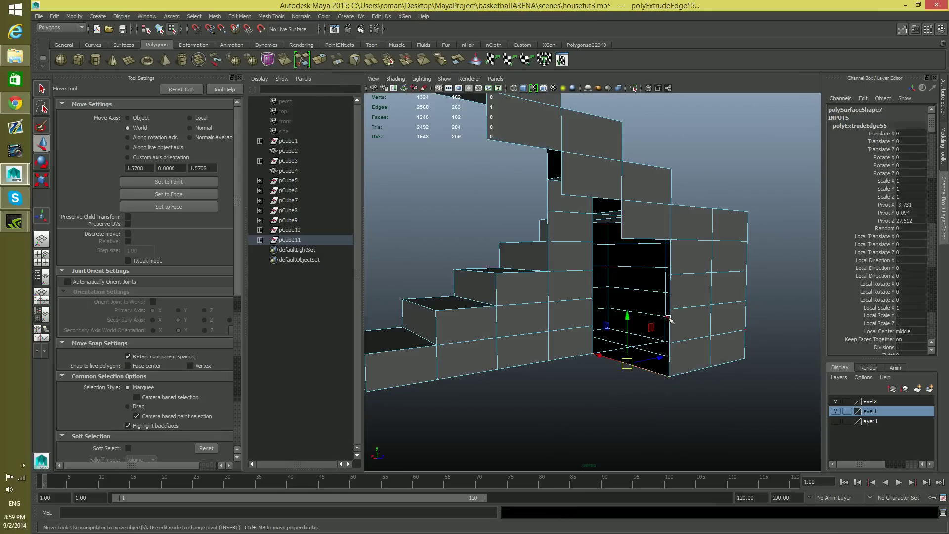
drag(626, 318, 626, 286)
click(320, 61)
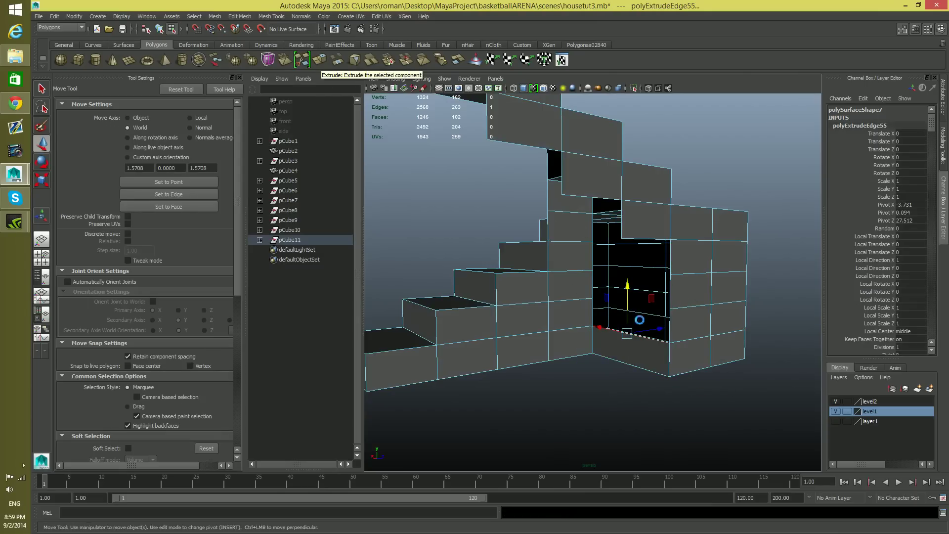
key(w)
drag(626, 286, 628, 290)
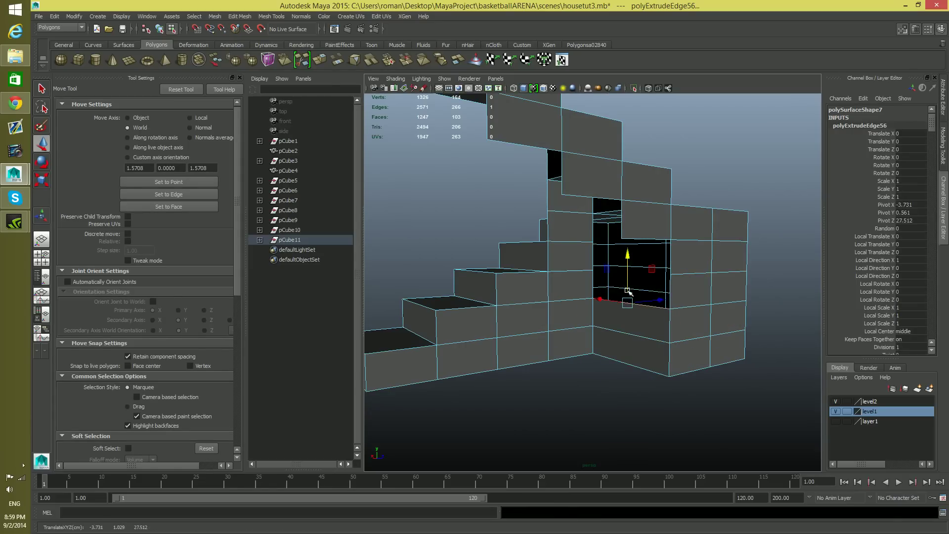
- Extrude the back wall's upper edge up to the grid line one riser below the landing's top
key(ctrl+e)
key(w)
drag(628, 292, 629, 261)
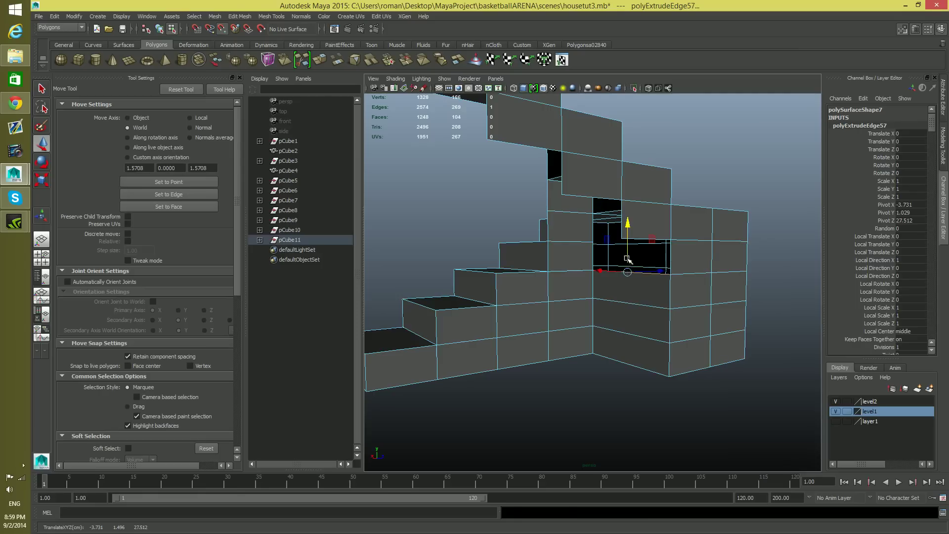
mouse_move(629, 218)
mouse_down()
mouse_move(627, 207)
mouse_move(631, 235)
mouse_up()
alt+drag(611, 302, 571, 304)
alt+right_drag(571, 304, 494, 280)
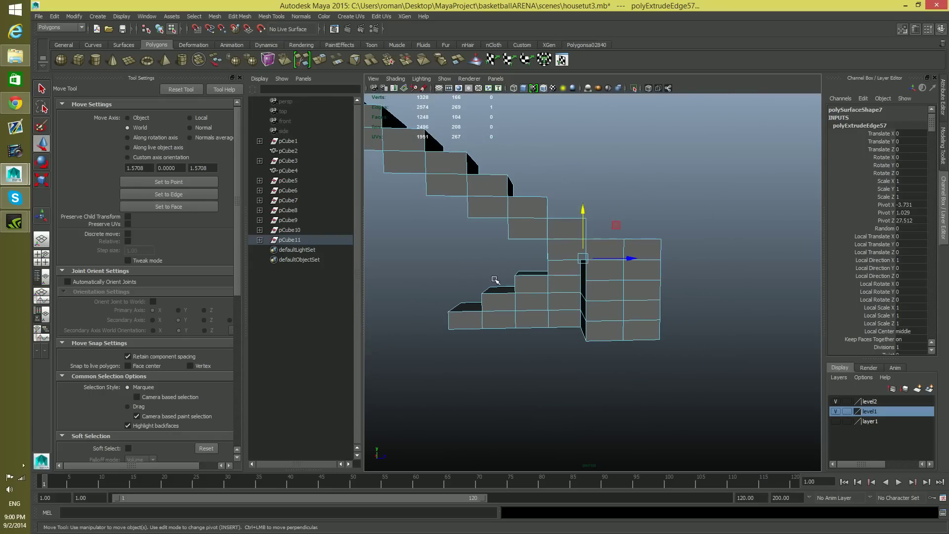
alt+drag(505, 281, 546, 280)
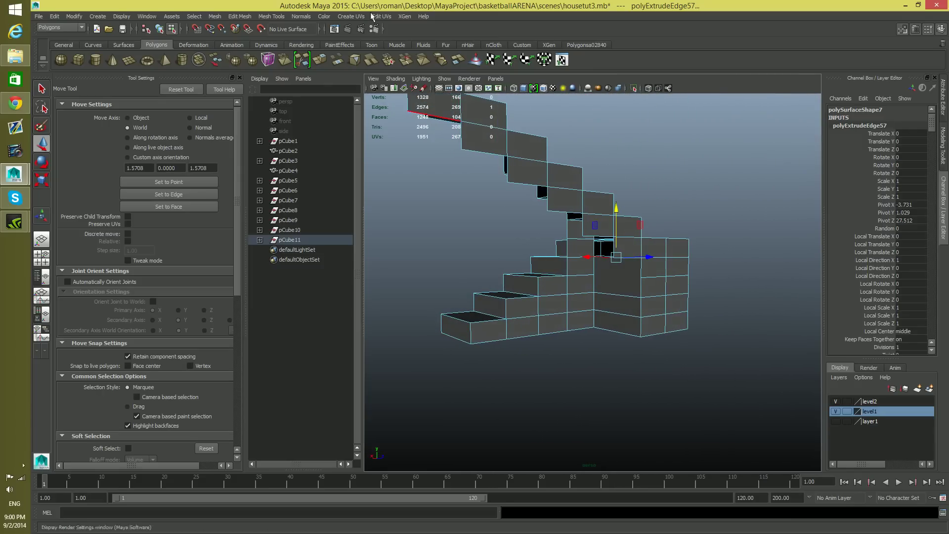
- Extrude the back wall's top edge horizontally one tread depth beneath the upper flight
click(324, 66)
alt+drag(611, 270, 619, 324)
key(w)
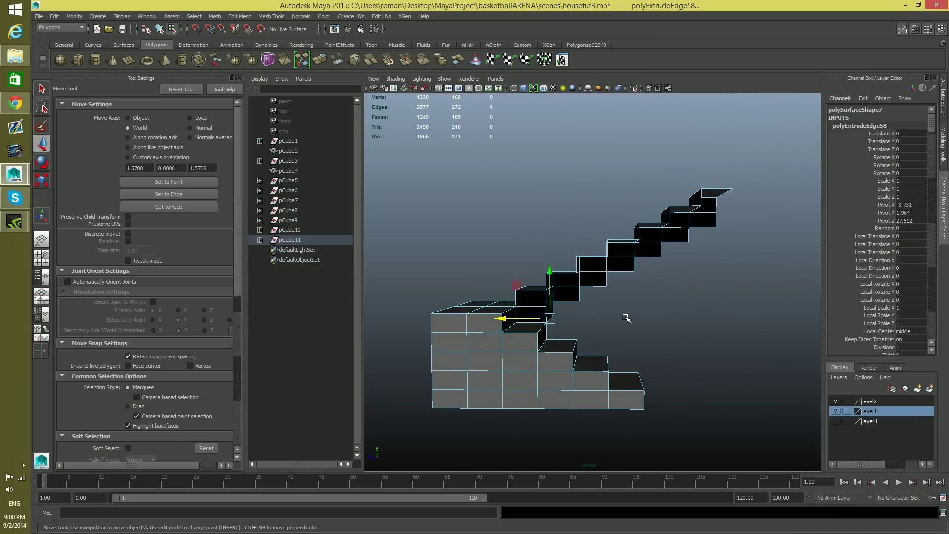
- Extrude that edge out to the far end of the upper flight and raise it to the top step's base as a sloping underside
click(319, 60)
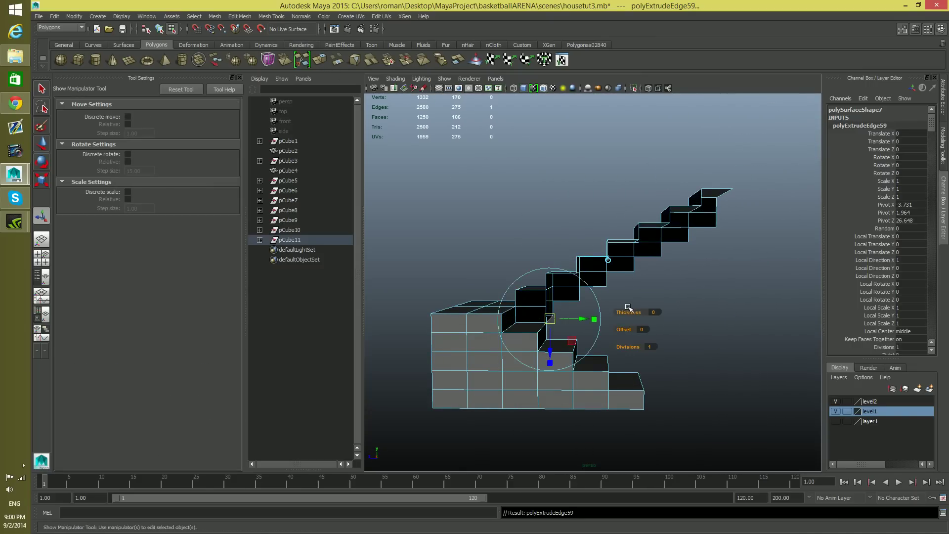
key(w)
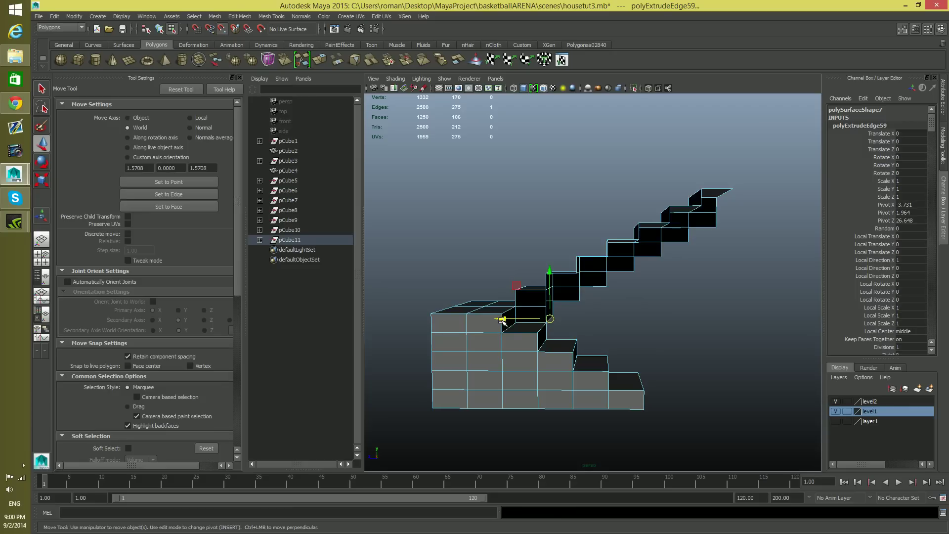
drag(502, 320, 761, 318)
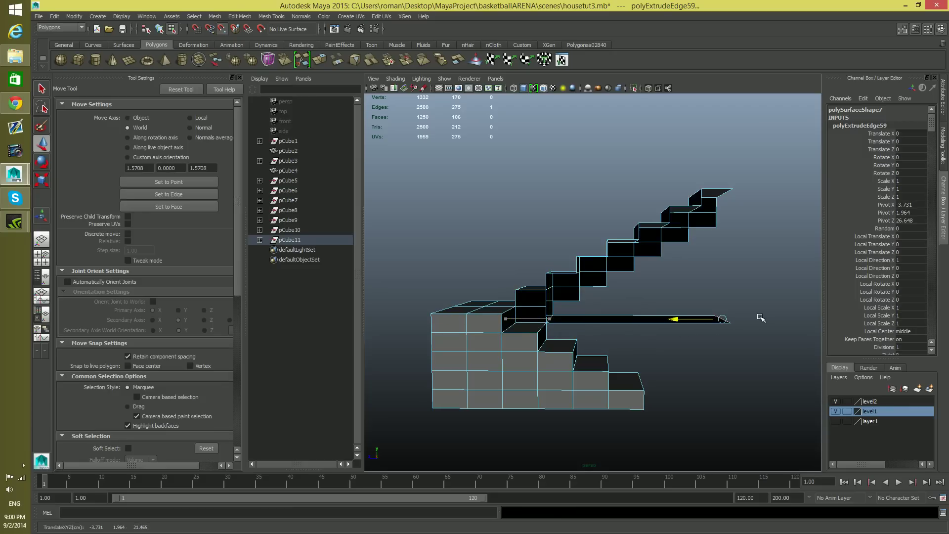
alt+middle_drag(779, 324, 697, 349)
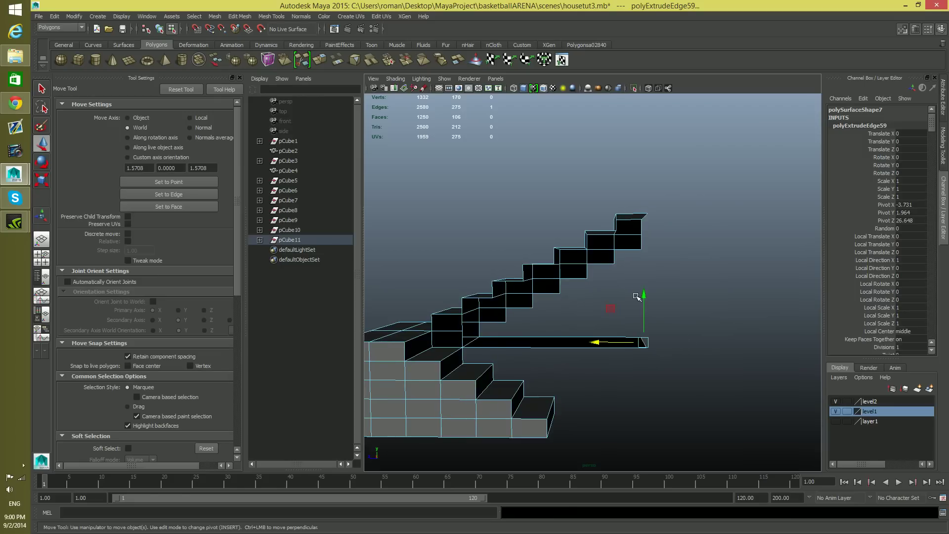
drag(643, 295, 641, 274)
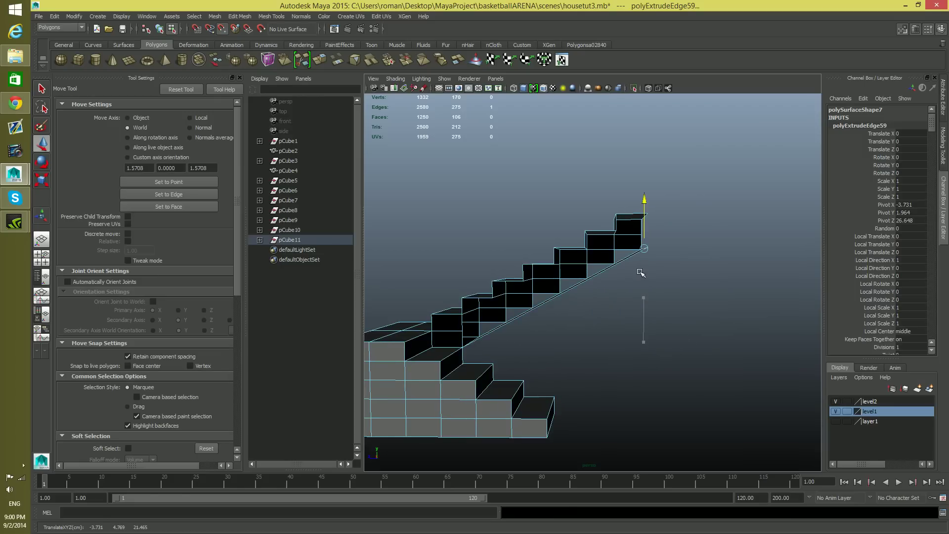
- Extrude the two stacked vertical edges beside the upper flight's first riser one tread along to form side wall faces
alt+drag(597, 303, 573, 320)
alt+right_drag(574, 319, 581, 390)
alt+drag(581, 389, 531, 282)
alt+drag(595, 292, 554, 307)
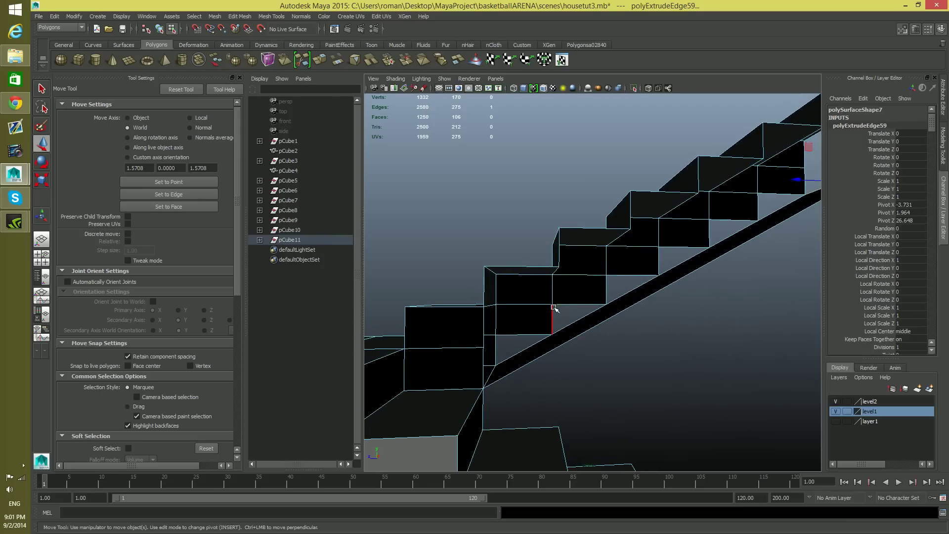
click(486, 282)
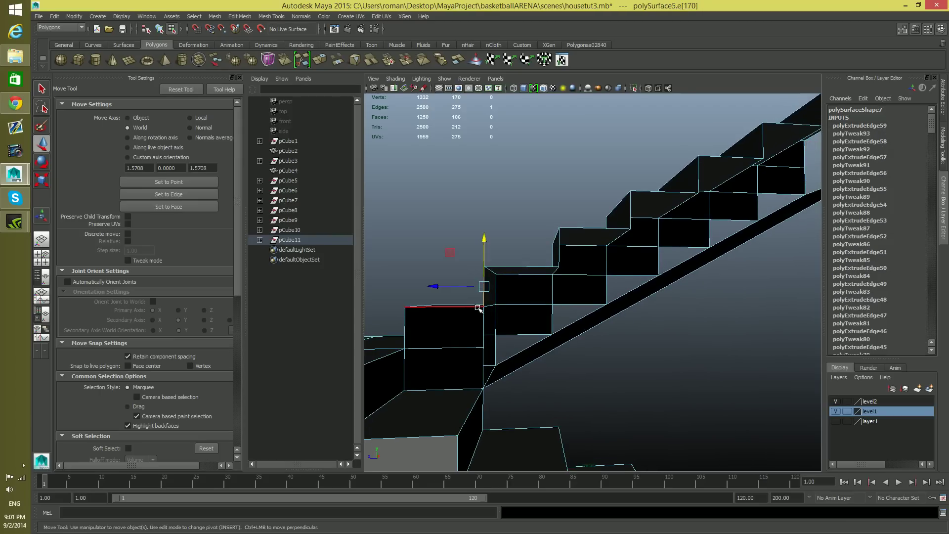
shift+click(481, 317)
alt+drag(482, 316, 469, 336)
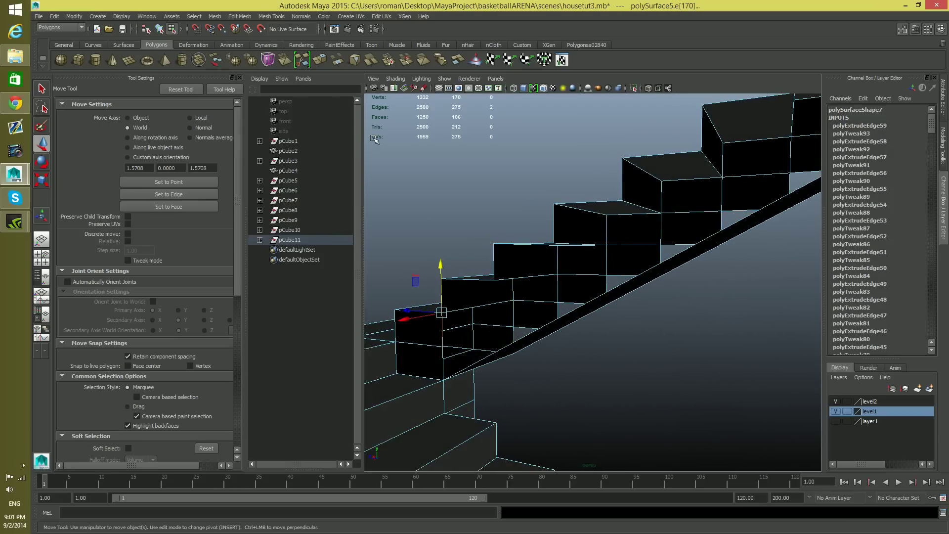
click(320, 60)
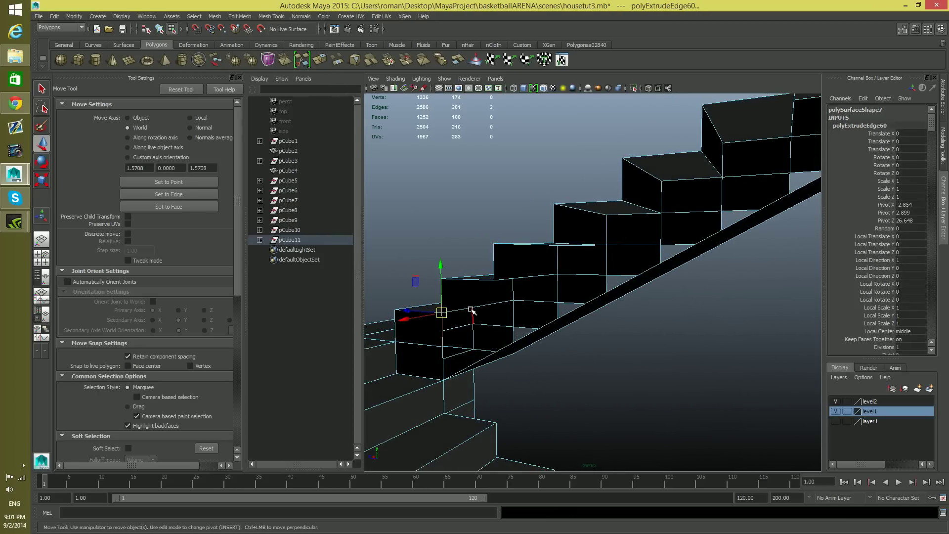
drag(407, 311, 534, 318)
mouse_move(532, 357)
alt+mouse_down()
mouse_move(566, 353)
mouse_move(541, 371)
alt+mouse_up()
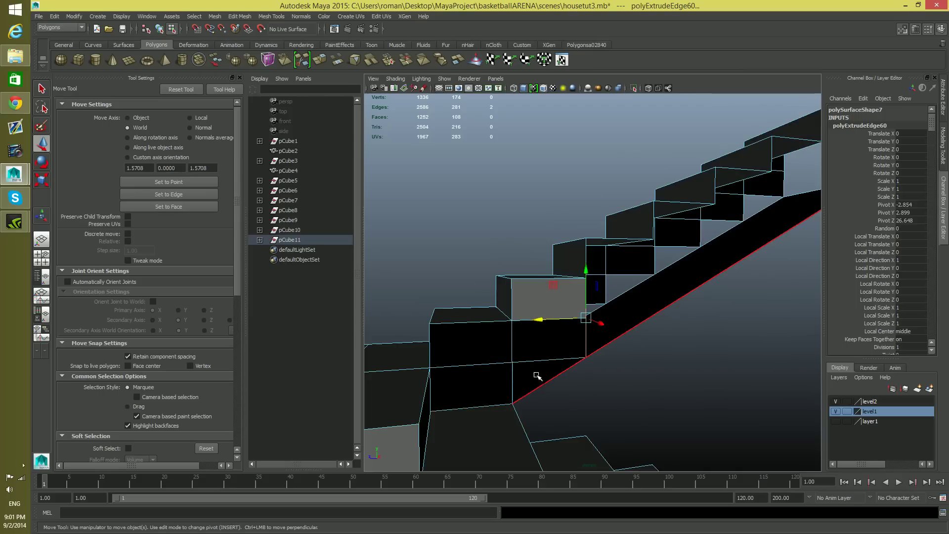
- Switch to face selection and pick the dark side faces beside the upper flight's first steps
right_drag(539, 309, 540, 338)
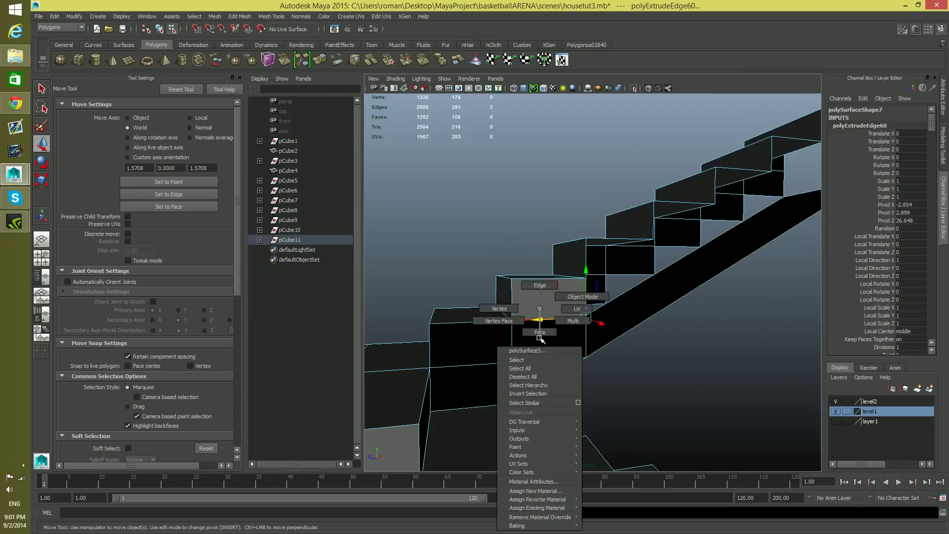
click(544, 339)
shift+click(483, 341)
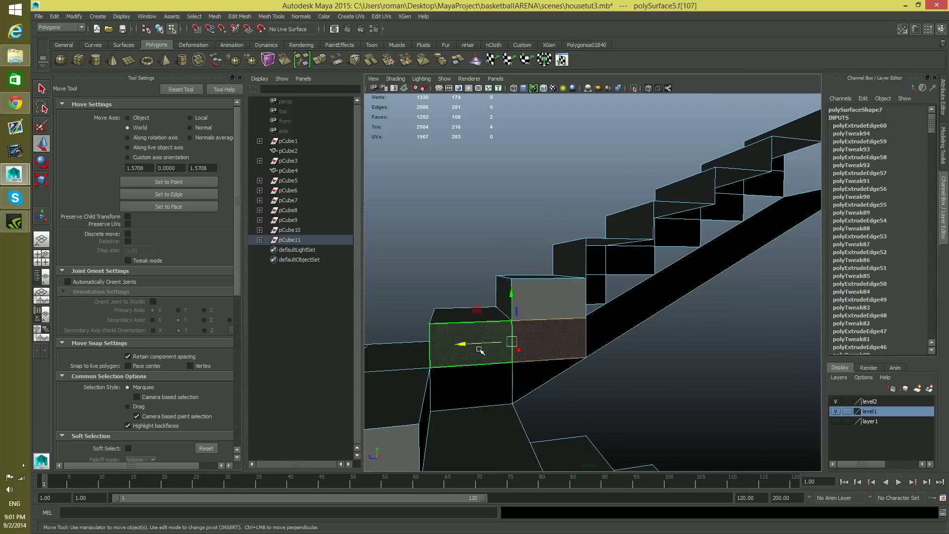
shift+click(486, 375)
alt+drag(486, 375, 630, 259)
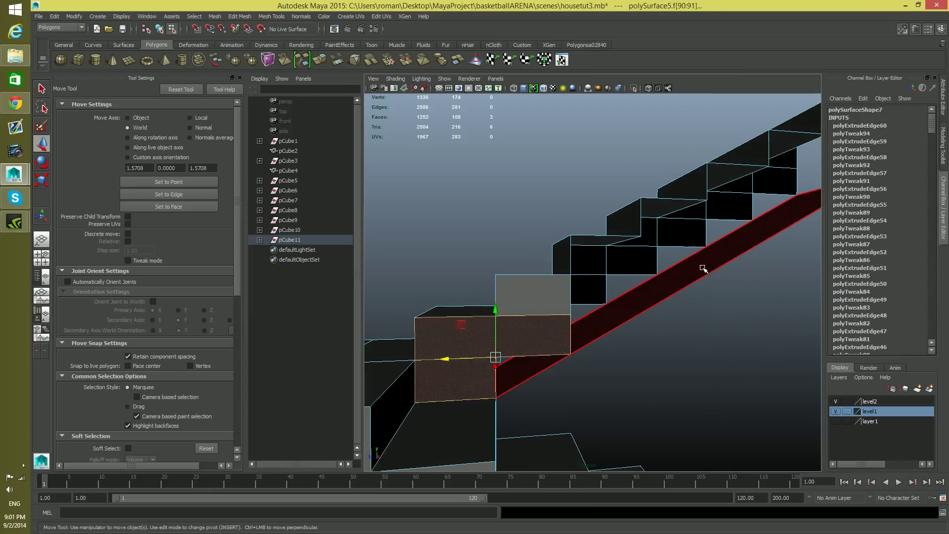
alt+drag(703, 269, 696, 293)
alt+drag(531, 390, 523, 385)
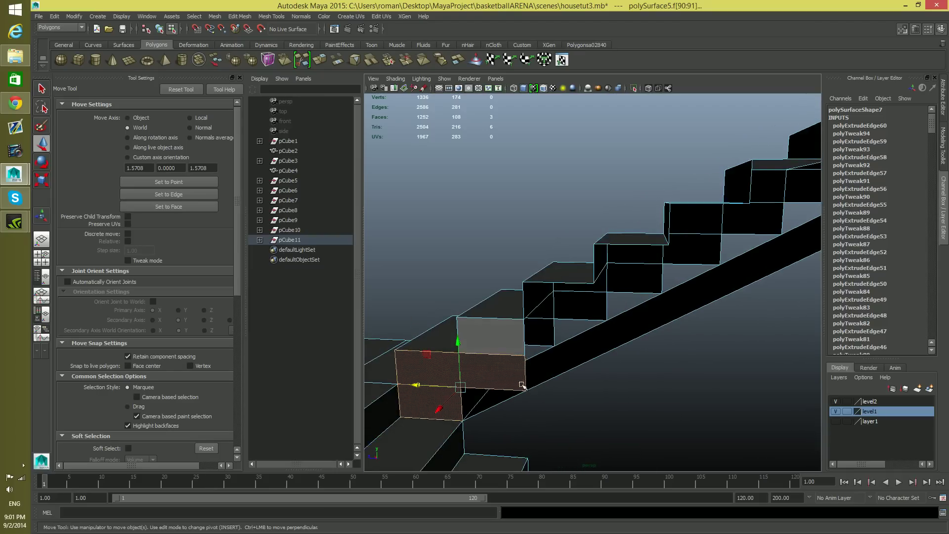
click(493, 371)
click(450, 379)
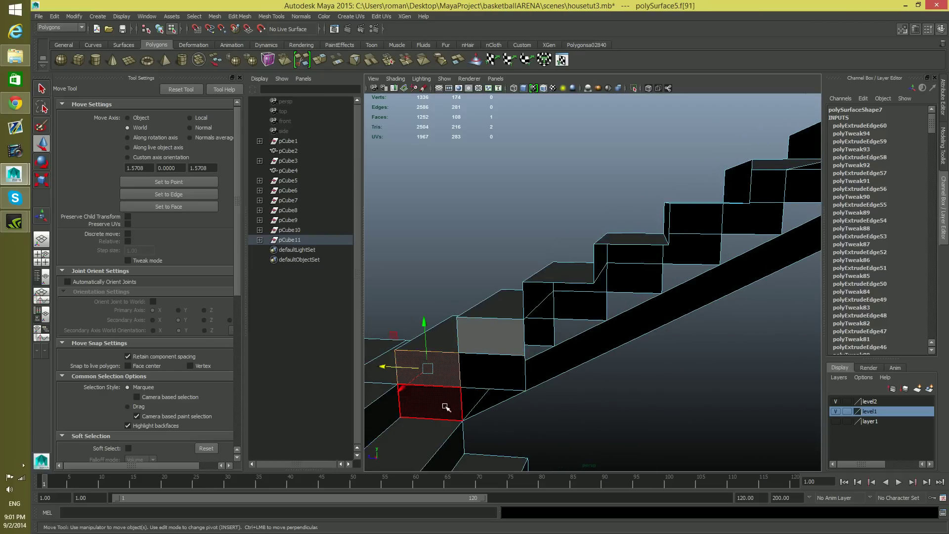
click(445, 407)
- Examine the upper flight's side faces from both sides, picking individual faces to compare their orientation
scroll(531, 433, down, 3)
alt+drag(531, 432, 574, 391)
scroll(752, 424, up, 5)
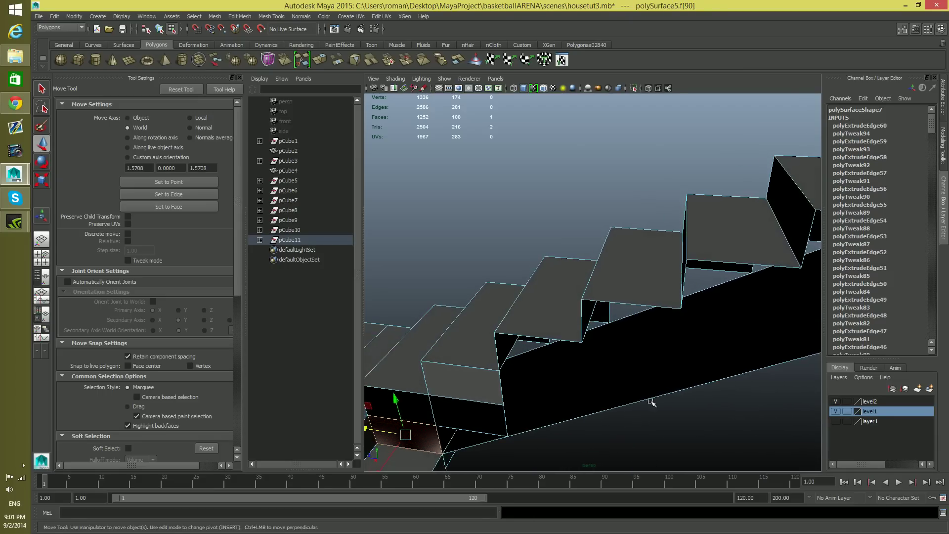
scroll(495, 325, down, 5)
mouse_move(495, 325)
alt+mouse_down()
mouse_move(512, 294)
mouse_move(483, 297)
mouse_move(477, 307)
mouse_move(499, 316)
alt+mouse_up()
click(519, 313)
click(522, 298)
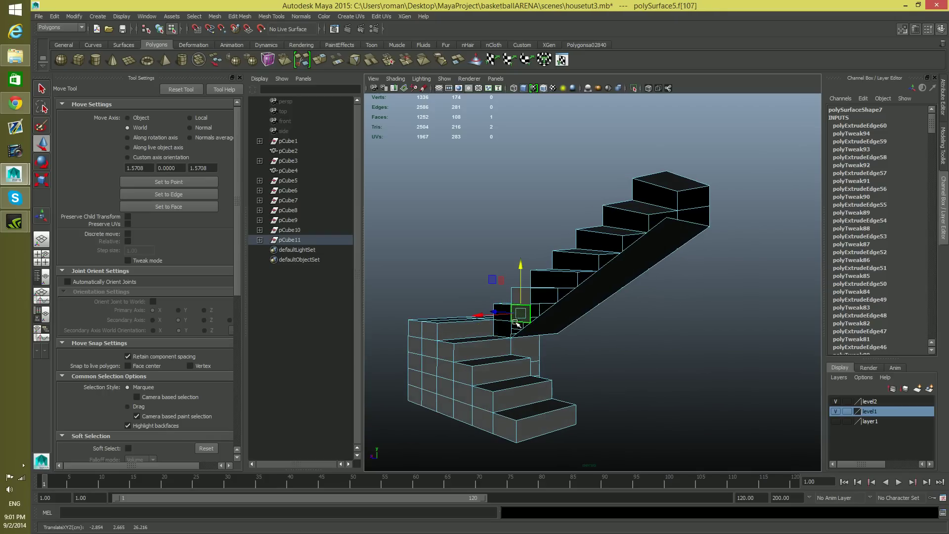
key(f)
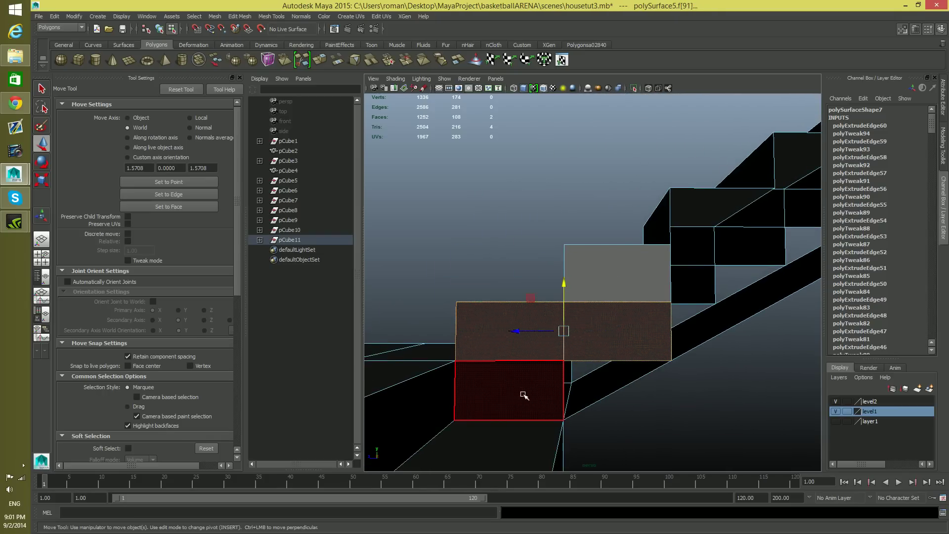
shift+click(524, 395)
alt+drag(494, 413, 423, 406)
click(472, 292)
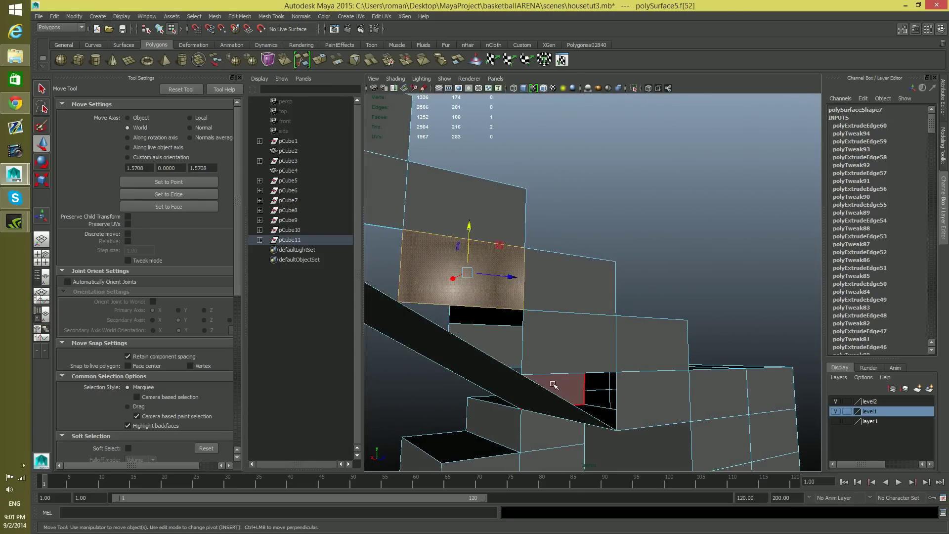
alt+drag(500, 351, 648, 354)
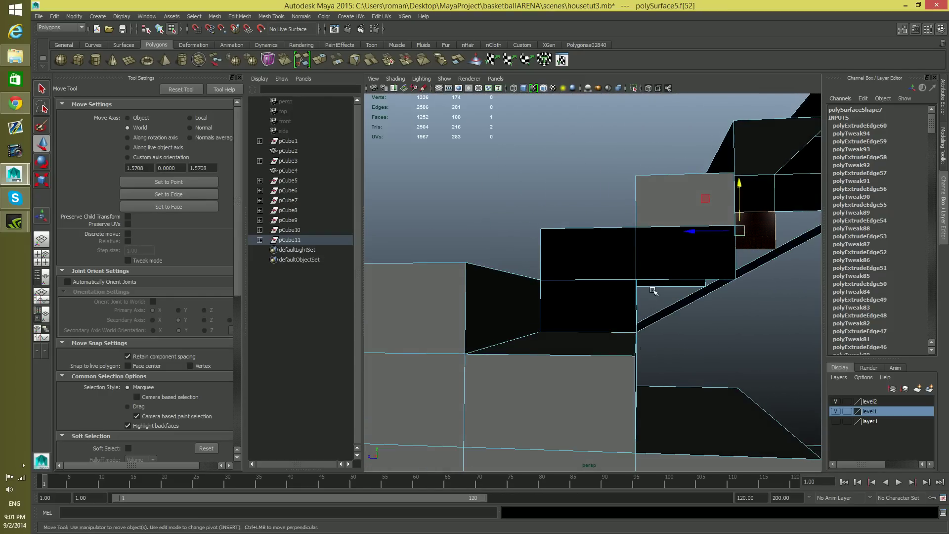
- Reverse the normals of the three dark side faces beside the upper flight's first steps
click(653, 269)
shift+click(607, 270)
shift+click(608, 311)
alt+right_drag(606, 321, 466, 218)
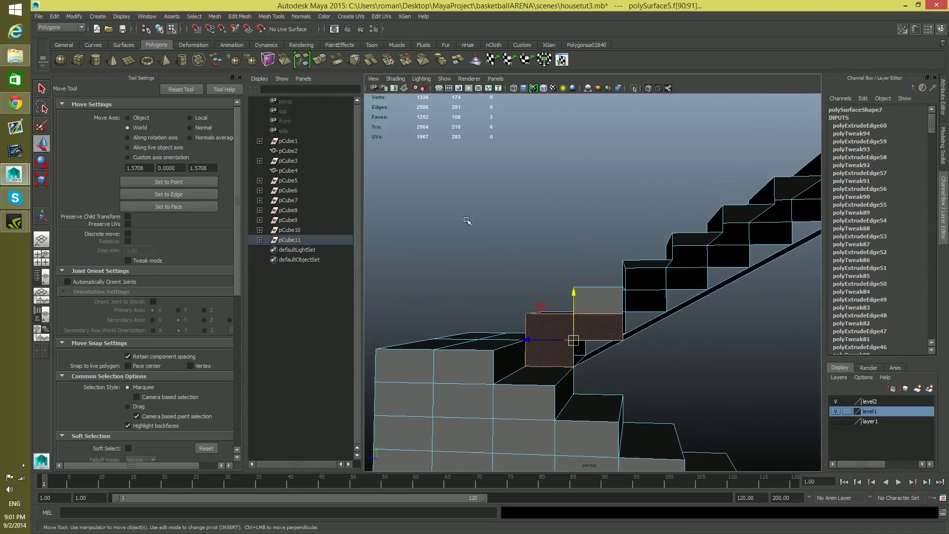
click(301, 16)
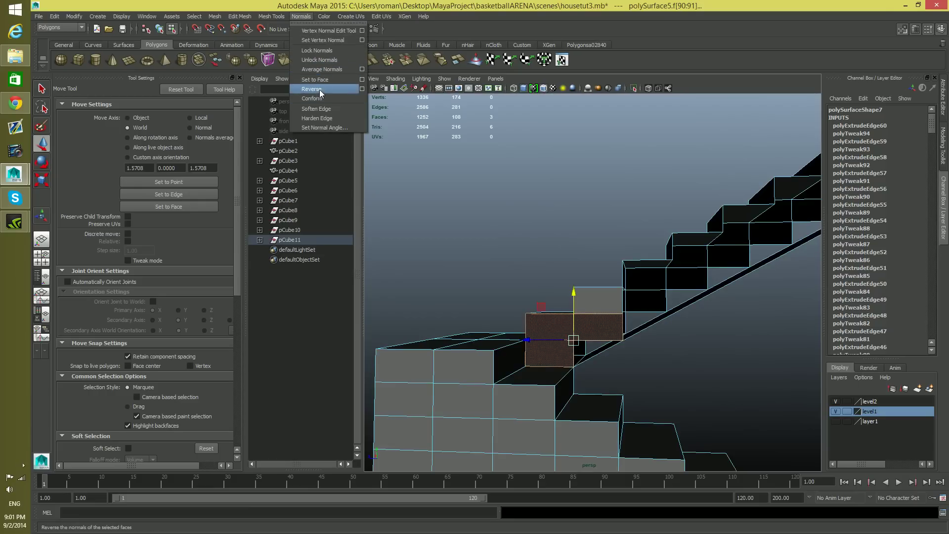
click(320, 69)
alt+middle_drag(683, 349, 612, 378)
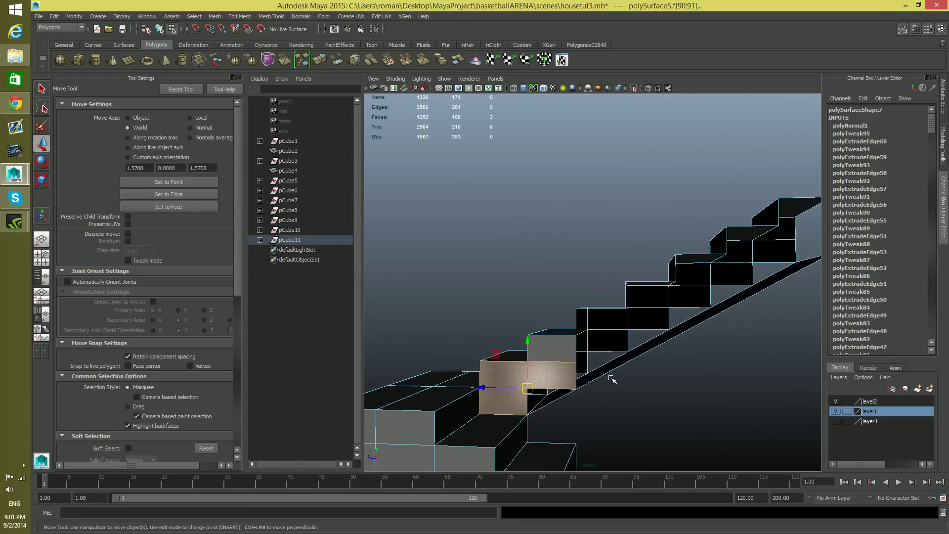
- Extrude the two vertical edges at the end of the side wall one tread along, snapping them to the next step's riser
right_drag(575, 320, 574, 284)
click(569, 329)
shift+click(591, 373)
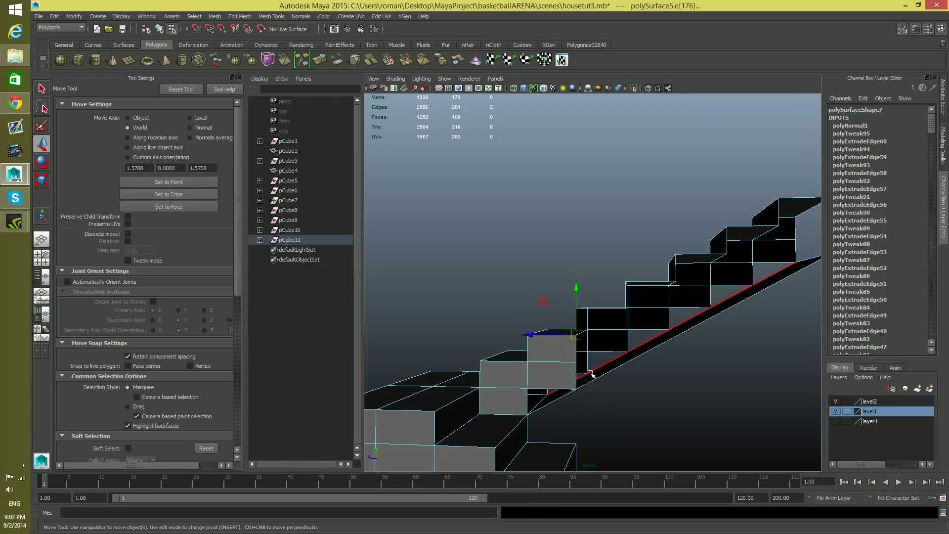
click(319, 60)
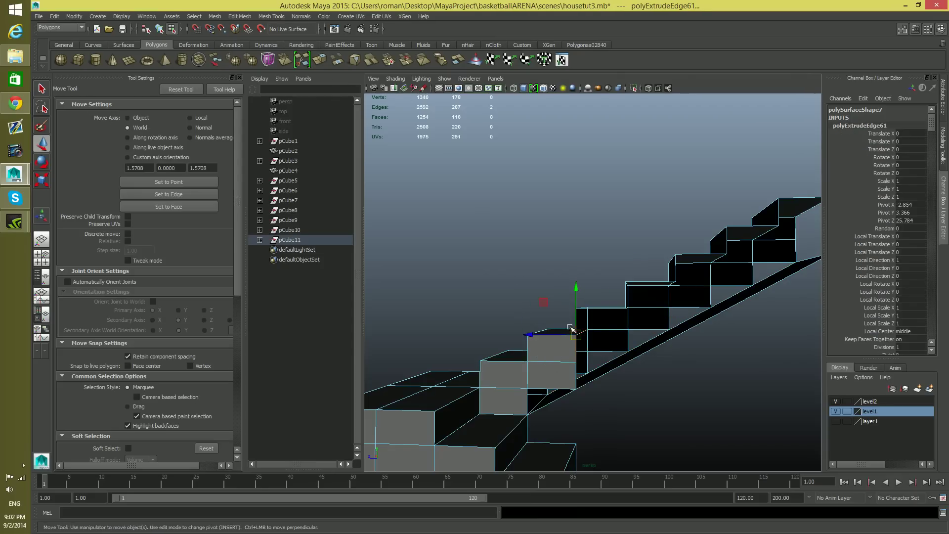
key(v)
drag(535, 336, 626, 335)
alt+middle_drag(649, 370, 567, 425)
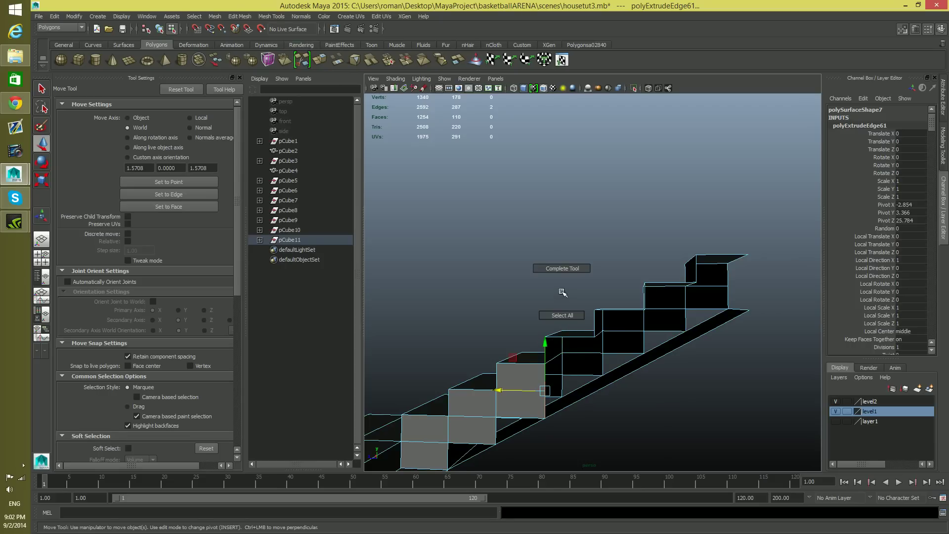
click(546, 352)
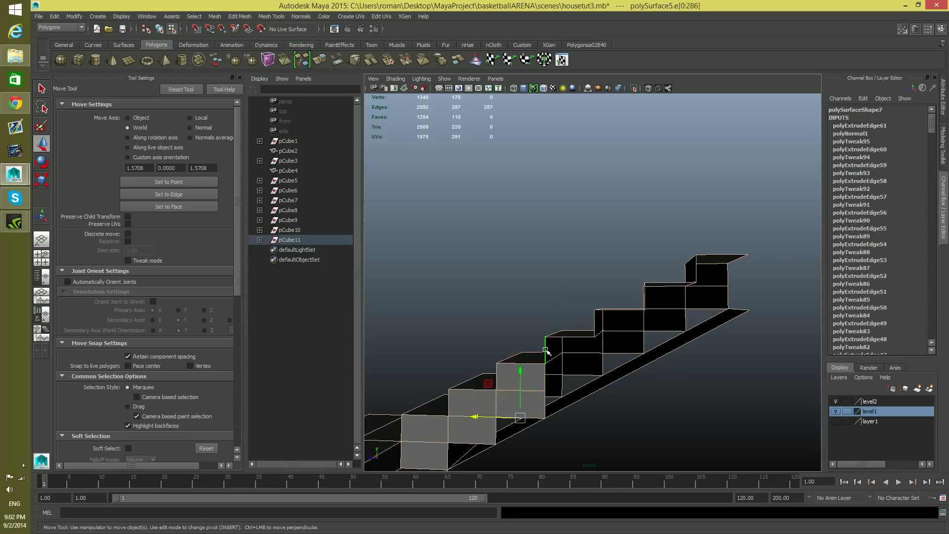
- Extend the side wall along the fourth tread from the top by extruding its two vertical end edges to the next riser
click(545, 378)
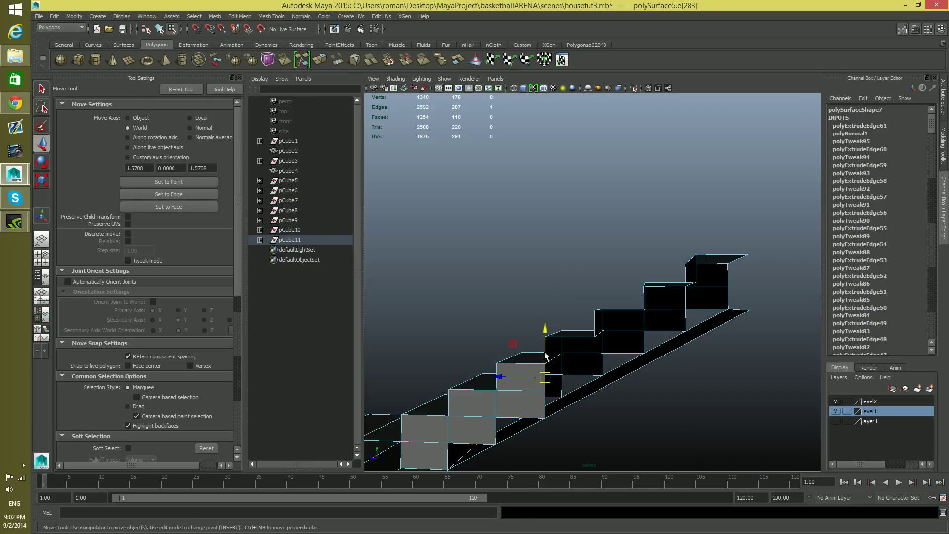
key(q)
shift+click(545, 352)
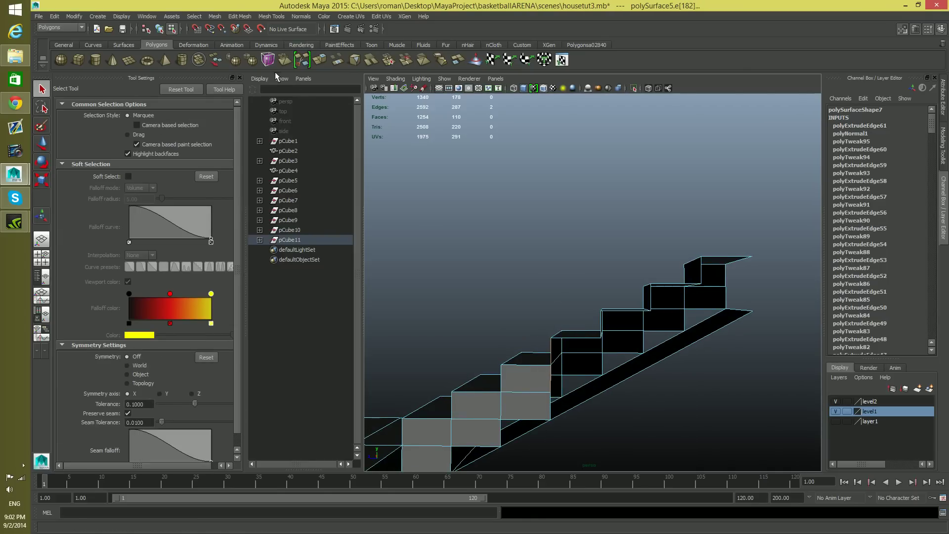
key(ctrl+e)
key(w)
drag(548, 366, 598, 374)
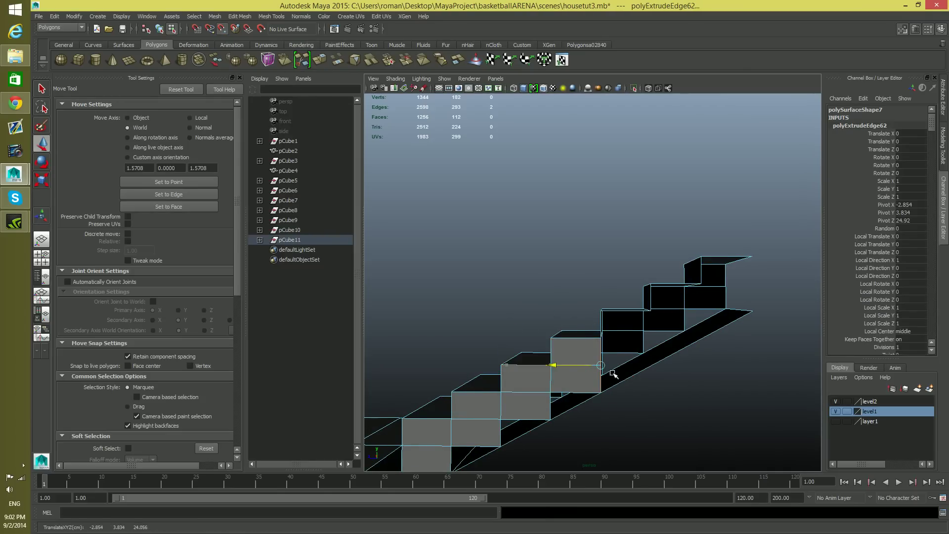
- Extrude the side wall's two vertical end edges along the third tread from the top, snapping them to the next riser
alt+drag(623, 344, 556, 328)
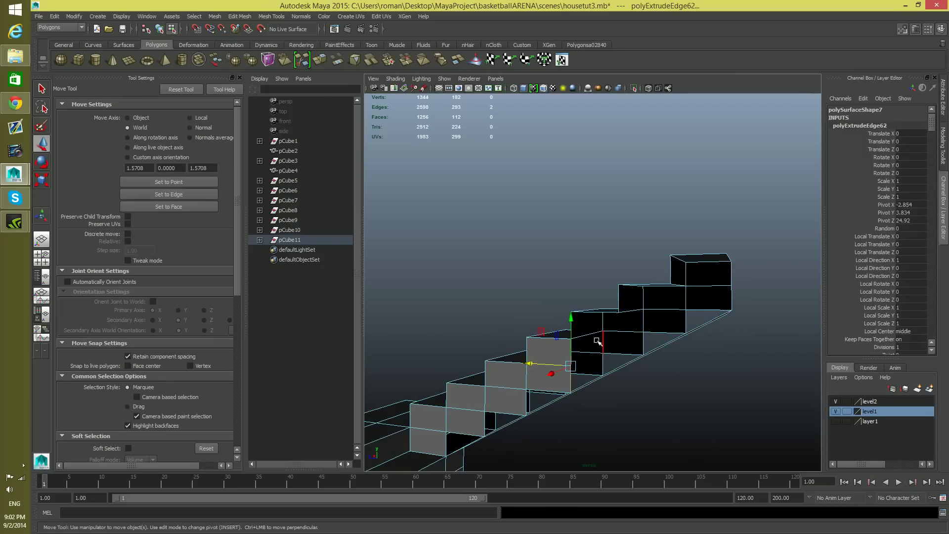
key(q)
click(572, 332)
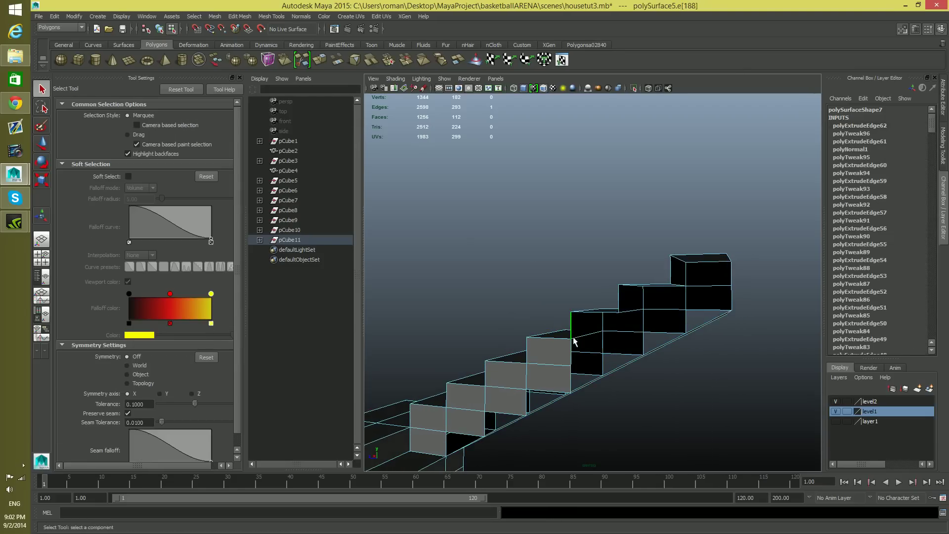
click(319, 60)
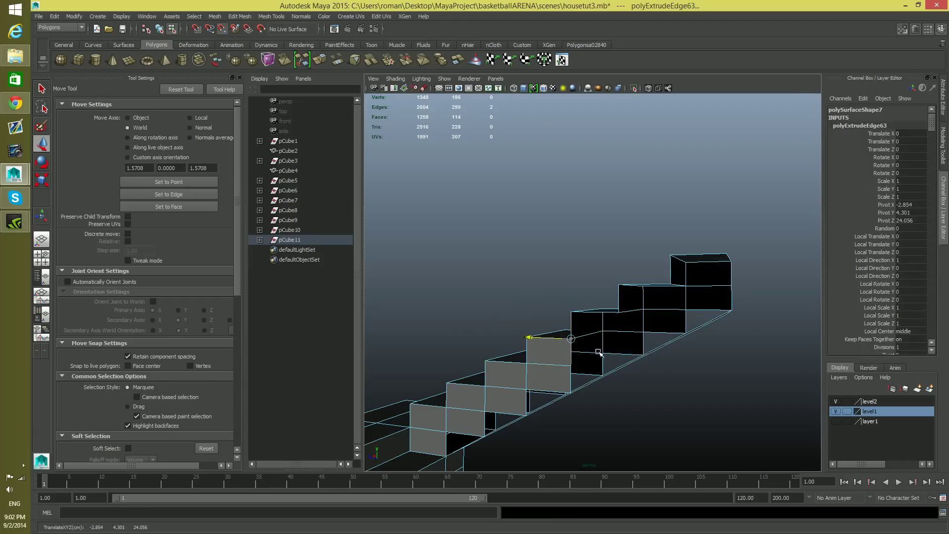
drag(530, 338, 577, 339)
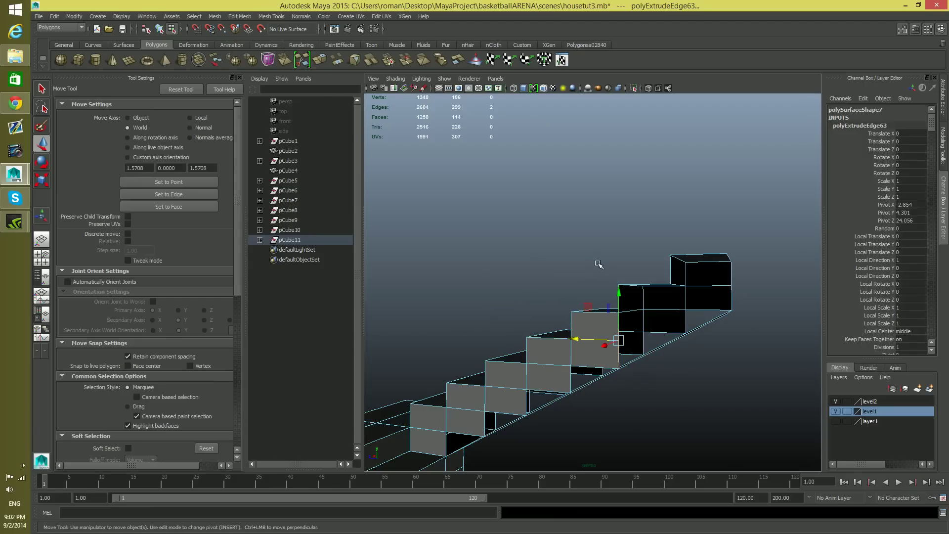
- Select the two vertical edges at the side wall's new end and extrude them along the second tread from the top to its riser
click(619, 292)
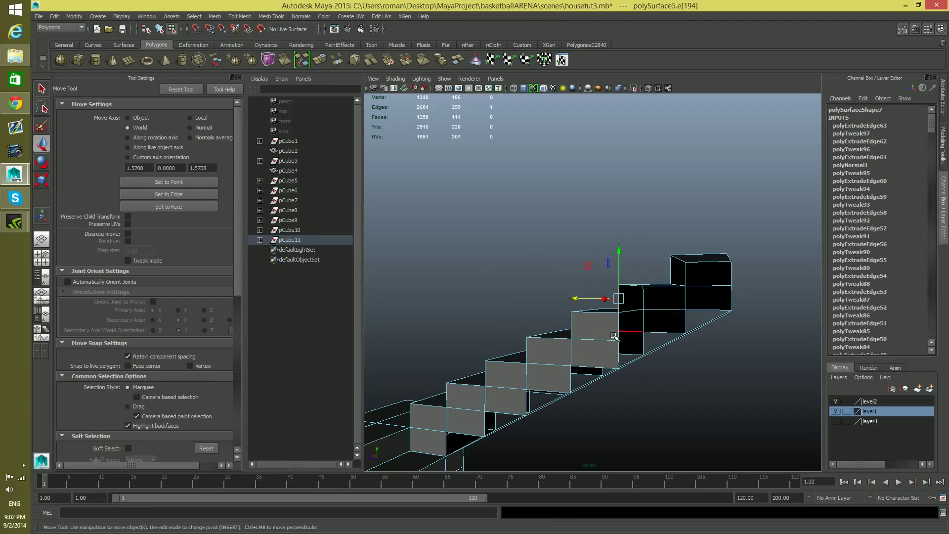
click(621, 322)
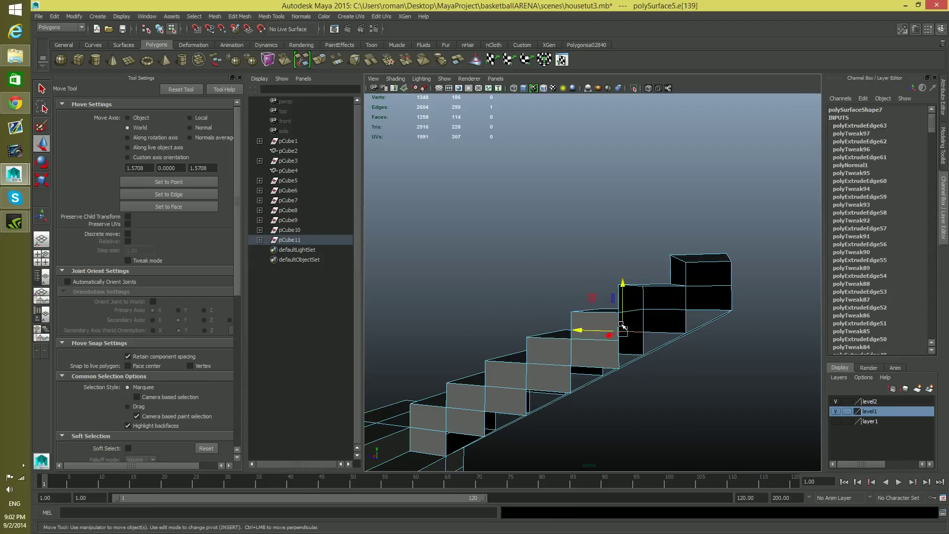
key(q)
shift+click(616, 307)
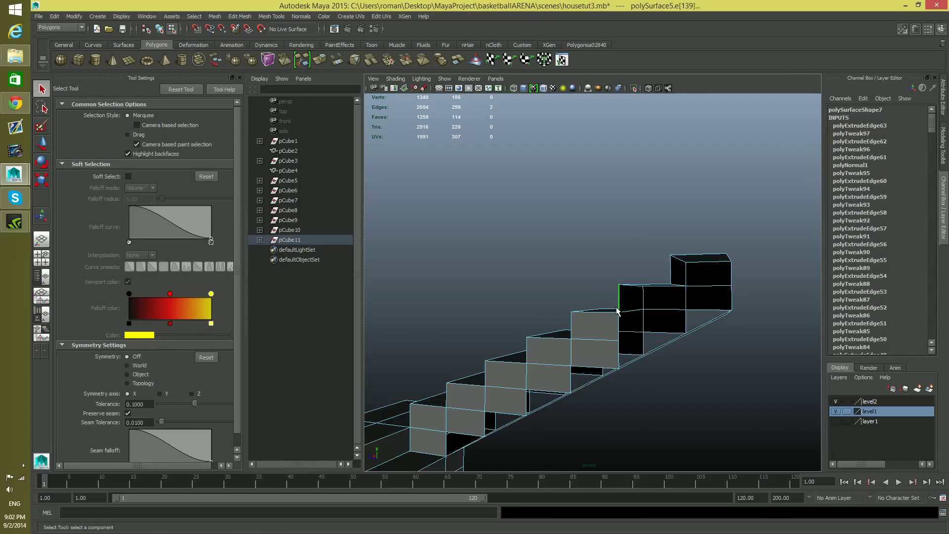
click(625, 335)
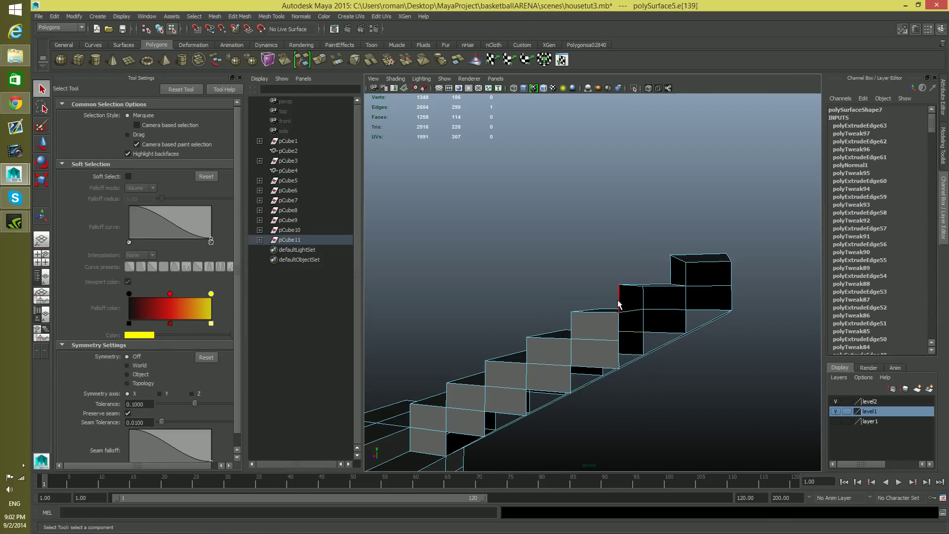
alt+right_drag(612, 337, 752, 383)
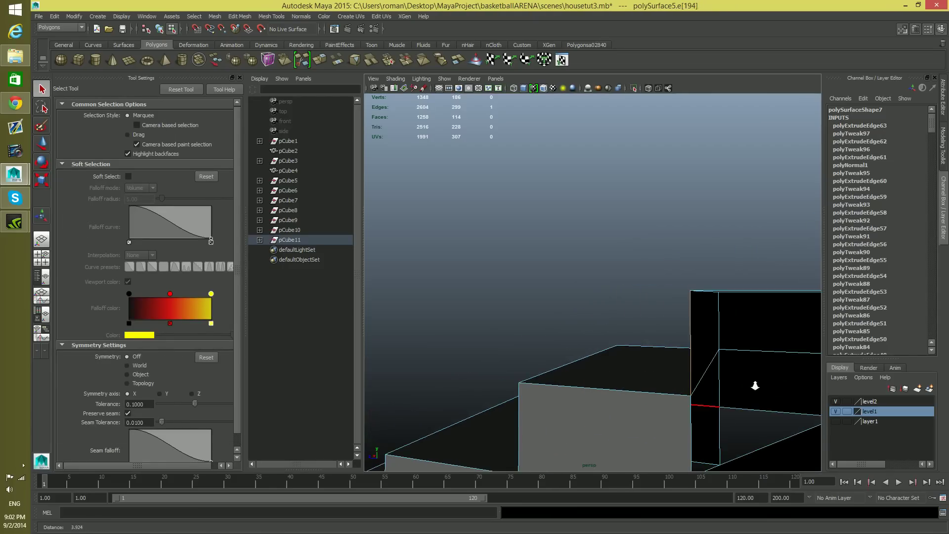
shift+click(692, 423)
alt+drag(691, 423, 573, 355)
click(573, 355)
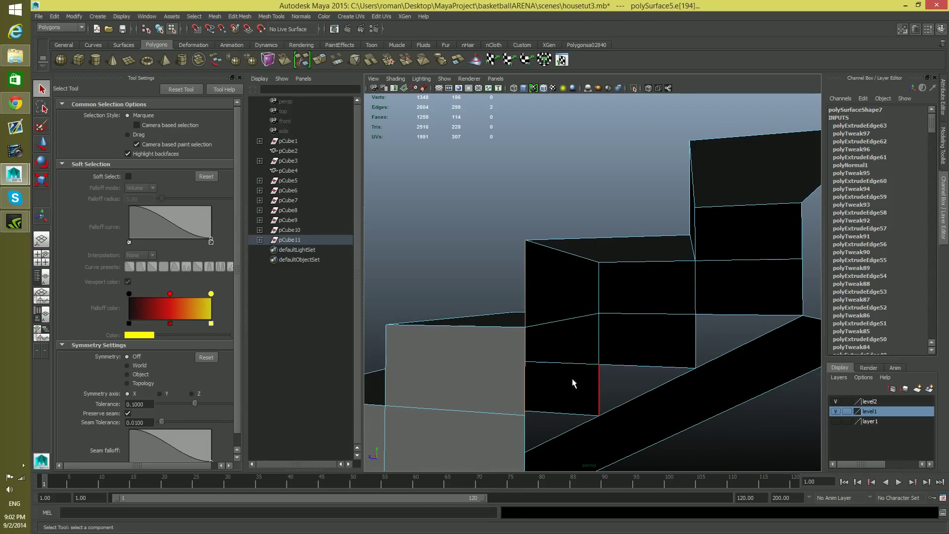
click(319, 59)
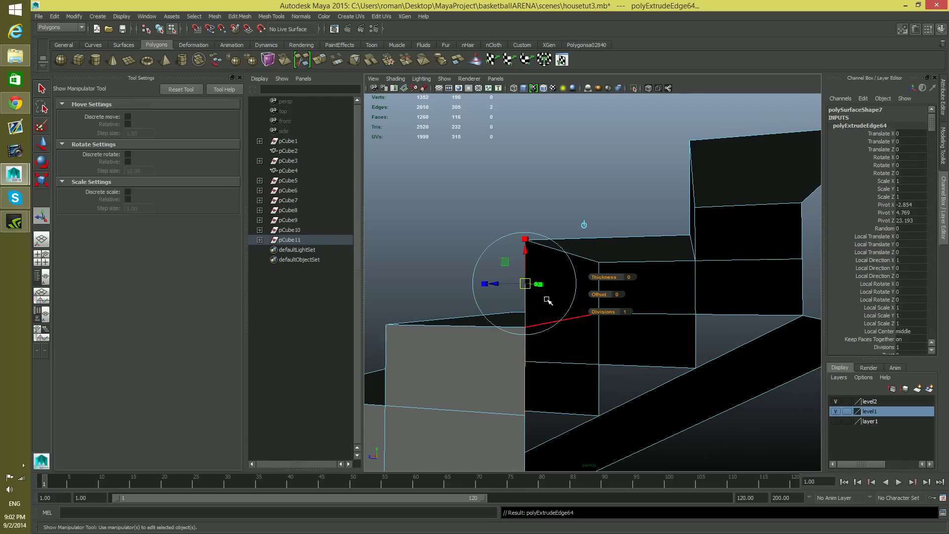
key(w)
drag(484, 327, 566, 342)
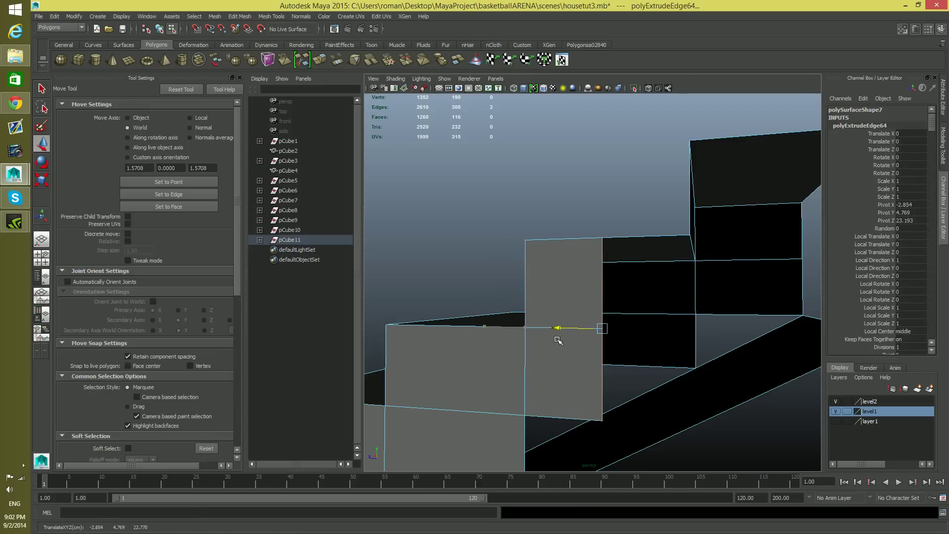
drag(644, 345, 642, 345)
key(ctrl+z)
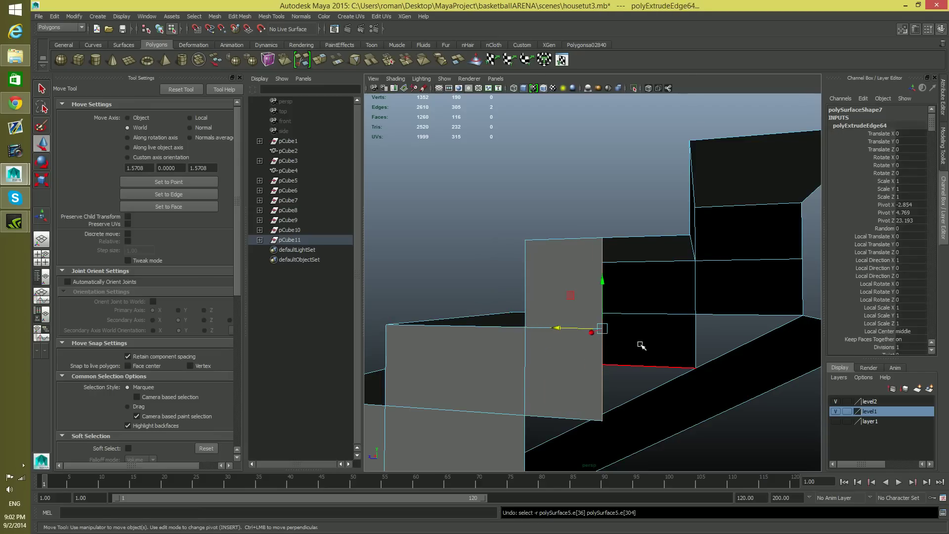
drag(556, 328, 676, 329)
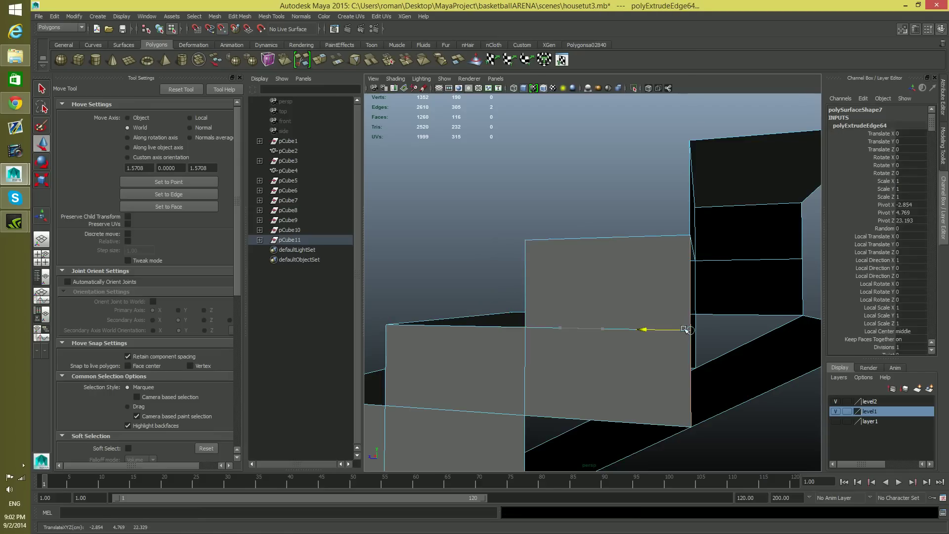
- Extrude the side wall's last two vertical edges along the top tread to the end of the upper flight
scroll(692, 329, down, 2)
click(632, 273)
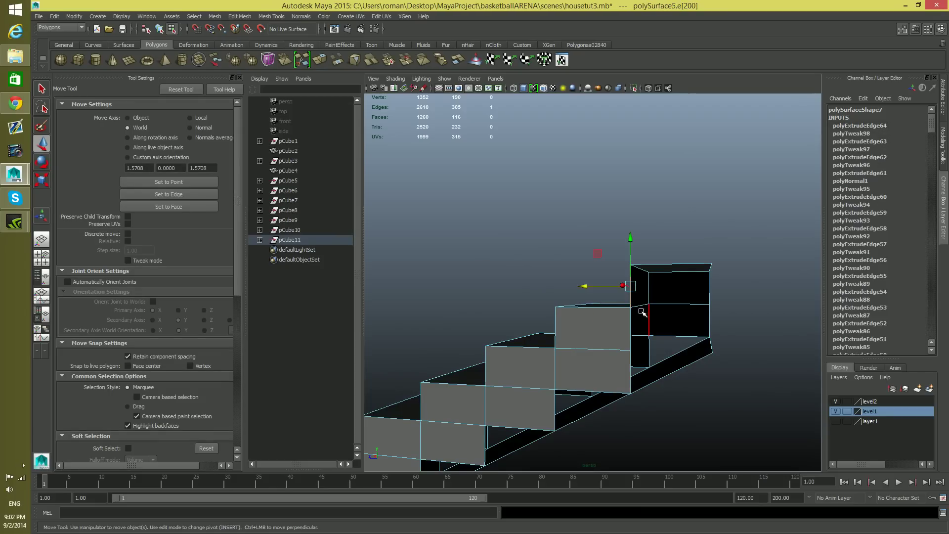
shift+click(629, 330)
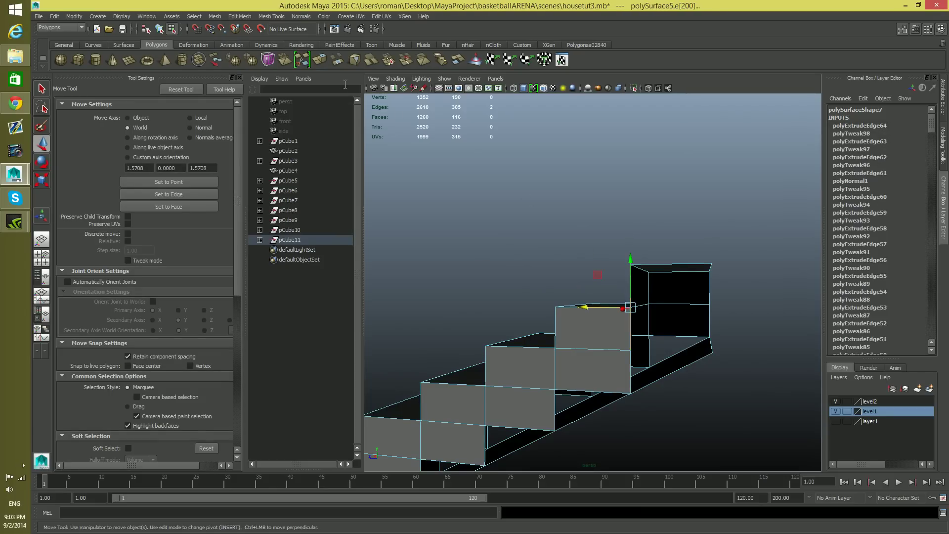
click(320, 60)
drag(593, 307, 711, 307)
- Try to insert six evenly spaced edge loops across the upper flight's sloped underside
scroll(481, 374, down, 3)
alt+drag(585, 327, 532, 258)
key(F8)
shift+right_drag(532, 258, 518, 265)
alt+drag(520, 223, 511, 274)
key(ctrl+z)
right_click(514, 261)
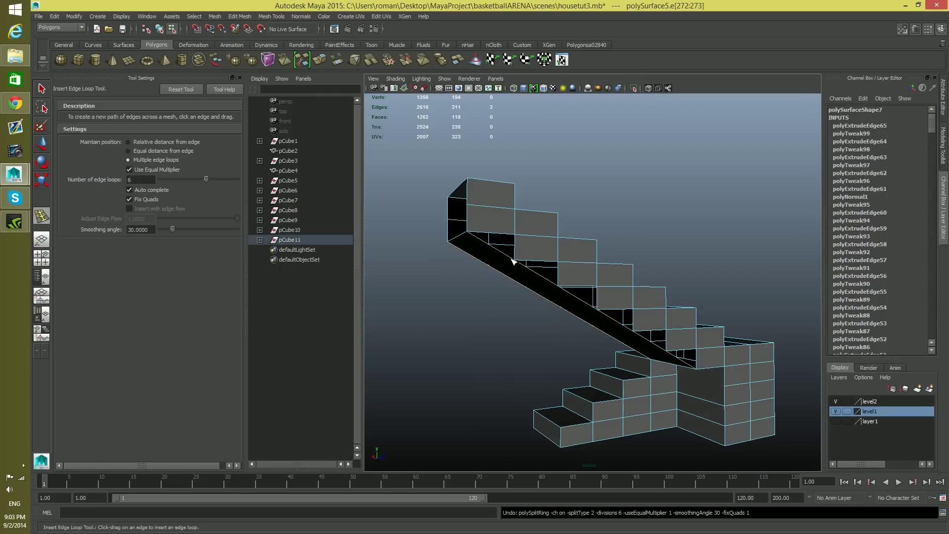
- Restart the Insert Edge Loop Tool on the staircase and reset it to single loops at relative distance from edge
key(F8)
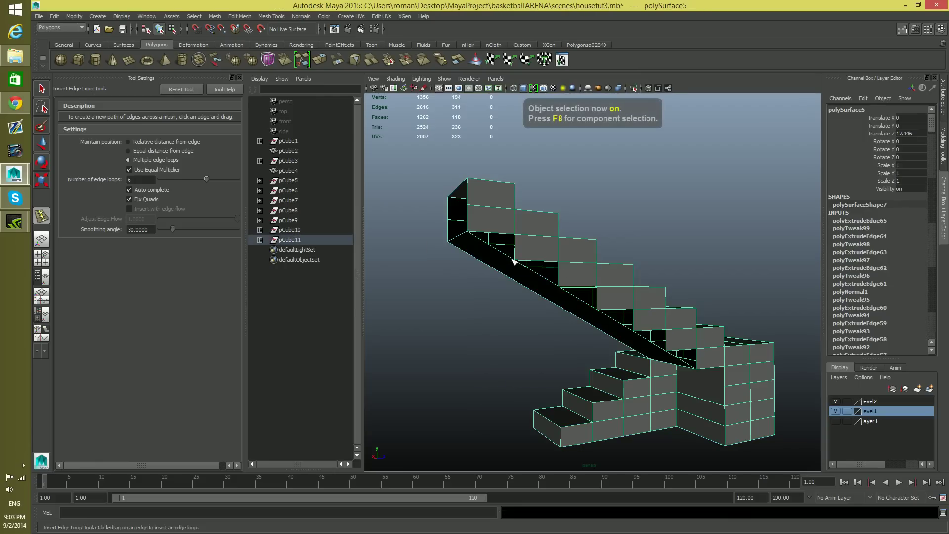
shift+right_click(513, 262)
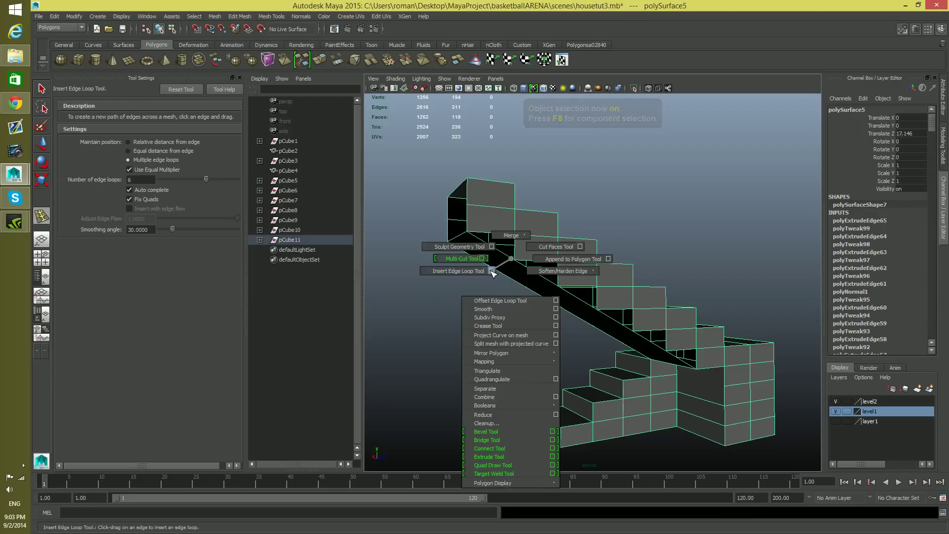
click(493, 271)
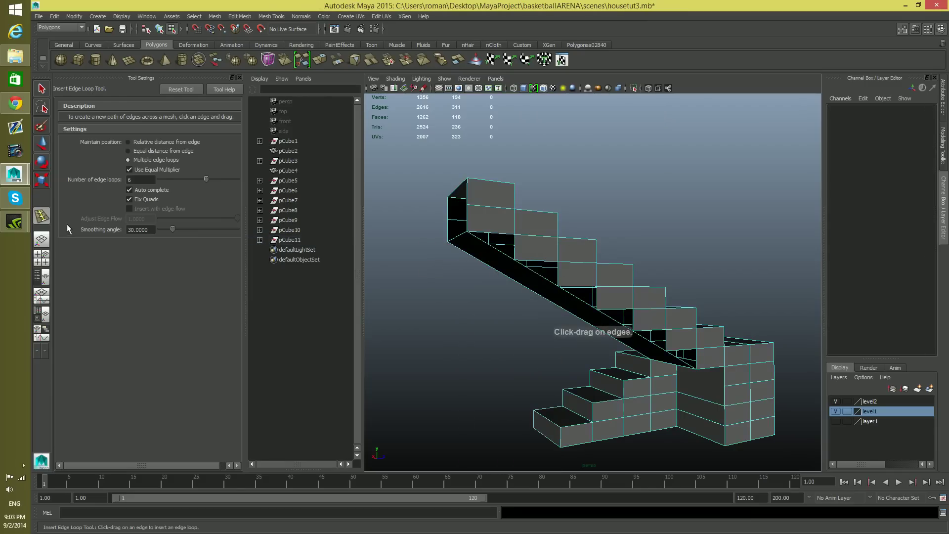
click(175, 89)
- Insert five edge loops across the upper flight's sloped underside, spaced roughly one per step from the top downward
alt+drag(502, 296, 665, 287)
click(665, 222)
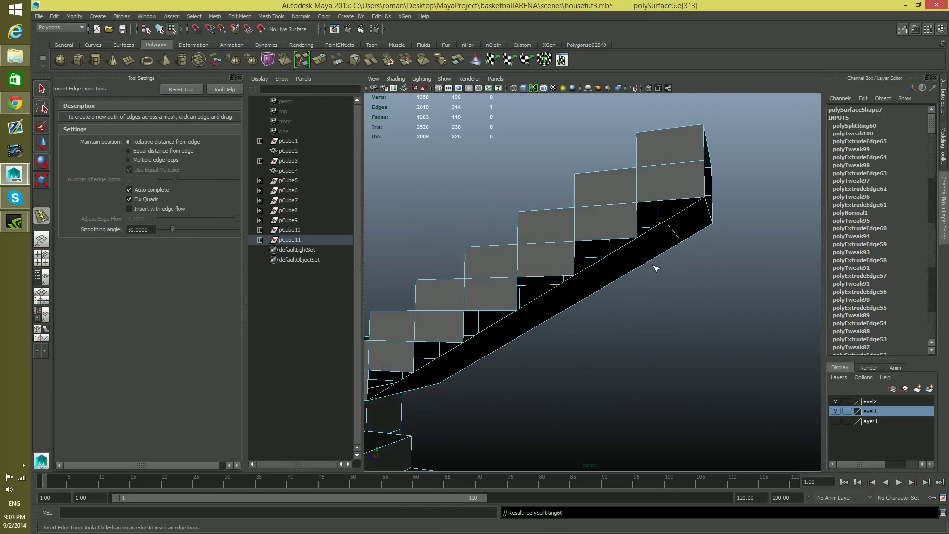
mouse_move(611, 257)
alt+mouse_down()
mouse_move(635, 290)
mouse_move(617, 258)
alt+mouse_up()
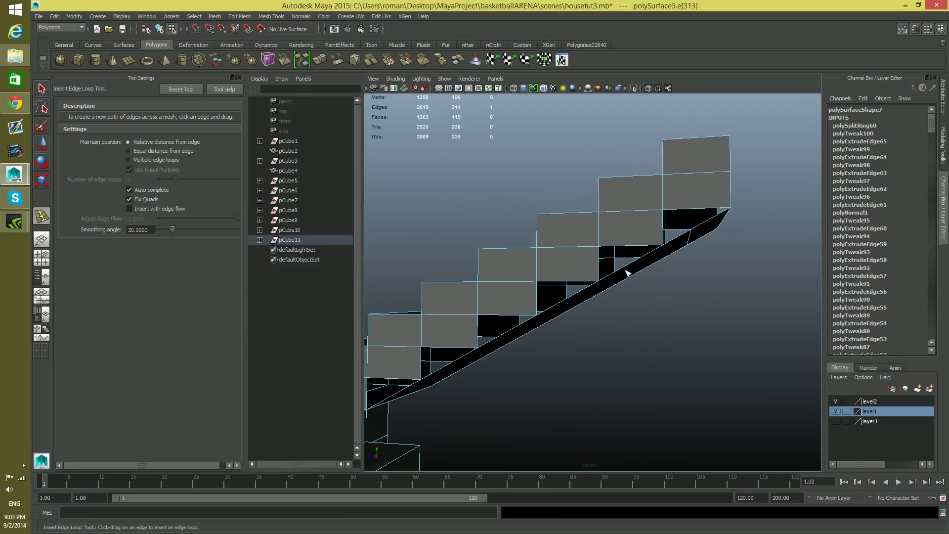
click(626, 271)
alt+drag(613, 326, 610, 263)
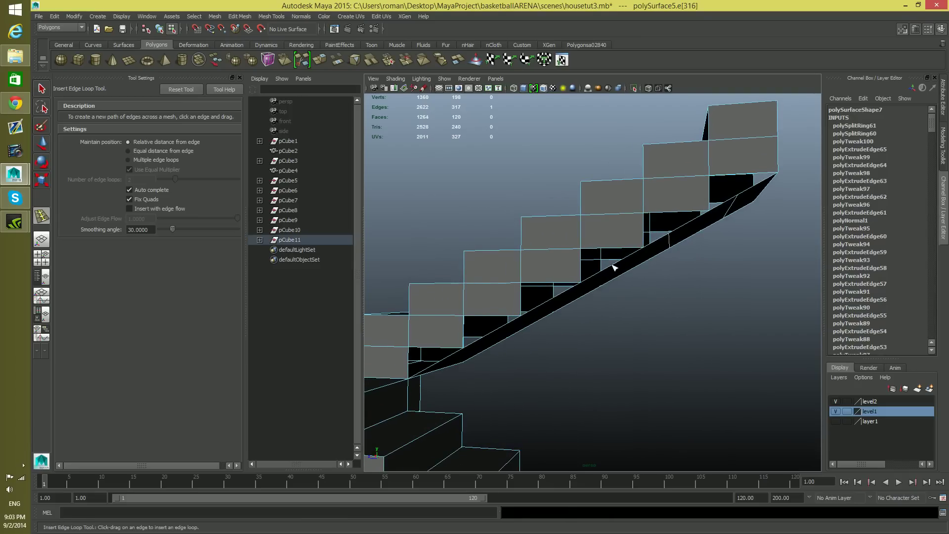
click(611, 266)
click(541, 304)
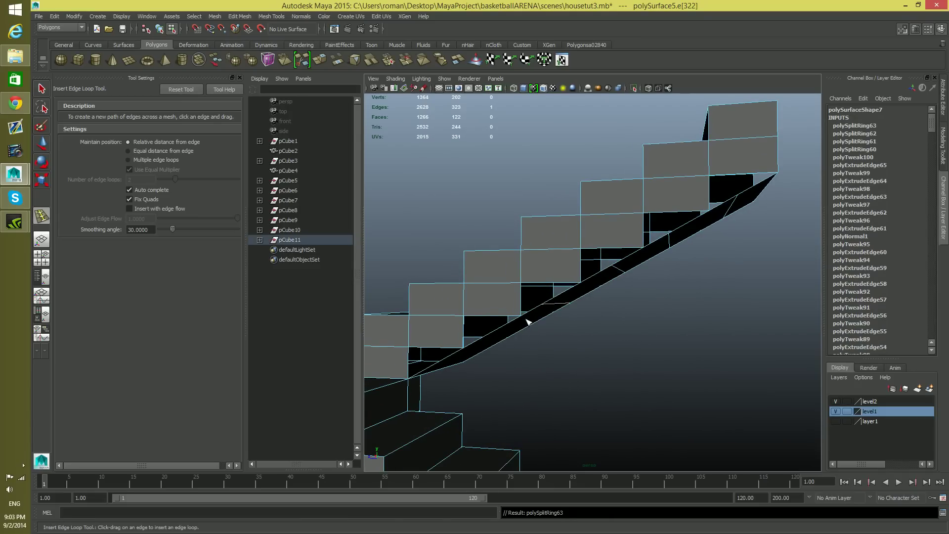
click(500, 336)
- Move the uppermost inserted underside edge horizontally and vertically, snapping it to the lower corner of the side wall above
alt+drag(491, 389, 601, 349)
alt+middle_drag(561, 332, 596, 375)
alt+drag(595, 375, 509, 363)
alt+drag(644, 335, 662, 339)
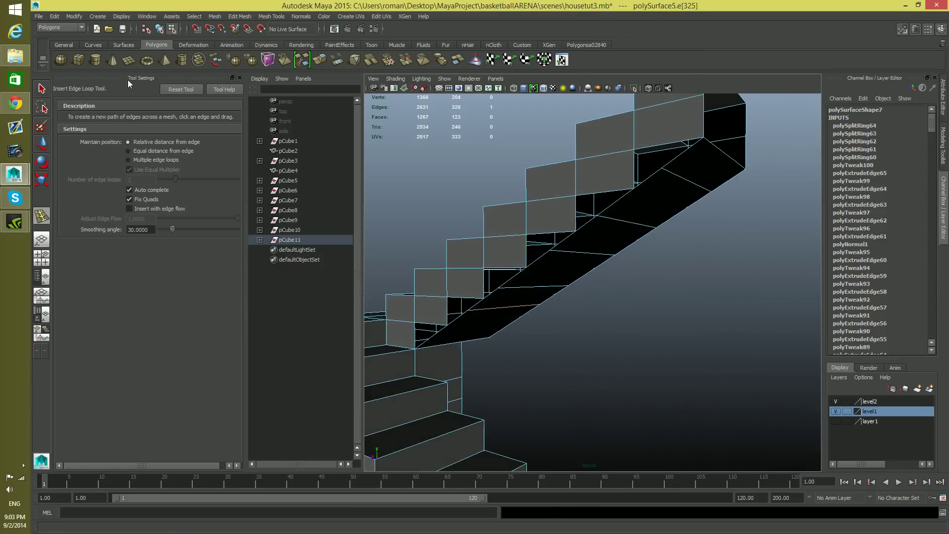
key(q)
click(681, 205)
alt+drag(682, 205, 610, 255)
key(w)
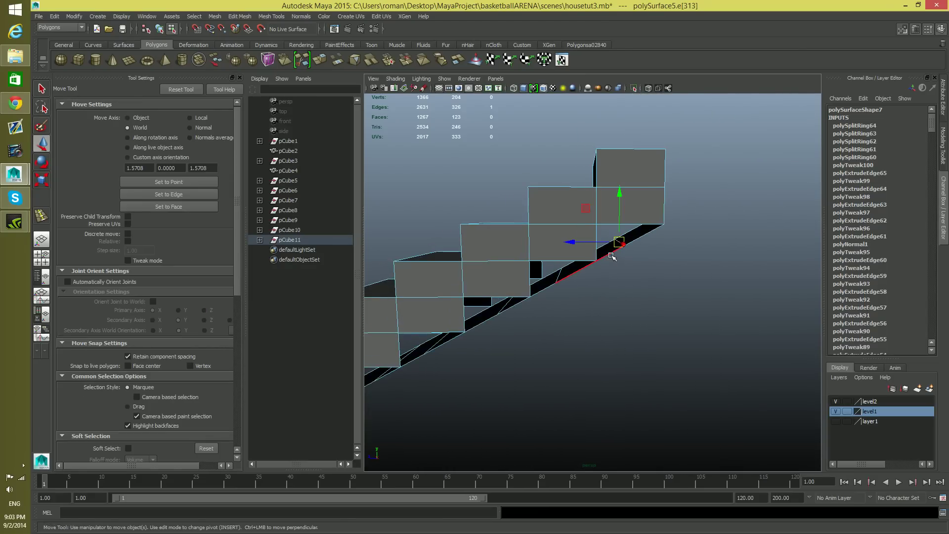
mouse_move(572, 243)
mouse_down()
mouse_move(562, 248)
mouse_move(590, 248)
mouse_up()
drag(597, 192, 579, 237)
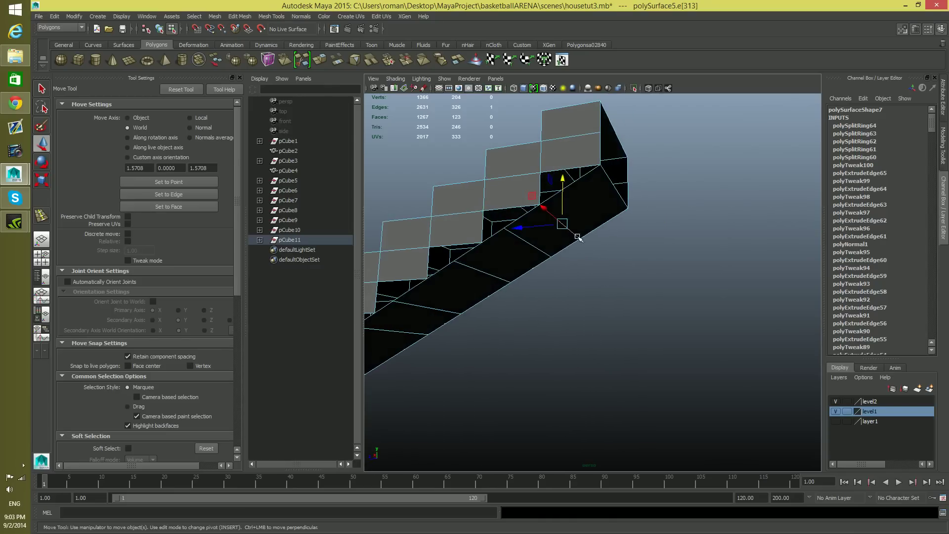
- Snap the second inserted underside edge from the top to the side wall's next lower corner, adjusting its depth and height
alt+drag(538, 193, 667, 217)
click(664, 225)
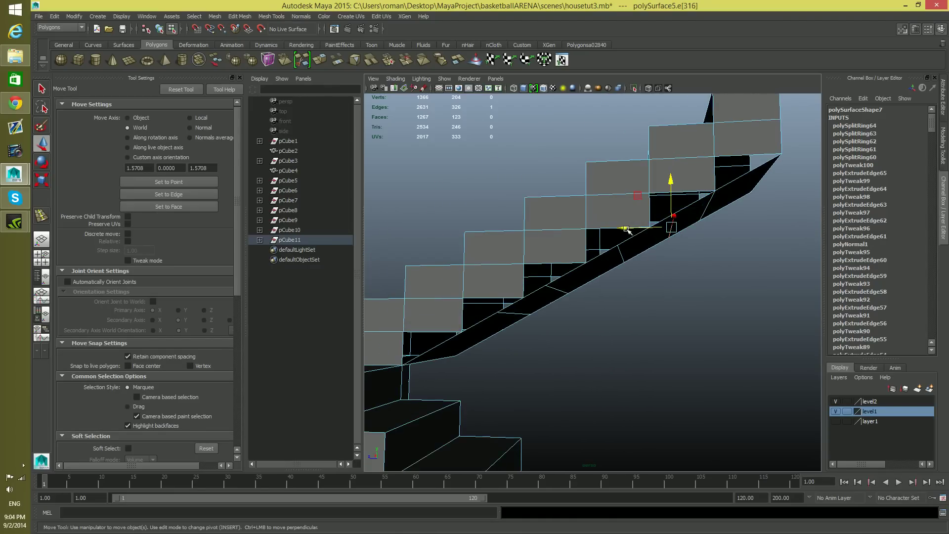
drag(624, 227, 669, 234)
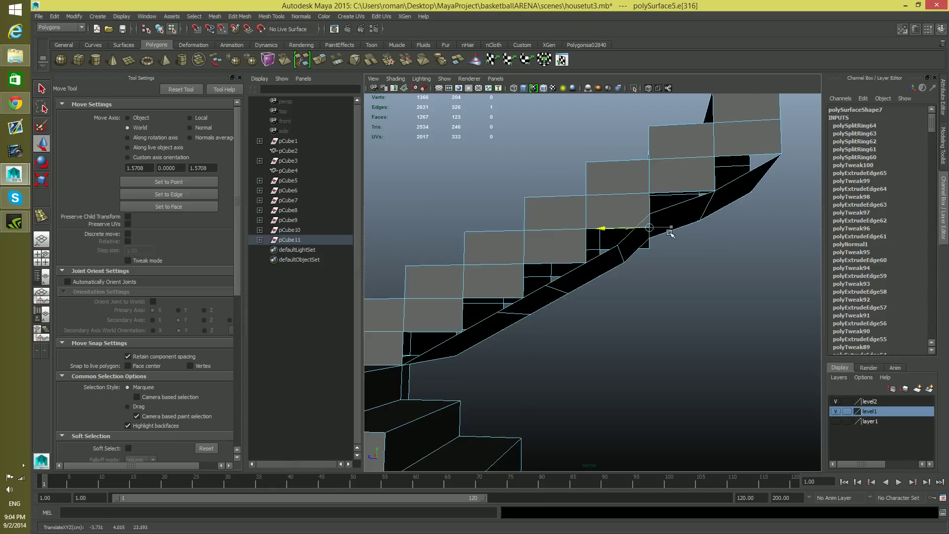
drag(650, 190, 630, 261)
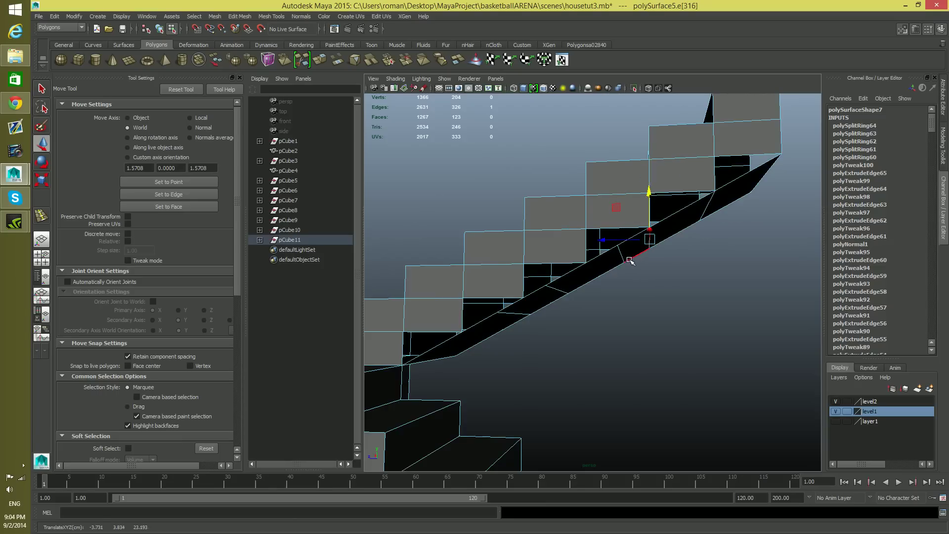
- Align the third inserted underside edge from the top with the corresponding lower corner of the side wall along both axes
click(621, 254)
alt+middle_drag(621, 255, 666, 257)
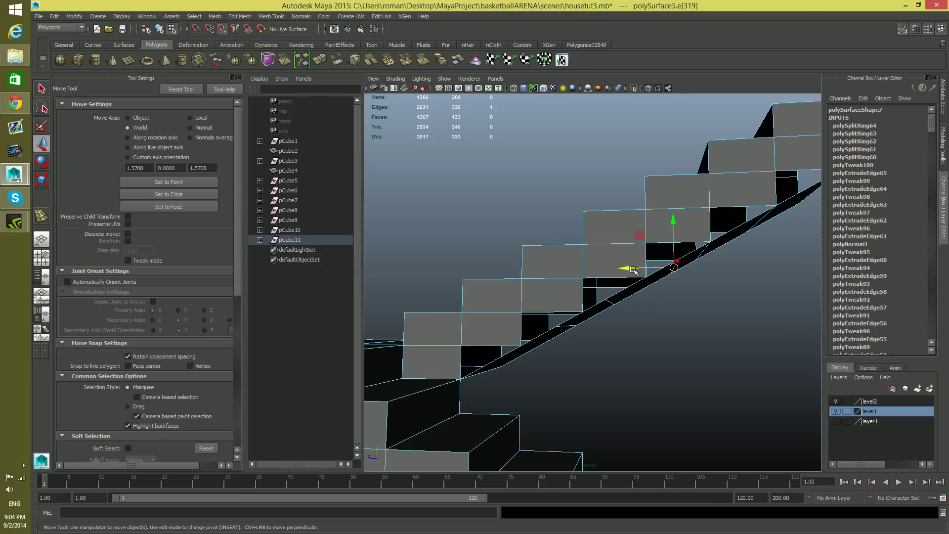
drag(629, 269, 624, 271)
drag(646, 229, 655, 283)
- Move the fourth inserted underside edge from the top onto the side wall's next lower corner, adjusting its depth and height
click(610, 301)
alt+middle_drag(616, 335, 615, 314)
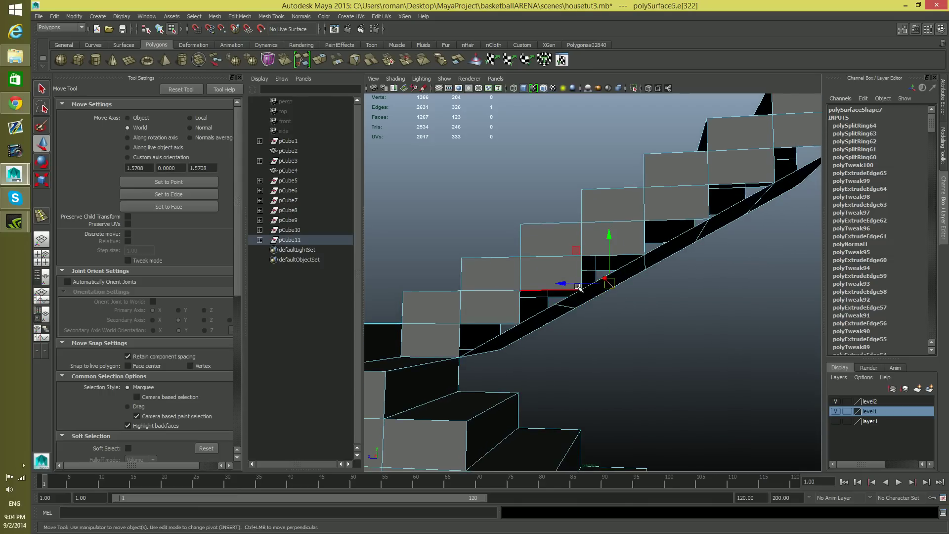
drag(567, 283, 565, 283)
drag(595, 236, 648, 281)
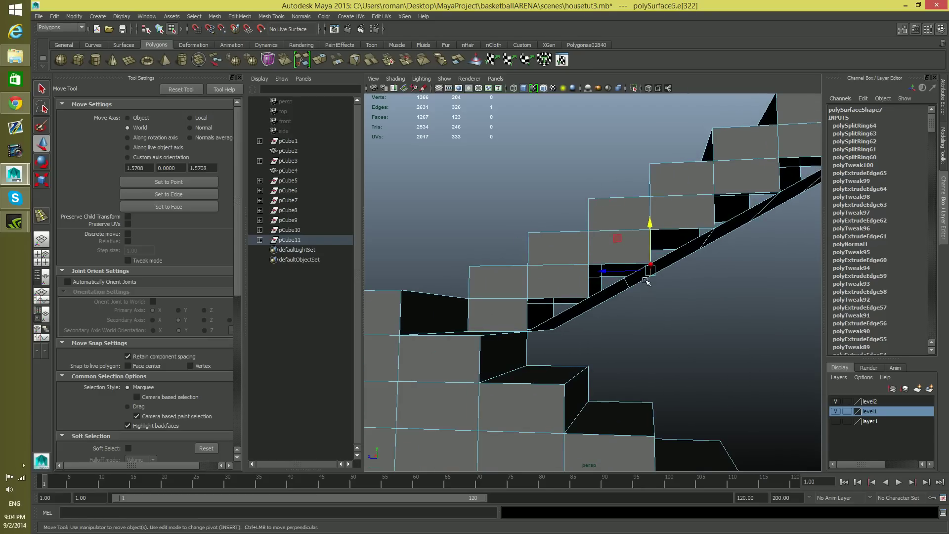
- Align the fifth inserted underside edge with the side wall's lower corner along both axes, and return to object selection
click(625, 282)
drag(585, 285, 580, 283)
drag(602, 240, 605, 306)
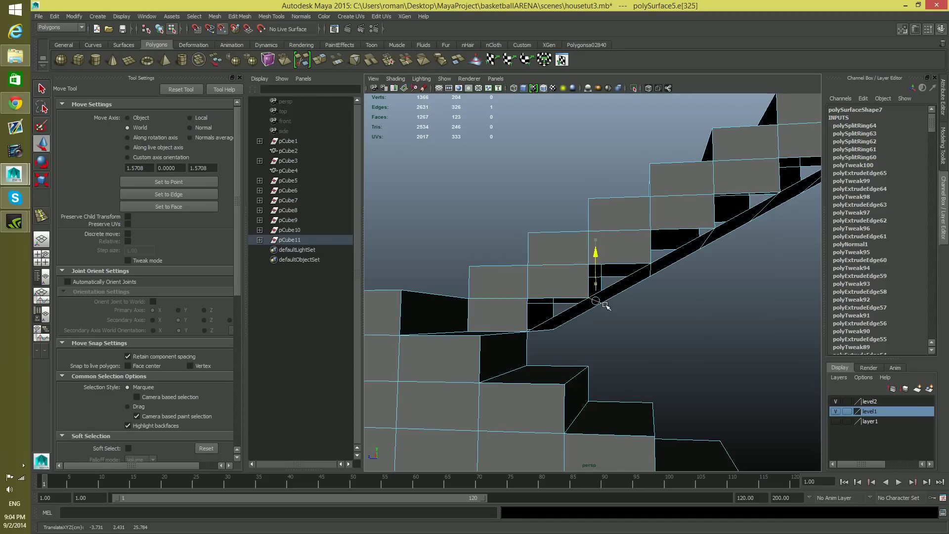
mouse_move(662, 342)
alt+mouse_down()
mouse_move(629, 326)
mouse_move(709, 345)
mouse_move(655, 333)
alt+mouse_up()
key(F8)
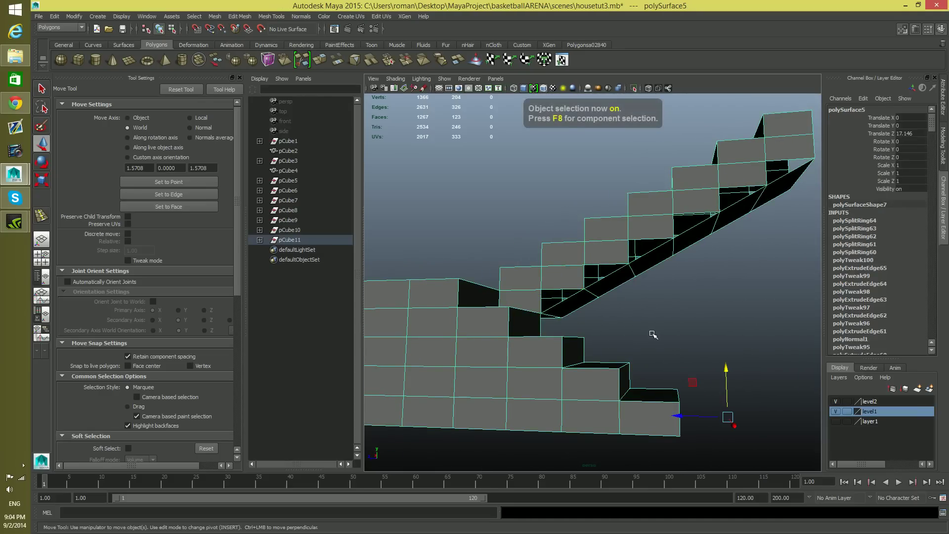
- Select all vertices of the staircase and merge them with Merge Components, finishing in object selection
alt+middle_drag(650, 332, 587, 351)
mouse_move(587, 351)
alt+mouse_down()
mouse_move(569, 356)
mouse_move(604, 362)
mouse_move(560, 350)
mouse_move(603, 361)
mouse_move(593, 351)
mouse_move(559, 360)
mouse_move(657, 348)
mouse_move(562, 364)
mouse_move(587, 357)
alt+mouse_up()
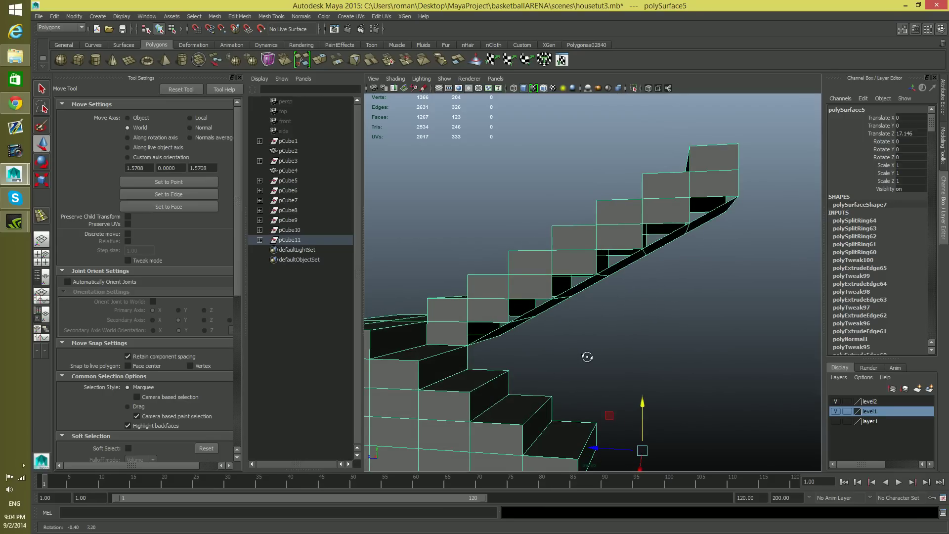
alt+right_drag(587, 356, 682, 307)
alt+drag(682, 306, 578, 307)
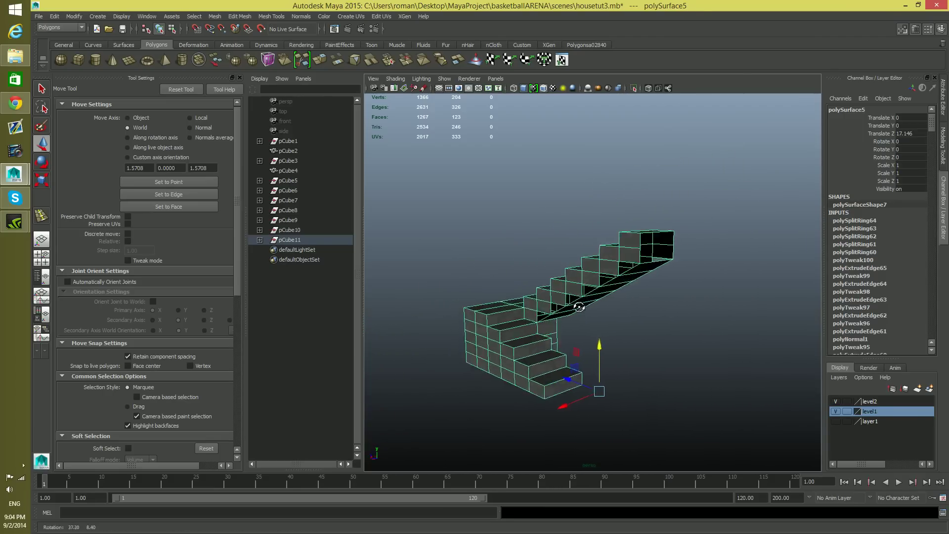
alt+drag(453, 307, 568, 319)
right_drag(569, 319, 567, 295)
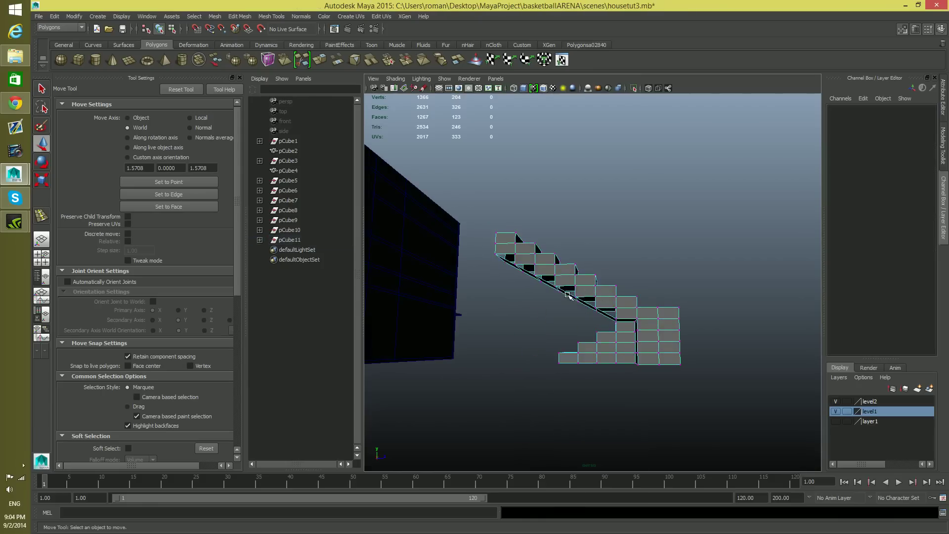
drag(637, 371, 609, 406)
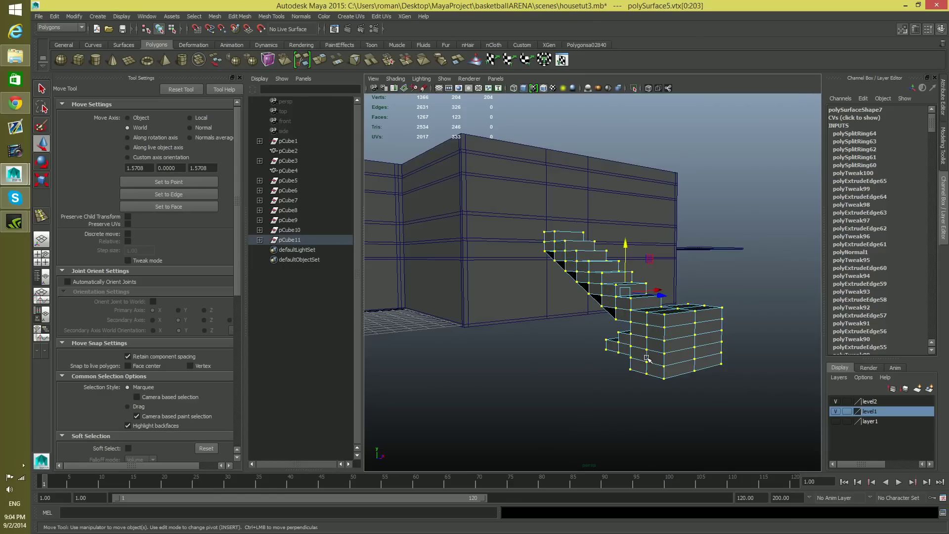
alt+drag(596, 295, 538, 334)
alt+drag(593, 335, 681, 374)
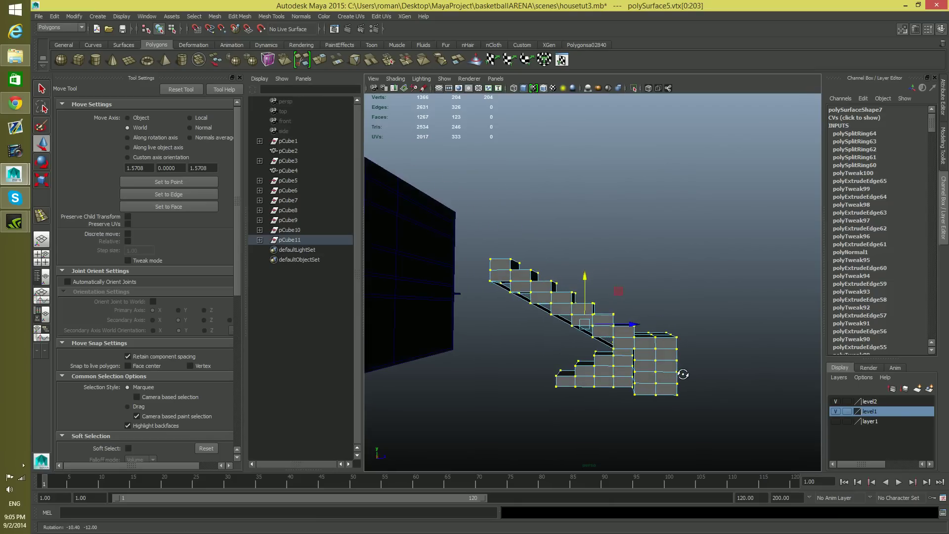
alt+right_drag(682, 374, 696, 394)
alt+middle_drag(697, 394, 693, 368)
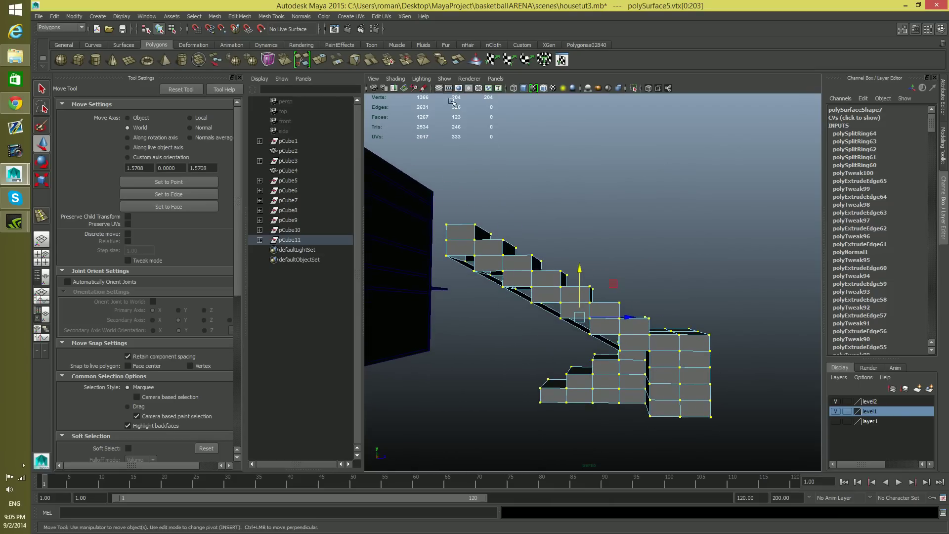
click(215, 16)
mouse_move(240, 17)
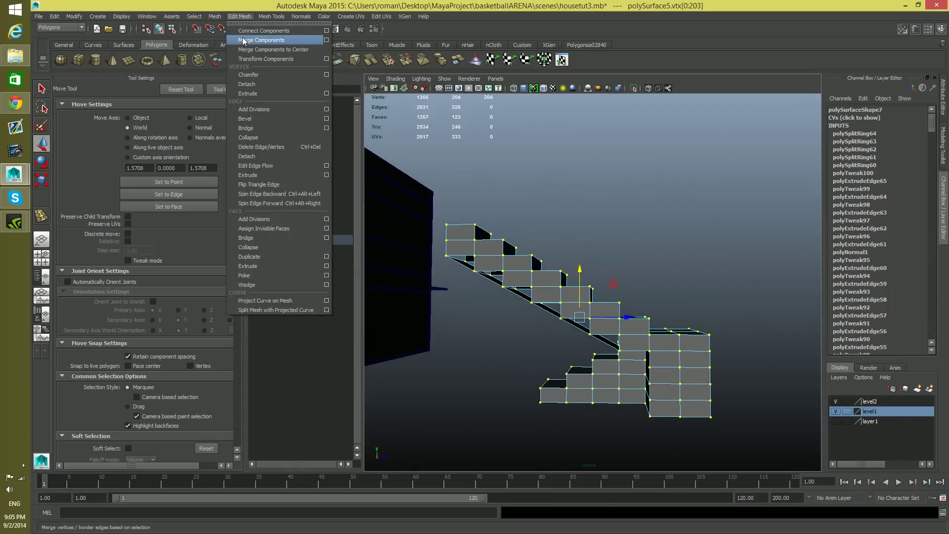
click(311, 41)
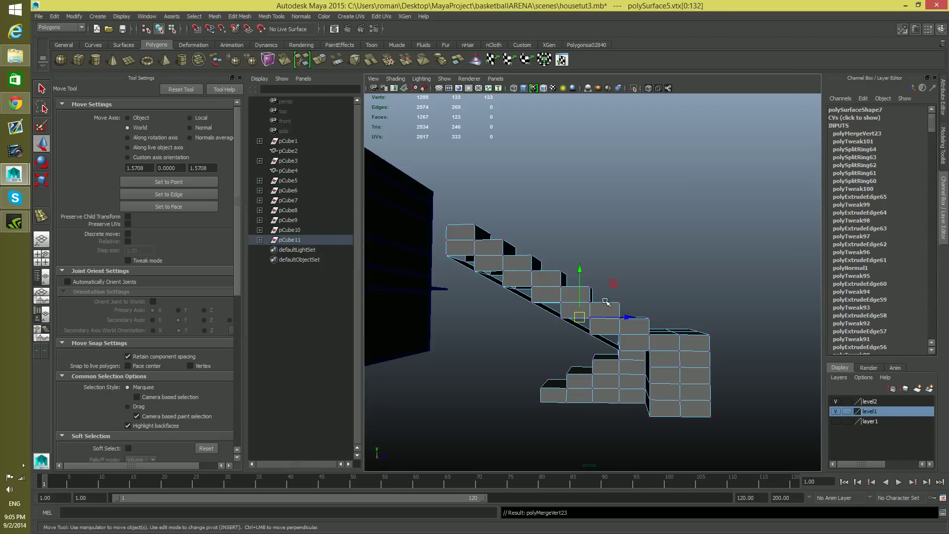
key(F8)
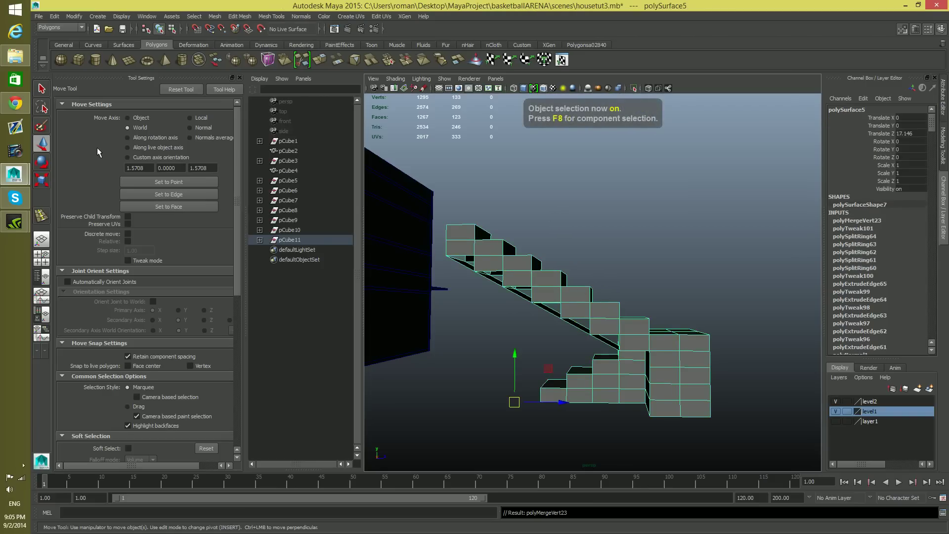
- Delete the staircase's construction history
click(54, 16)
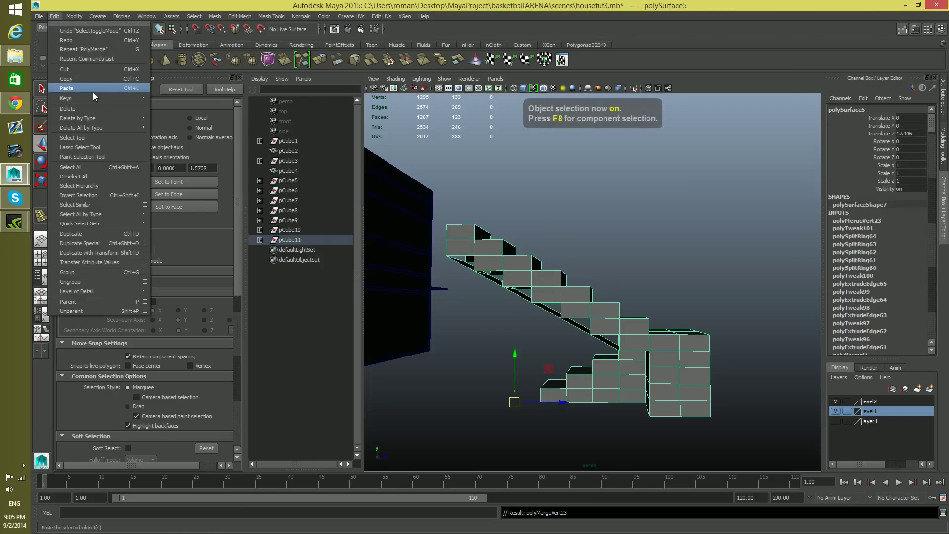
mouse_move(102, 117)
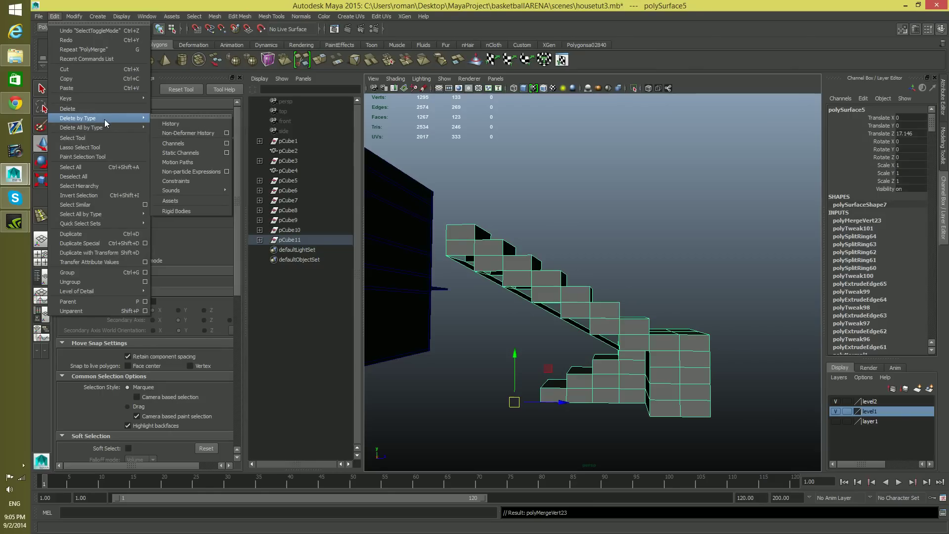
click(167, 124)
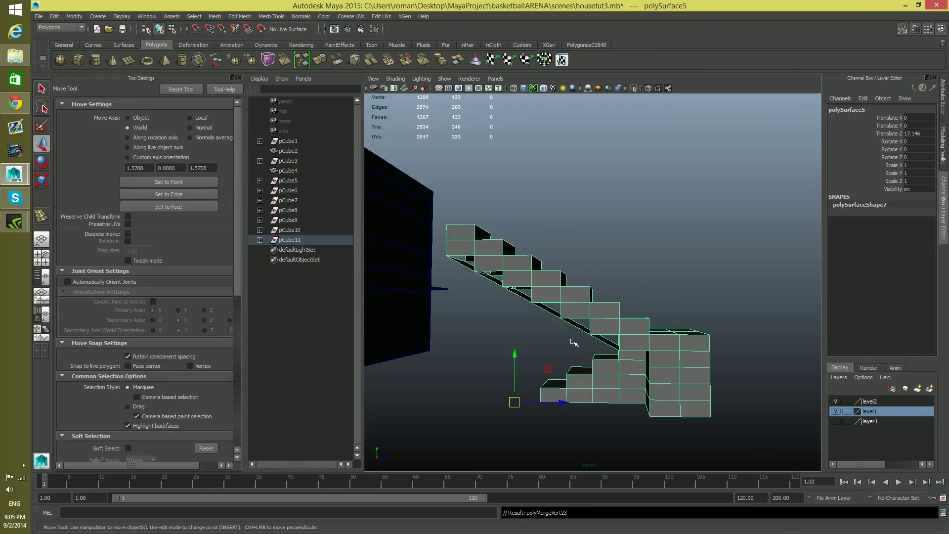
key(F8)
key(F8)
- Test-move a lower corner vertex midway along the upper flight's side wall, and undo the move
alt+right_drag(571, 352, 657, 377)
alt+middle_drag(657, 377, 756, 324)
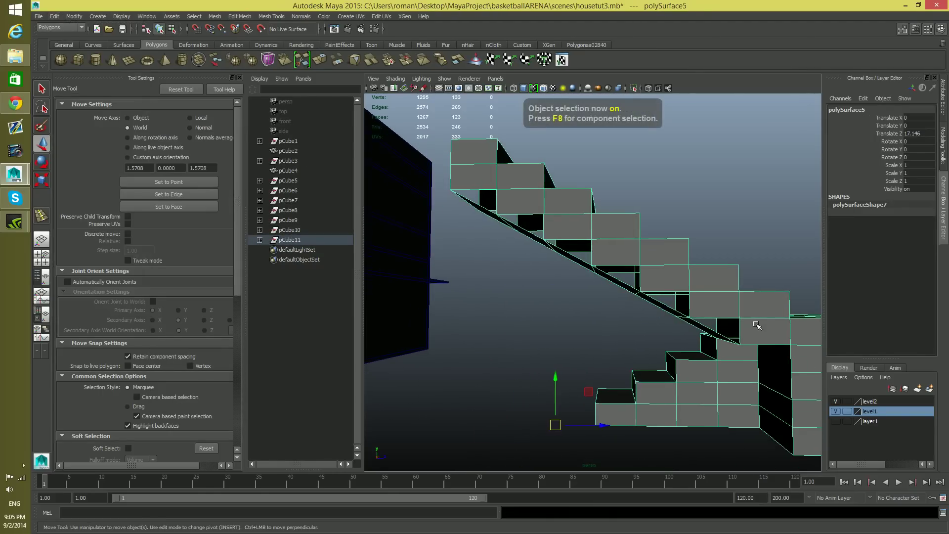
right_drag(691, 284, 593, 285)
click(591, 266)
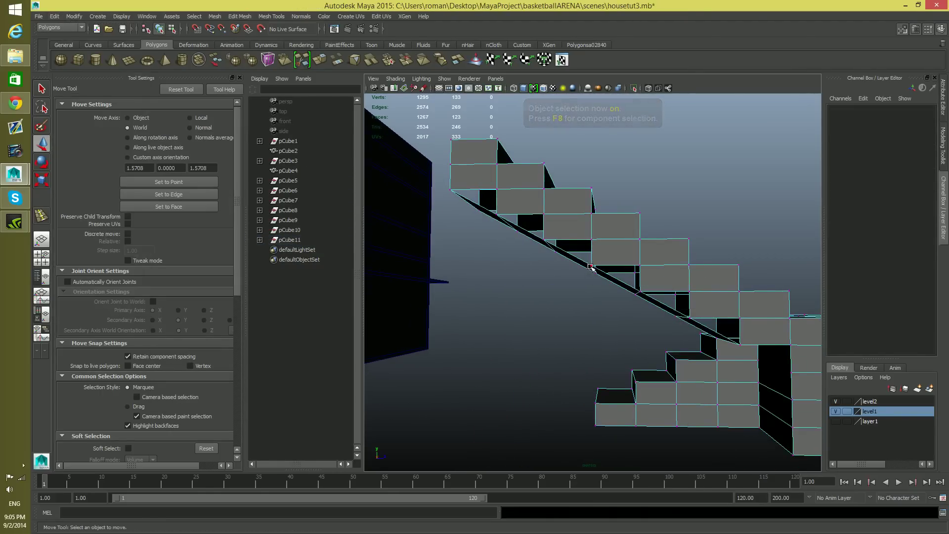
mouse_move(638, 266)
mouse_down()
mouse_move(613, 266)
mouse_move(657, 267)
mouse_move(645, 270)
mouse_up()
key(ctrl+z)
click(643, 305)
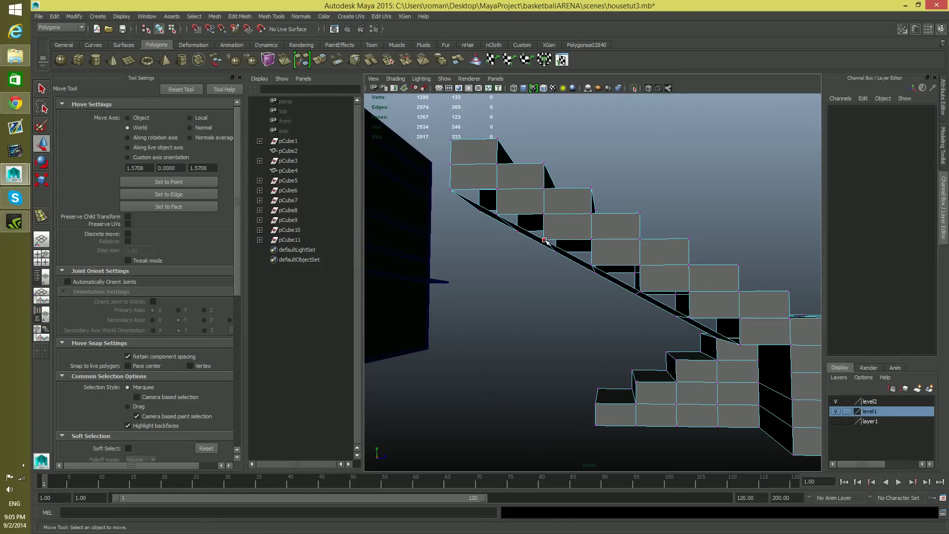
- Test the lower corner vertices near the top of the upper flight by moving one along the flight, and undo the move
click(544, 240)
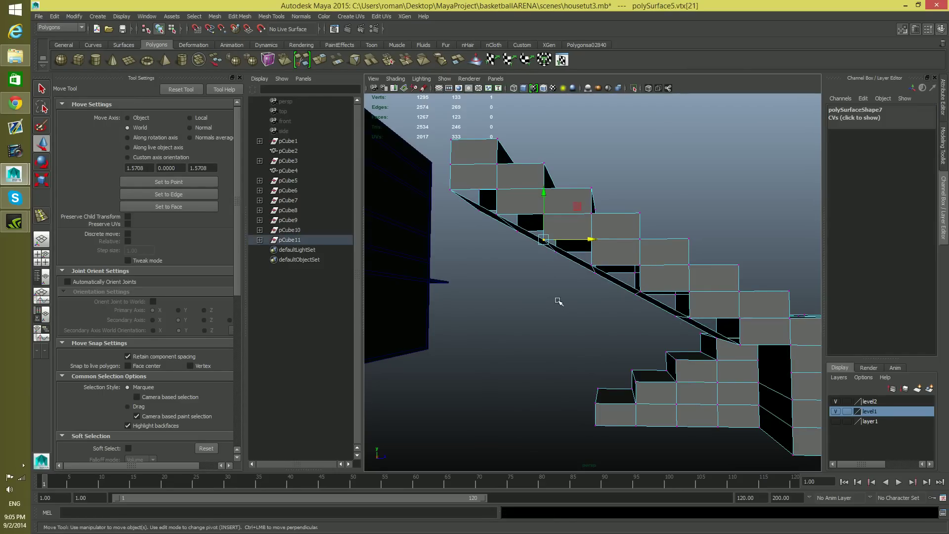
click(497, 216)
alt+drag(543, 244, 605, 326)
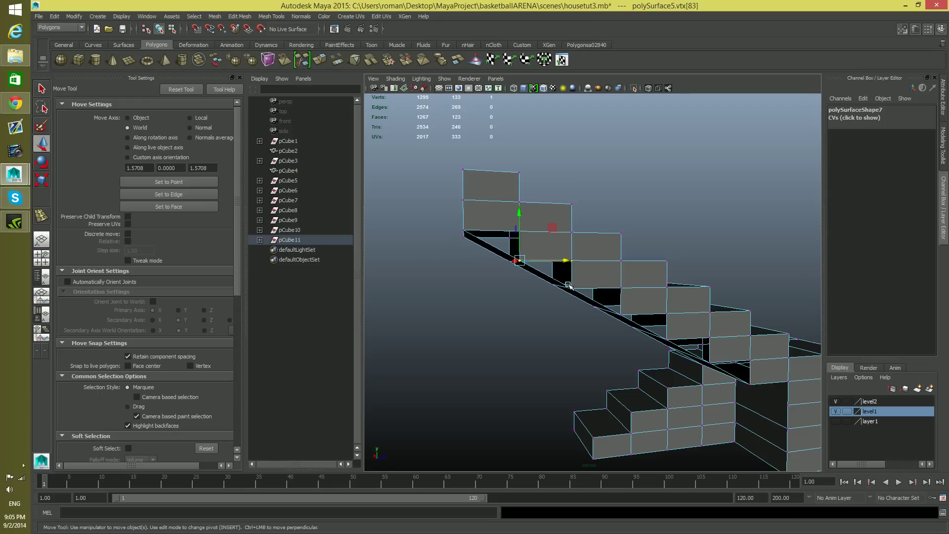
drag(569, 284, 581, 296)
click(519, 261)
alt+right_drag(568, 282, 619, 346)
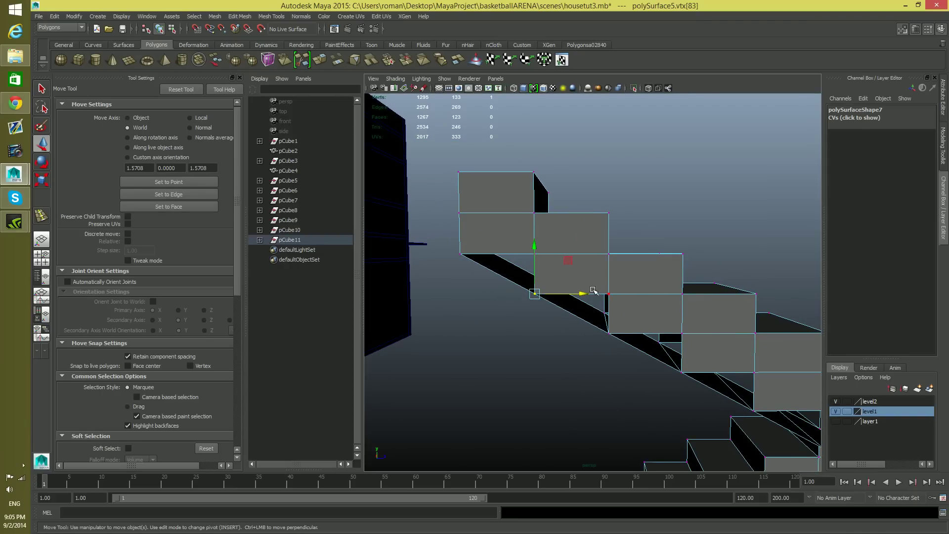
drag(581, 295, 756, 377)
key(ctrl+z)
- Select the vertices at the top step's lower outer corner to check whether they are merged, and undo the last change
alt+right_drag(756, 378, 552, 369)
mouse_move(557, 368)
alt+mouse_down()
mouse_move(536, 361)
mouse_move(571, 366)
mouse_move(555, 360)
alt+mouse_up()
alt+right_drag(555, 360, 656, 388)
alt+middle_drag(656, 388, 629, 383)
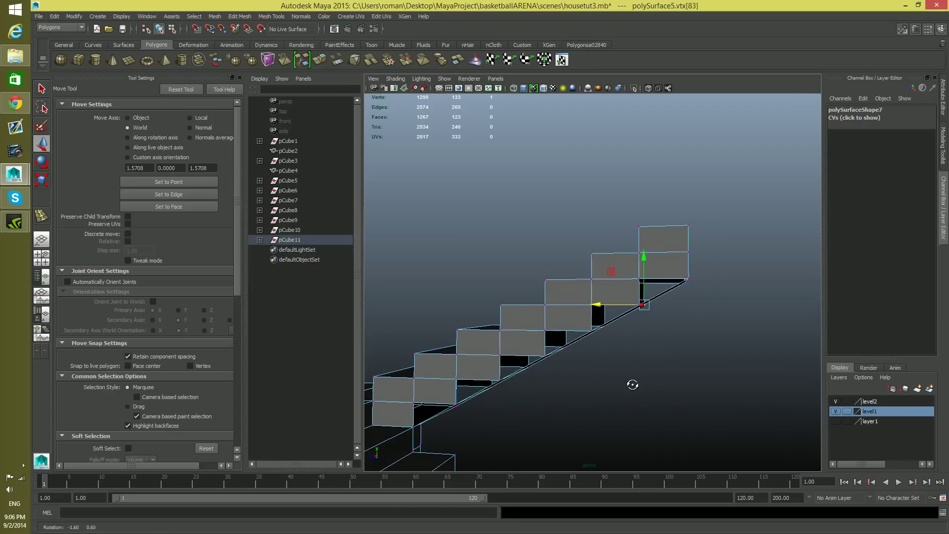
alt+right_drag(660, 282, 656, 331)
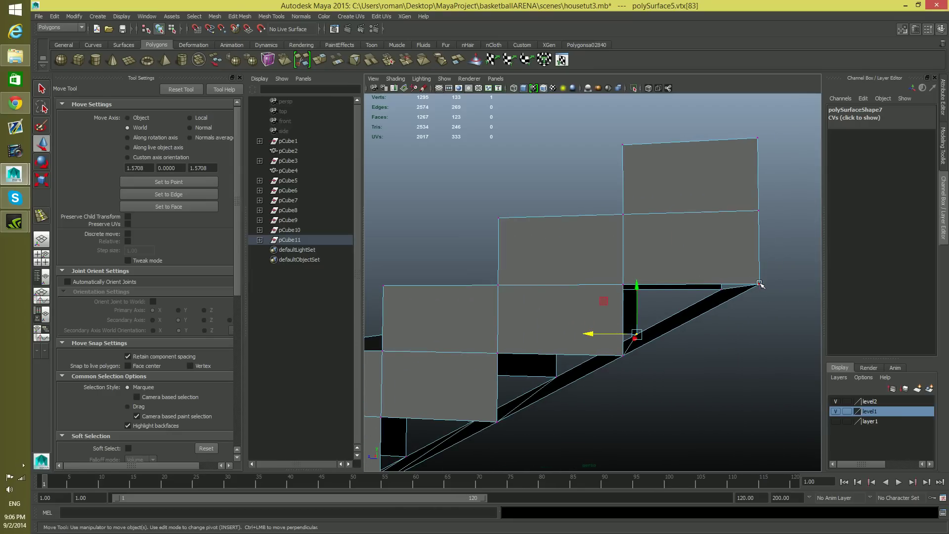
alt+middle_drag(732, 317, 694, 328)
drag(681, 273, 753, 337)
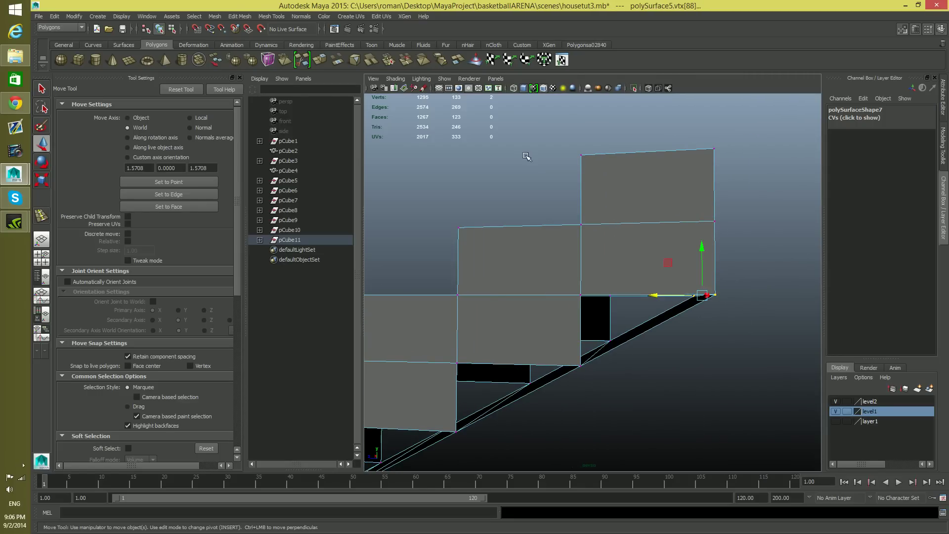
click(717, 294)
click(665, 294)
key(ctrl+z)
- Switch to edge selection and select the entire border edge loop running along the top step's lower side edge and underside
right_drag(639, 276, 640, 291)
double_click(640, 292)
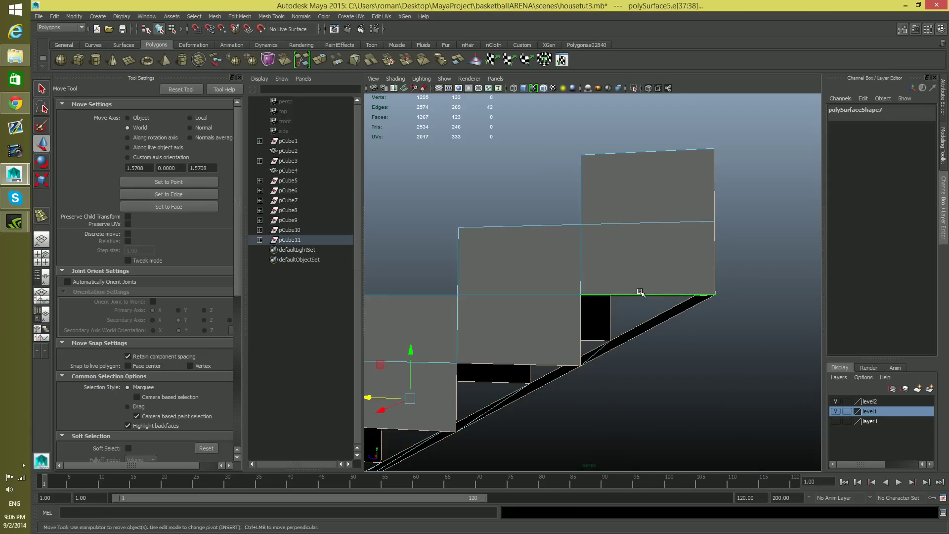
scroll(637, 335, down, 4)
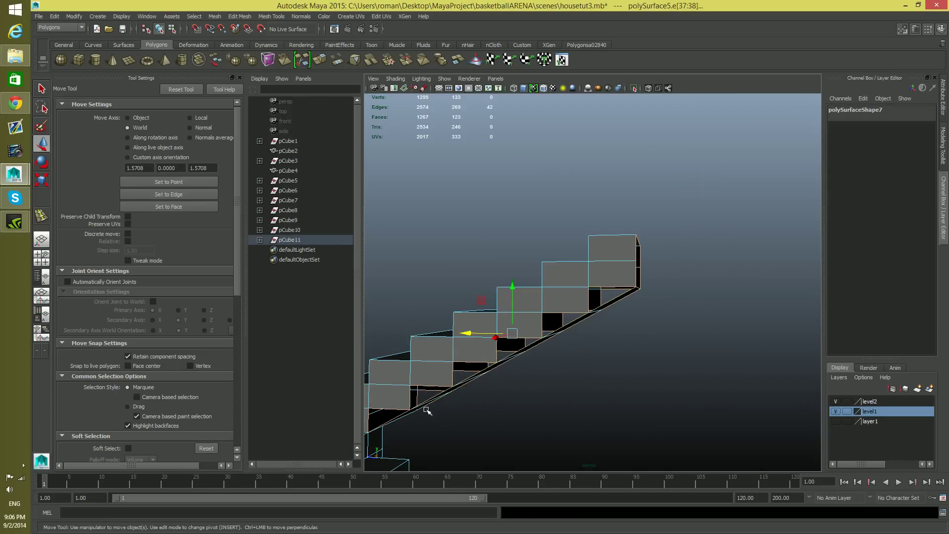
alt+drag(439, 407, 629, 379)
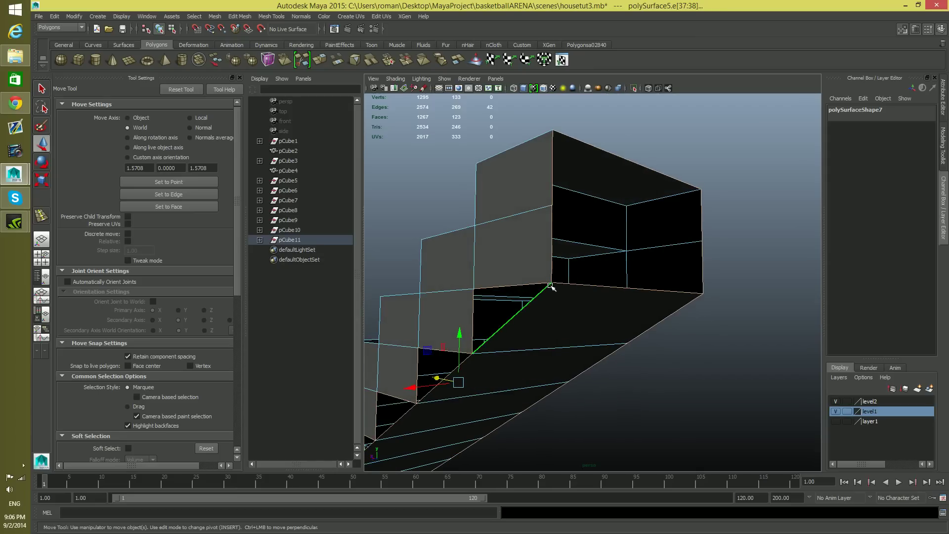
shift+click(553, 283)
shift+click(576, 140)
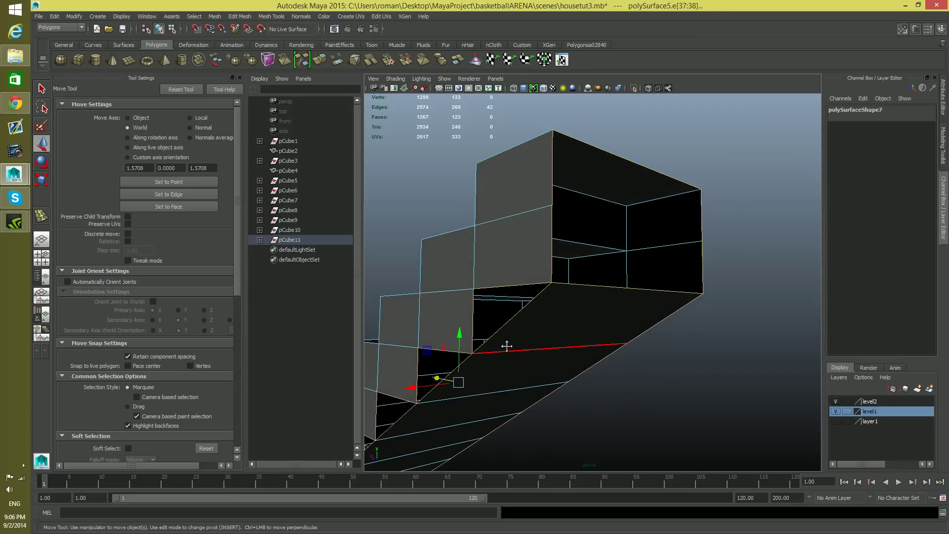
alt+drag(508, 341, 554, 355)
alt+drag(642, 343, 599, 372)
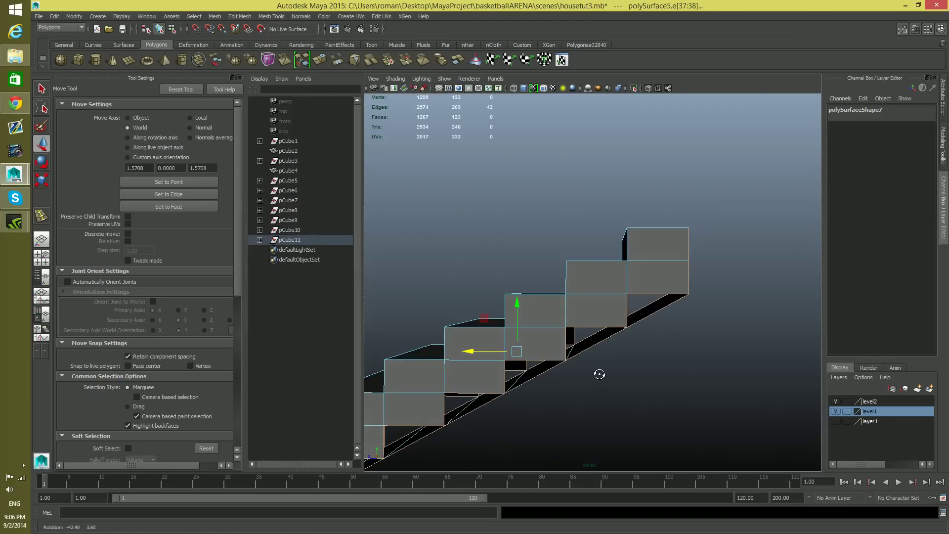
alt+middle_drag(599, 373, 588, 373)
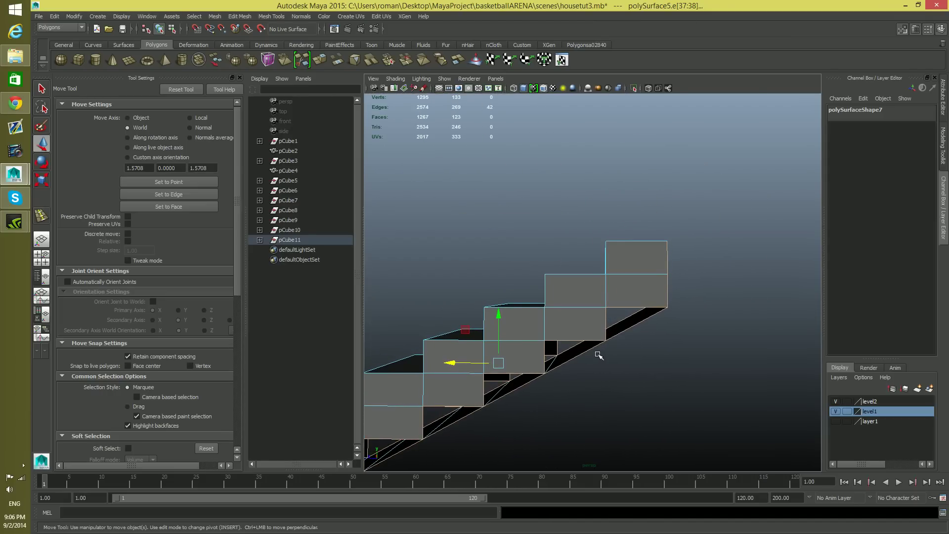
- Select the top edge of the uppermost stair step and insert a vertical edge loop through the middle of that step
key(F8)
shift+right_click(587, 327)
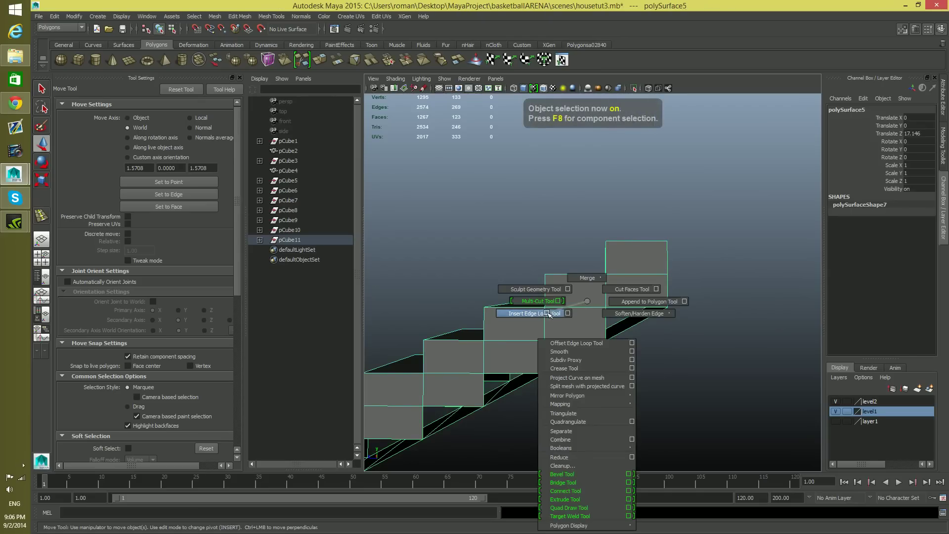
right_click(587, 307)
click(585, 282)
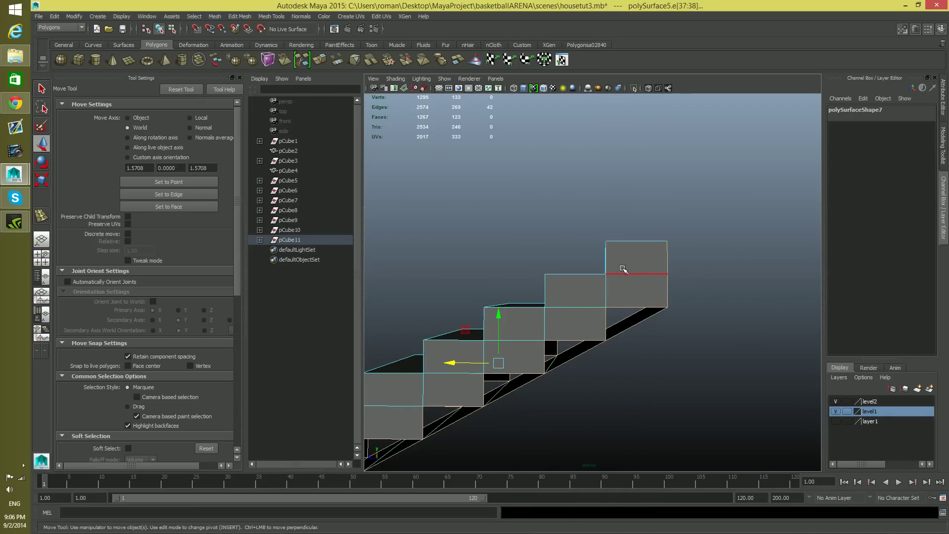
click(630, 241)
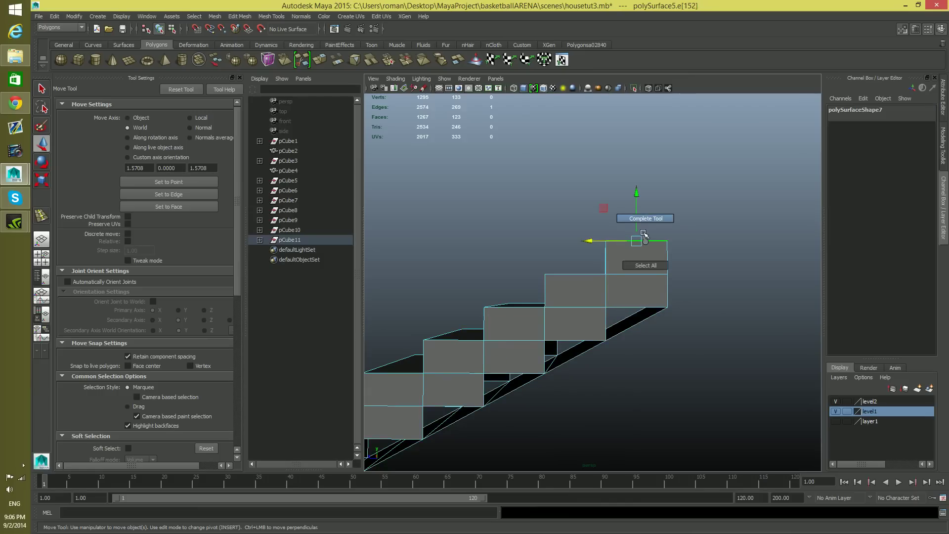
key(F8)
right_drag(603, 302, 602, 285)
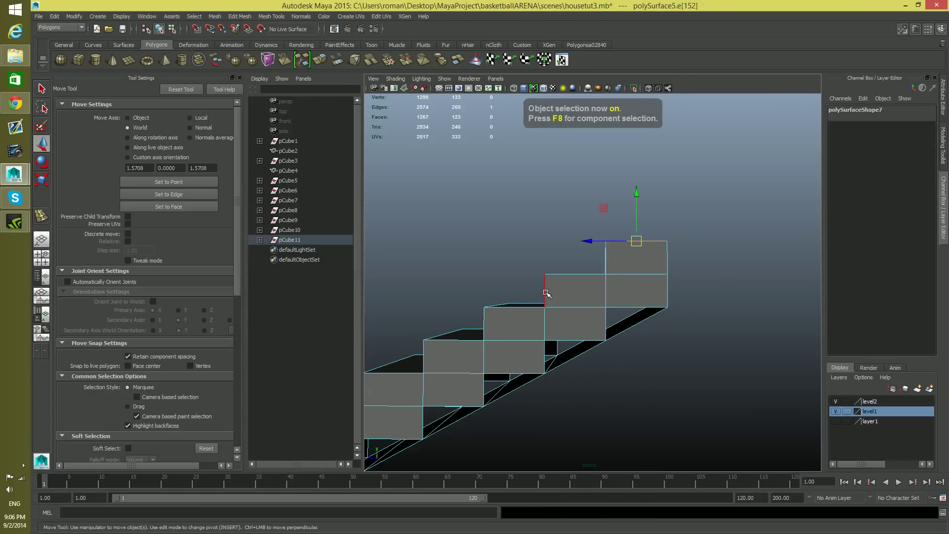
click(598, 275)
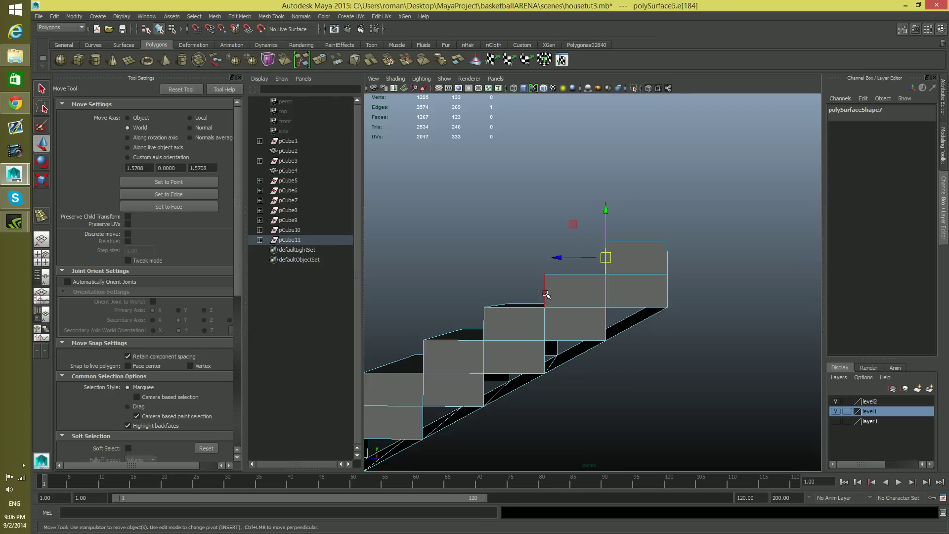
click(623, 242)
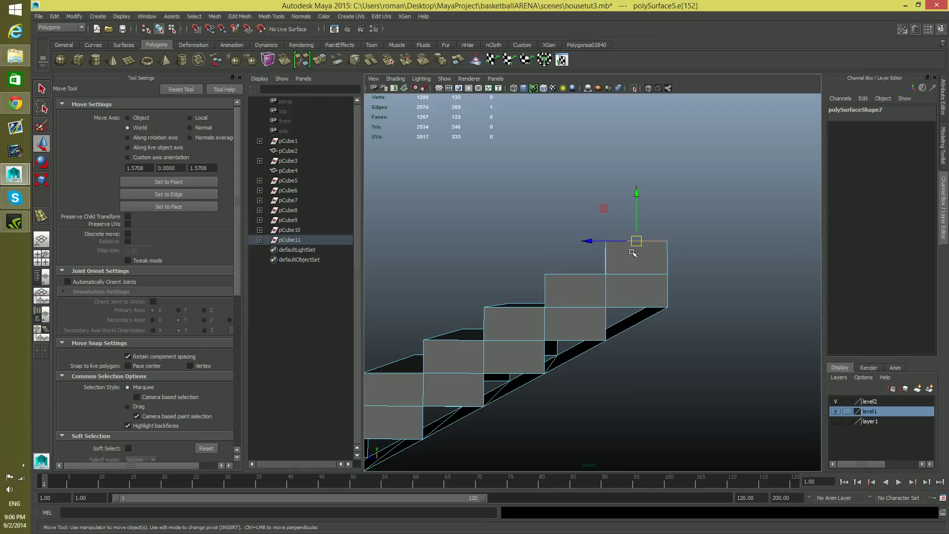
shift+right_drag(637, 245, 641, 296)
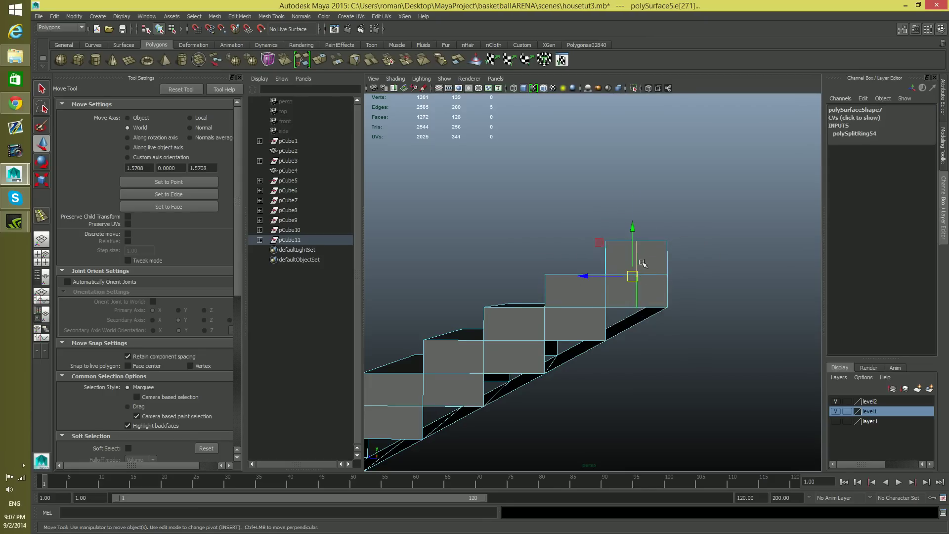
- Insert horizontal edge loops through the risers of the third, fourth and fifth stair steps from the top
alt+middle_drag(625, 321, 638, 298)
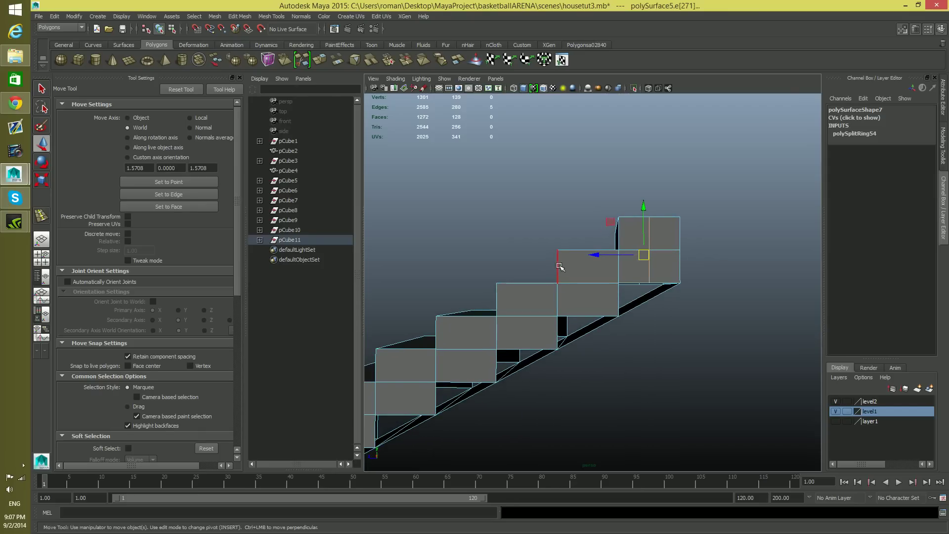
click(497, 299)
alt+middle_drag(520, 384, 552, 380)
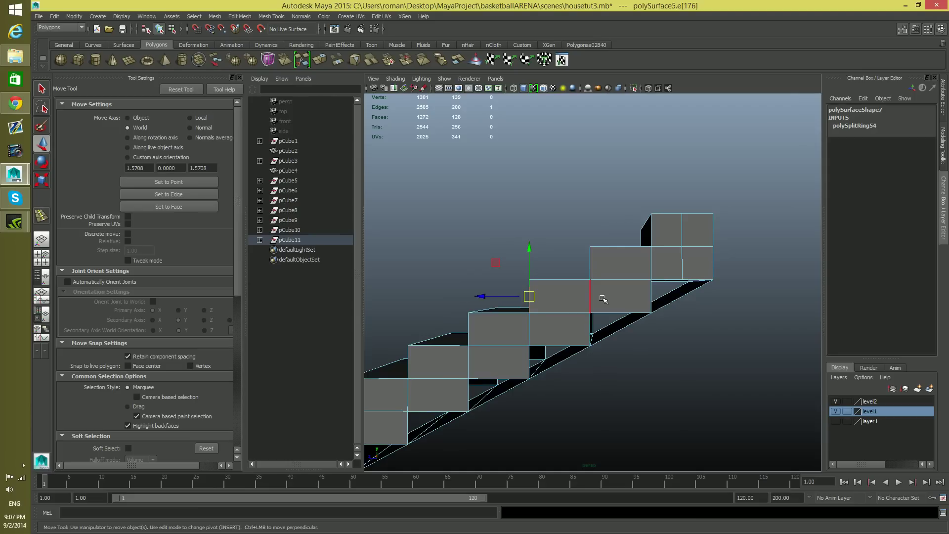
key(ctrl+r)
click(469, 330)
click(471, 329)
click(408, 362)
alt+middle_drag(429, 378, 514, 346)
- Insert horizontal edge loops through the next two risers further down the staircase
click(499, 349)
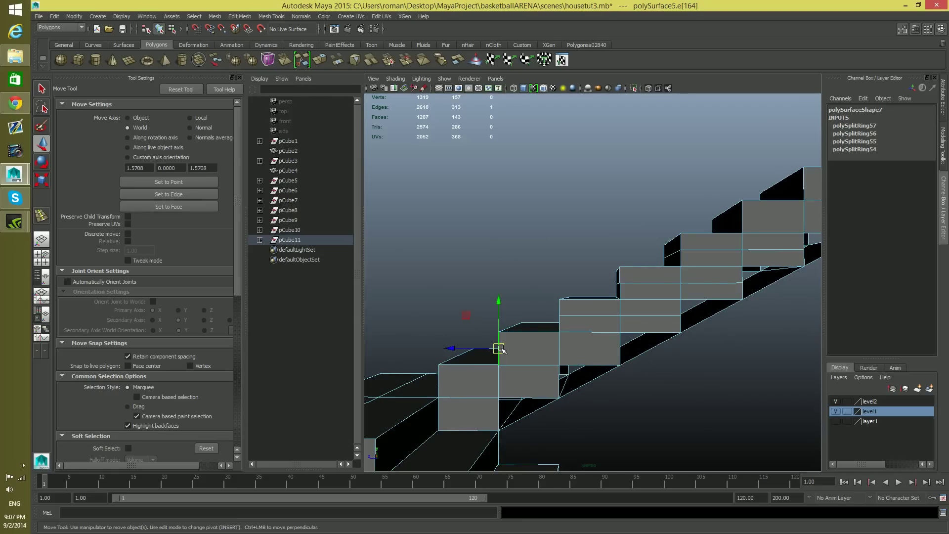
click(528, 386)
alt+middle_drag(528, 386, 555, 342)
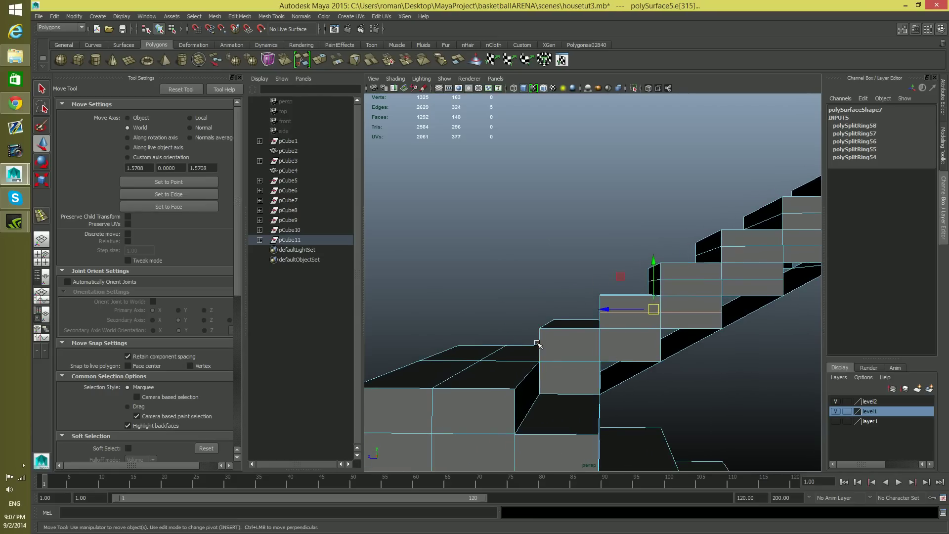
click(538, 344)
click(541, 345)
key(g)
alt+middle_drag(541, 344, 596, 319)
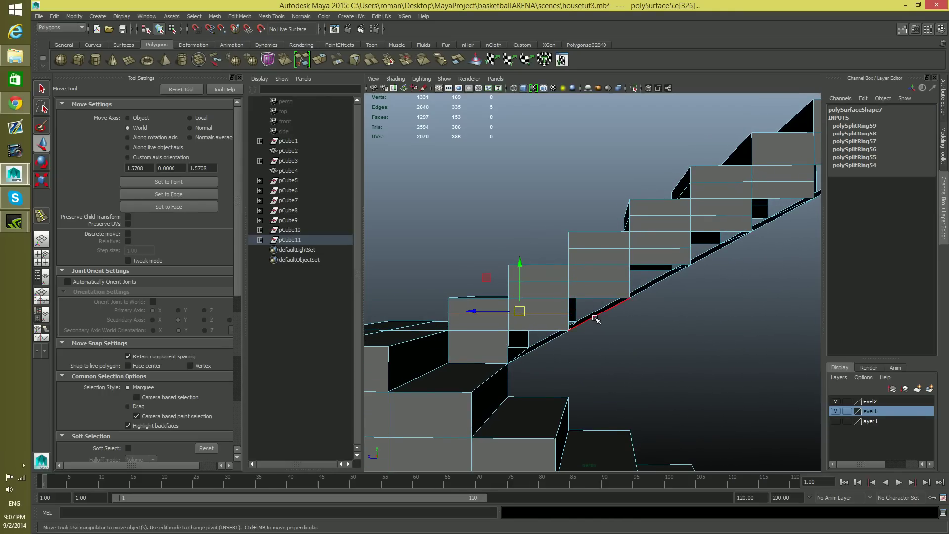
- Insert vertical edge loops through three lower stair steps and a horizontal loop through the lowest uncut riser beside them
click(600, 296)
shift+right_drag(598, 297, 492, 323)
click(537, 308)
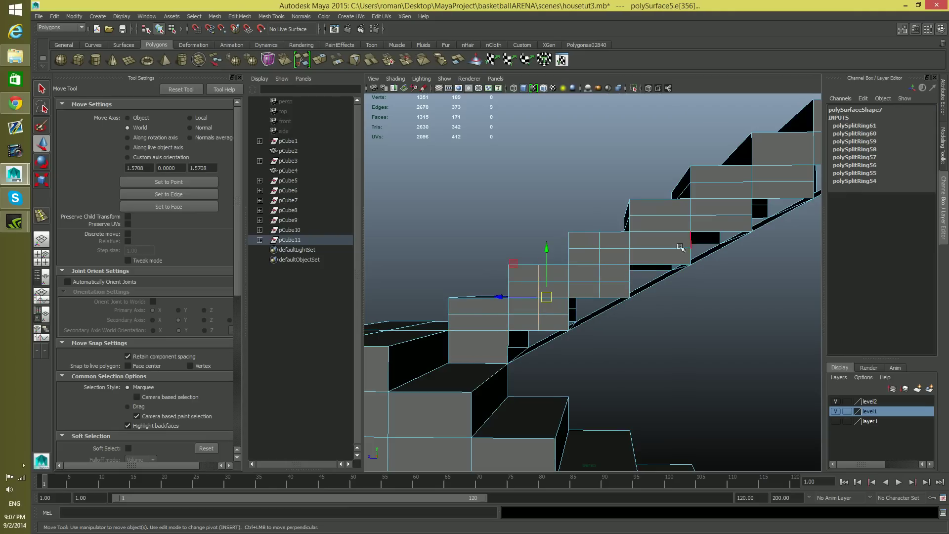
click(444, 353)
shift+right_drag(445, 353, 400, 366)
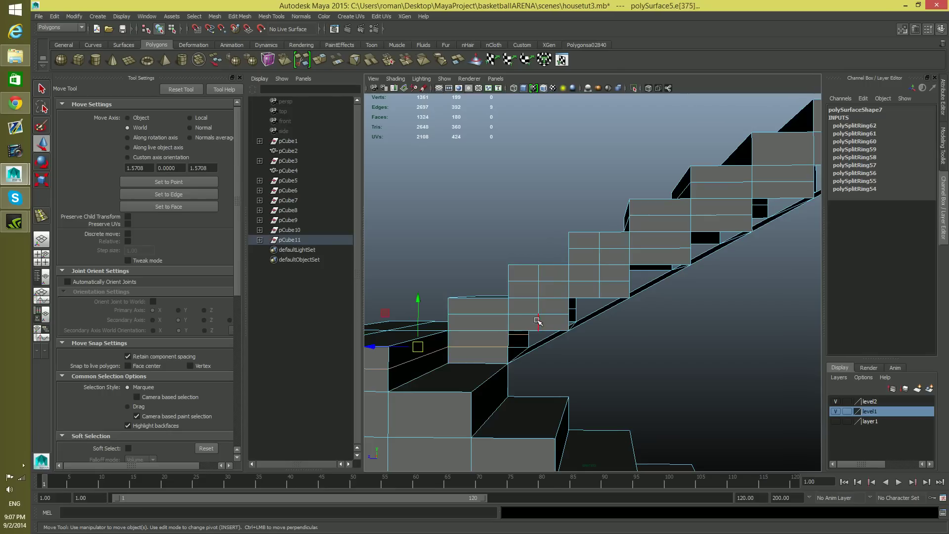
click(483, 330)
shift+right_drag(483, 330, 514, 333)
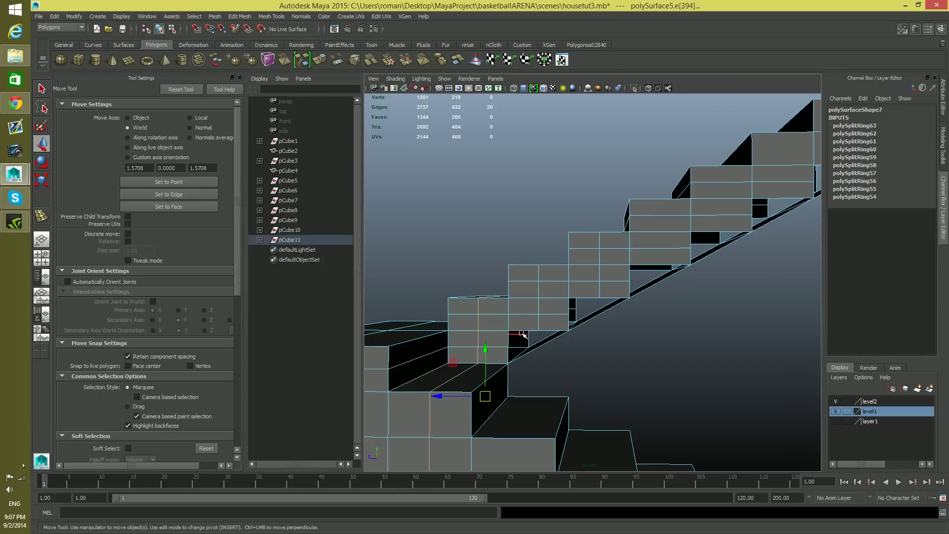
- Insert vertical edge loops through the middle of the next three stair steps up toward the top
click(665, 232)
shift+right_drag(664, 232, 743, 218)
click(718, 216)
click(777, 189)
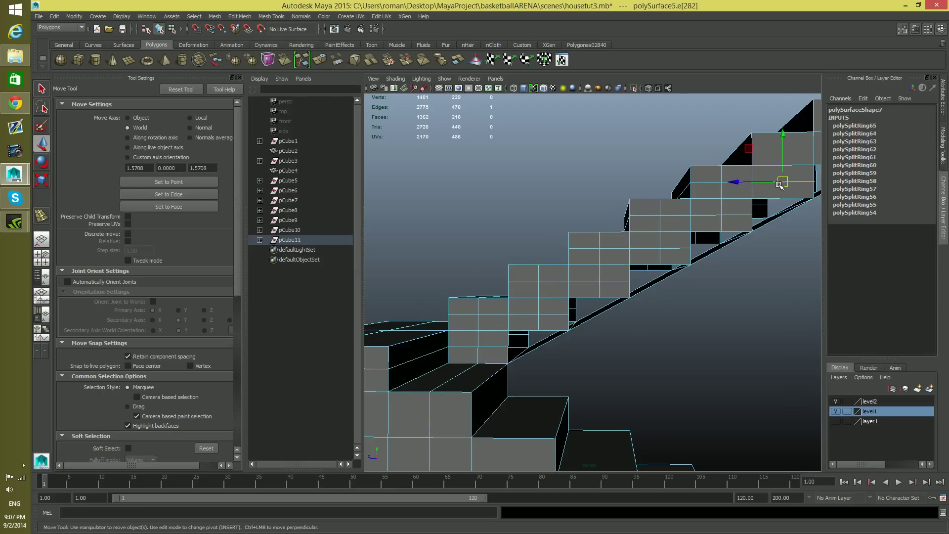
shift+right_drag(778, 189, 783, 183)
- Insert horizontal edge loops through the risers of the two uppermost stair steps
alt+middle_drag(773, 296, 605, 425)
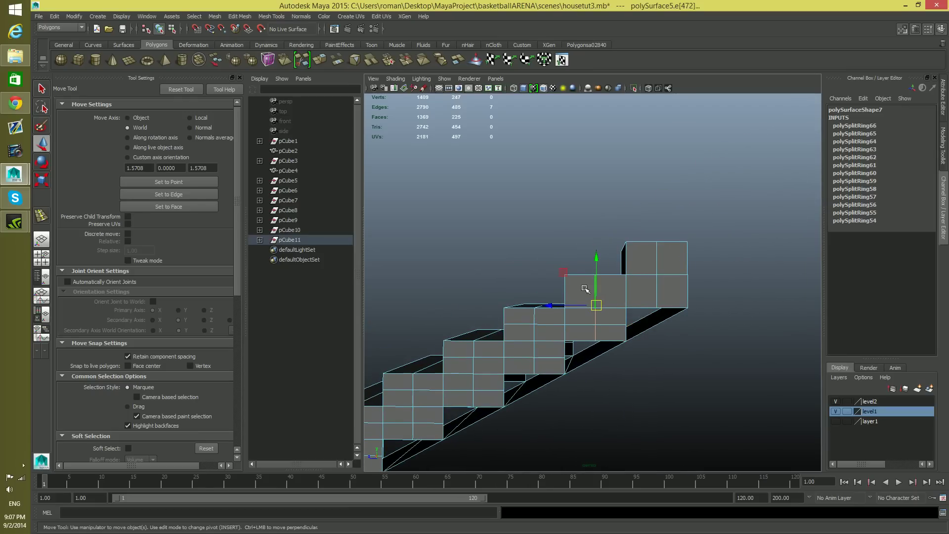
click(566, 292)
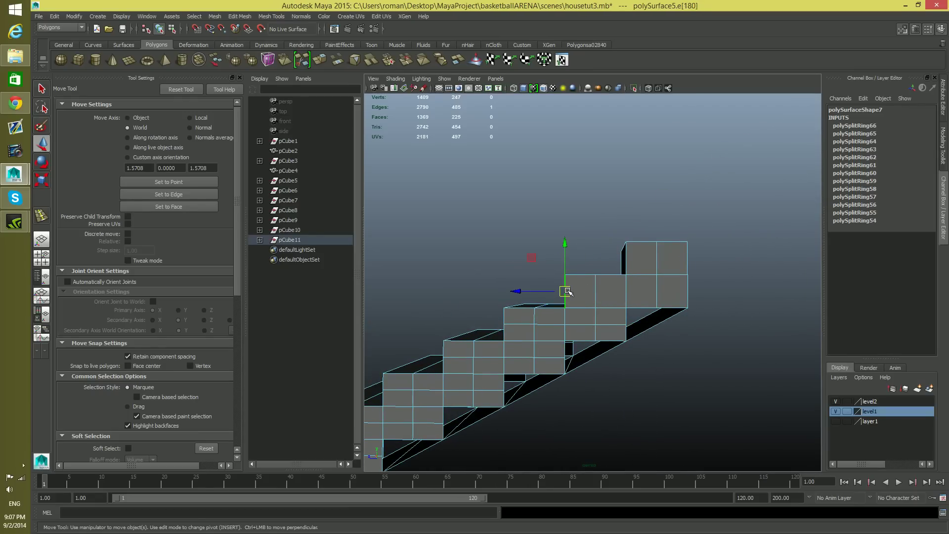
shift+right_drag(567, 292, 594, 293)
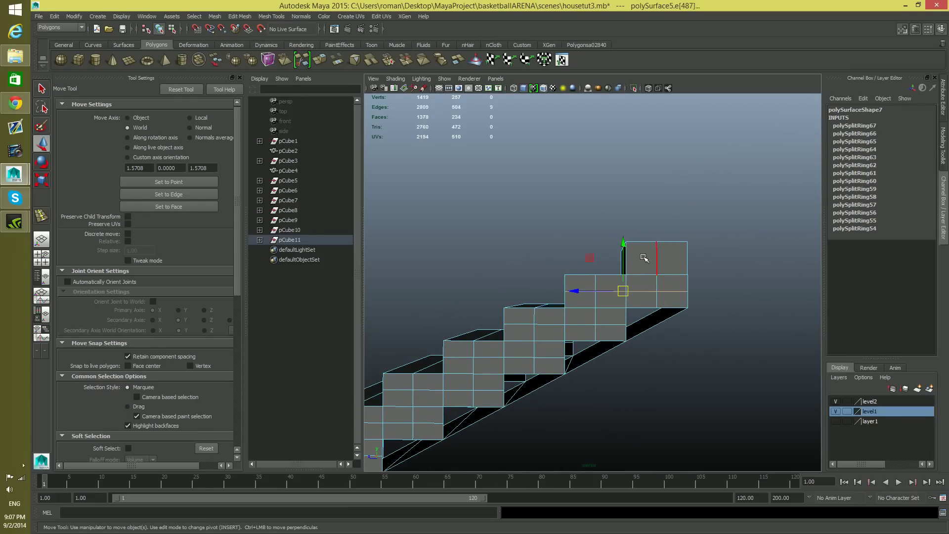
shift+right_drag(656, 257, 684, 258)
- Insert crosswise edge loops at the middle of the sloped underside segments beneath the two uppermost steps
alt+middle_drag(655, 312, 657, 268)
alt+right_drag(657, 269, 669, 309)
alt+middle_drag(669, 310, 670, 332)
alt+drag(646, 295, 613, 274)
click(613, 266)
key(g)
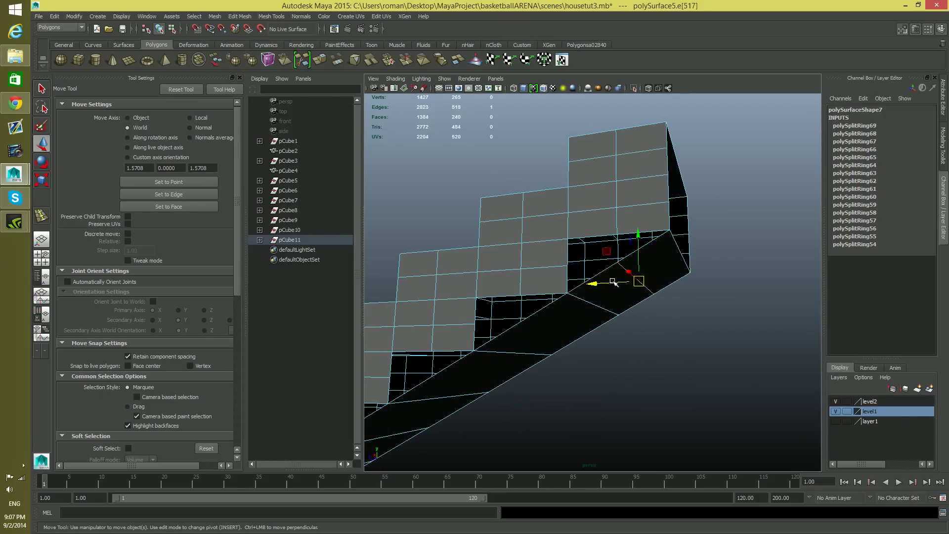
click(528, 320)
key(g)
- Continue inserting crosswise edge loops at the middle of each remaining sloped underside segment down the staircase
alt+drag(540, 369, 530, 322)
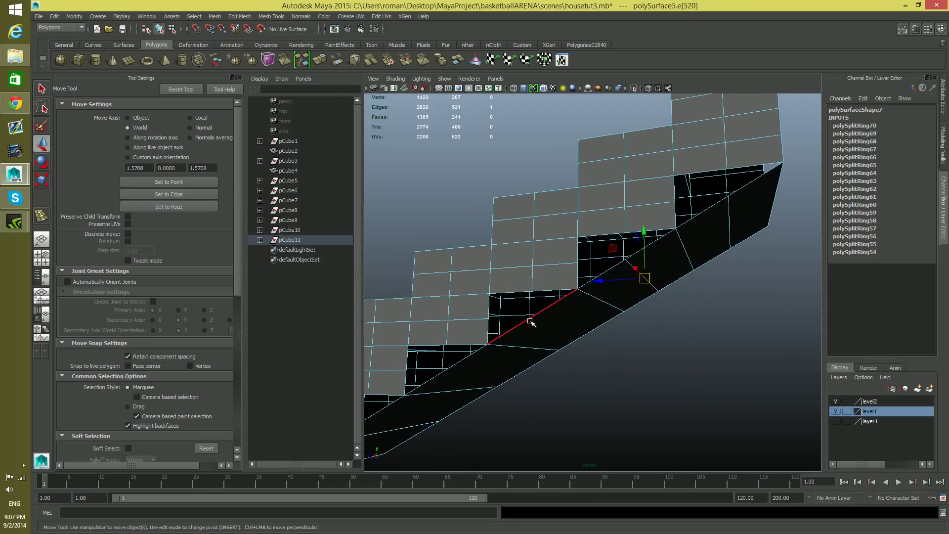
click(533, 318)
key(alt+space)
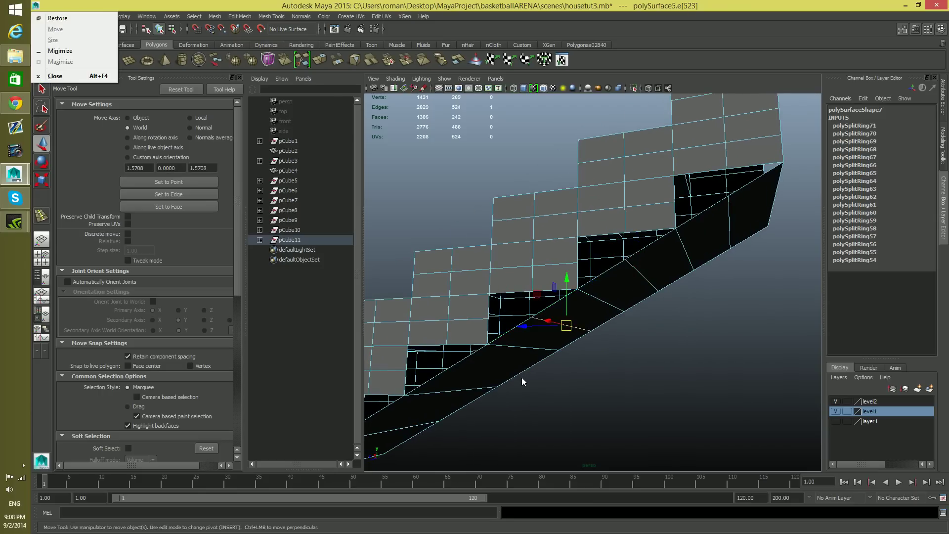
key(Escape)
alt+drag(530, 383, 586, 310)
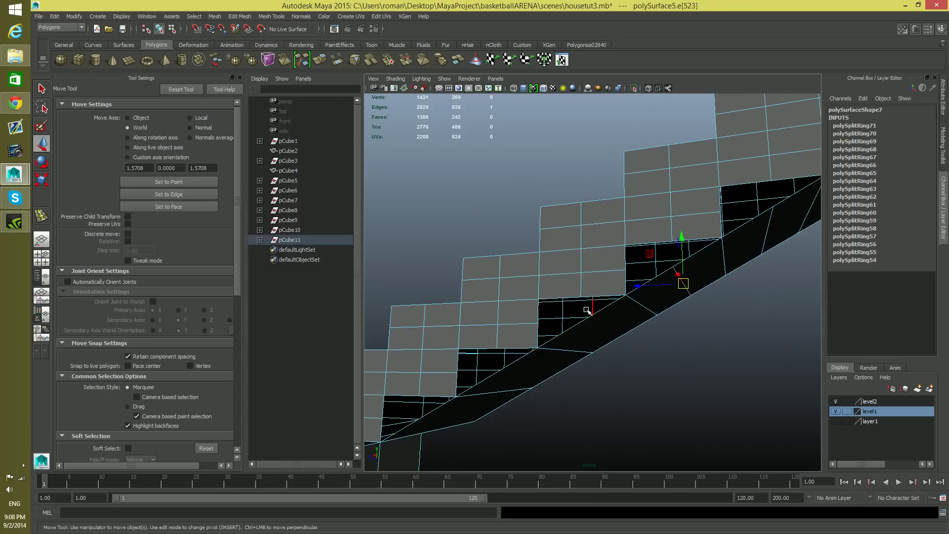
click(520, 367)
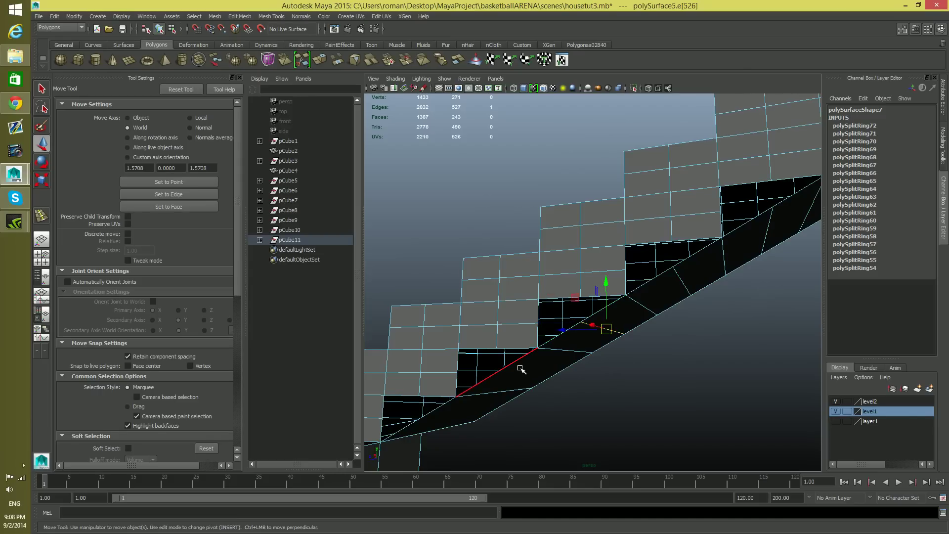
click(504, 369)
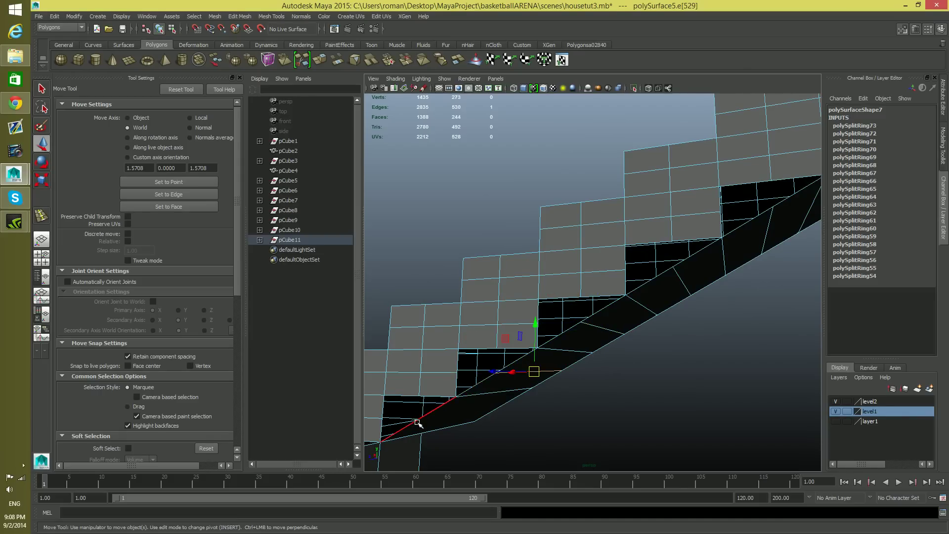
click(418, 423)
- Fill the triangular gap beneath the uppermost stair step on the staircase's side using the Append to Polygon tool
alt+drag(476, 423, 565, 398)
alt+middle_drag(565, 398, 569, 431)
mouse_move(569, 431)
alt+mouse_down()
mouse_move(512, 424)
mouse_move(542, 432)
mouse_move(501, 441)
mouse_move(540, 440)
mouse_move(568, 421)
alt+mouse_up()
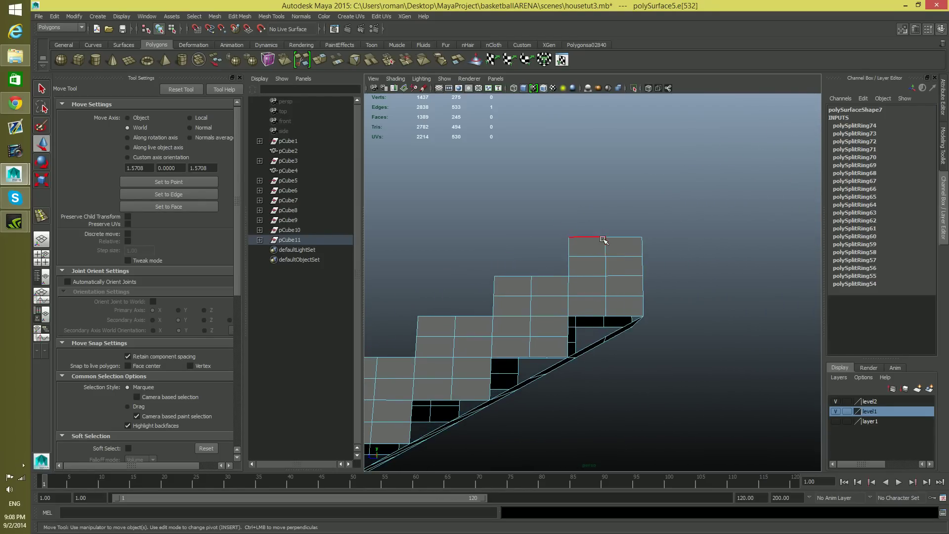
alt+right_drag(605, 309, 637, 315)
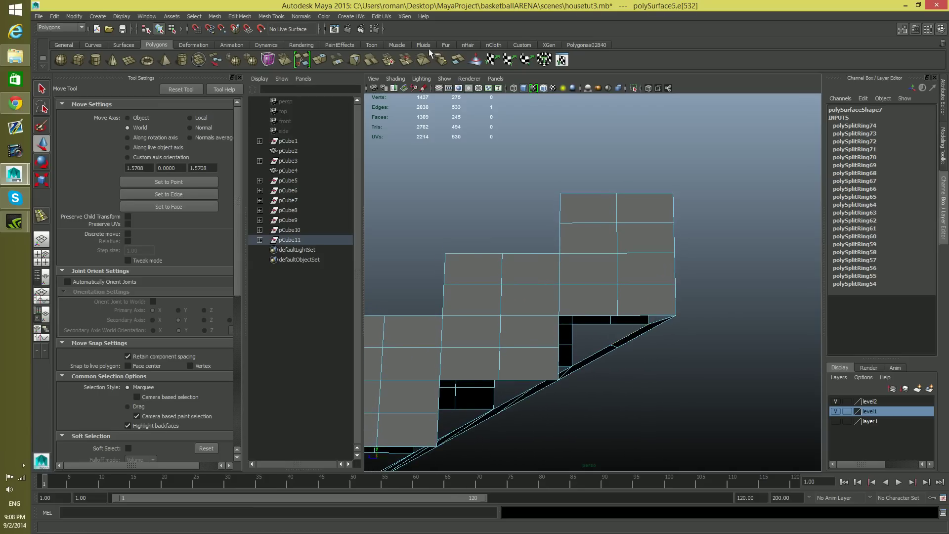
click(240, 16)
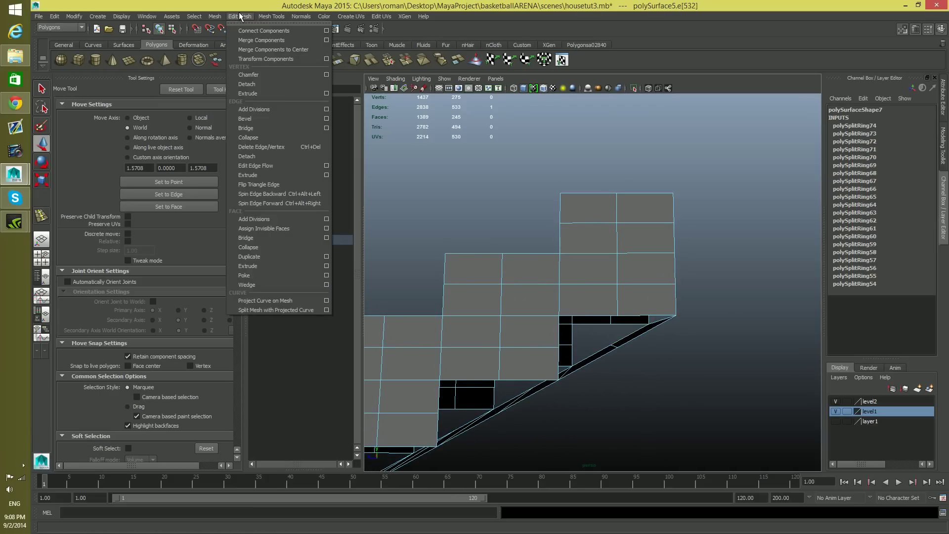
click(273, 17)
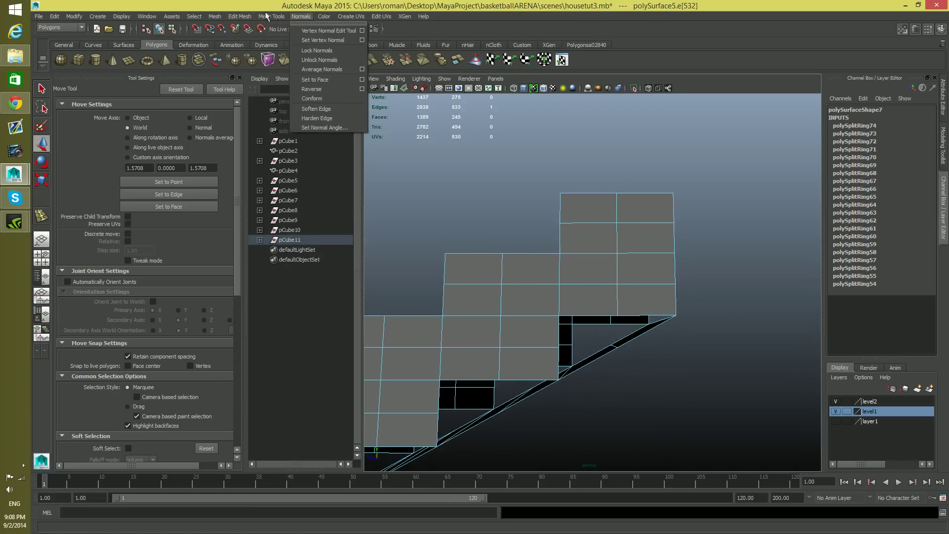
mouse_move(242, 16)
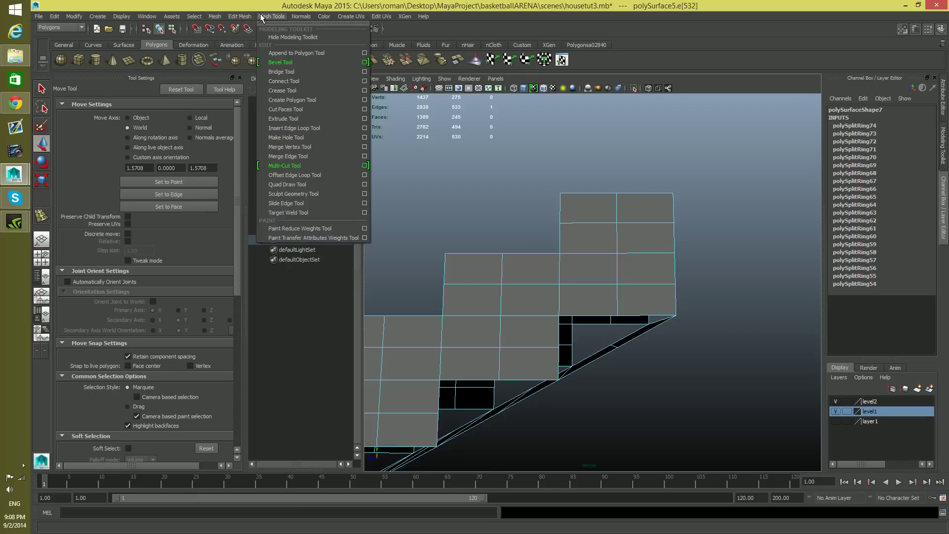
click(279, 52)
alt+drag(698, 344, 663, 267)
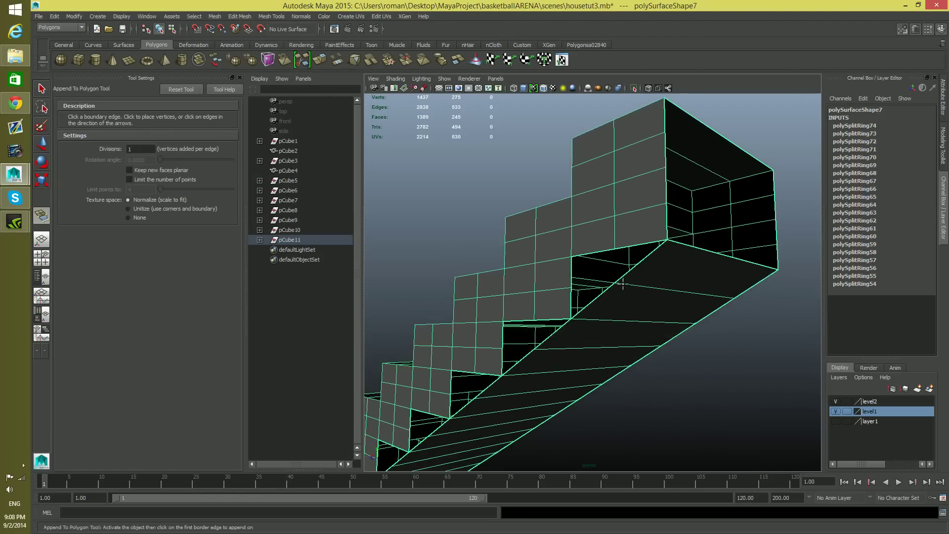
alt+drag(621, 284, 656, 298)
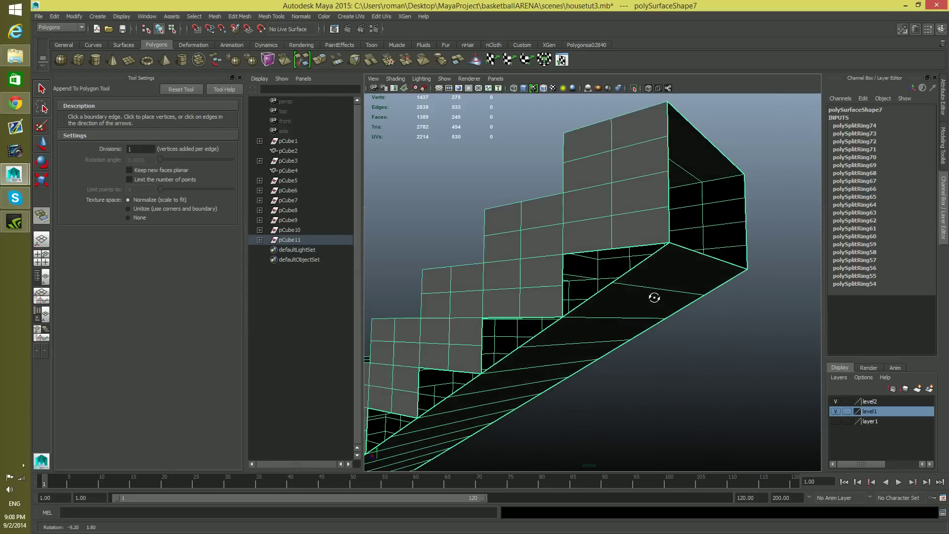
click(636, 244)
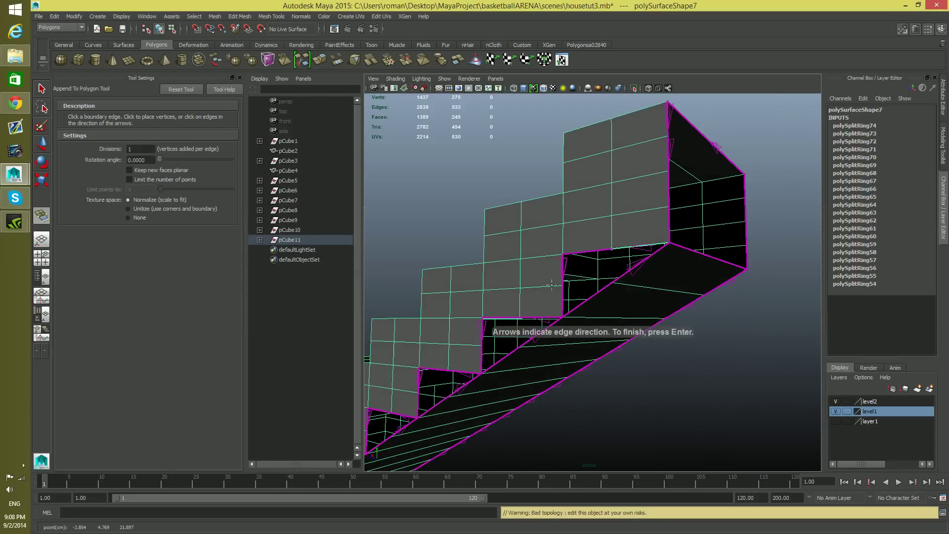
alt+drag(586, 306, 593, 267)
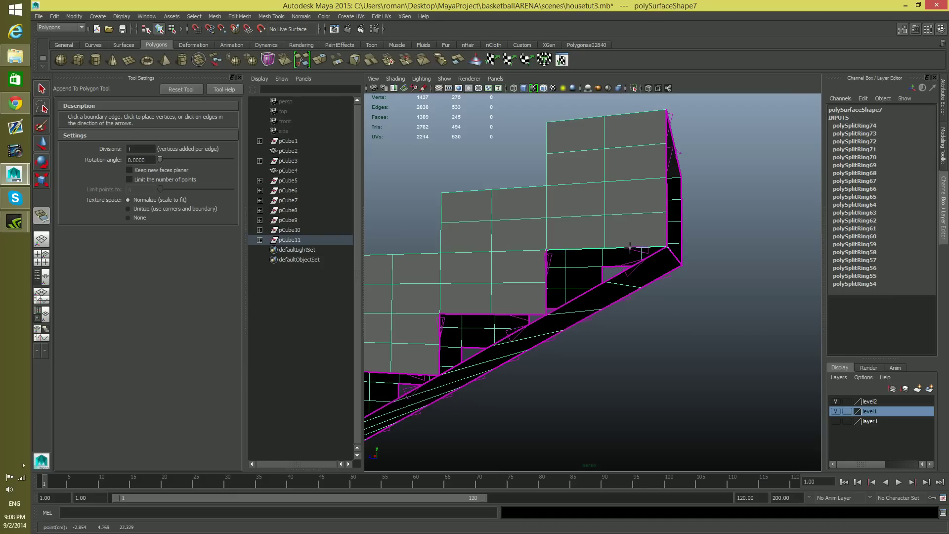
click(544, 267)
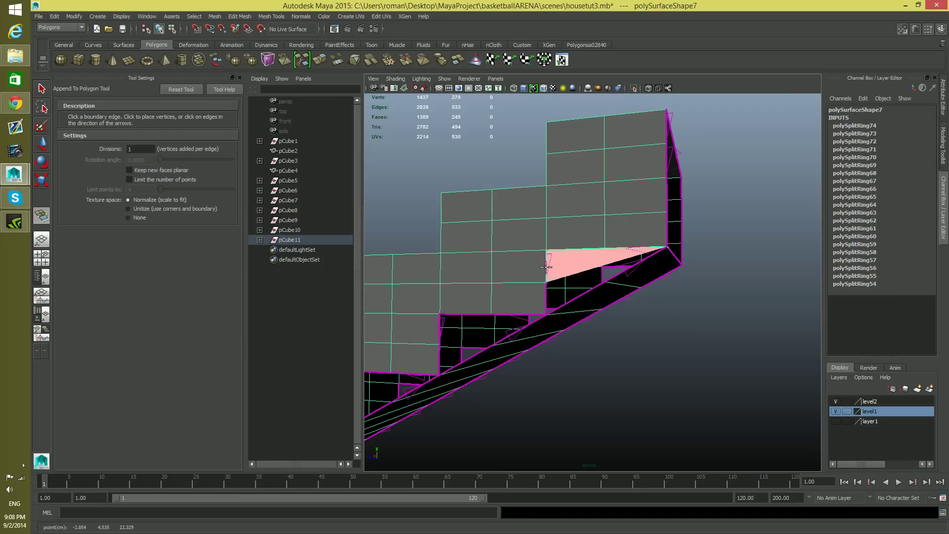
click(544, 295)
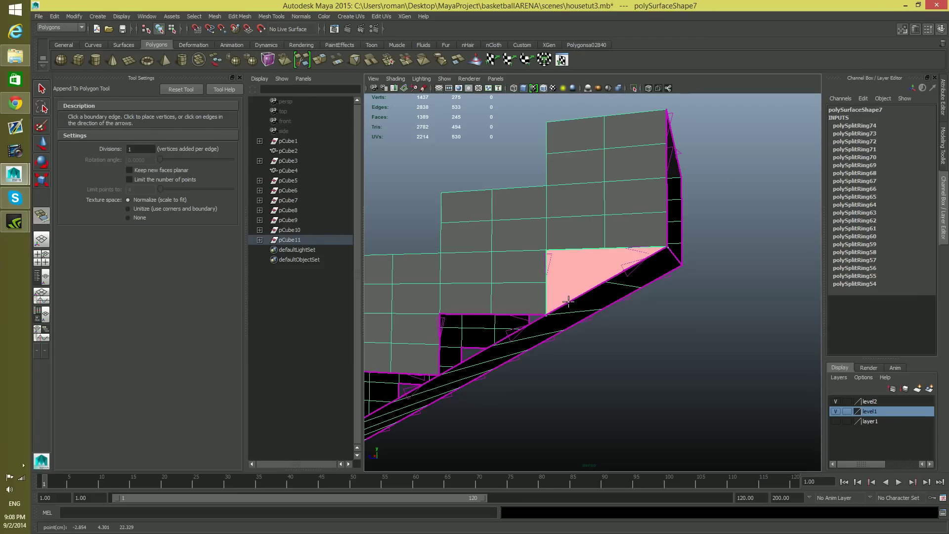
click(574, 296)
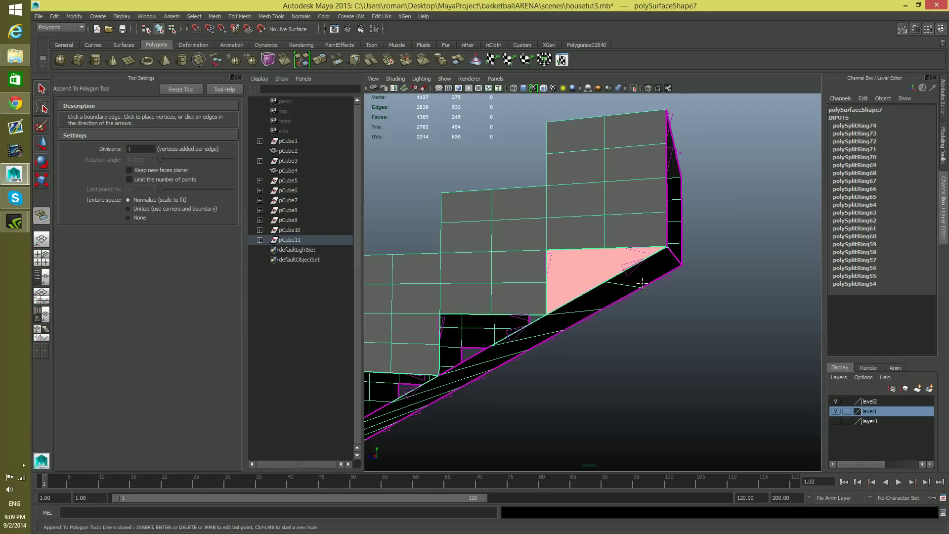
key(w)
- Append a polygon across the triangular gap beneath the second stair step from the top
alt+drag(547, 272, 611, 269)
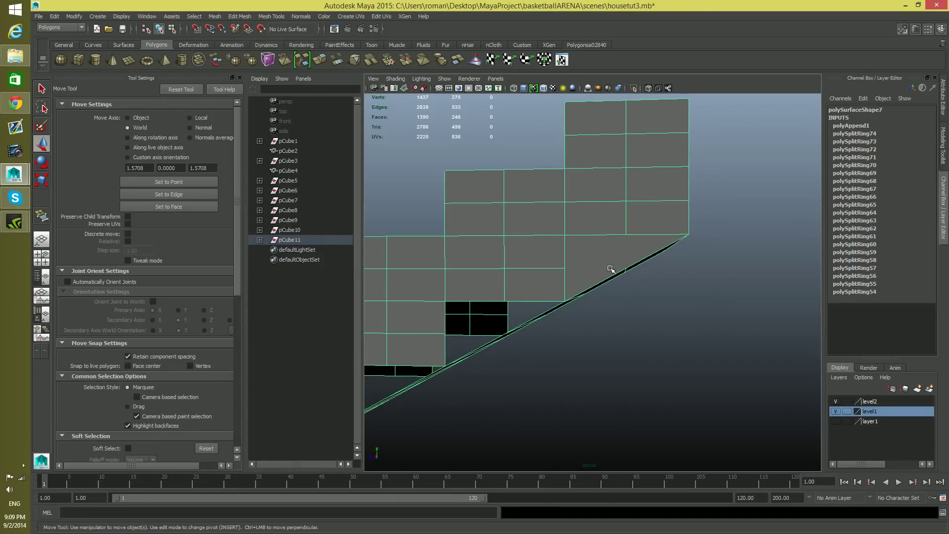
alt+drag(610, 267, 563, 249)
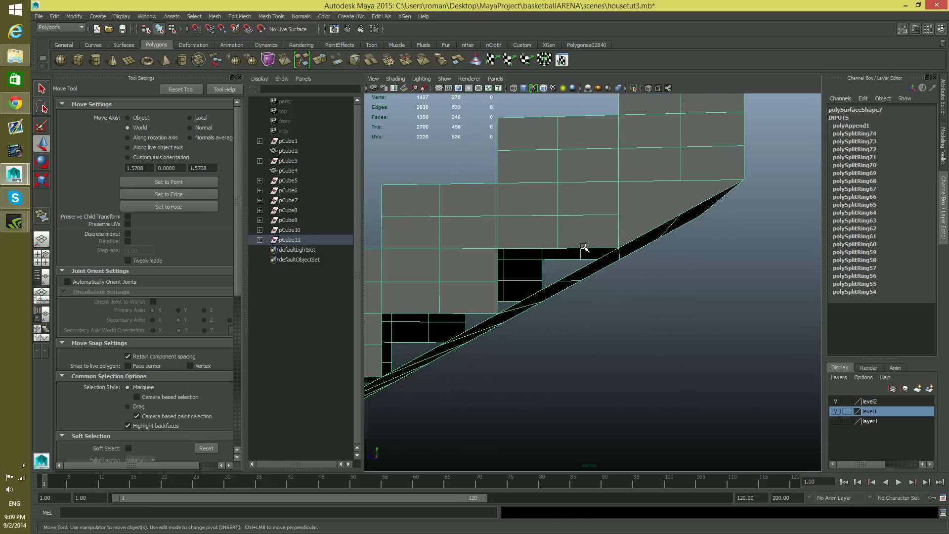
key(y)
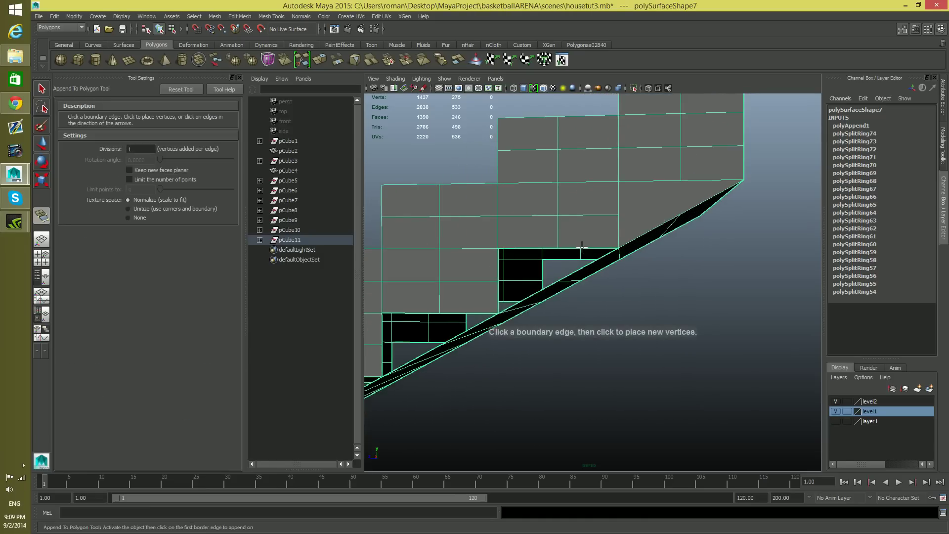
alt+drag(594, 247, 584, 247)
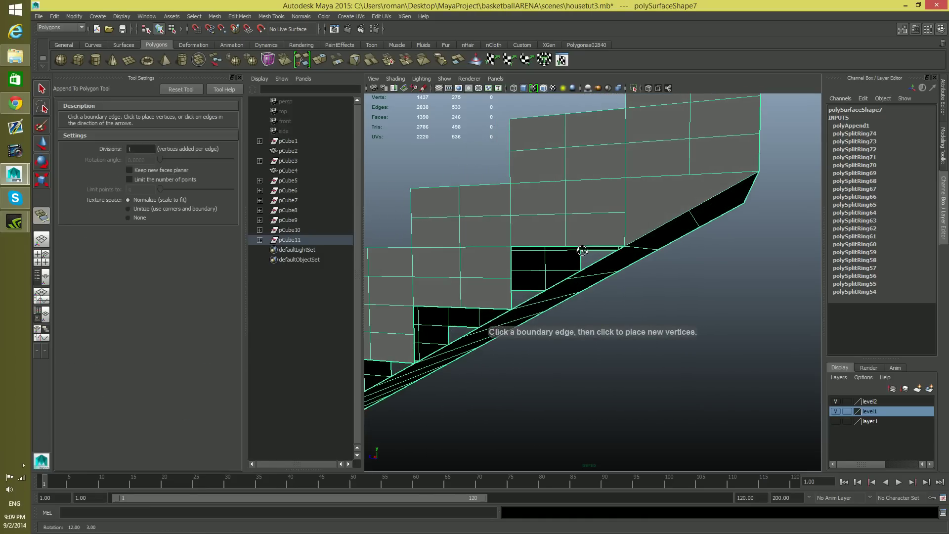
click(584, 246)
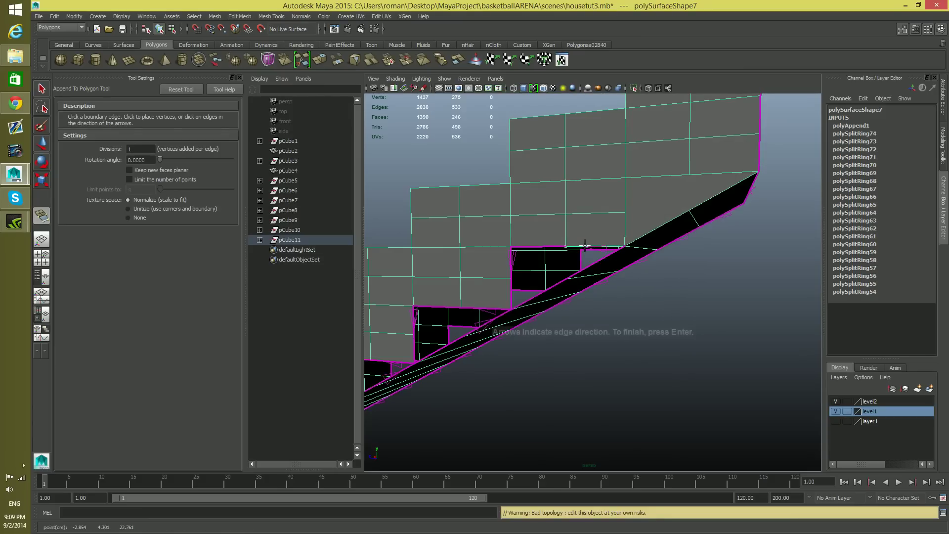
click(538, 247)
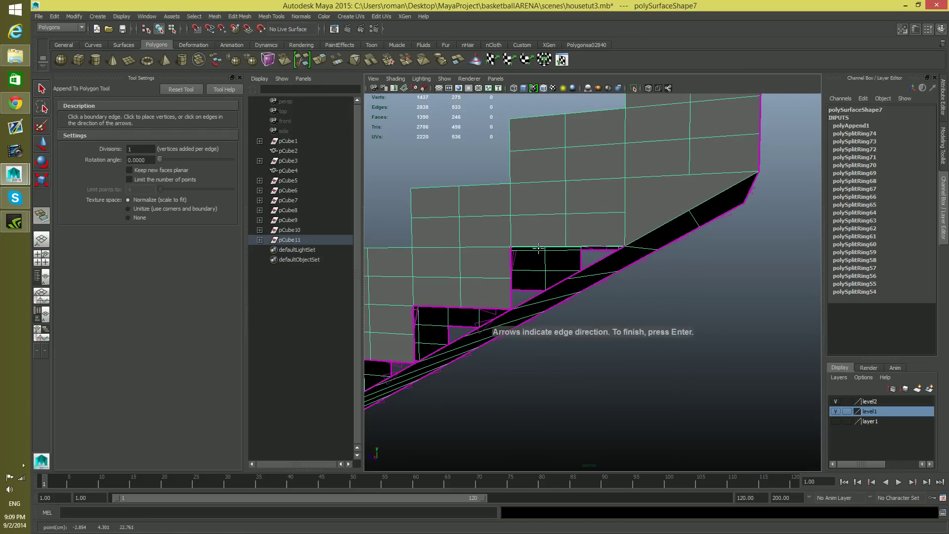
click(511, 264)
click(536, 307)
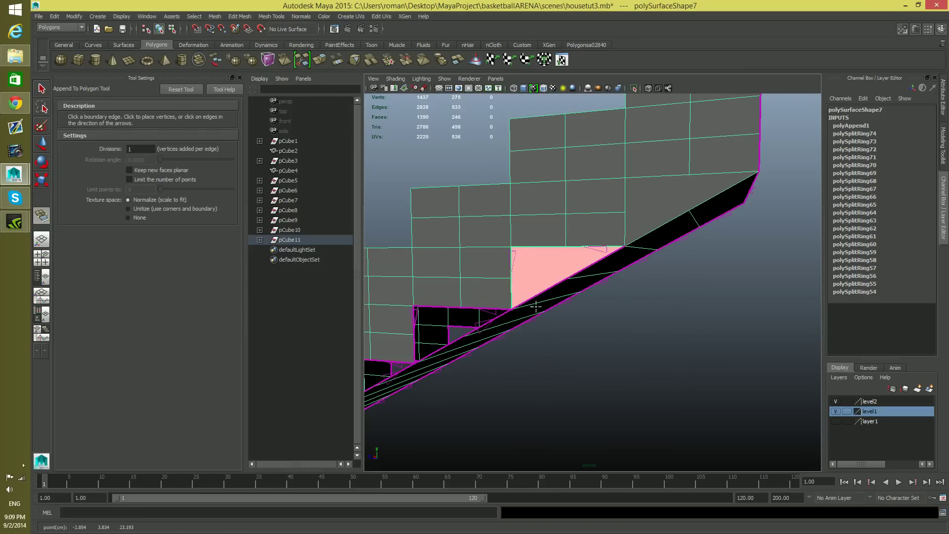
key(Return)
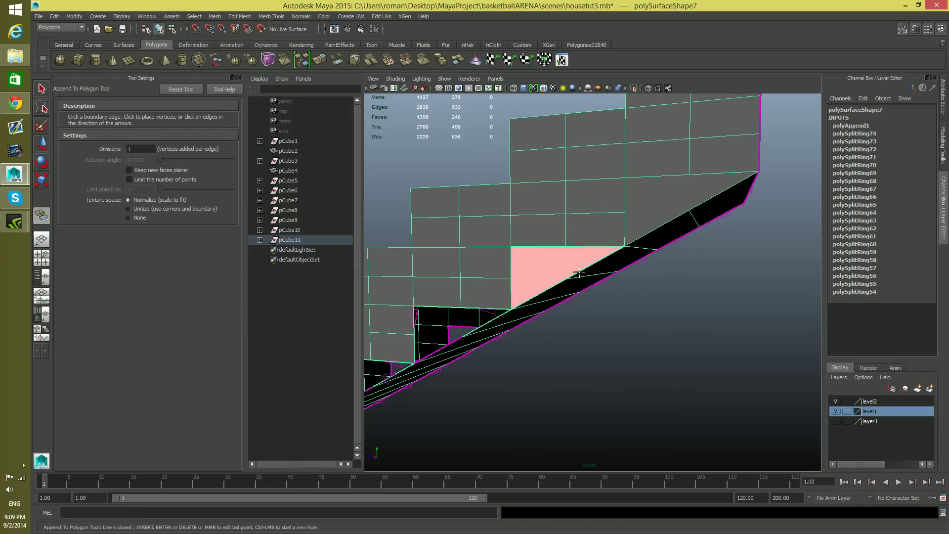
key(Return)
- Append a polygon across the triangular gap beneath the third stair step from the top
alt+drag(561, 281, 572, 282)
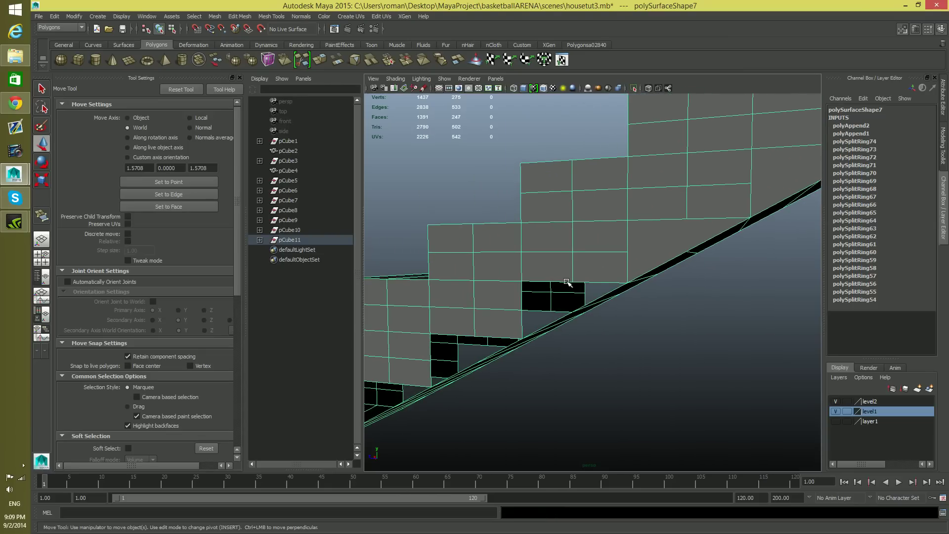
key(y)
click(572, 282)
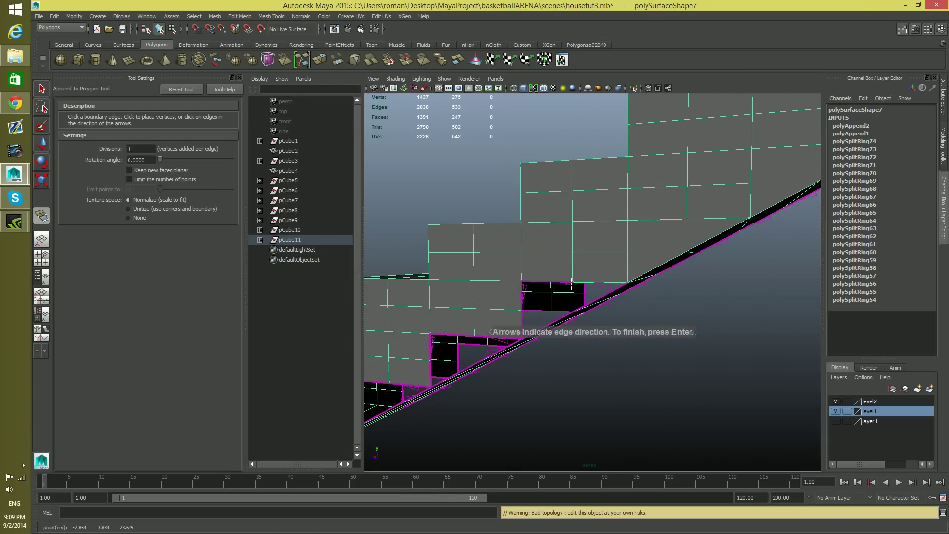
click(518, 303)
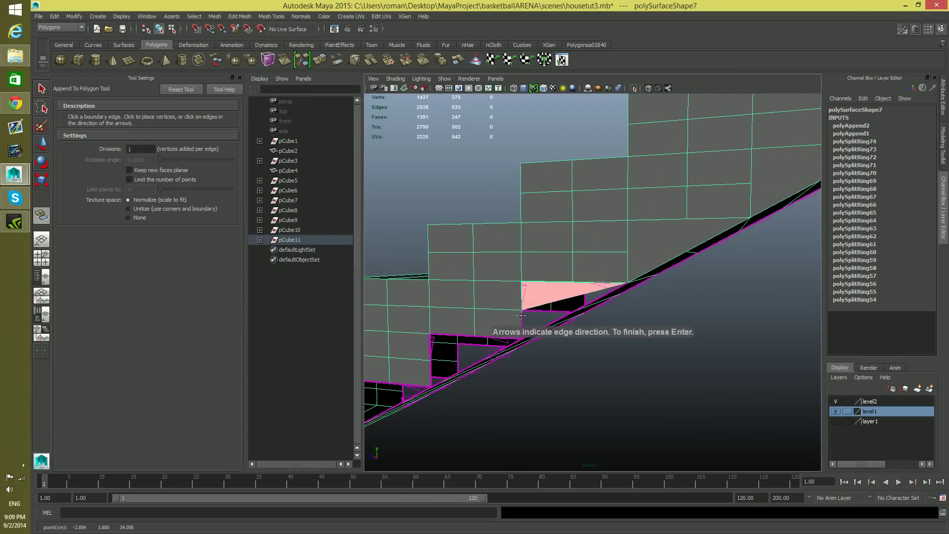
click(521, 316)
key(Return)
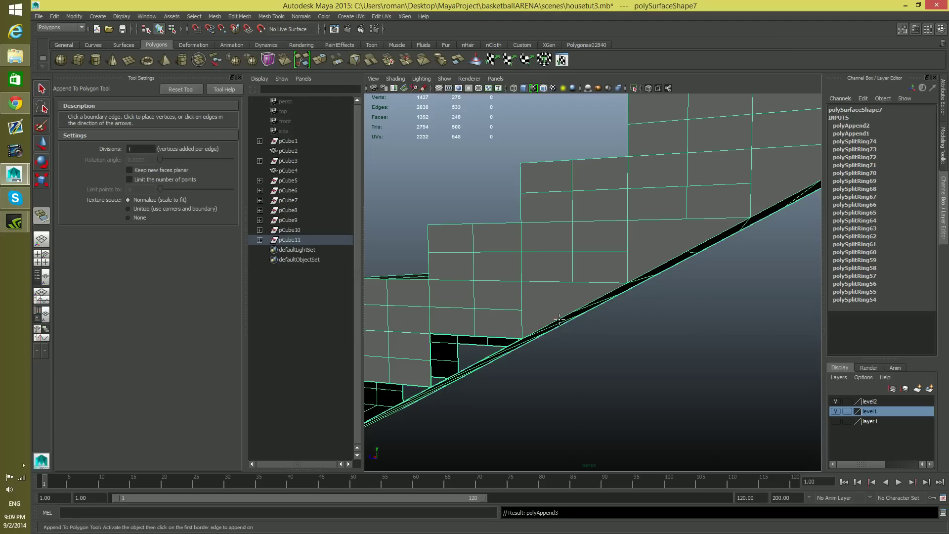
- Close the triangular gap under the fourth stair step from the top with an appended polygon
alt+middle_drag(501, 335, 608, 235)
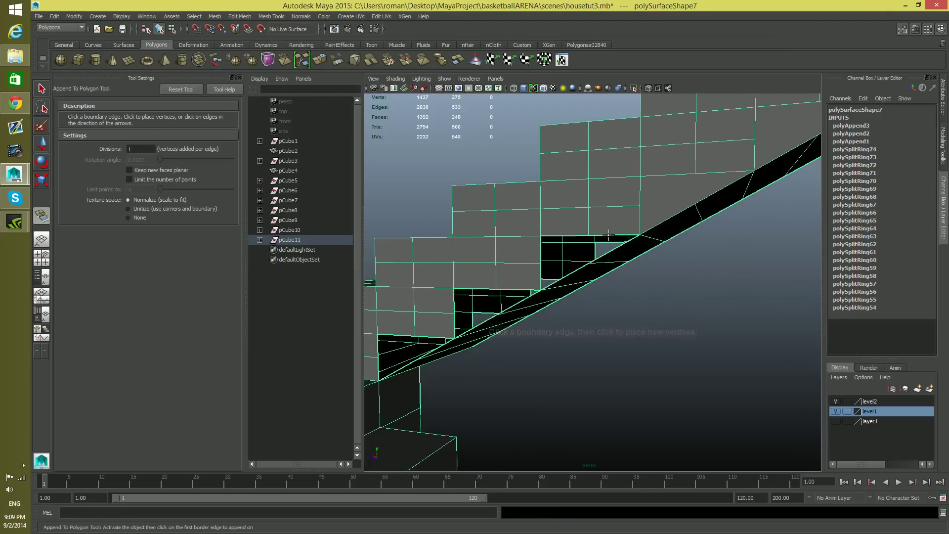
click(609, 235)
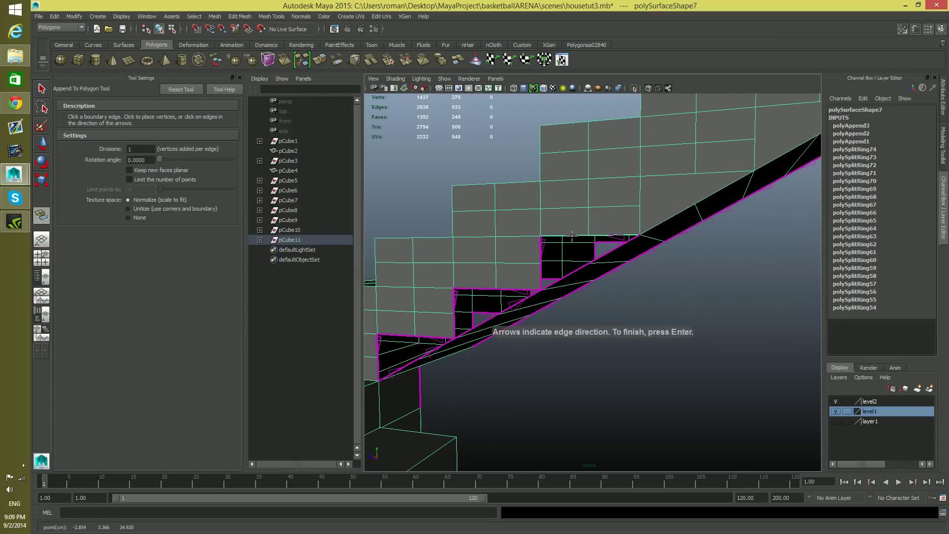
click(542, 265)
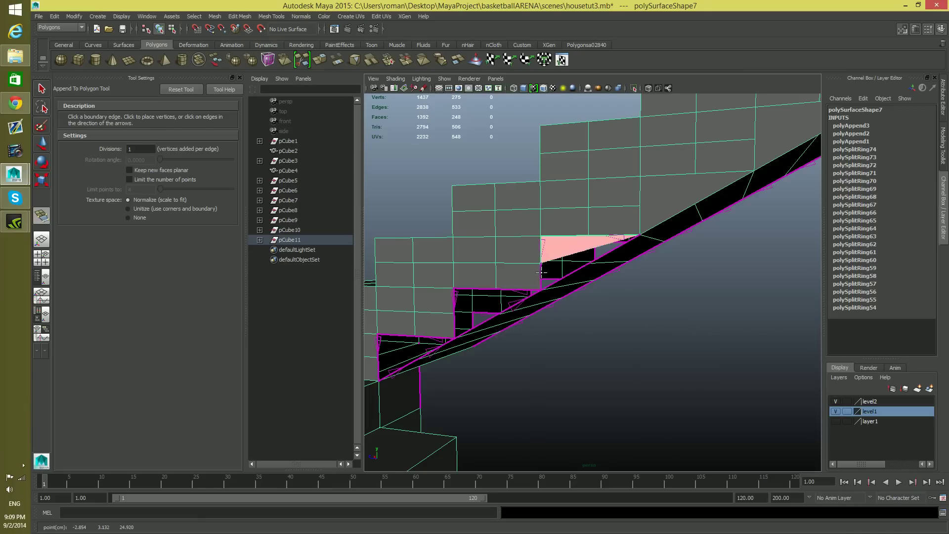
click(542, 277)
key(Return)
key(Return)
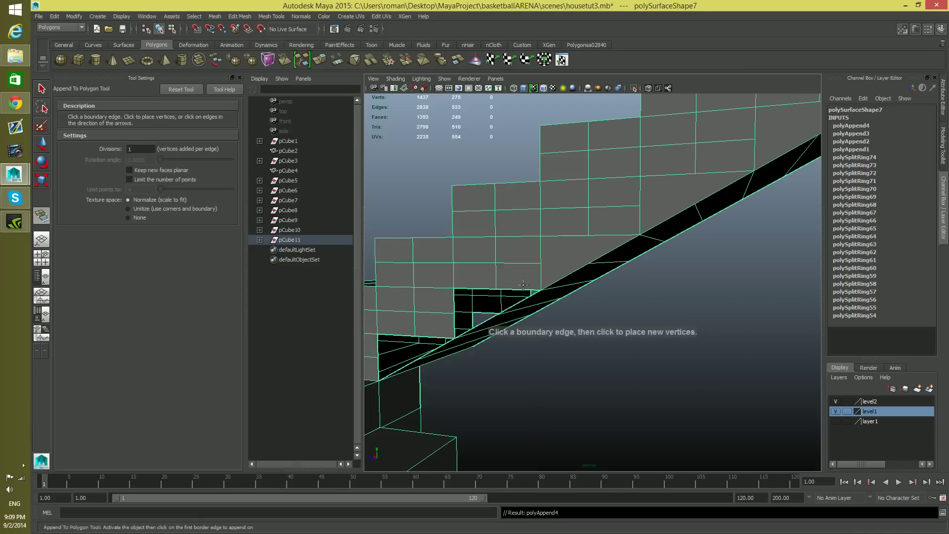
- Close the triangular gap under the fifth stair step from the top with an appended polygon
alt+drag(566, 275, 584, 250)
click(584, 251)
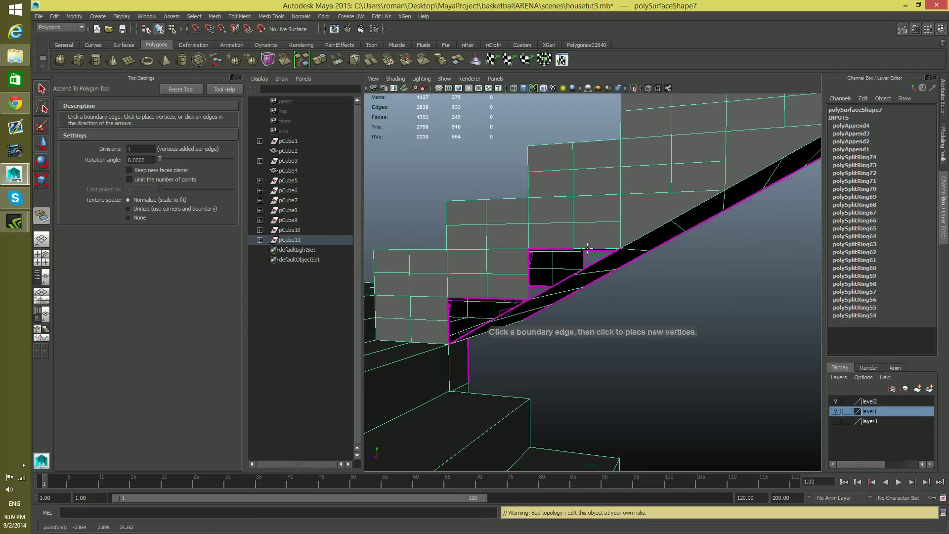
click(528, 262)
click(541, 292)
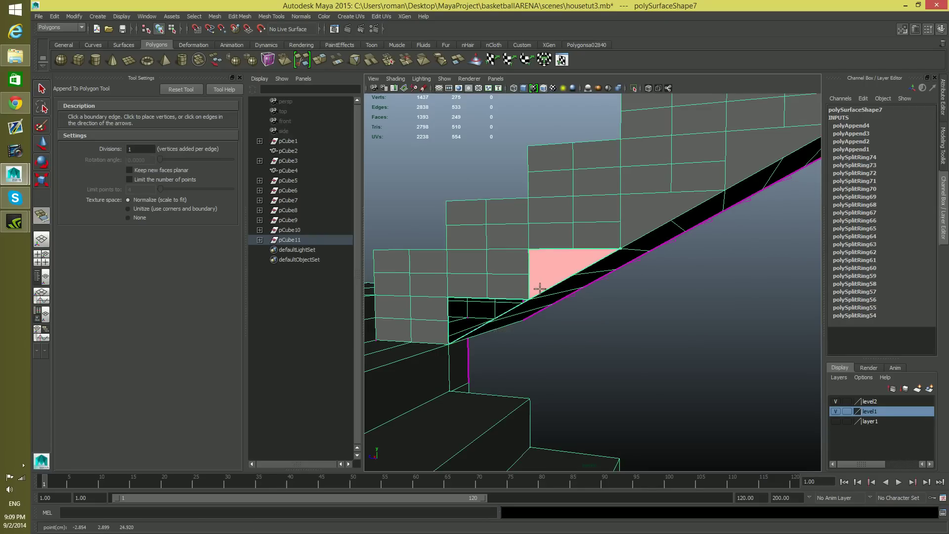
key(Return)
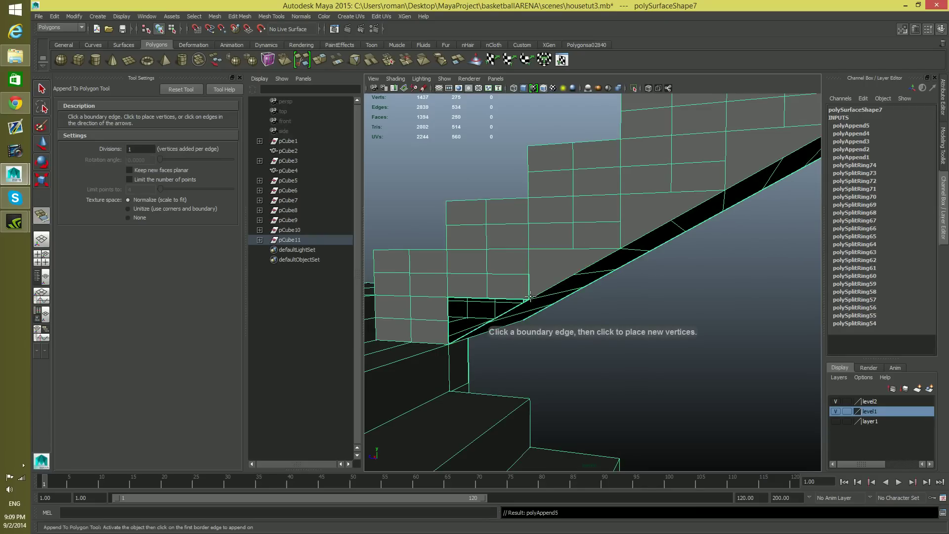
- Fill the last triangular gap at the lower end of this side of the staircase with an appended polygon
alt+middle_drag(534, 301, 581, 269)
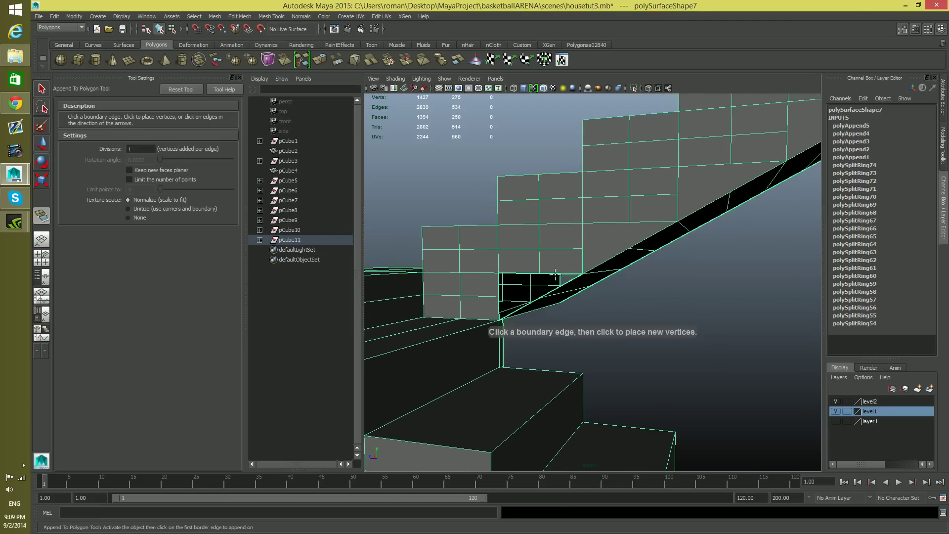
click(554, 274)
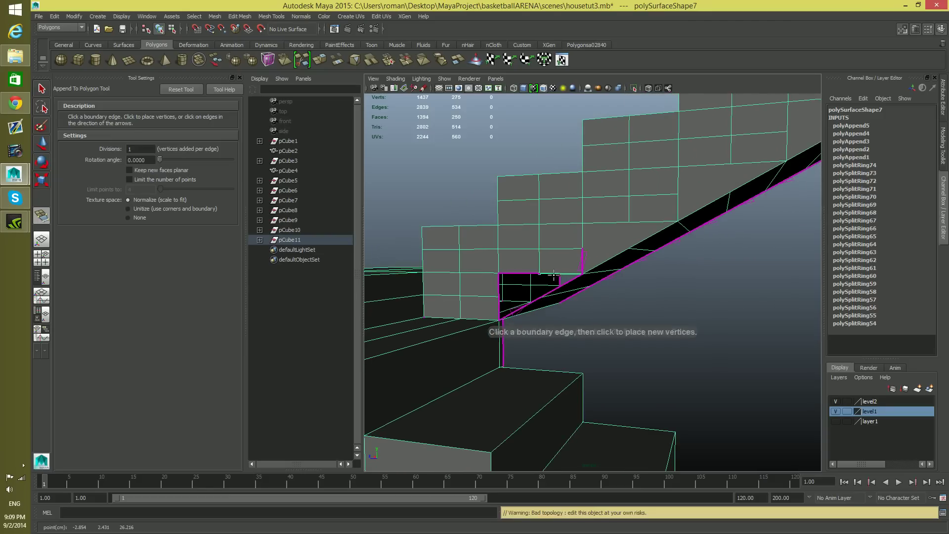
click(498, 288)
click(553, 290)
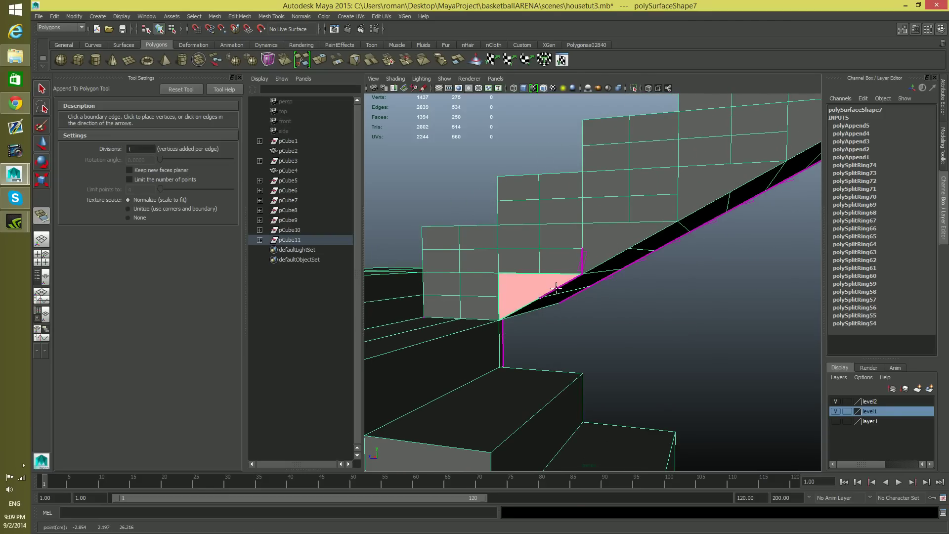
key(Return)
alt+drag(559, 284, 486, 356)
scroll(563, 291, down, 8)
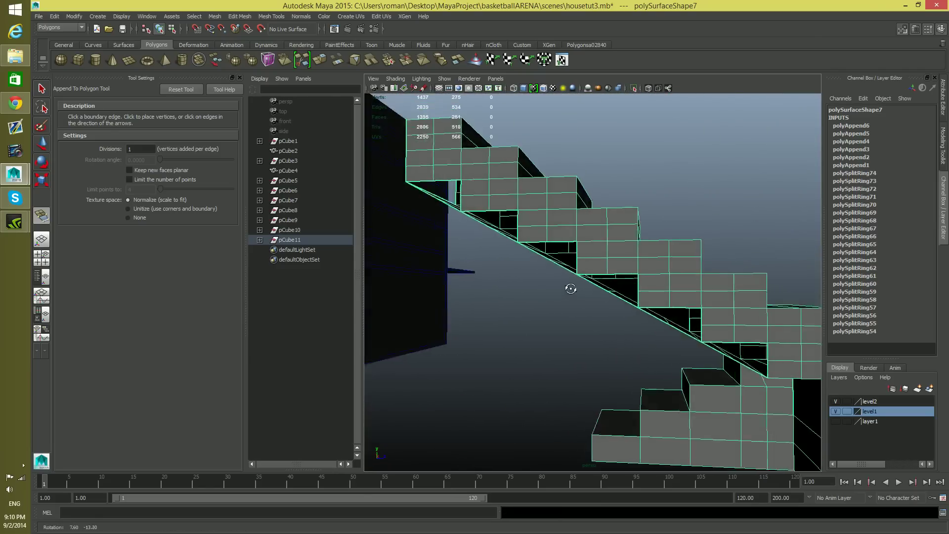
- Append a polygon over the lowest triangular gap under the upper flight's steps on the other side of the staircase
click(679, 311)
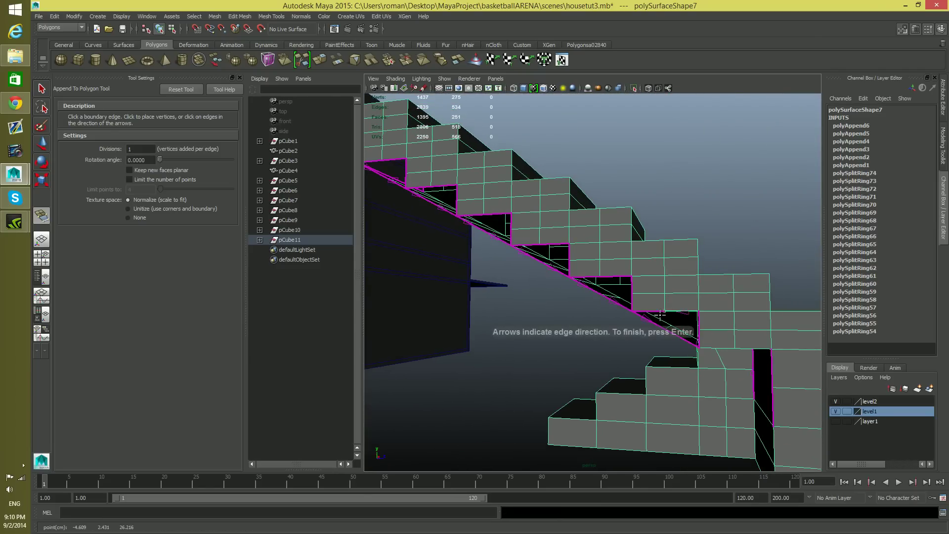
click(676, 338)
click(684, 339)
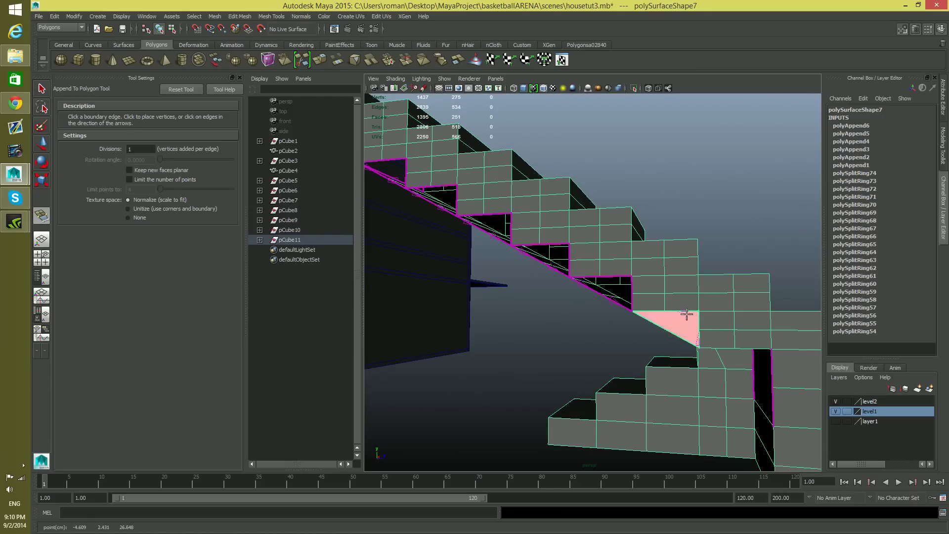
key(w)
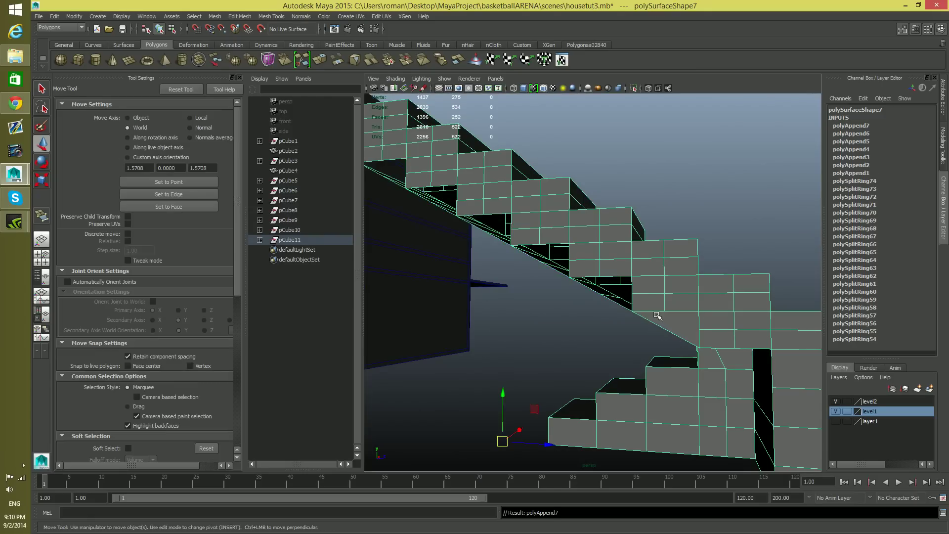
- Fill the second triangular gap from the lower end of this side with an appended polygon
key(y)
click(632, 289)
click(632, 292)
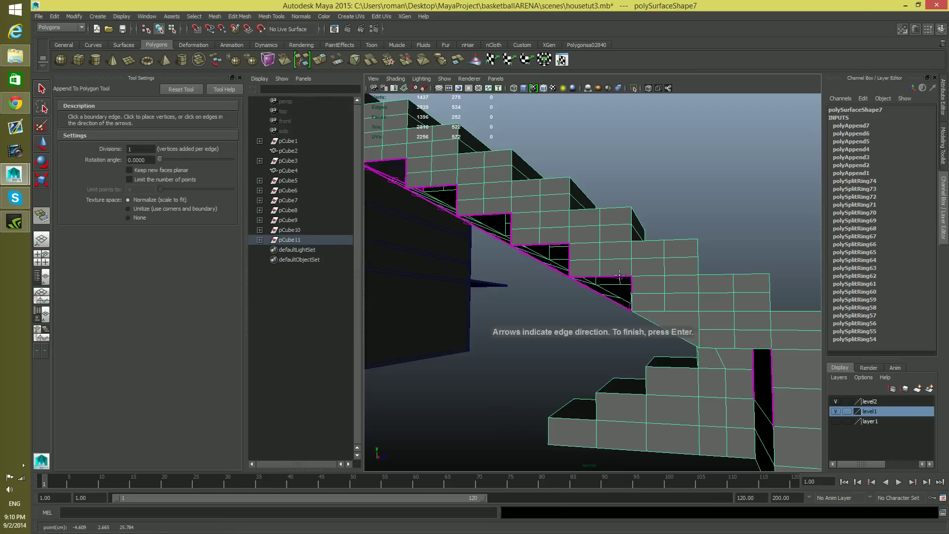
click(613, 277)
click(577, 285)
click(581, 284)
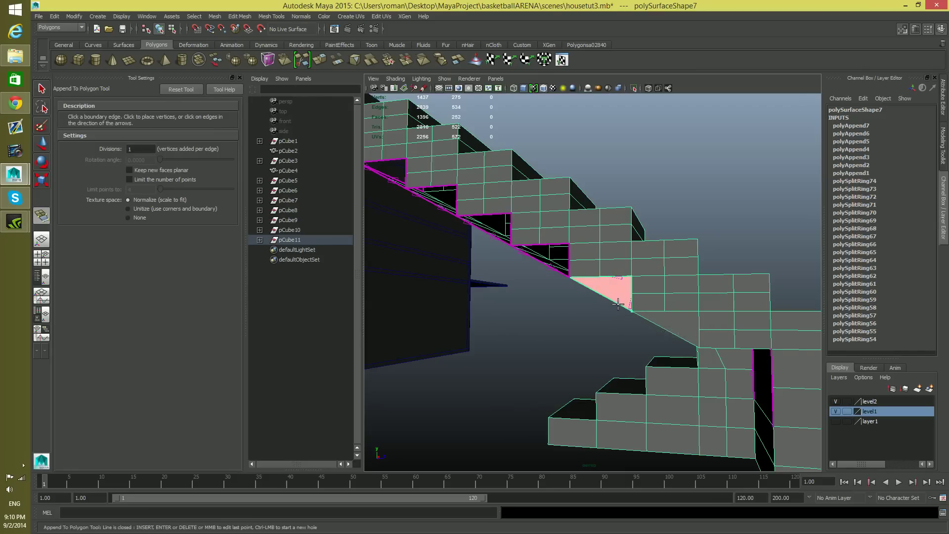
key(Return)
- Close the third triangular gap from the lower end of this side with an appended polygon
click(569, 266)
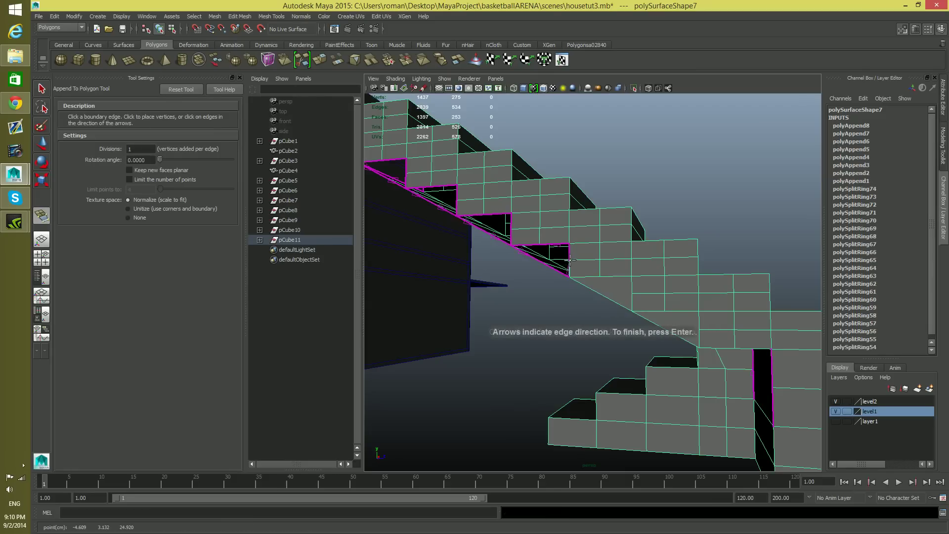
click(564, 244)
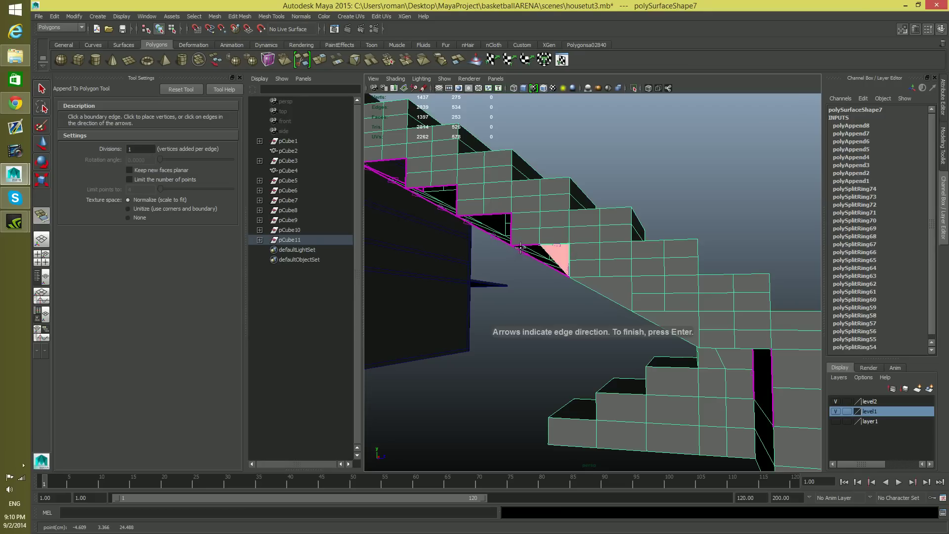
click(520, 248)
key(Return)
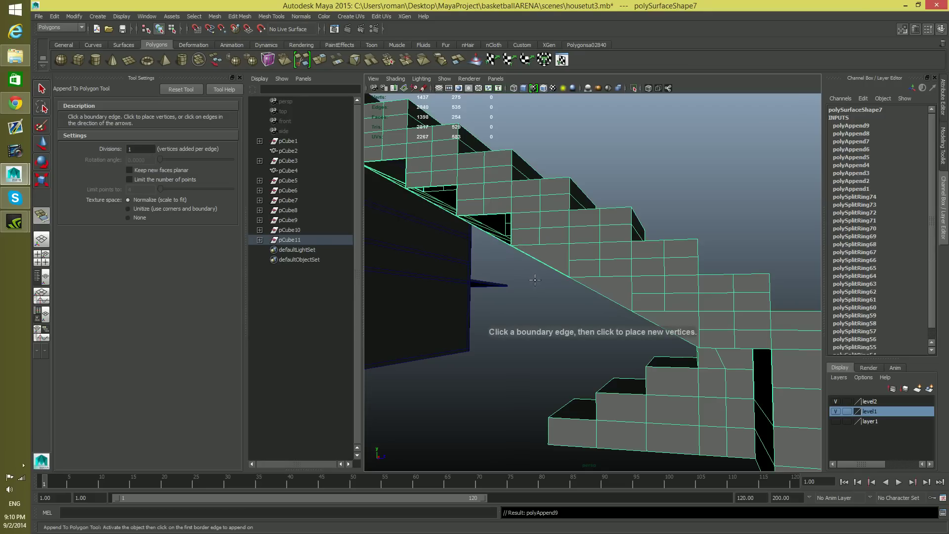
- Append a polygon across the fourth triangular gap from the lower end of this side
scroll(535, 280, down, 3)
click(631, 275)
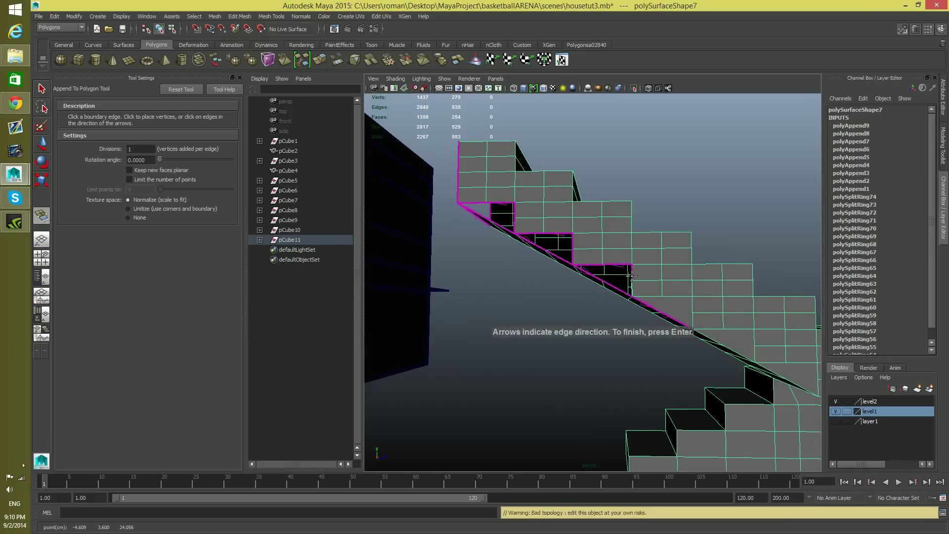
click(602, 270)
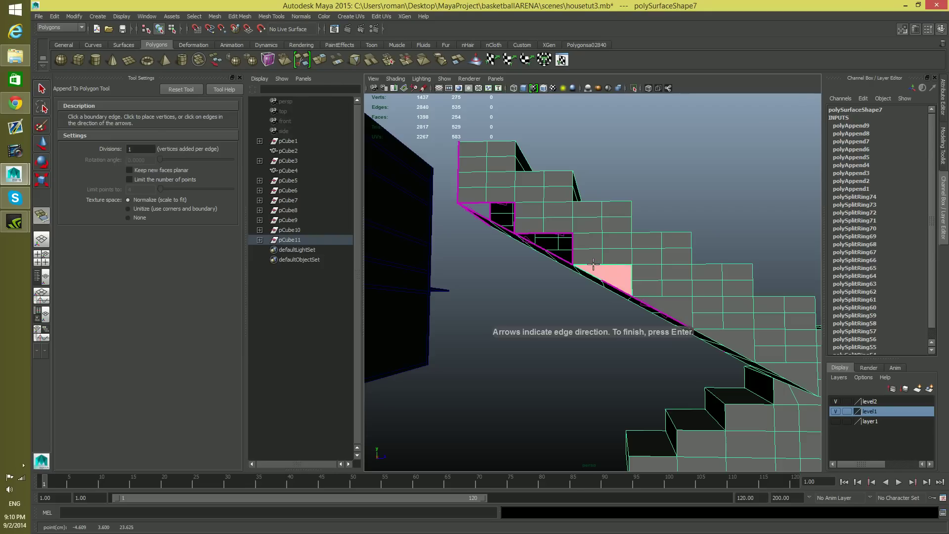
key(Return)
- Fill the two remaining triangular gaps at the upper end of this side with appended polygons
click(572, 251)
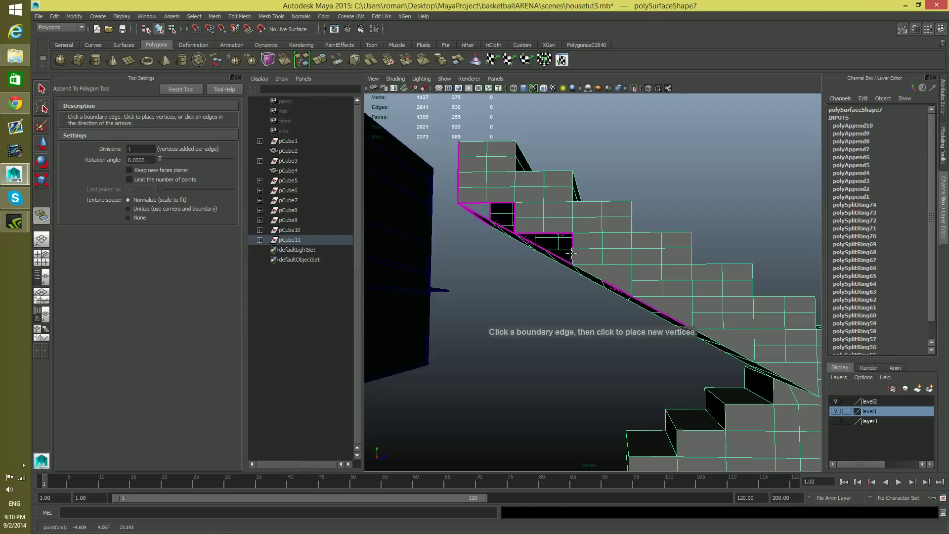
click(560, 233)
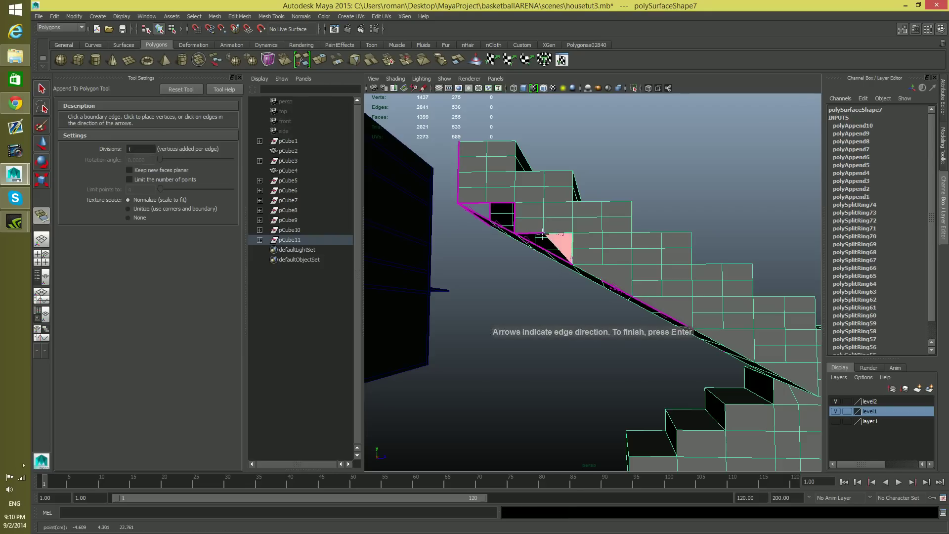
key(Return)
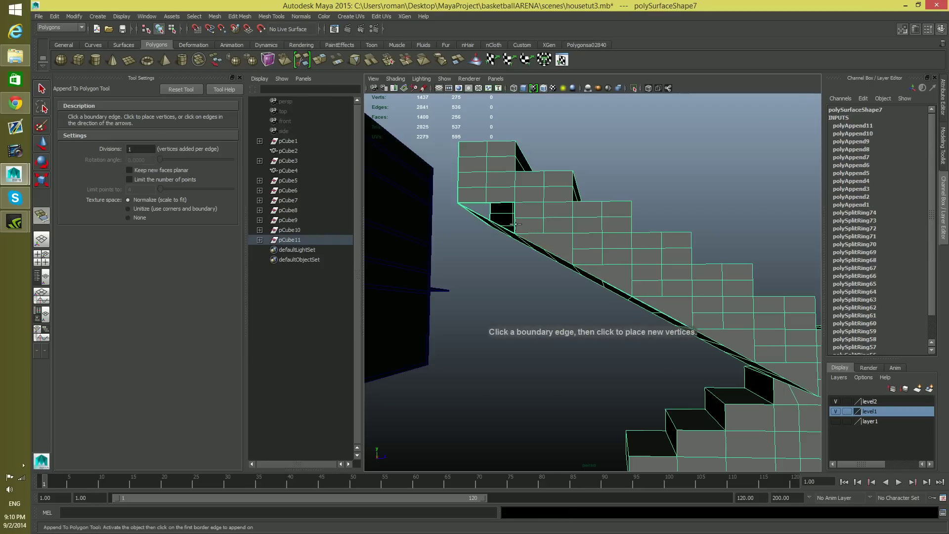
click(514, 222)
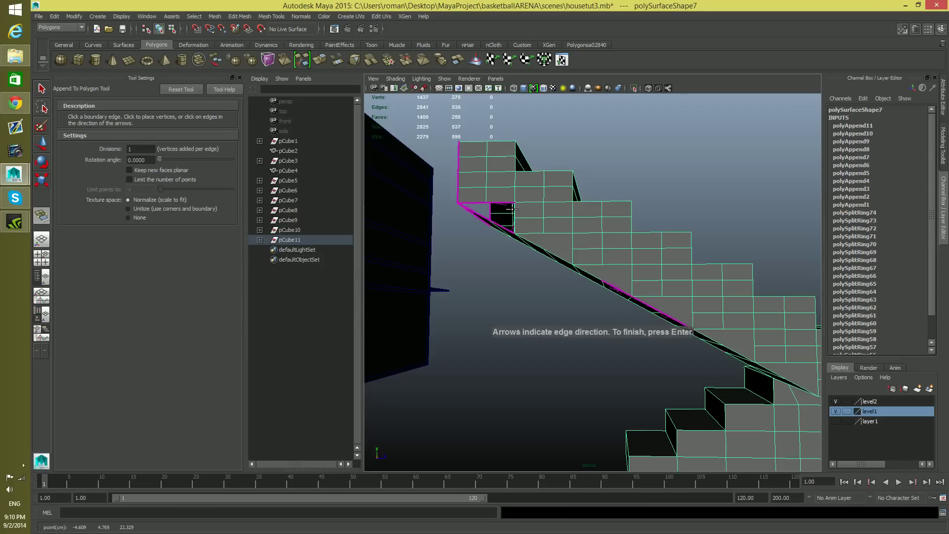
click(497, 202)
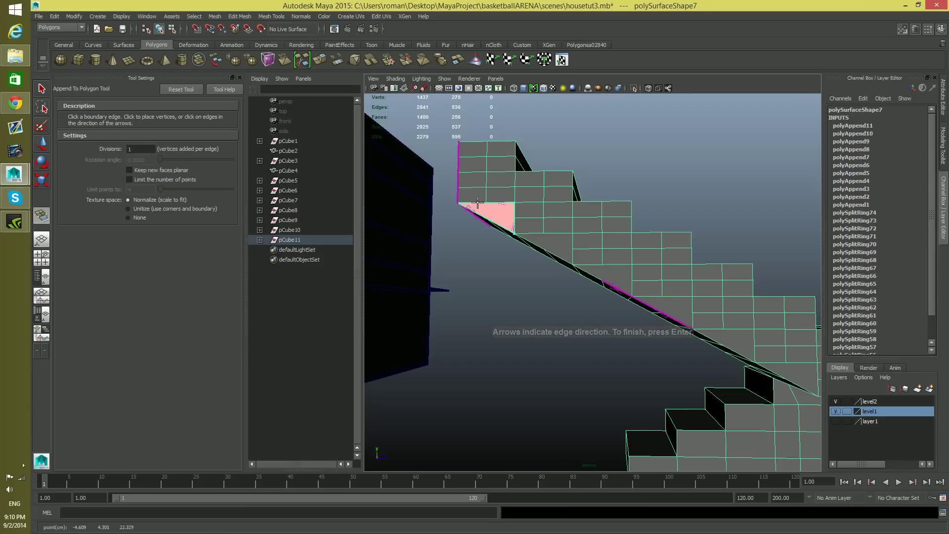
key(Return)
- Move the middle vertex on the top edge of the lower flight's highest step horizontally to line its edge up with the edges below
alt+drag(671, 344, 564, 338)
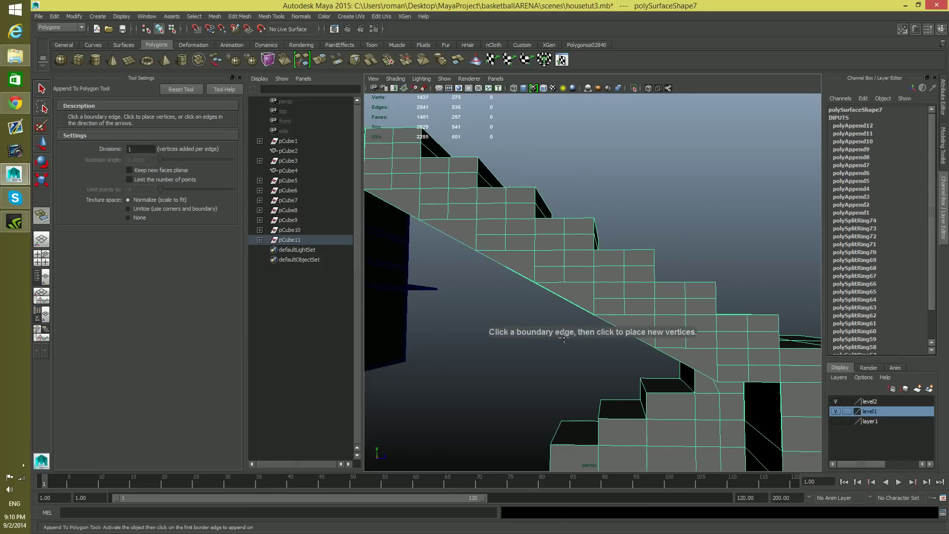
scroll(546, 326, down, 5)
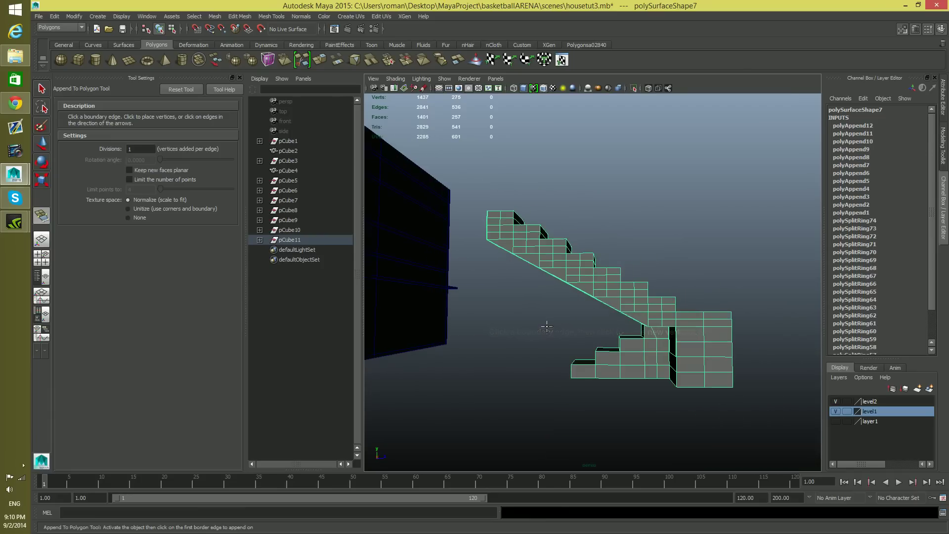
alt+drag(590, 301, 372, 271)
scroll(635, 341, up, 6)
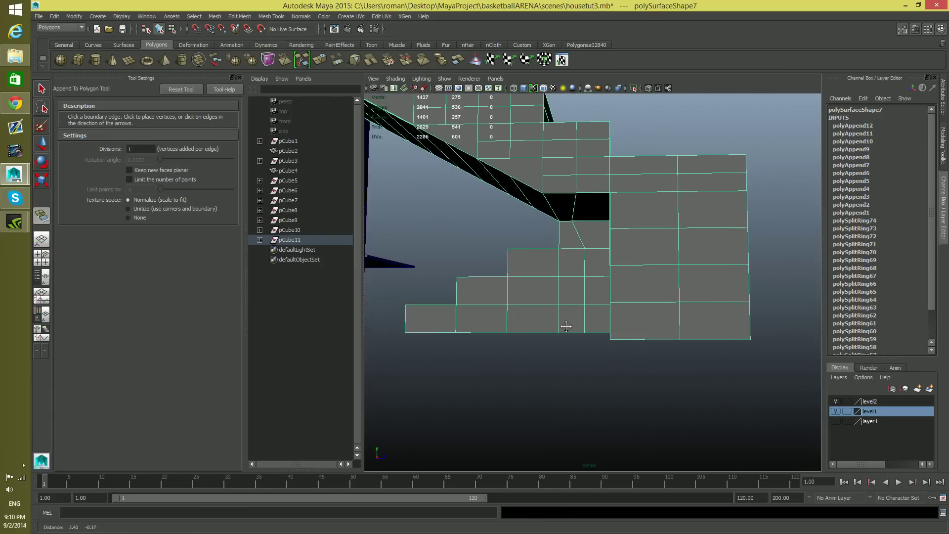
alt+drag(586, 378, 608, 370)
right_click(598, 314)
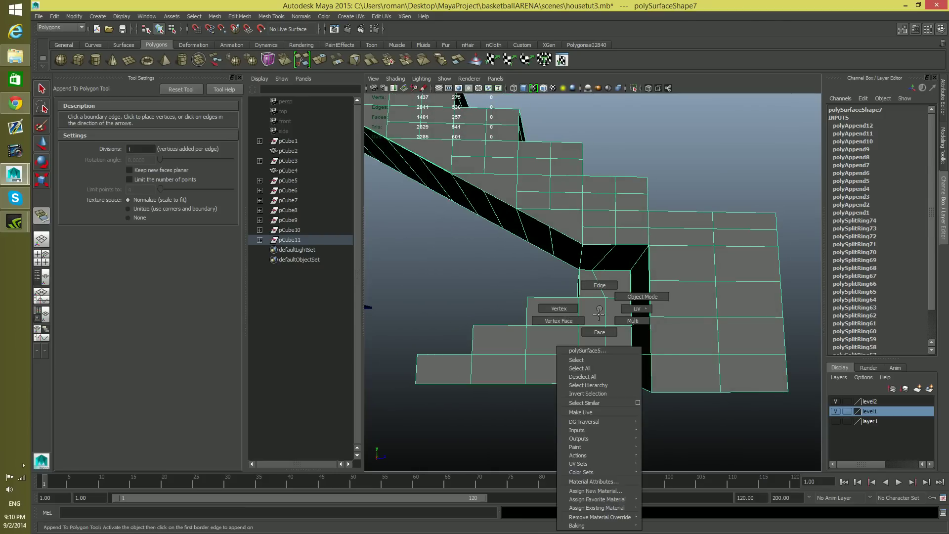
click(559, 309)
key(q)
click(581, 245)
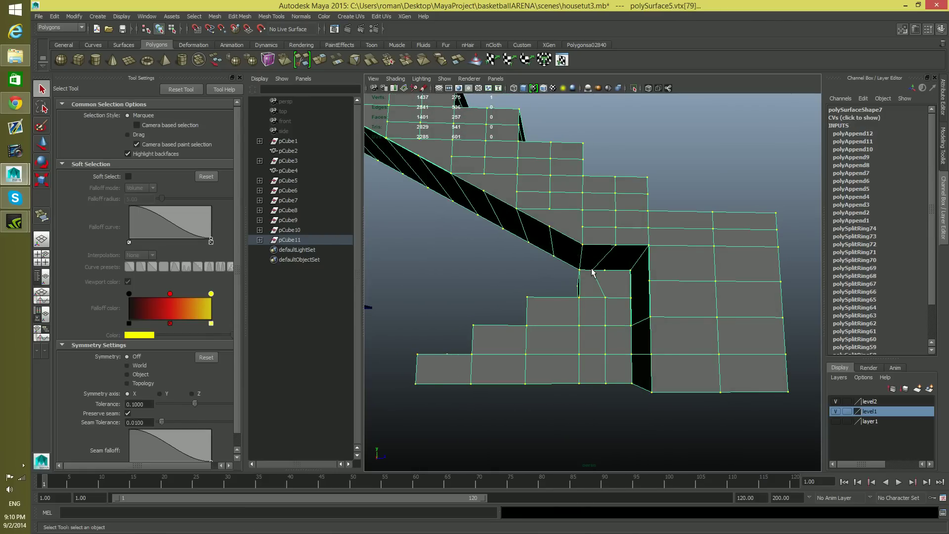
click(592, 270)
alt+right_drag(614, 313, 602, 343)
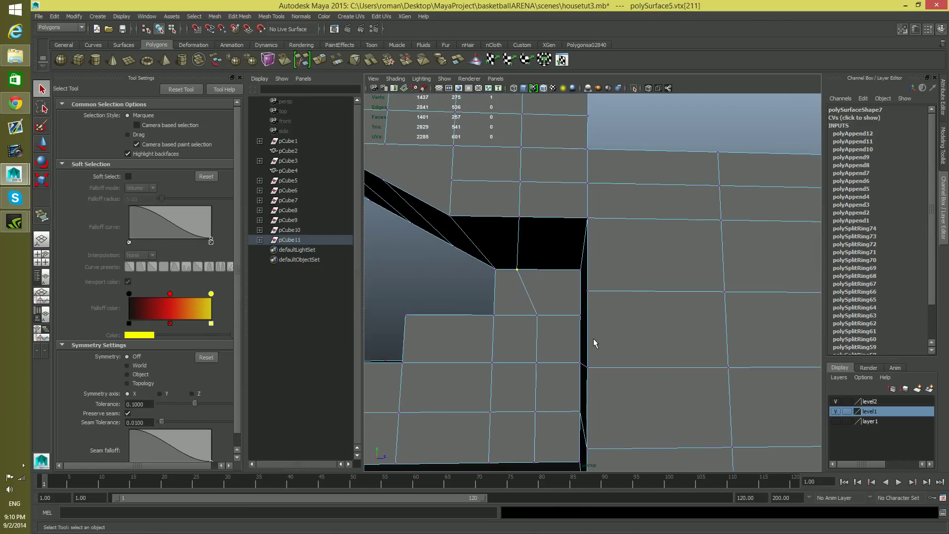
key(w)
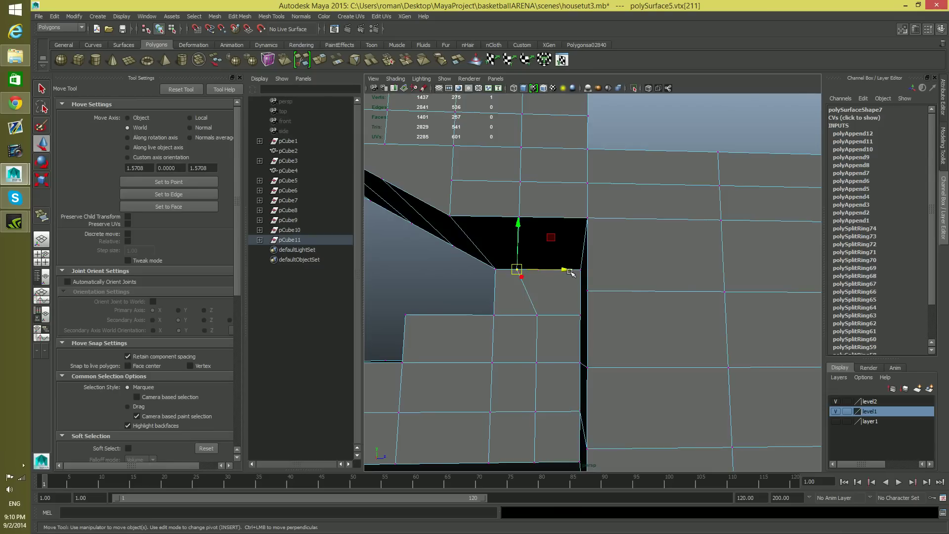
drag(569, 272, 591, 272)
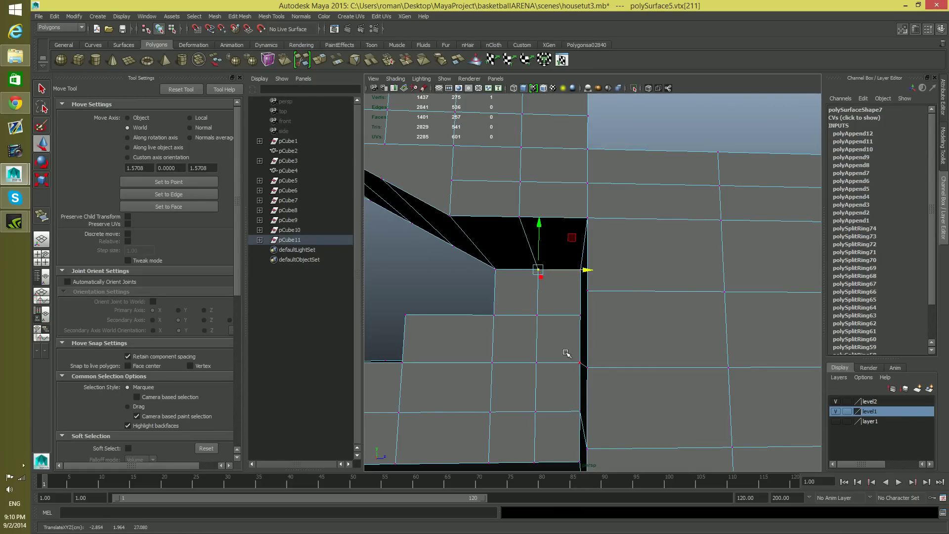
- Try to apply Connect Components to all of the staircase's vertices
alt+drag(568, 355, 595, 354)
scroll(471, 314, down, 10)
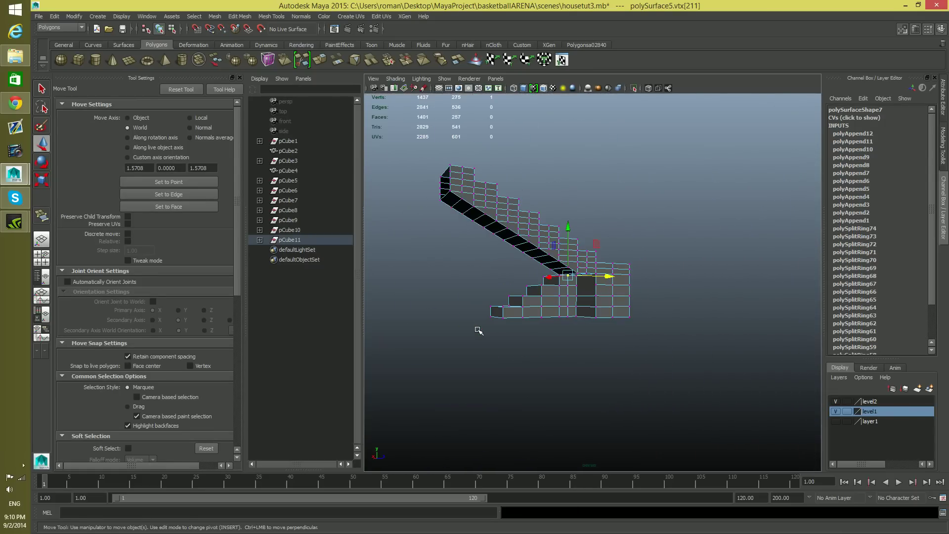
alt+drag(491, 324, 472, 332)
drag(427, 172, 720, 346)
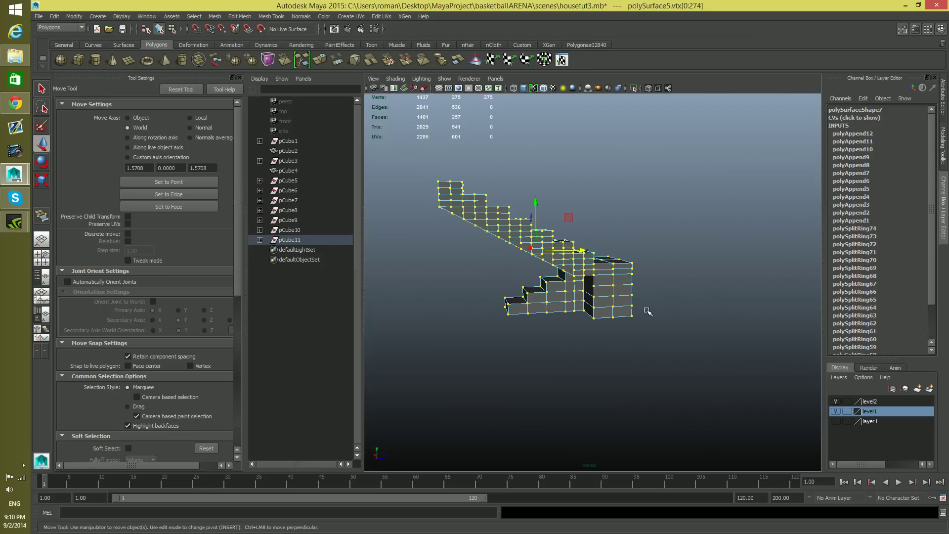
click(240, 16)
click(262, 39)
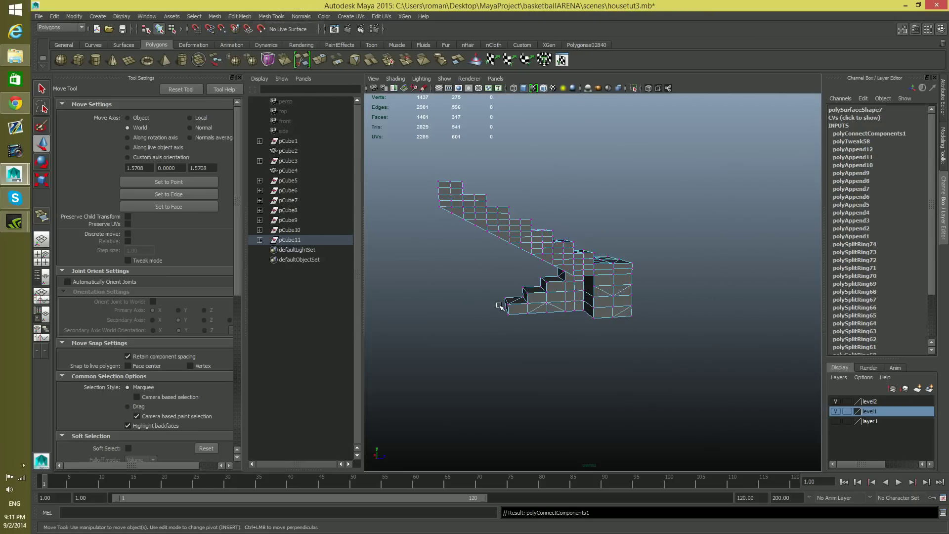
key(ctrl+z)
- Cut a horizontal edge with the Multi-Cut Tool across the tall top face of the wall joining the lower flight and the landing block
alt+drag(568, 317, 727, 315)
scroll(598, 330, up, 5)
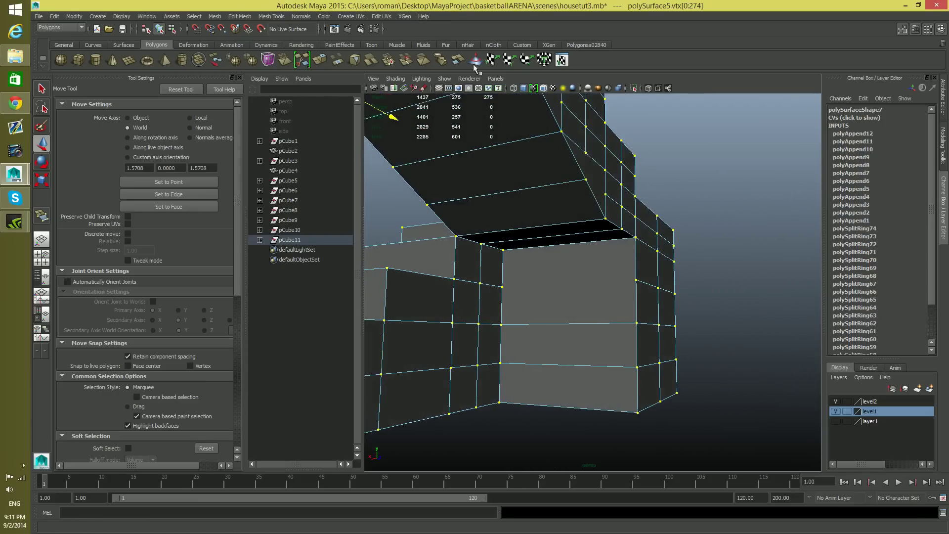
click(522, 45)
drag(640, 233, 601, 259)
key(F8)
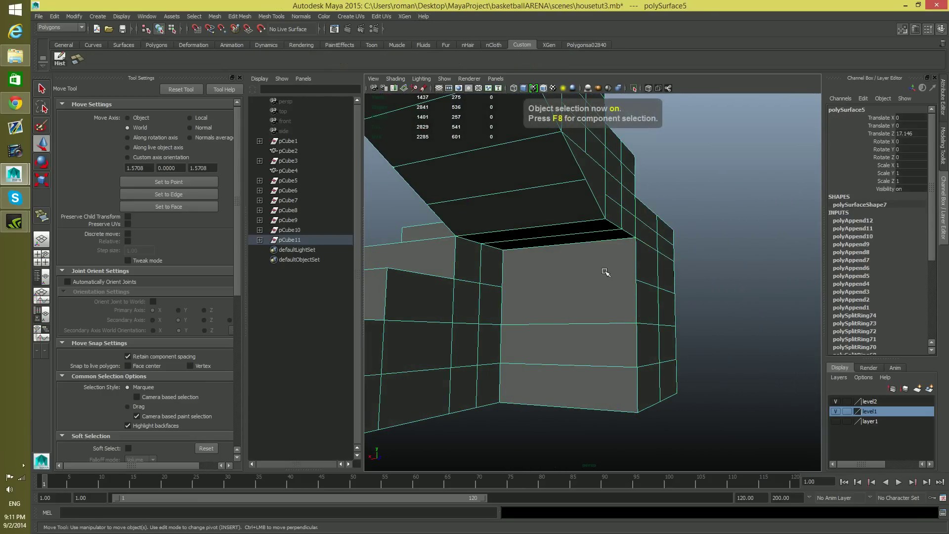
alt+drag(612, 280, 549, 281)
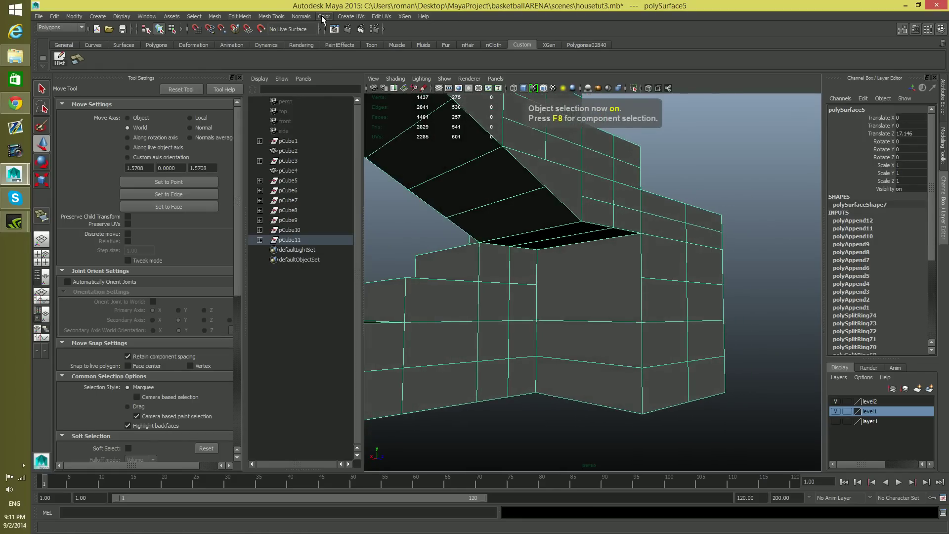
click(270, 16)
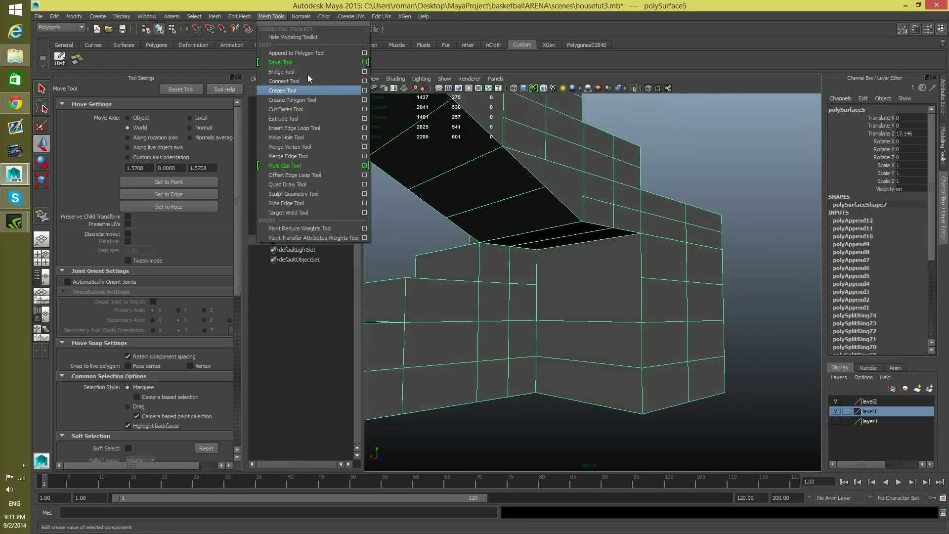
click(295, 165)
click(536, 285)
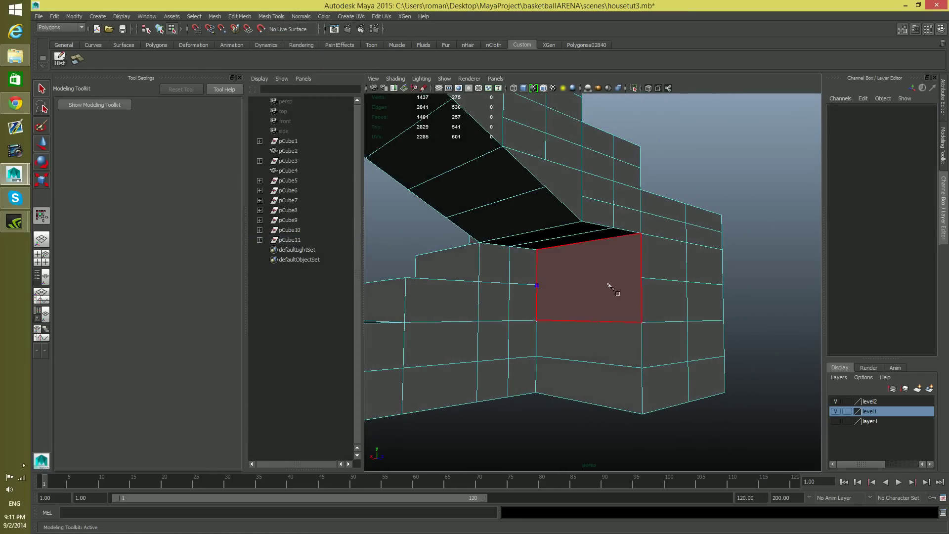
click(642, 278)
right_click(646, 293)
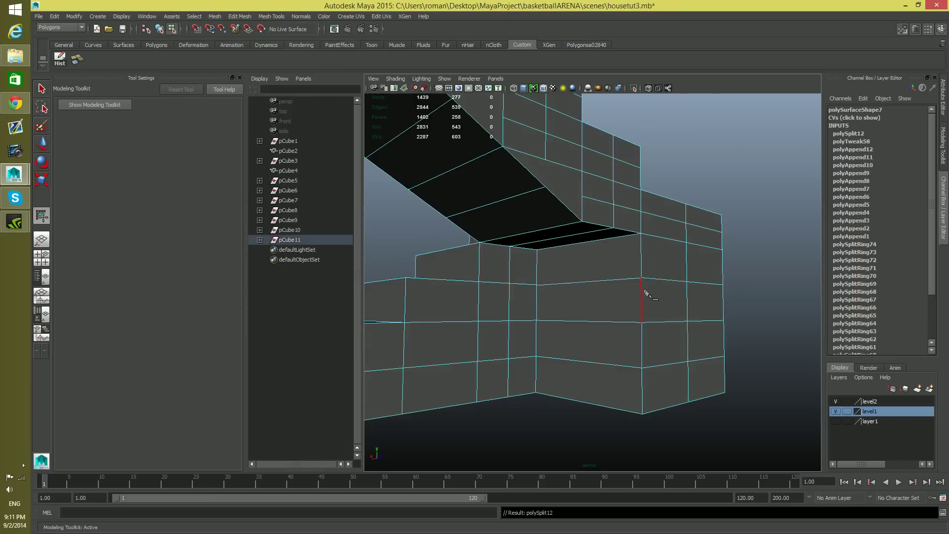
- Merge all of the staircase's vertices with a threshold of 0.0050
alt+drag(646, 293, 592, 294)
key(q)
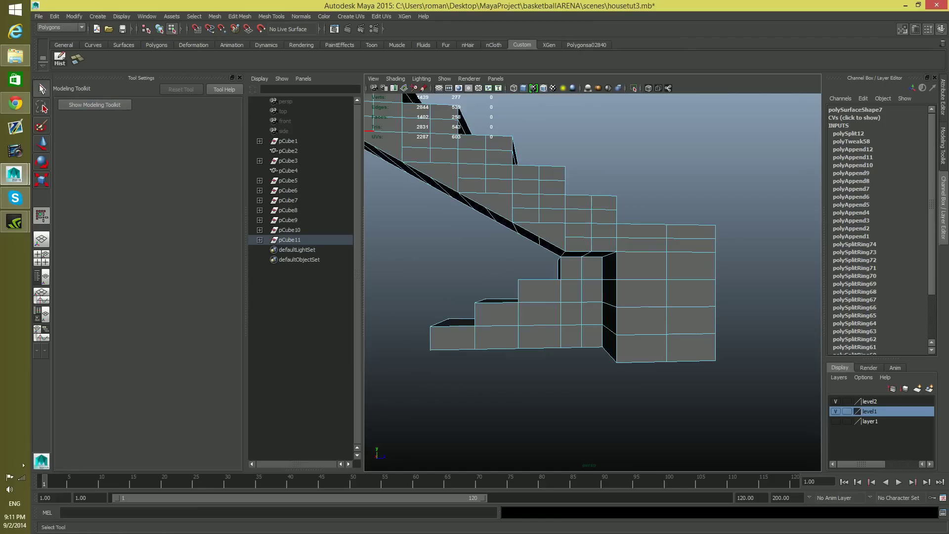
scroll(572, 301, down, 2)
scroll(451, 198, down, 2)
drag(455, 179, 690, 371)
scroll(629, 280, up, 2)
alt+drag(613, 266, 649, 304)
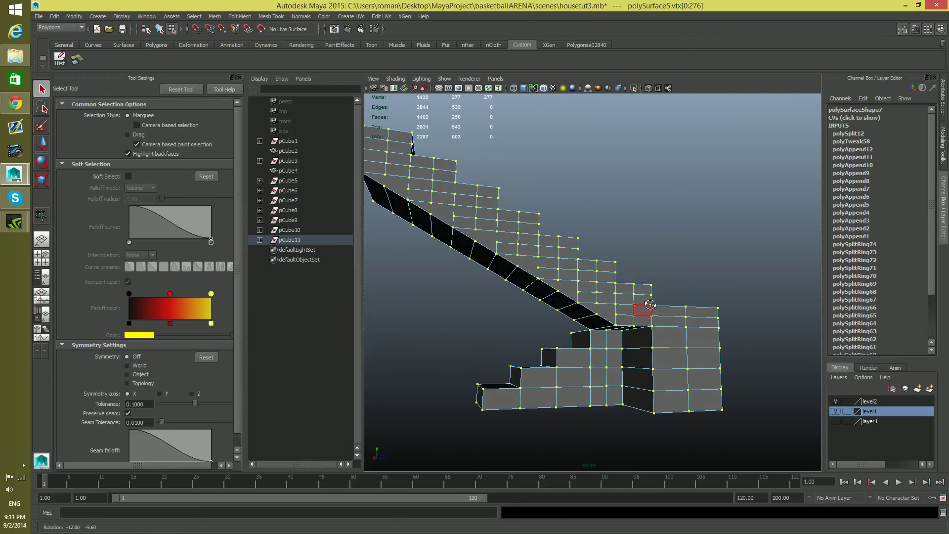
click(240, 17)
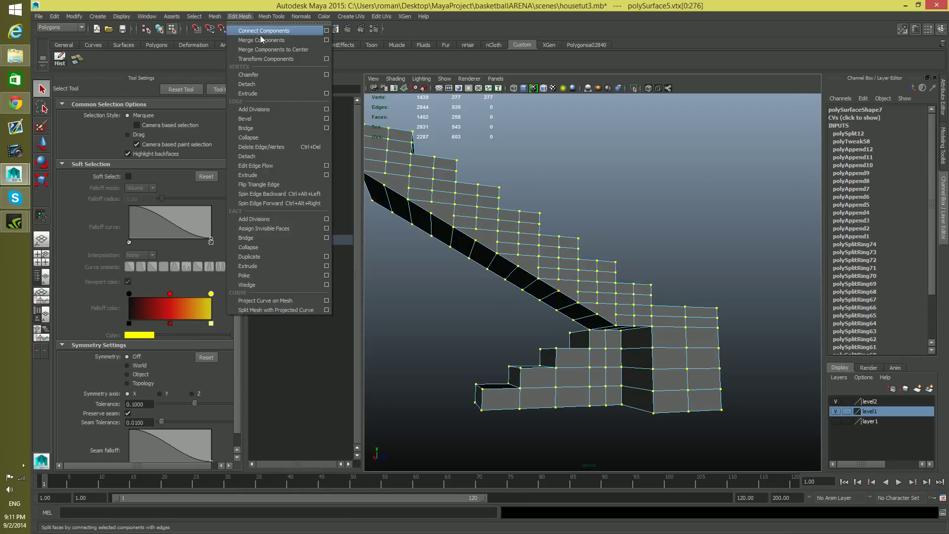
click(326, 40)
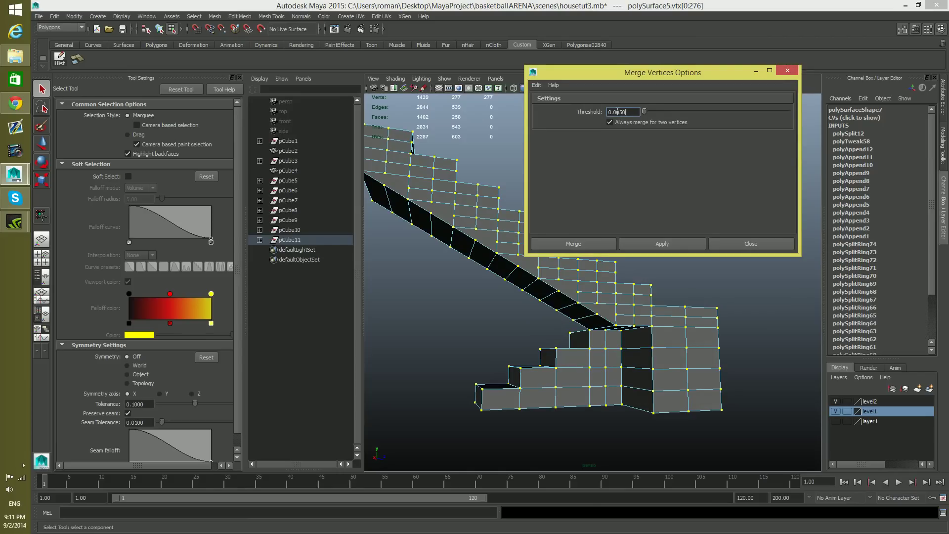
click(660, 244)
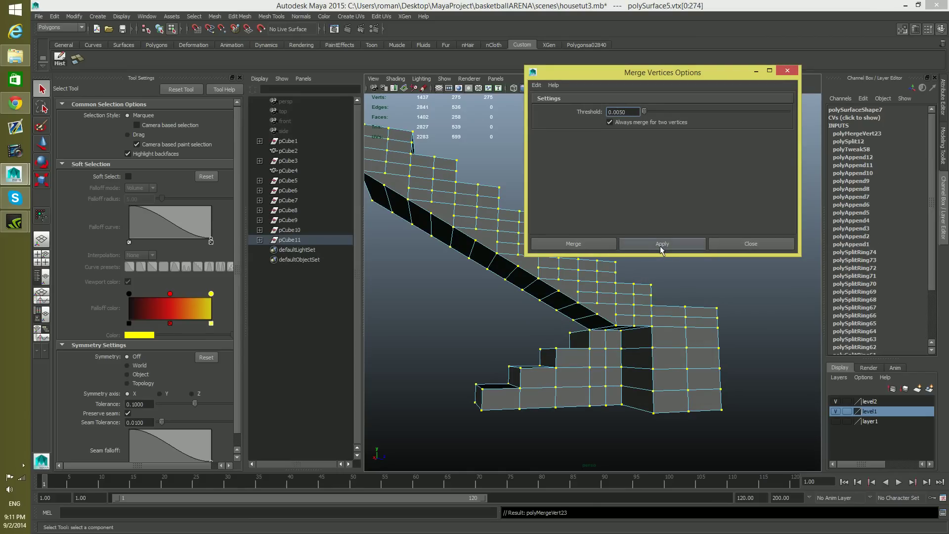
click(761, 244)
- Cut a diagonal edge with the Multi-Cut Tool across the uppermost triangular face along the upper flight's sloping underside
alt+drag(672, 395, 681, 349)
alt+right_drag(682, 349, 636, 448)
alt+middle_drag(640, 409, 585, 395)
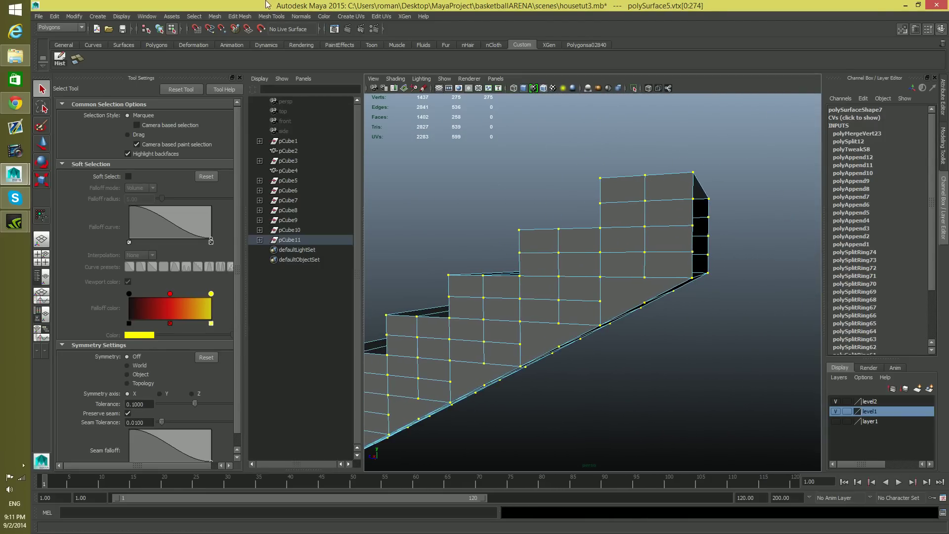
click(270, 16)
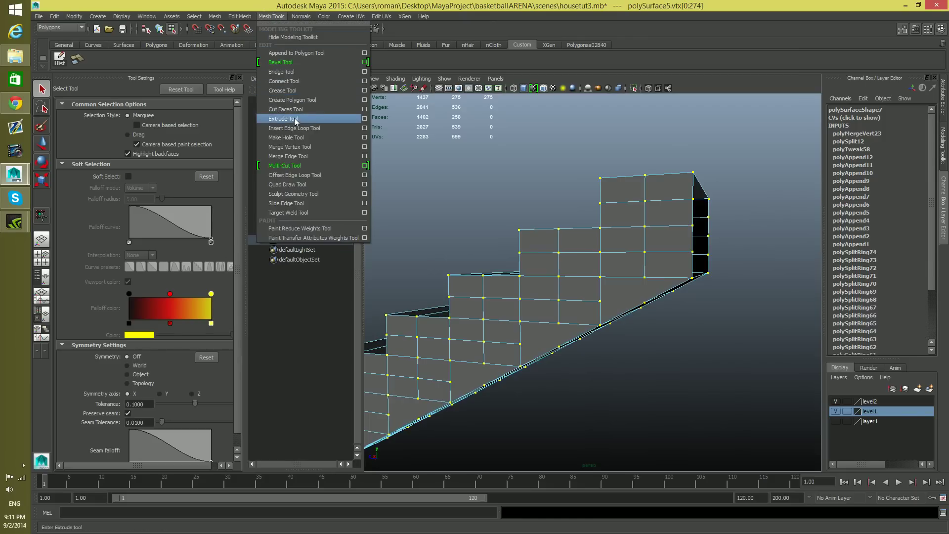
click(284, 166)
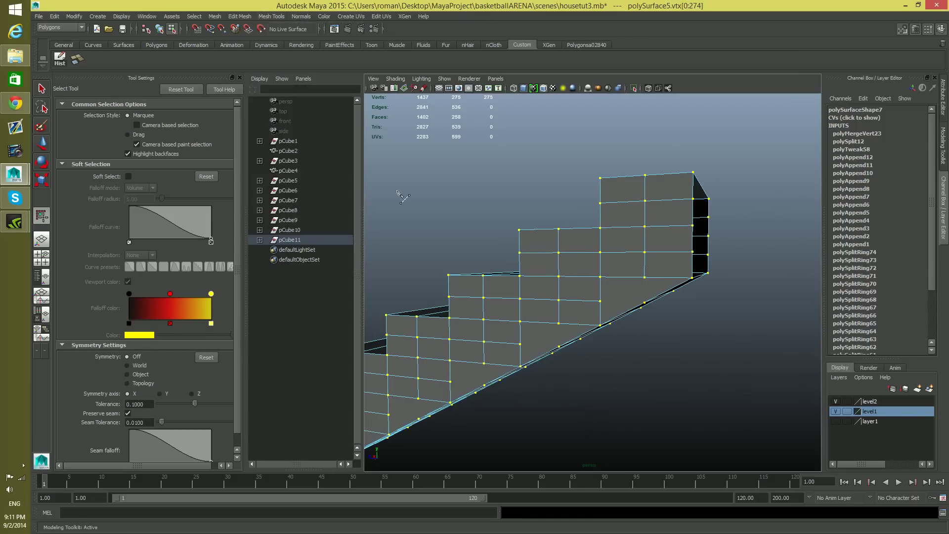
click(644, 277)
right_click(637, 297)
- Cut a short edge from the vertex on that face's sloping bottom edge to the middle of the new diagonal
alt+drag(643, 305, 649, 309)
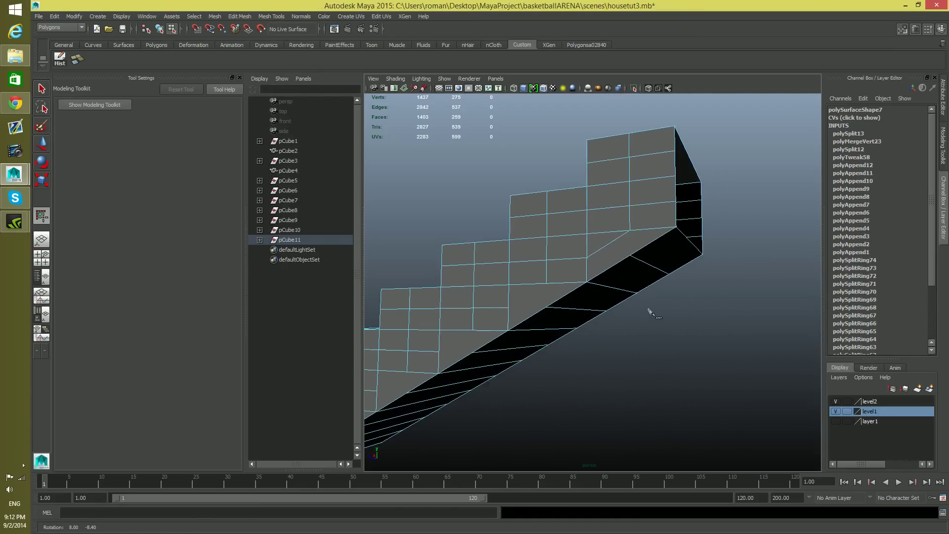
click(630, 256)
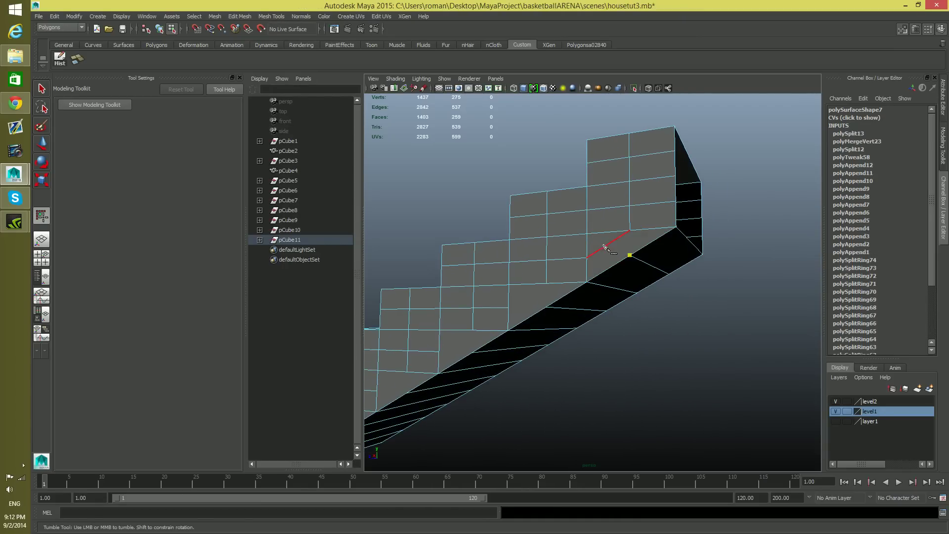
click(607, 246)
click(608, 244)
alt+drag(625, 258, 644, 274)
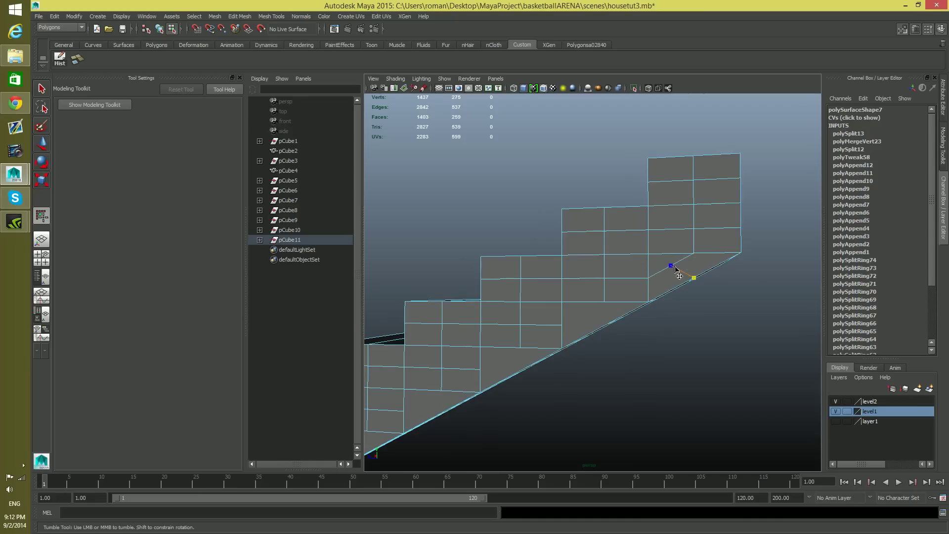
right_click(676, 268)
- Split the second triangular face from the top with a diagonal edge and connect its sloping-edge vertex to the diagonal at 50%
alt+drag(690, 296, 659, 300)
alt+middle_drag(629, 296, 678, 273)
click(672, 259)
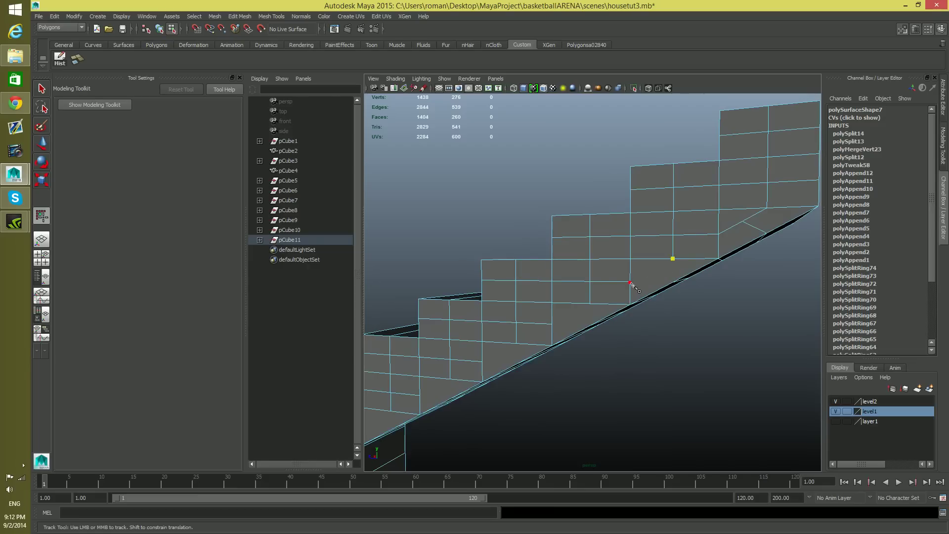
click(629, 282)
click(672, 282)
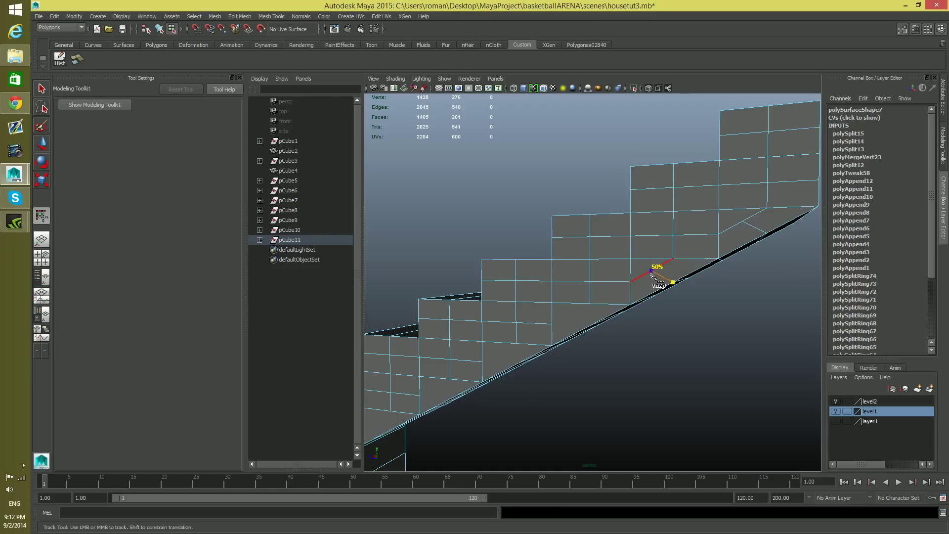
click(651, 270)
key(Return)
- Cut a diagonal edge across the third triangular face from the top of the upper flight
click(589, 303)
click(551, 324)
key(Return)
- Try to cut the third face's connecting edge and the fourth face's diagonal in one continuous cut
alt+middle_drag(571, 333, 657, 297)
click(659, 300)
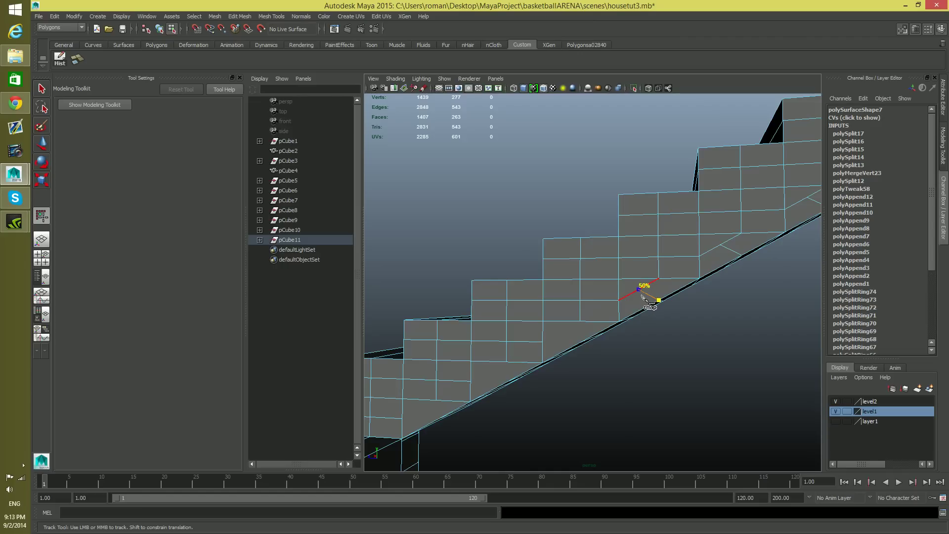
click(642, 296)
click(619, 299)
click(580, 321)
click(542, 340)
key(Return)
alt+middle_drag(580, 341, 614, 333)
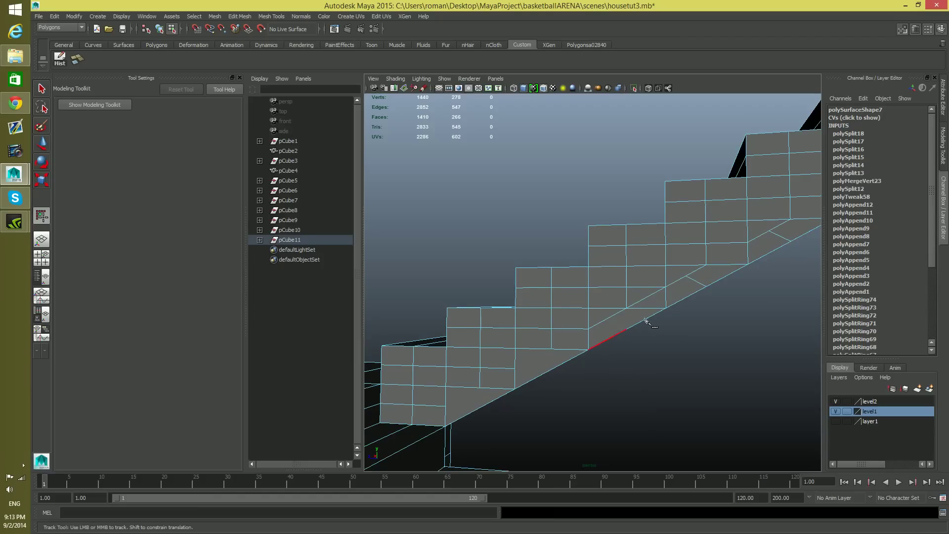
key(ctrl+z)
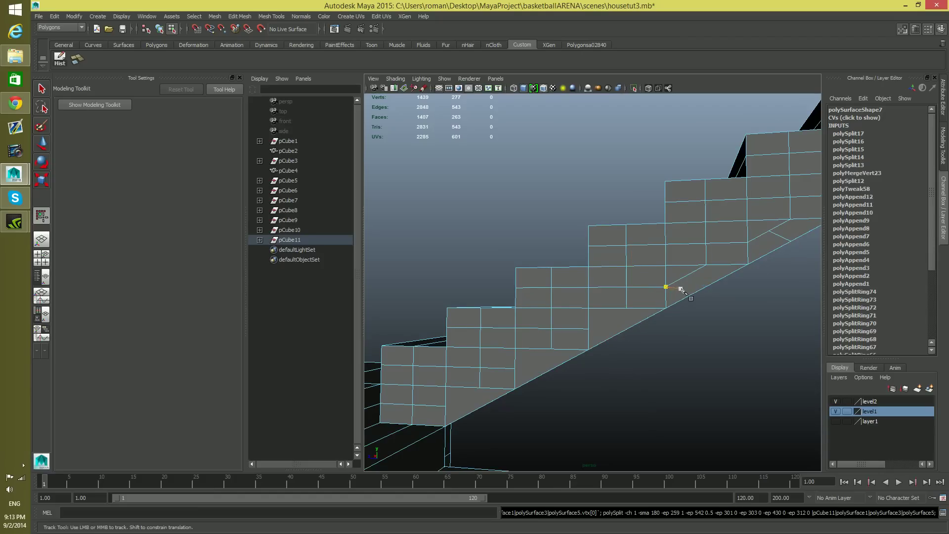
- Cut a short edge from the third triangular face's sloping-edge vertex to its diagonal only
alt+drag(707, 296, 674, 270)
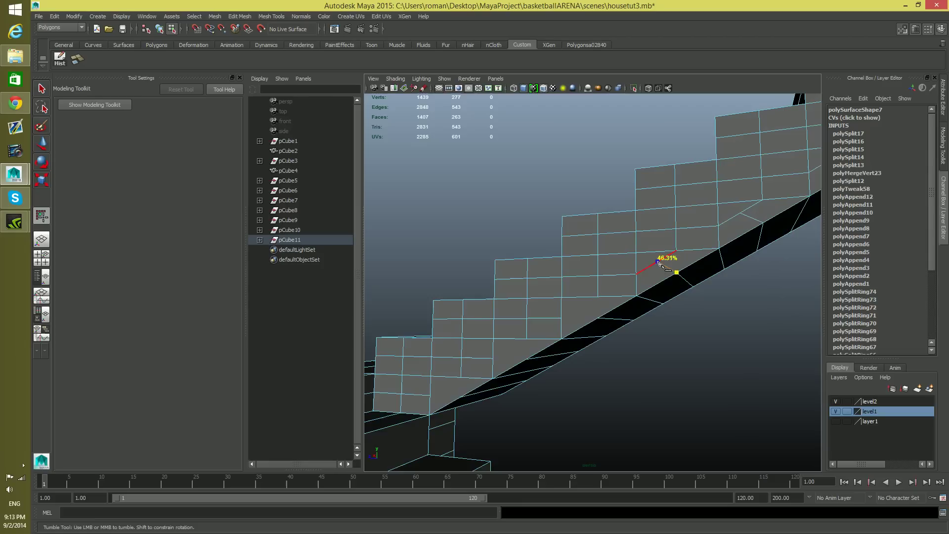
click(656, 263)
key(Return)
- Split the fourth triangular face with a diagonal edge and connect its sloping-edge vertex to the diagonal's middle
alt+middle_drag(600, 299, 625, 292)
click(623, 288)
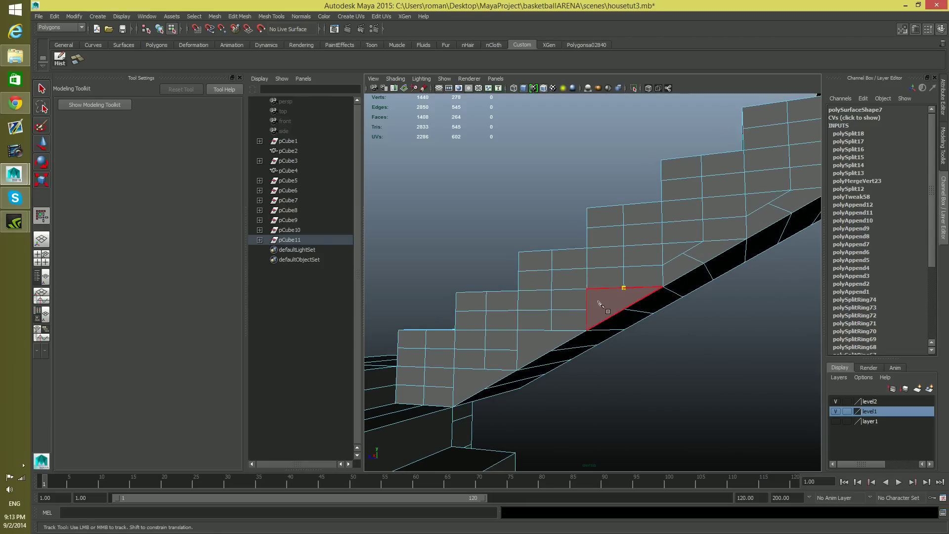
click(589, 314)
key(Return)
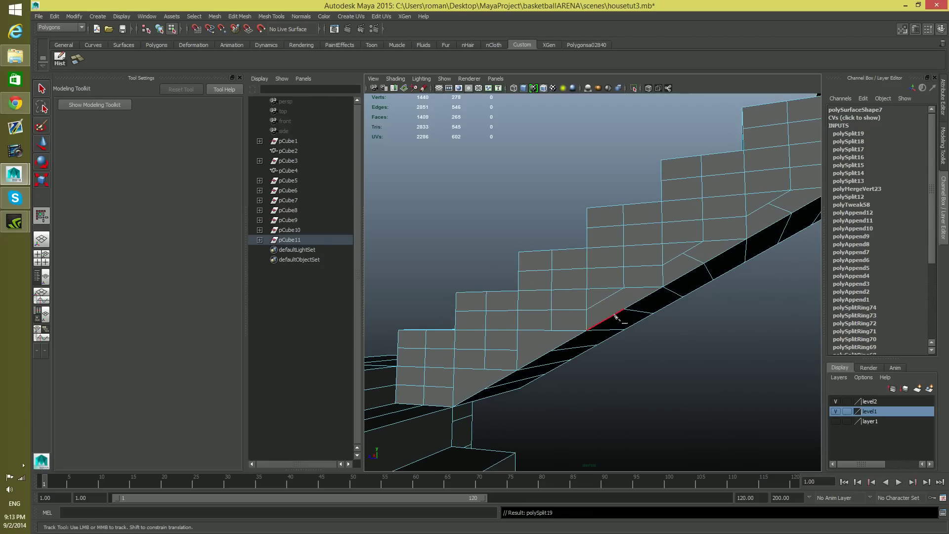
click(623, 310)
shift+click(605, 300)
key(Return)
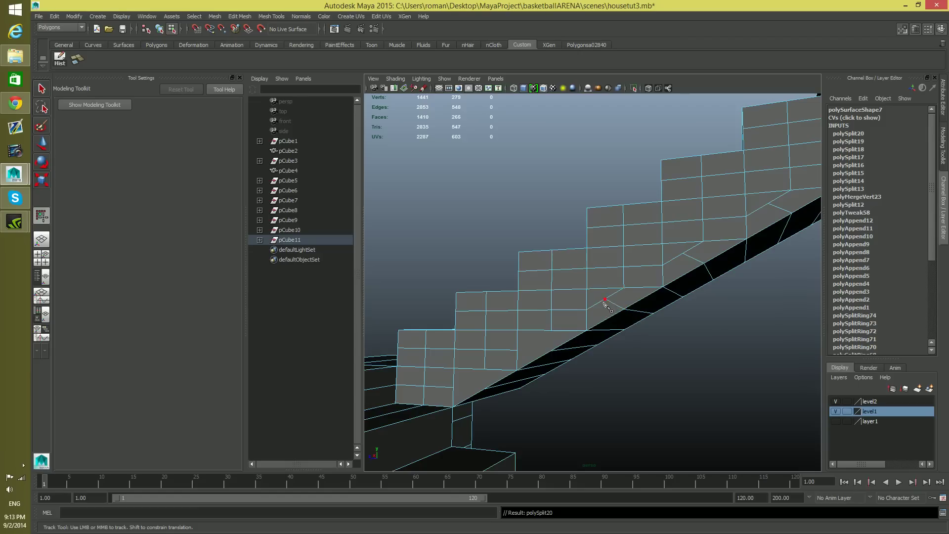
- Split the fifth triangular face with a diagonal edge and join its sloping-edge vertex to that diagonal
alt+drag(606, 316, 627, 299)
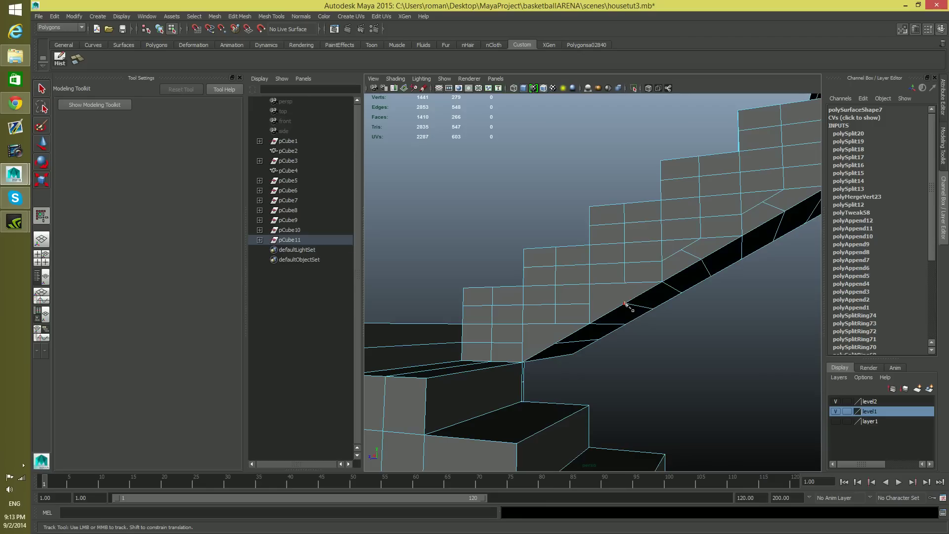
click(624, 282)
click(590, 303)
key(Return)
click(625, 303)
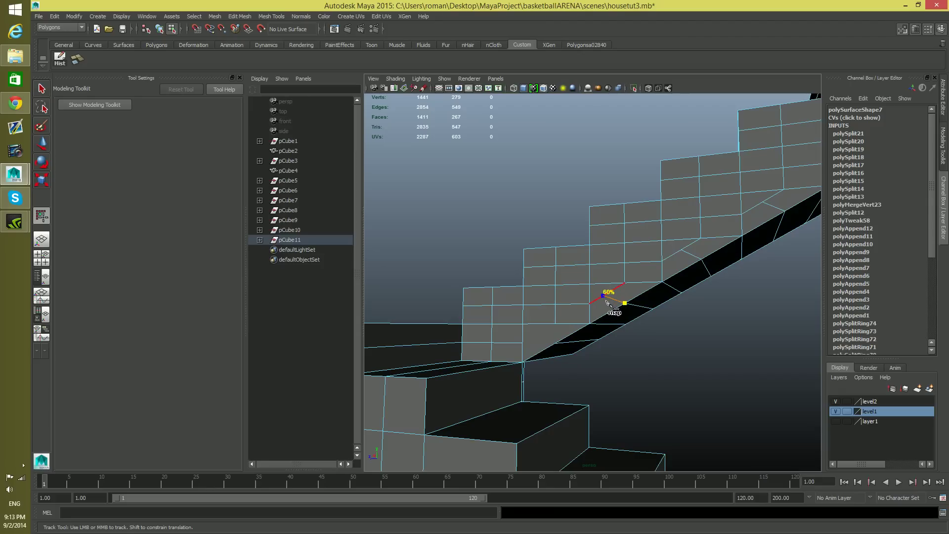
click(607, 296)
alt+middle_drag(599, 324, 622, 299)
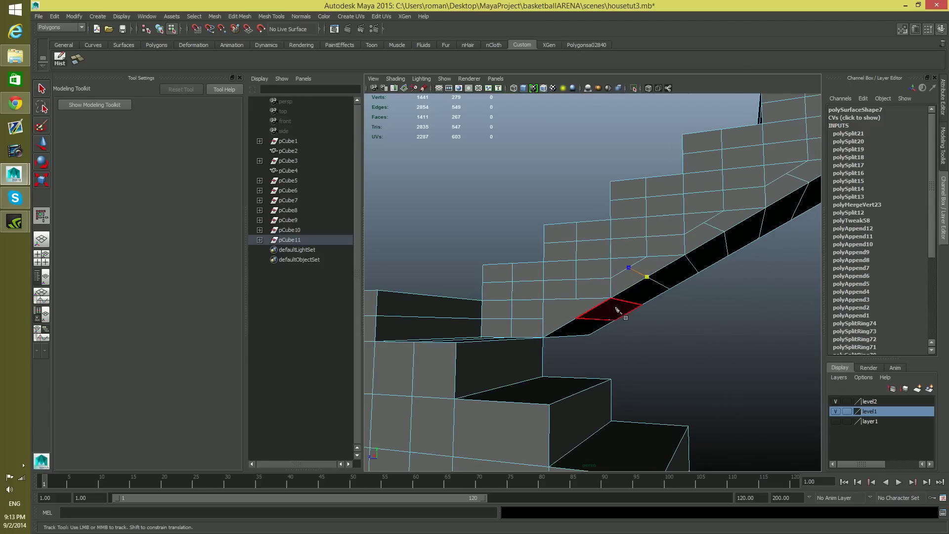
key(Return)
- Split the lowest triangular face beside the landing with a diagonal edge and connect its sloping-edge vertex at 50%
click(577, 298)
click(543, 318)
key(Return)
click(562, 312)
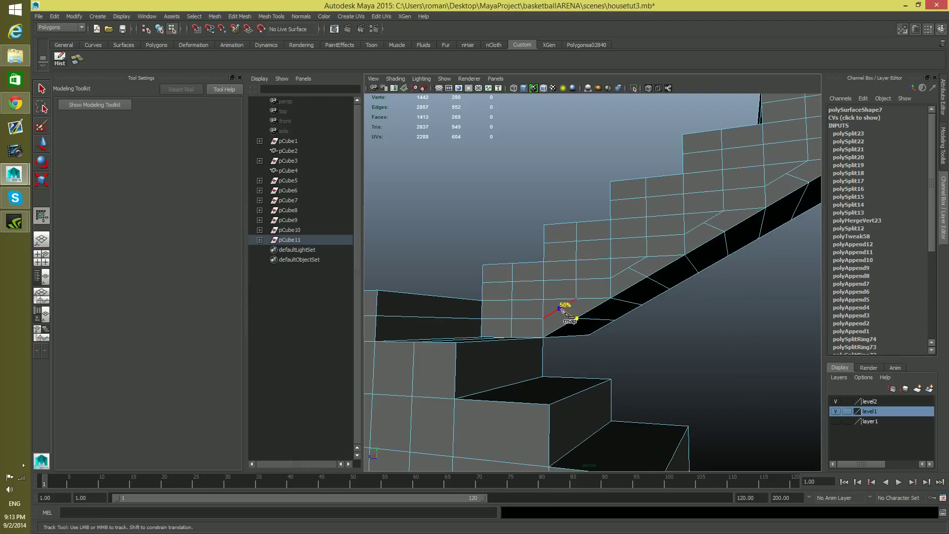
key(Return)
- On the upper flight's opposite side, cut a diagonal edge across the uppermost triangular face
alt+drag(562, 314, 677, 322)
scroll(683, 322, down, 3)
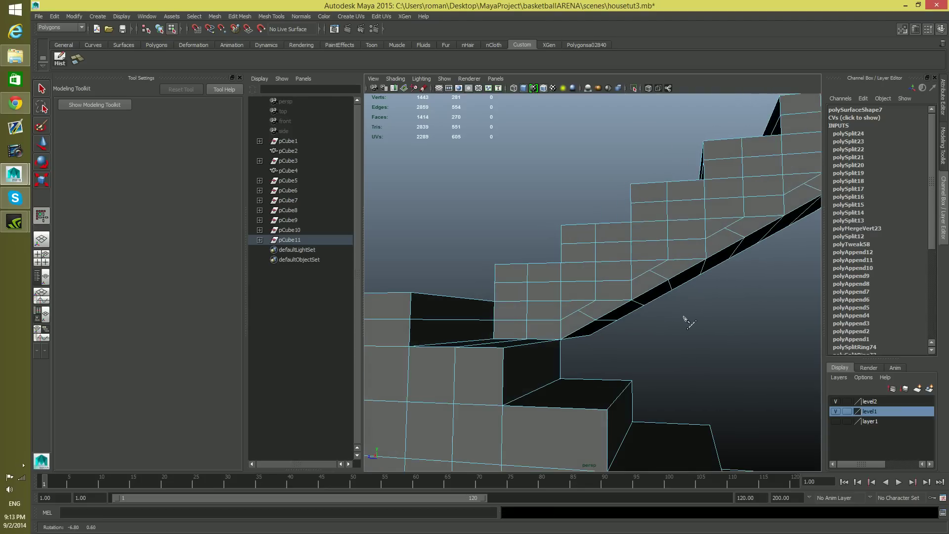
scroll(585, 342, down, 1)
alt+middle_drag(585, 342, 565, 360)
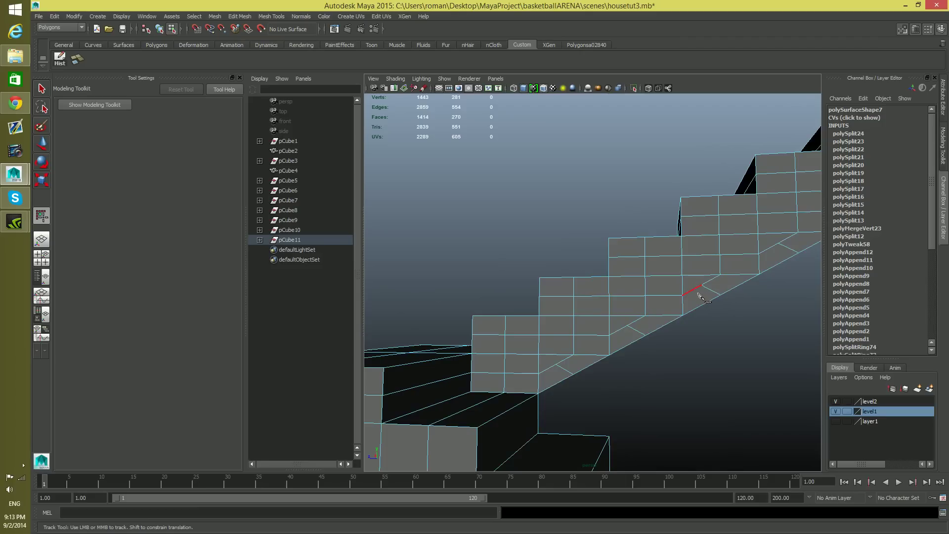
alt+right_drag(635, 311, 560, 353)
alt+drag(560, 353, 691, 319)
alt+right_drag(692, 319, 539, 293)
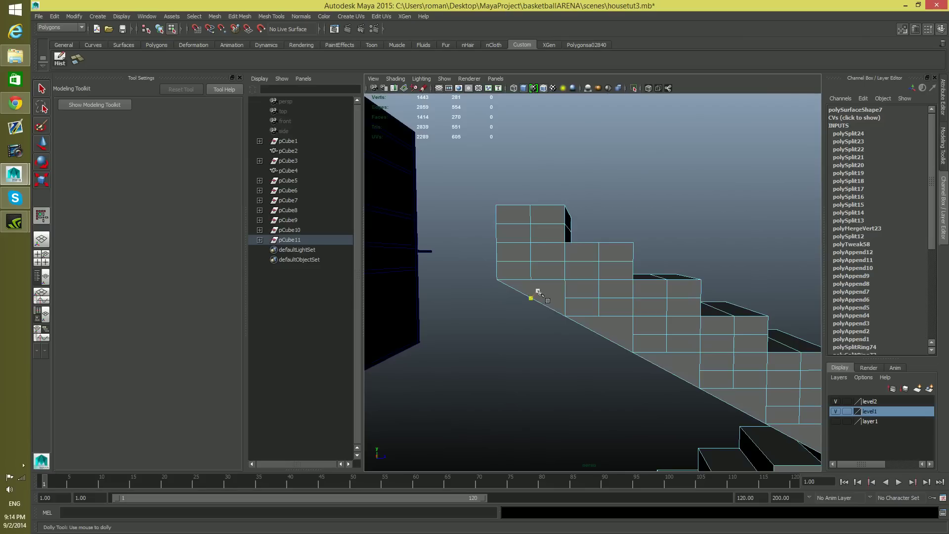
click(564, 298)
key(Return)
- Connect the sloping-edge vertex of the opposite side's uppermost triangular face to its diagonal at 50%
mouse_move(542, 303)
alt+mouse_down()
mouse_move(543, 291)
mouse_move(529, 312)
alt+mouse_up()
click(524, 309)
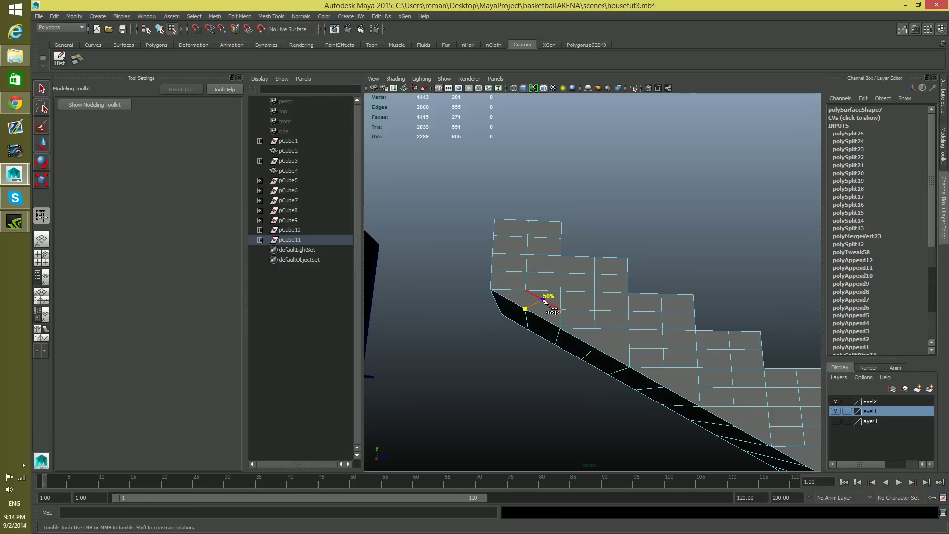
click(545, 300)
key(Return)
- Split the second triangular face on this opposite side with a diagonal edge and connect its sloping-edge vertex to the diagonal's middle
alt+drag(550, 309, 618, 338)
alt+middle_drag(618, 338, 584, 309)
click(617, 326)
key(Return)
alt+drag(596, 332, 600, 324)
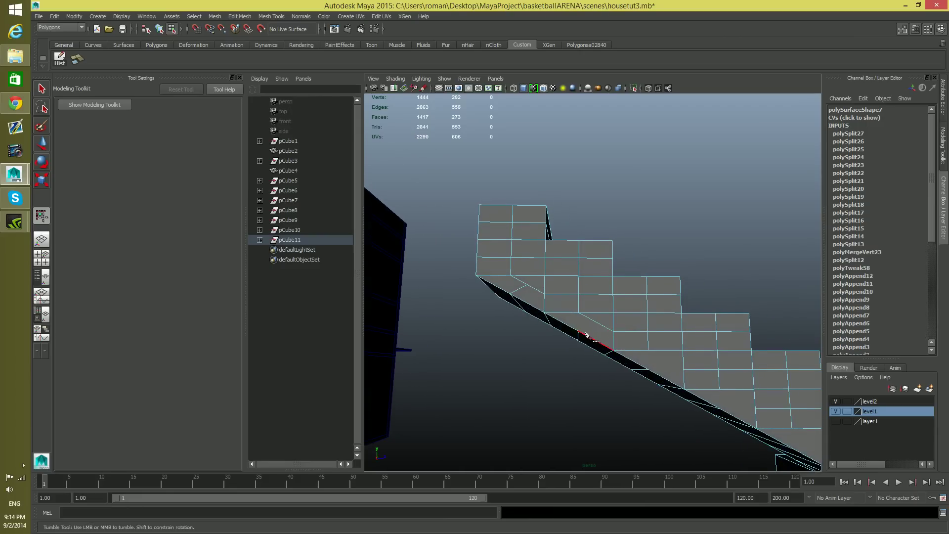
click(583, 330)
click(597, 324)
key(Return)
- Split the third triangular face on this side with a diagonal edge and connect its sloping-edge vertex at 50%
alt+drag(617, 364, 537, 332)
alt+middle_drag(538, 333, 546, 325)
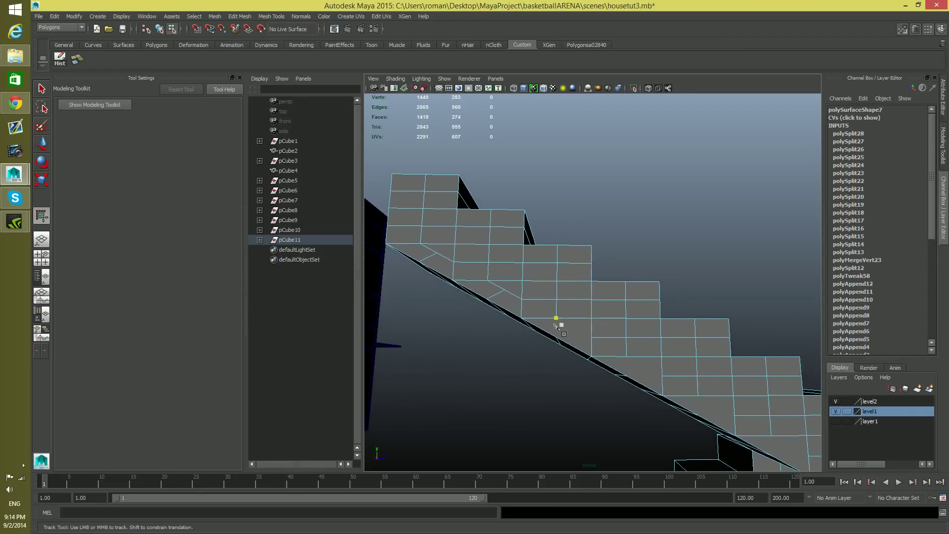
click(593, 337)
key(Return)
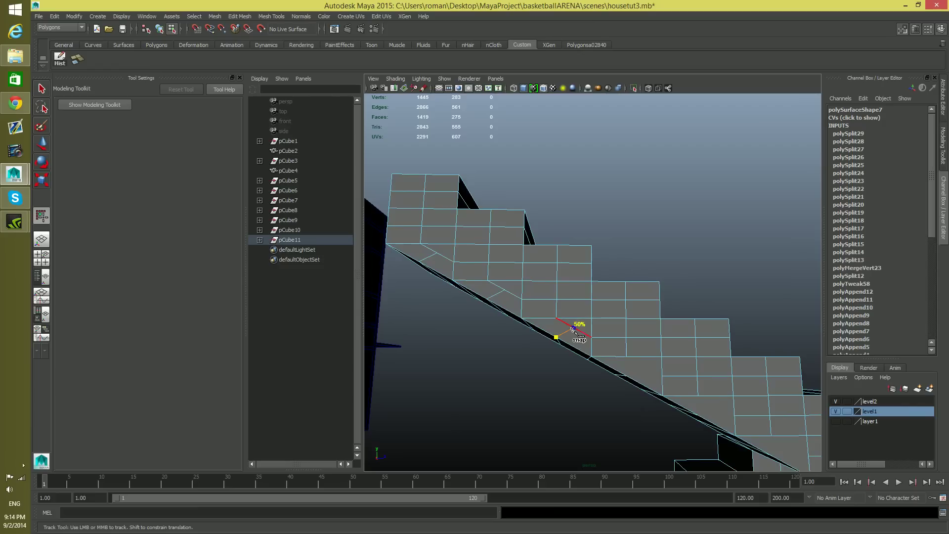
key(Return)
- Cut a diagonal edge across the fourth triangular face and try to connect a sloping-edge point to the diagonal
alt+middle_drag(574, 331, 582, 334)
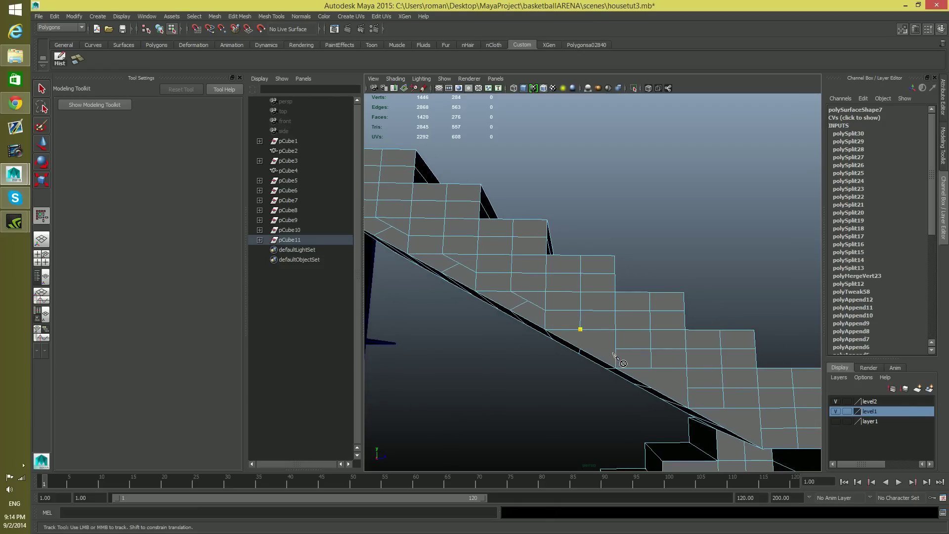
key(Return)
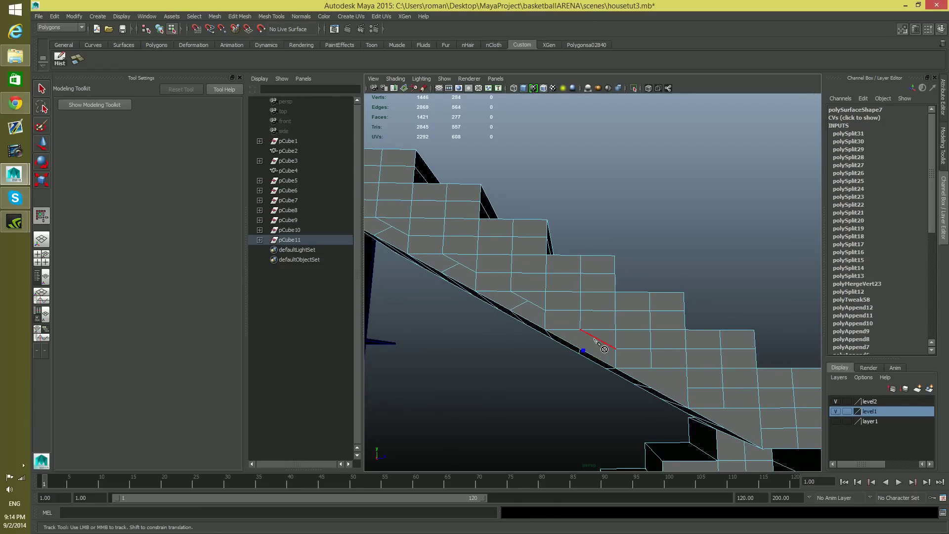
click(583, 349)
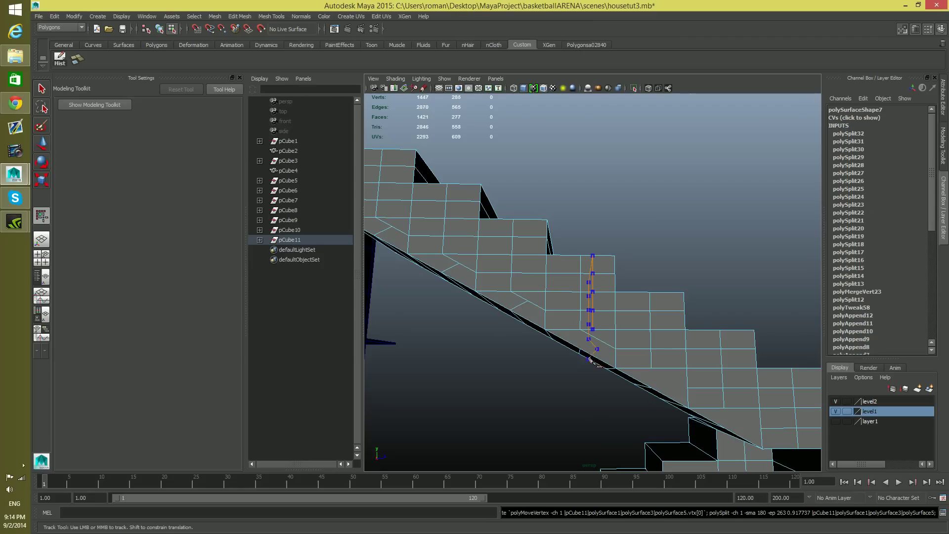
click(580, 349)
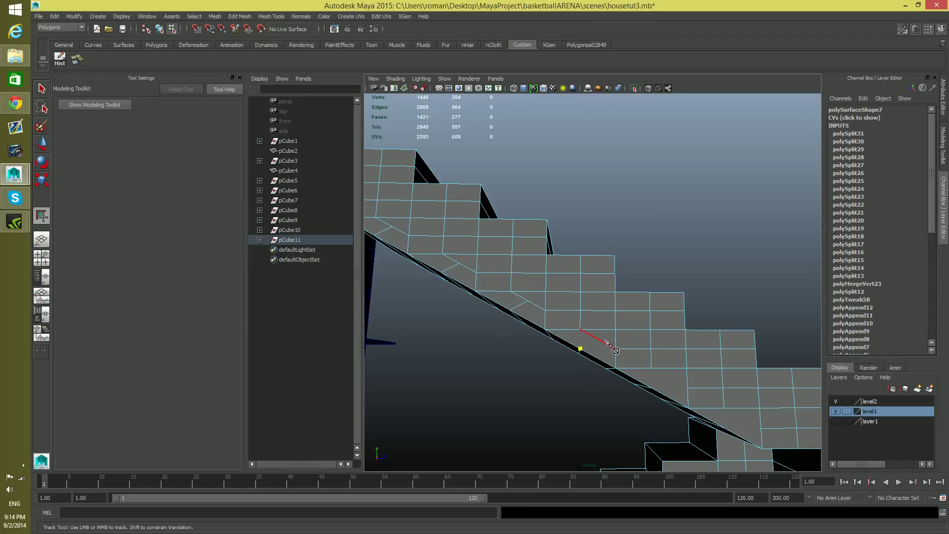
alt+drag(615, 350, 571, 358)
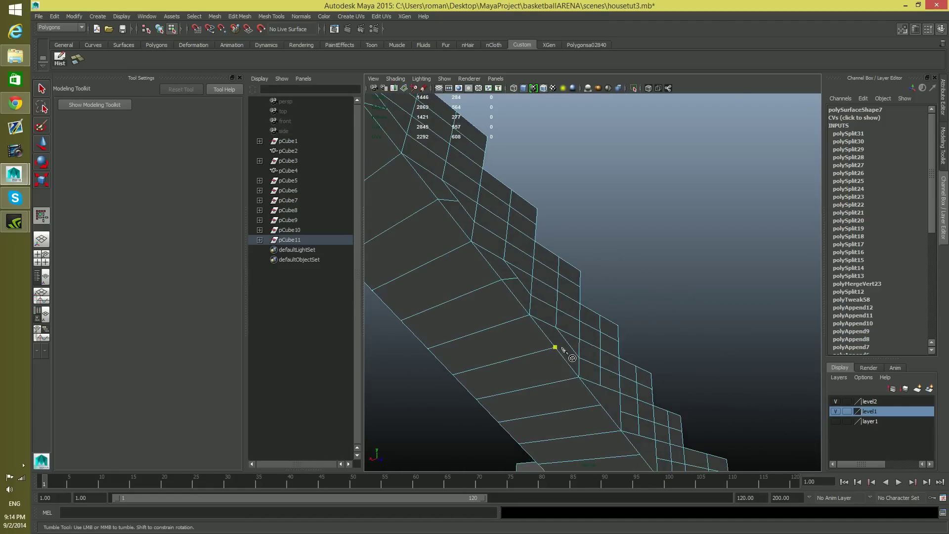
click(571, 350)
key(Return)
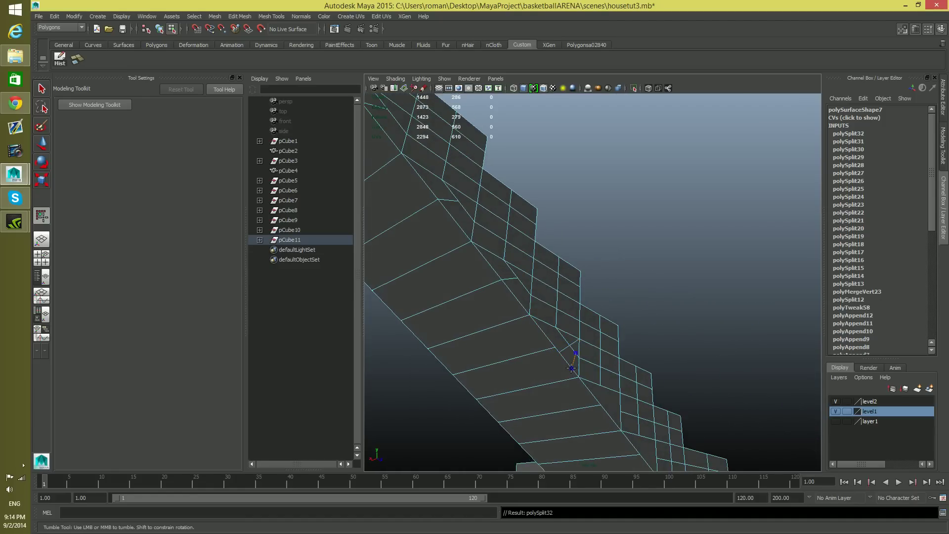
key(ctrl+z)
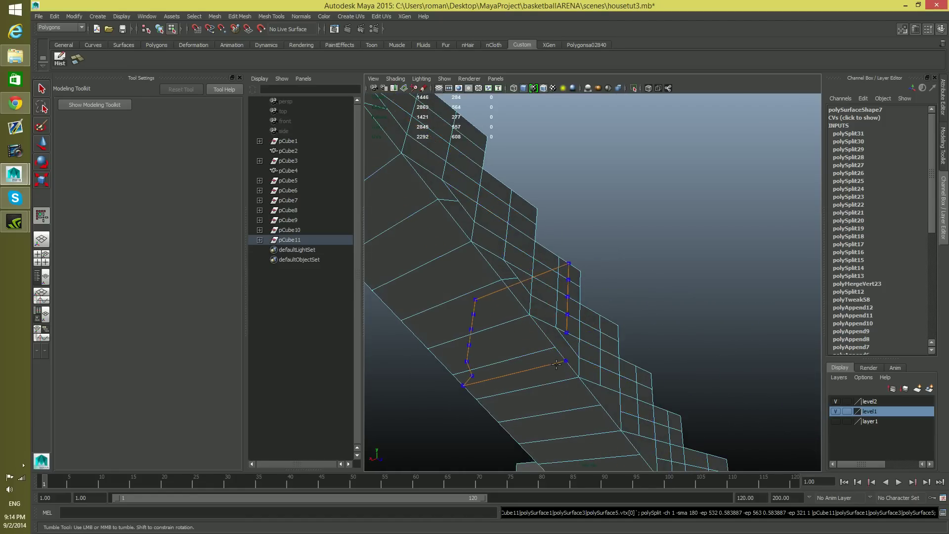
- Retry the connection from the fourth face's sloping edge to its diagonal, and undo the recent cuts back to the third face's diagonal
click(599, 405)
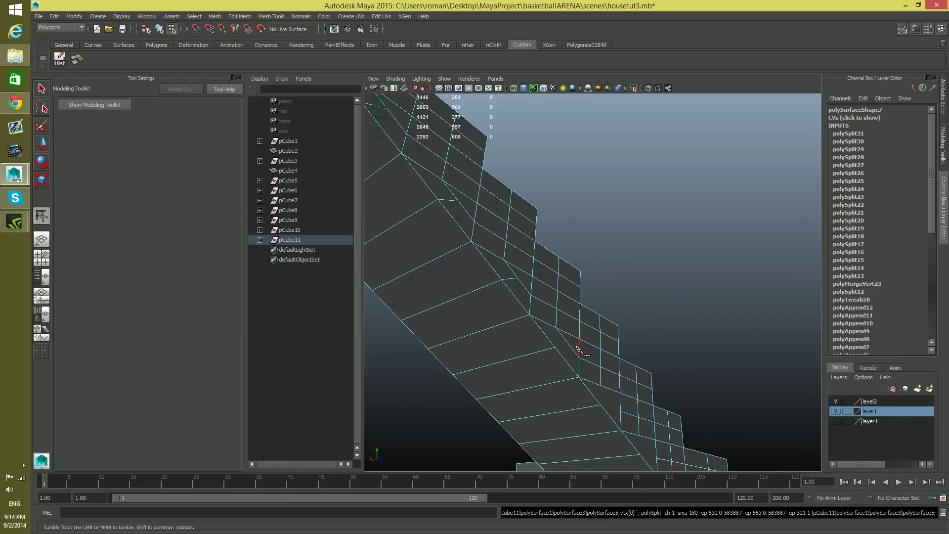
alt+drag(578, 344, 561, 356)
click(564, 350)
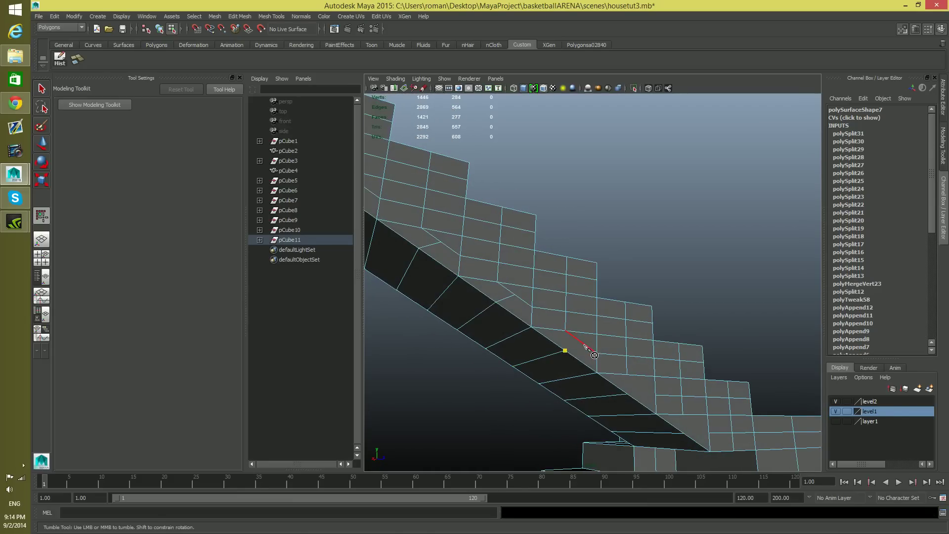
alt+drag(592, 348, 607, 351)
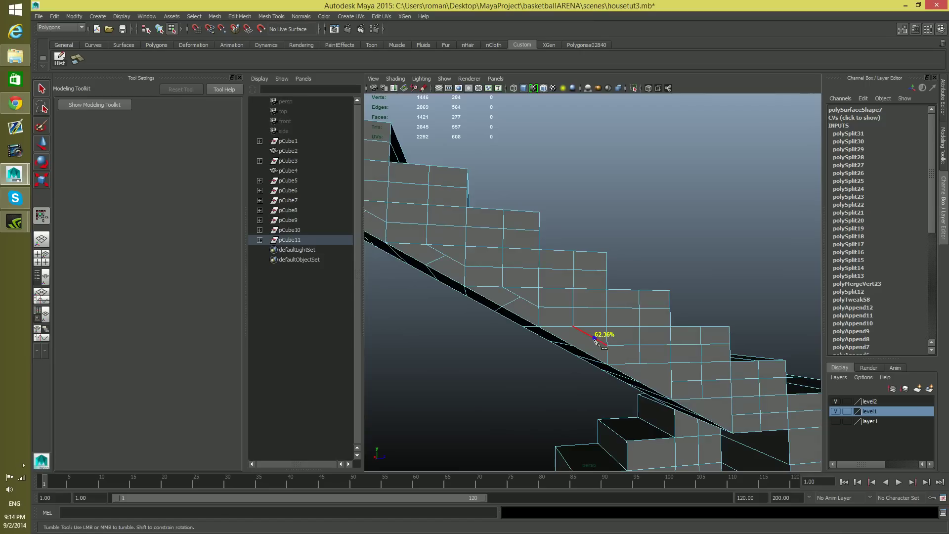
key(ctrl+z)
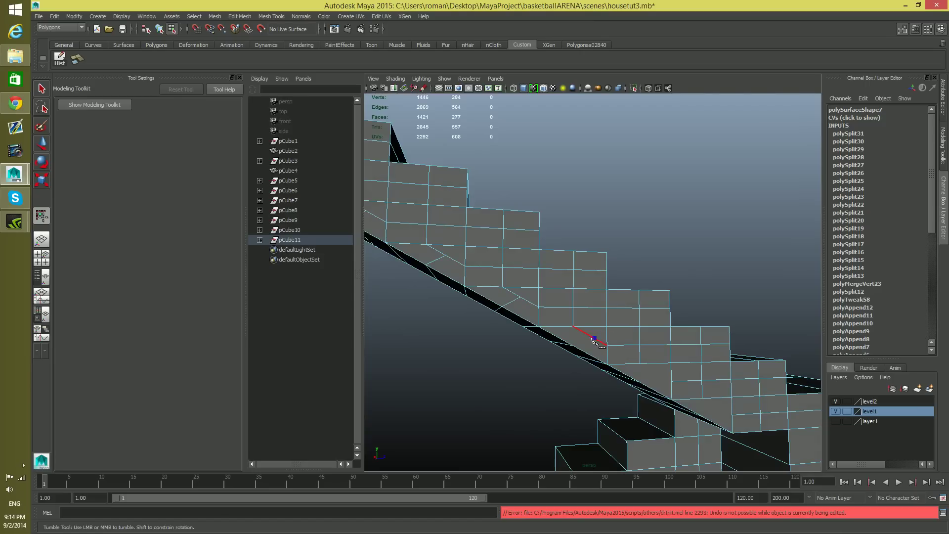
key(Return)
key(ctrl+z)
key(ctrl+z)
key(ctrl+z)
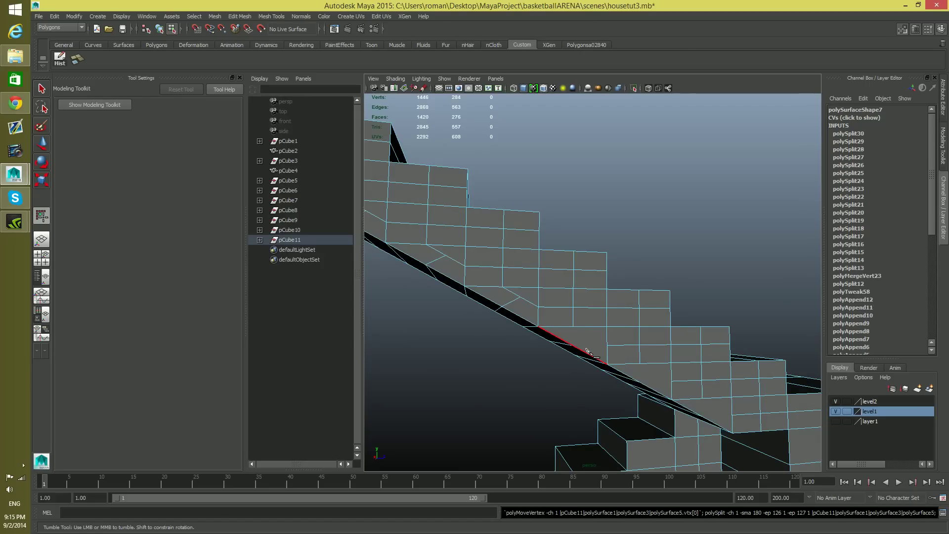
- Reconnect the third triangular face's sloping-edge vertex to its diagonal near the middle, at about 49%
click(500, 309)
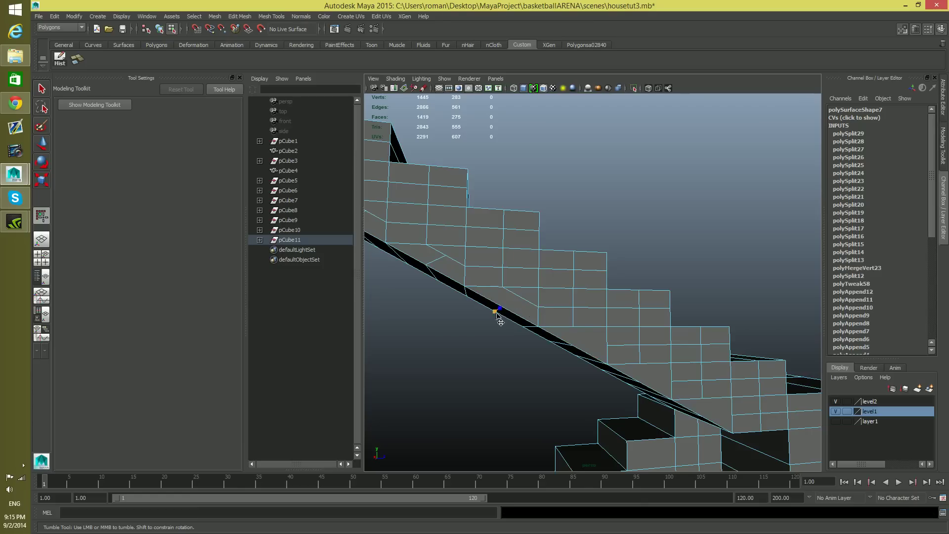
key(Return)
key(ctrl+z)
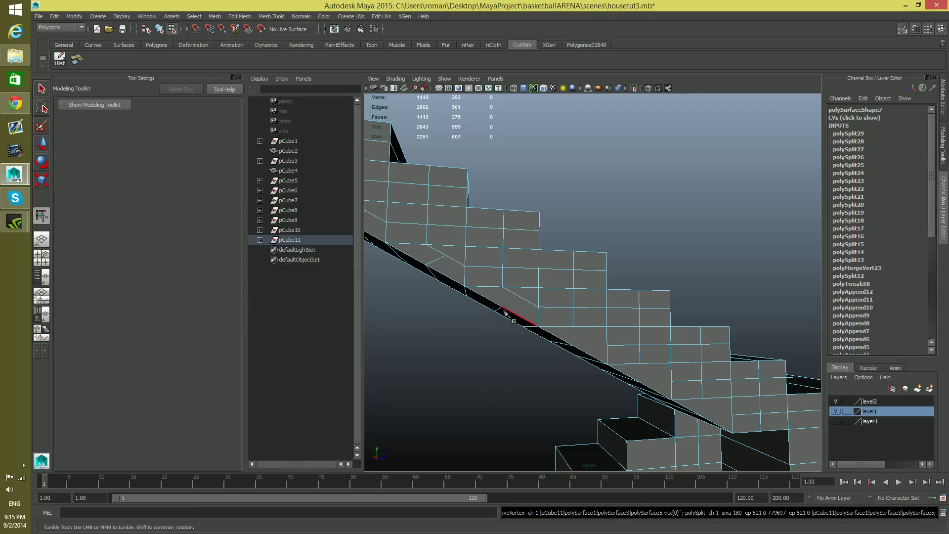
click(502, 307)
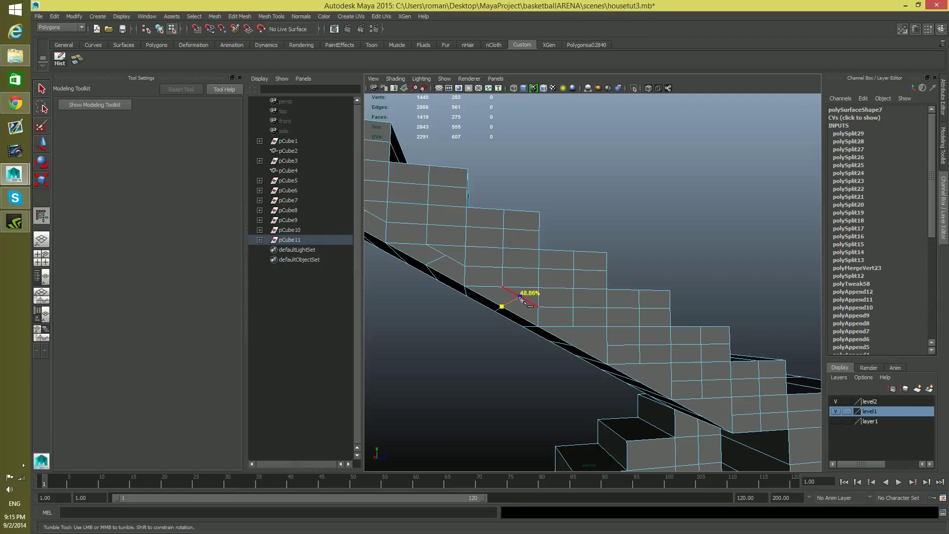
key(Return)
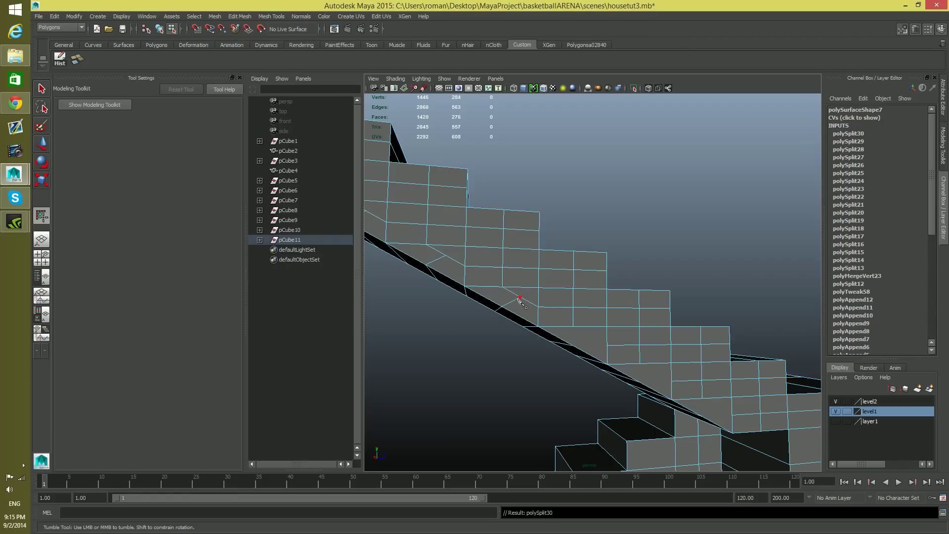
- Split the fourth triangular face with a diagonal edge and connect the diagonal's middle to the sloping edge
click(573, 326)
key(Return)
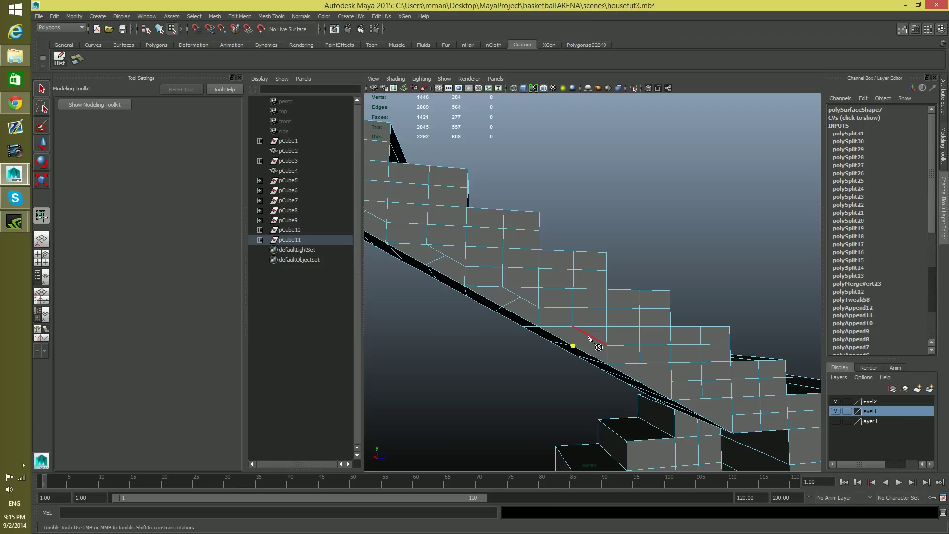
alt+drag(597, 342, 628, 352)
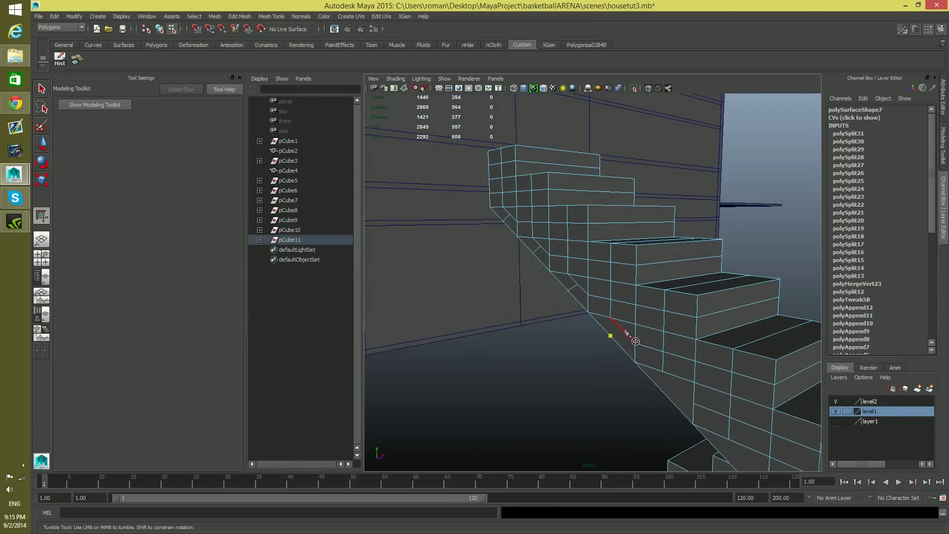
mouse_move(633, 342)
alt+middle_down()
mouse_move(674, 355)
mouse_move(614, 338)
alt+middle_up()
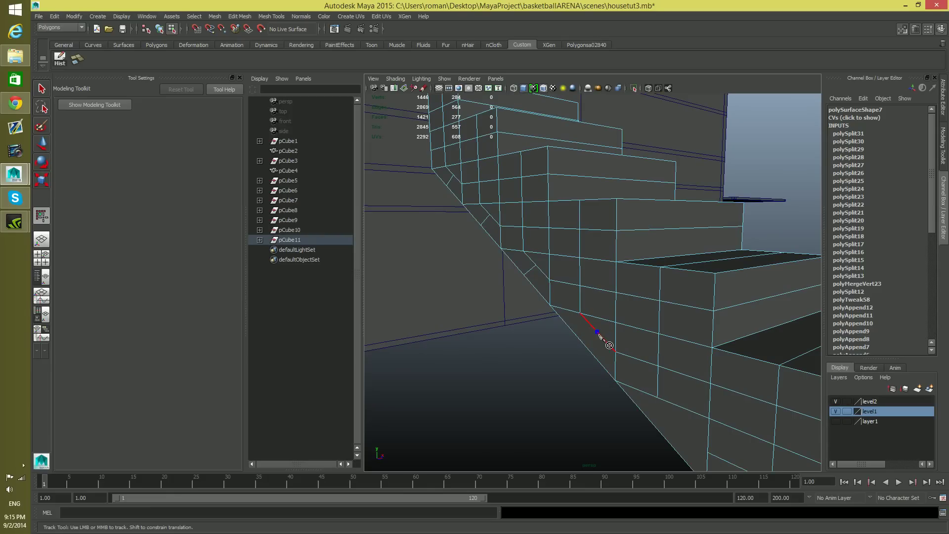
alt+drag(595, 344, 575, 358)
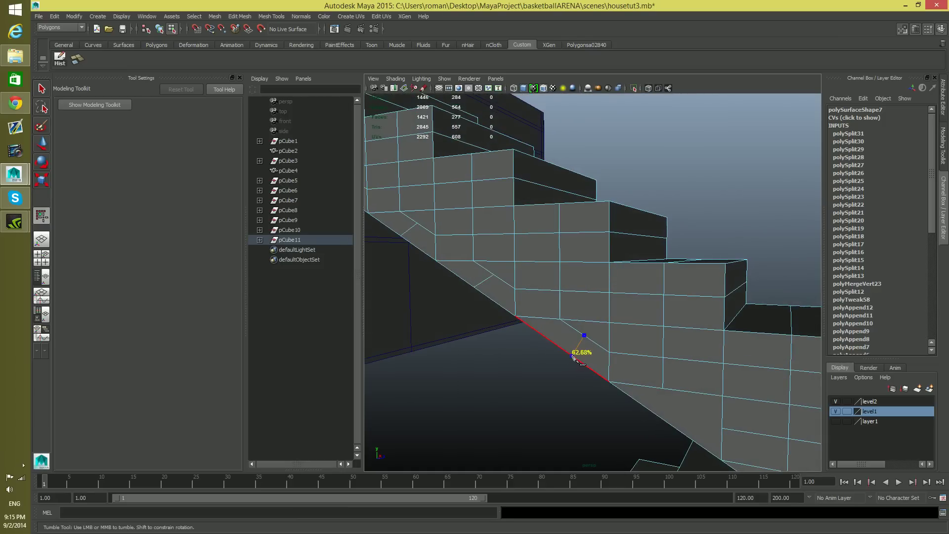
click(568, 353)
alt+drag(578, 365, 603, 371)
key(Return)
- Cut a diagonal across the fifth triangular face and connect the diagonal's middle to the sloping-edge vertex
alt+middle_drag(603, 371, 549, 347)
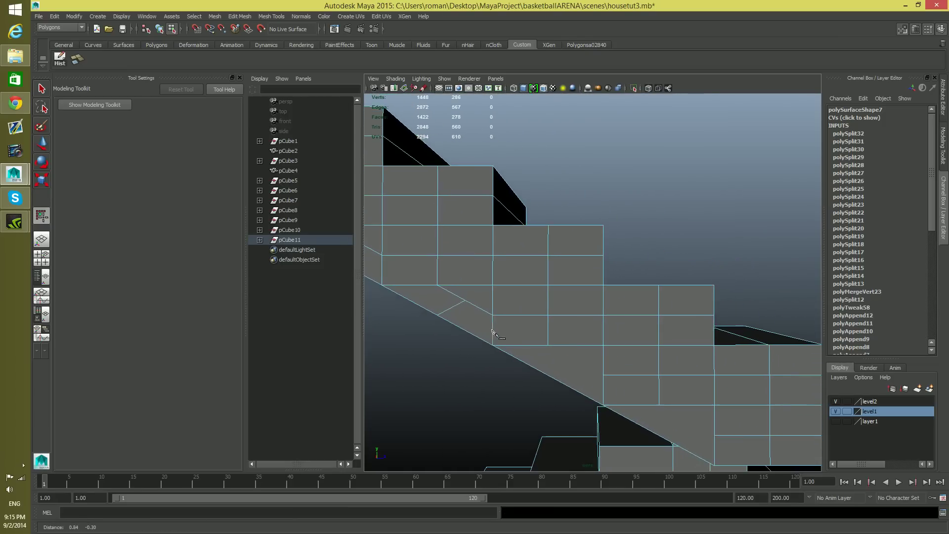
click(548, 345)
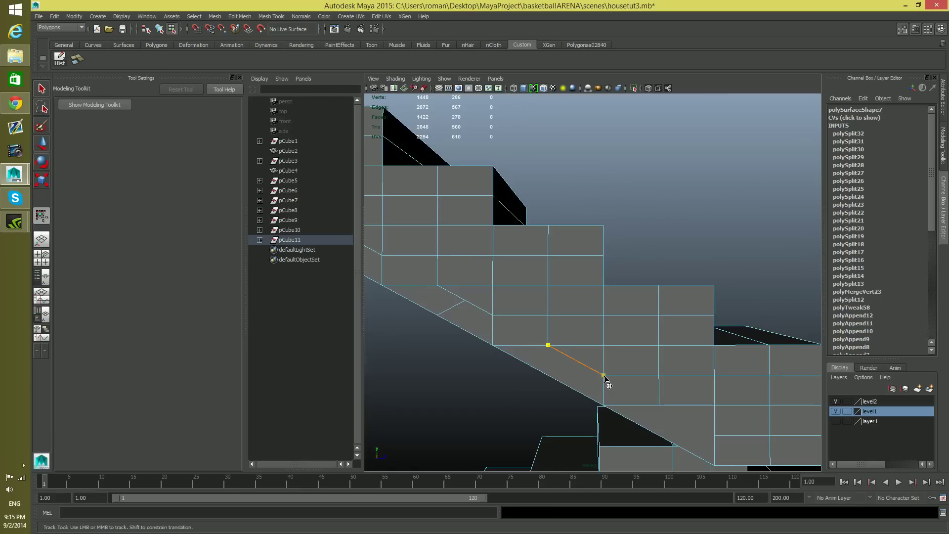
key(Return)
alt+drag(562, 381, 573, 368)
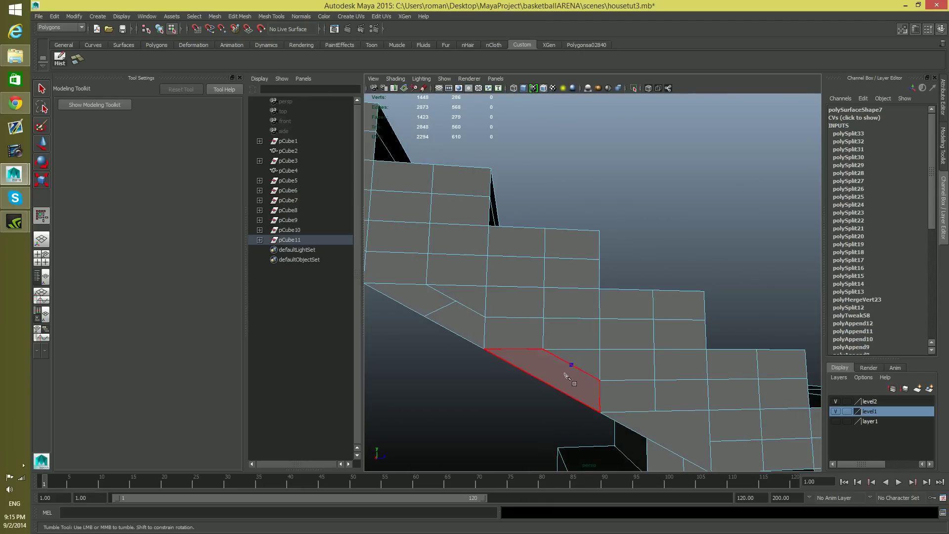
alt+drag(553, 386, 563, 352)
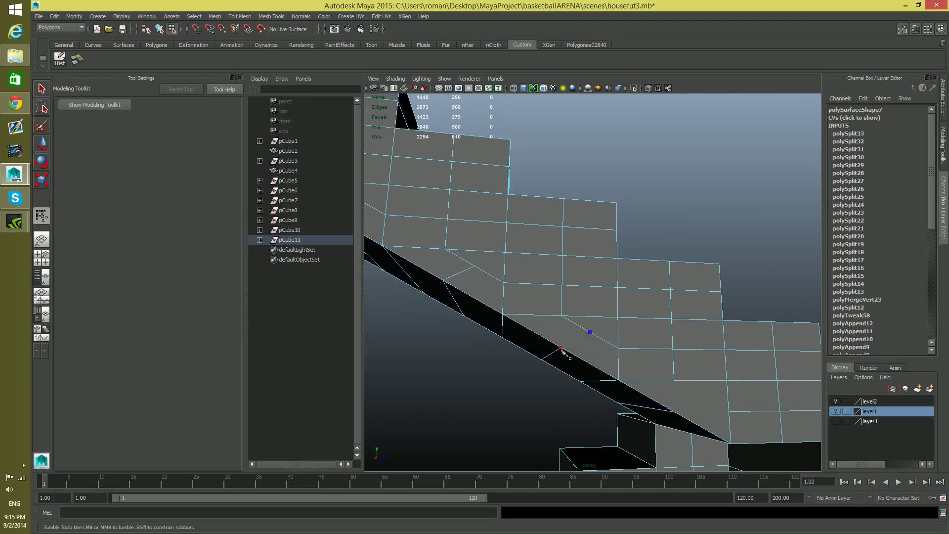
key(Return)
- Split the lowest triangular face on this side with a diagonal and connect its sloping-edge vertex to the diagonal's middle
alt+middle_drag(564, 352, 596, 358)
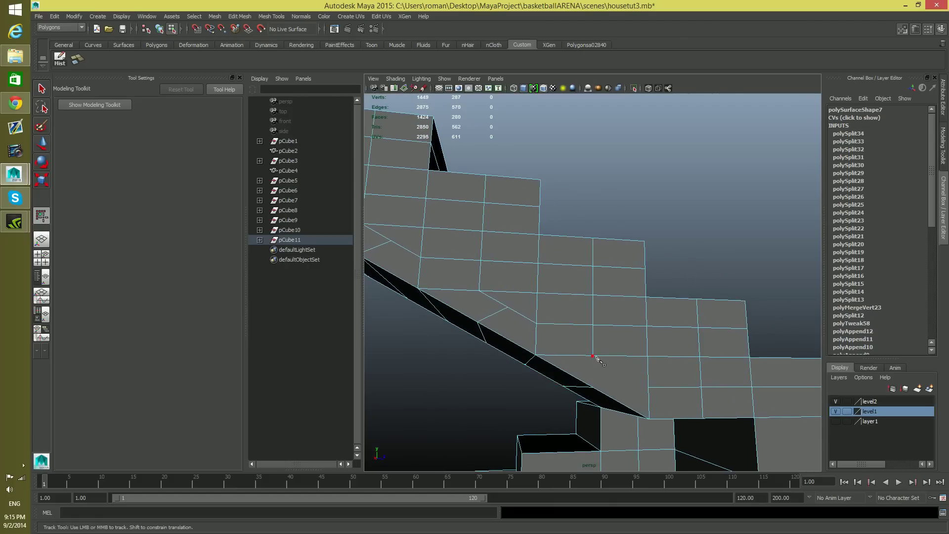
key(Return)
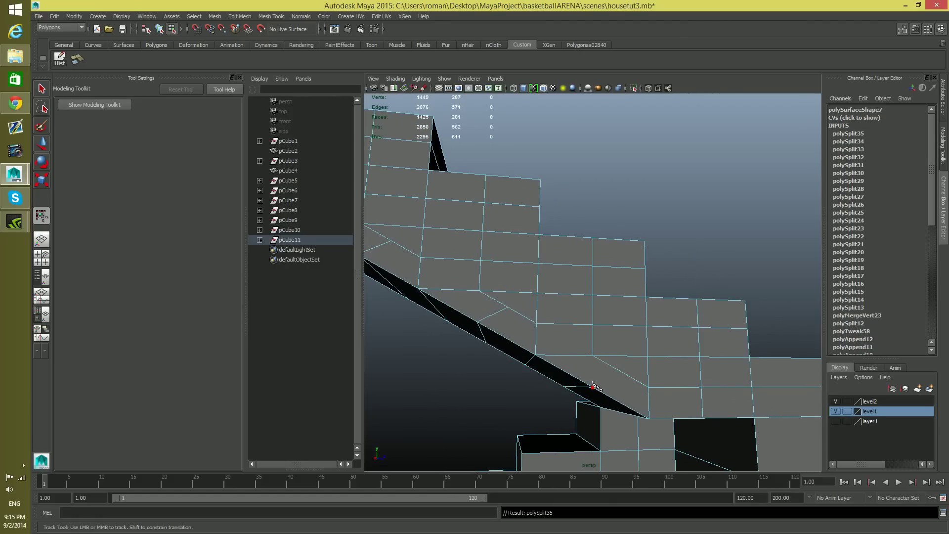
click(592, 387)
click(624, 374)
key(Return)
- Try to move the middle vertex of the second-lowest diagonal down onto the sloping edge
alt+drag(620, 378, 514, 343)
alt+right_drag(514, 343, 543, 420)
click(43, 89)
alt+right_drag(508, 365, 514, 281)
click(610, 361)
alt+middle_drag(578, 339, 520, 314)
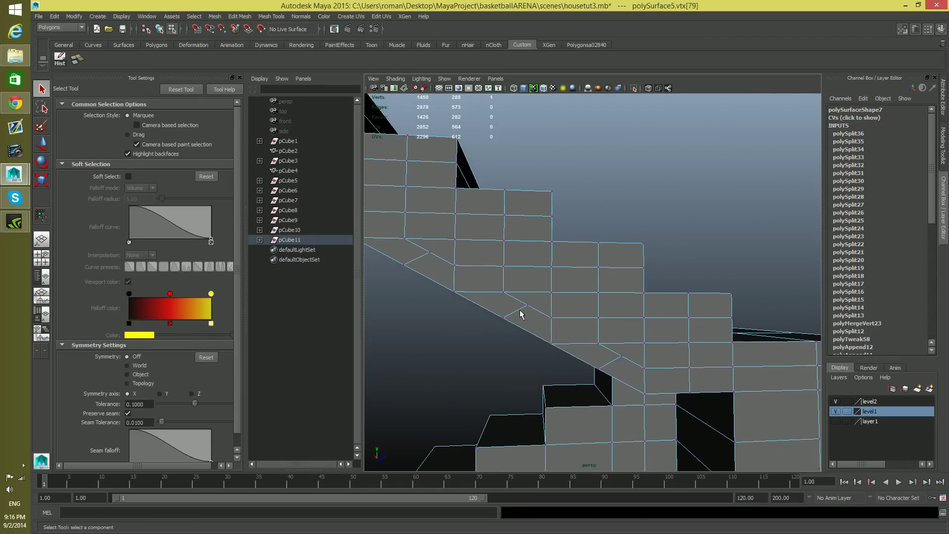
click(527, 306)
key(w)
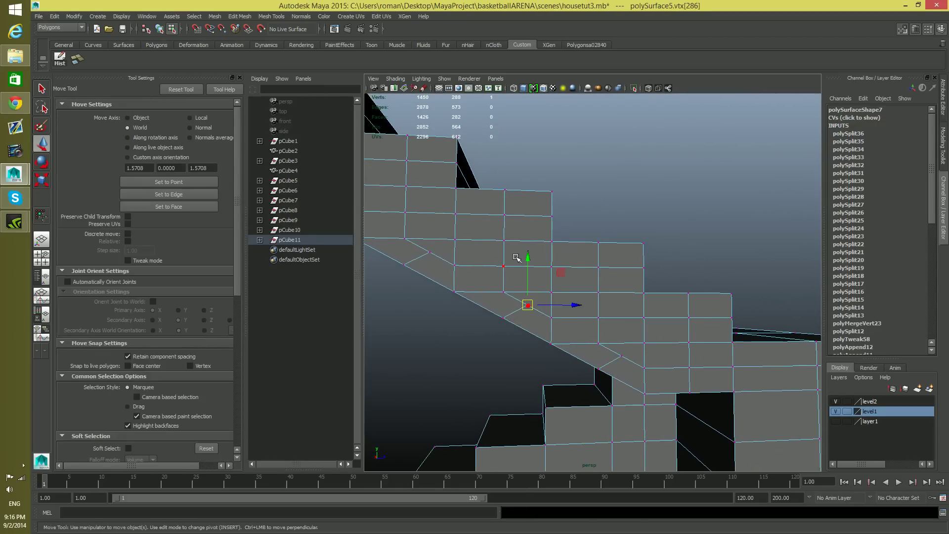
drag(525, 256, 528, 269)
drag(572, 316, 557, 318)
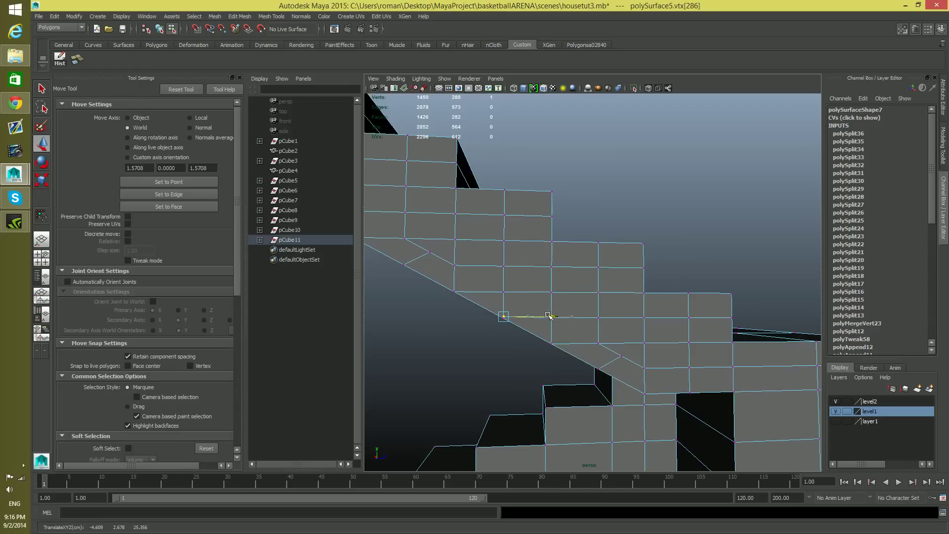
drag(552, 315, 566, 318)
key(ctrl+z)
key(ctrl+z)
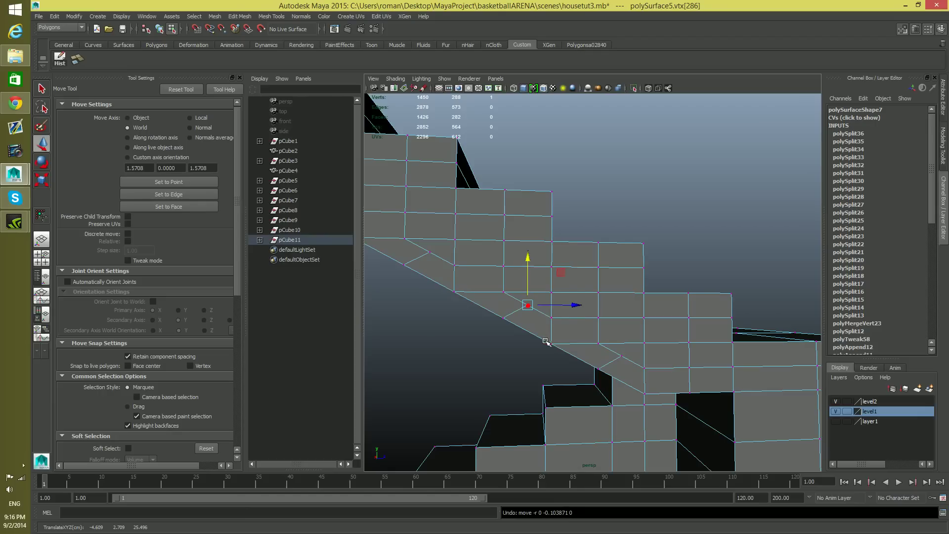
- Return to object selection and move the whole staircase along the Z axis
key(F8)
alt+drag(542, 335, 658, 322)
alt+middle_drag(551, 294, 727, 427)
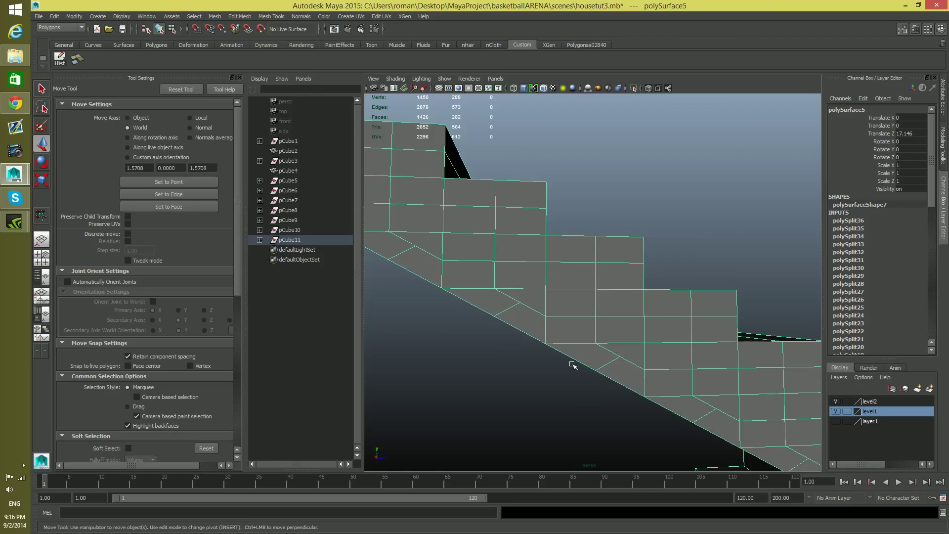
alt+drag(534, 330, 534, 356)
alt+right_drag(534, 355, 495, 396)
drag(495, 395, 561, 300)
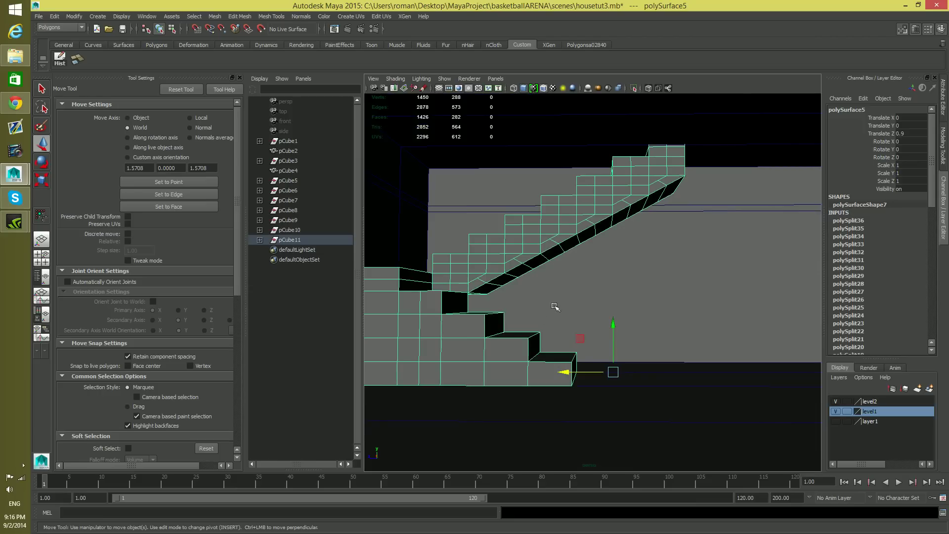
drag(563, 370, 656, 383)
- Select the columns of faces on the end side of the landing block, from top to bottom
right_drag(499, 328, 487, 291)
click(482, 279)
shift+click(483, 304)
shift+click(483, 331)
shift+click(484, 357)
shift+click(484, 371)
click(459, 361)
click(466, 359)
shift+click(469, 336)
shift+click(470, 312)
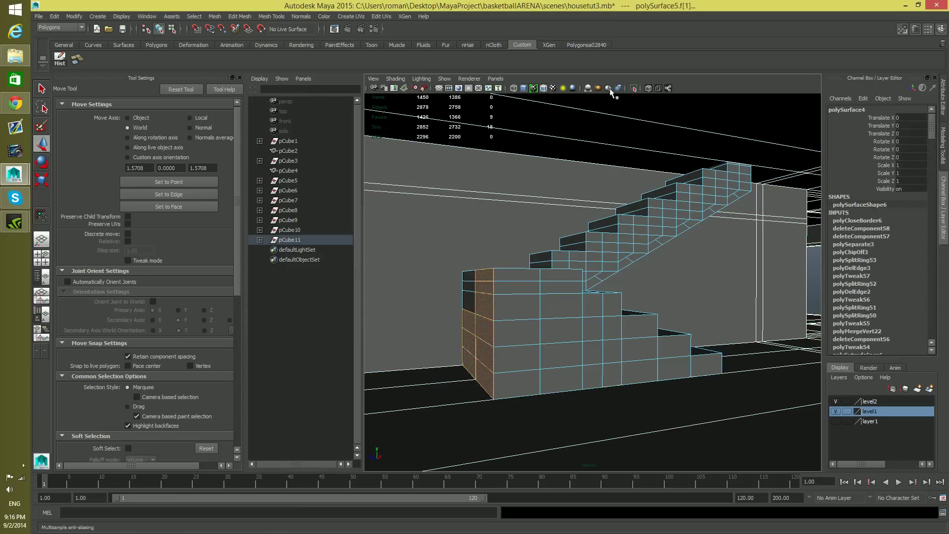
- Select the whole staircase object and isolate it in the view
click(546, 279)
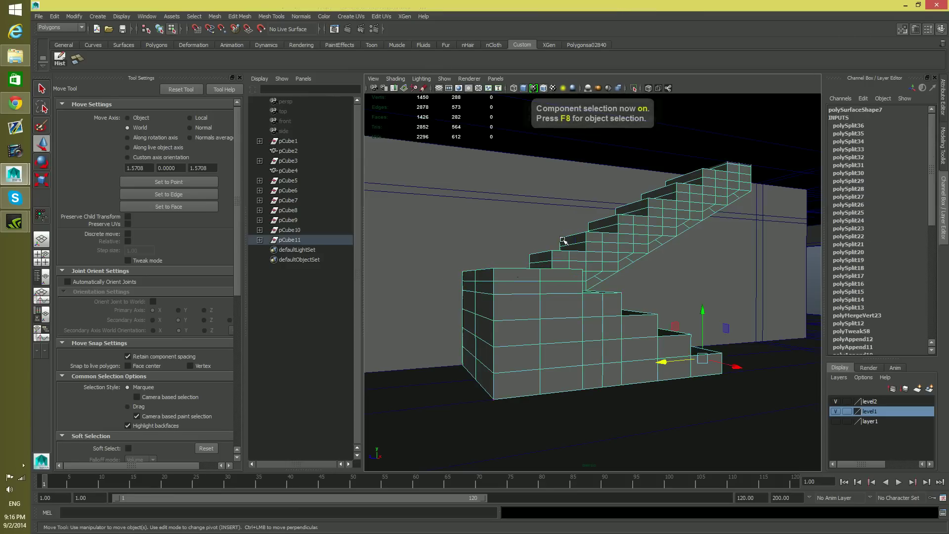
key(F8)
click(634, 88)
- Select the column of faces nearest the lower flight on the landing block's end side, from top to bottom
alt+drag(617, 208, 554, 302)
right_click(515, 271)
click(516, 293)
click(497, 290)
shift+click(507, 327)
shift+click(502, 375)
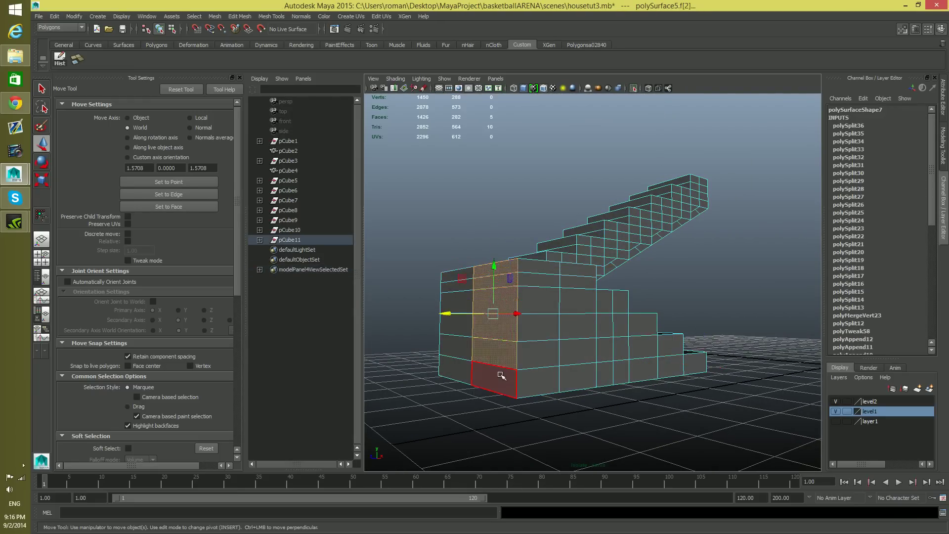
- Add the second column of faces on the landing block's end side to the selection
shift+click(449, 364)
shift+click(462, 349)
shift+click(459, 332)
shift+click(457, 332)
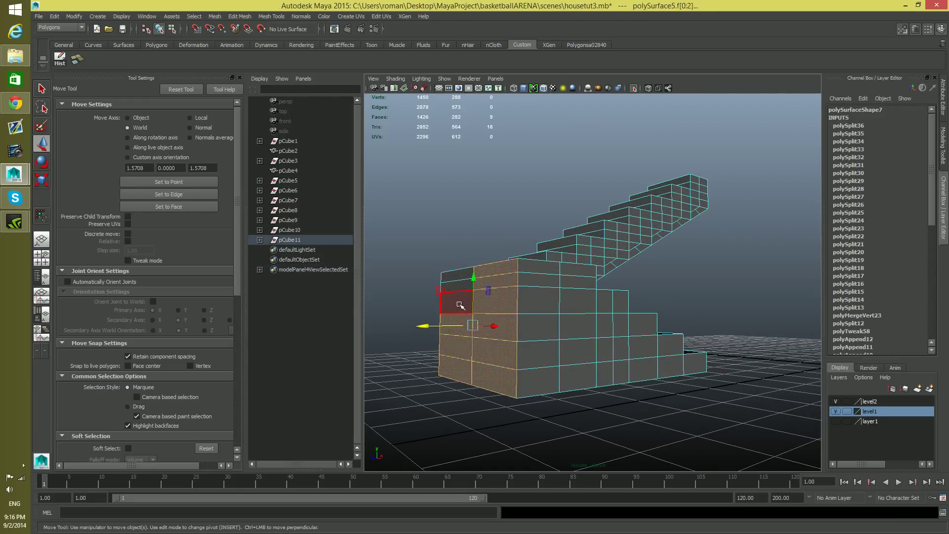
shift+click(456, 302)
shift+click(456, 279)
- Add all faces on the landing block's wall-facing side to the selection, row by row from top to bottom
alt+drag(455, 279, 641, 311)
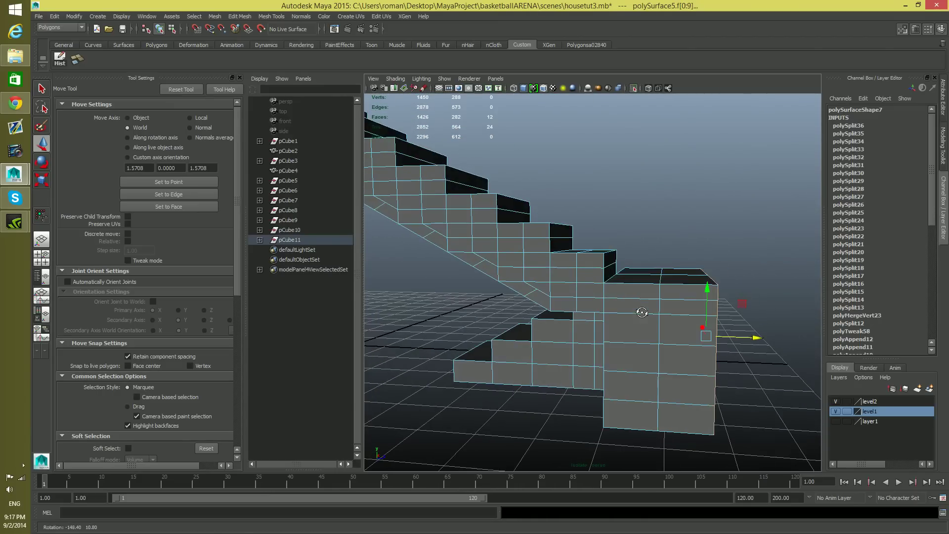
shift+click(687, 292)
shift+click(688, 306)
shift+click(631, 306)
shift+click(631, 292)
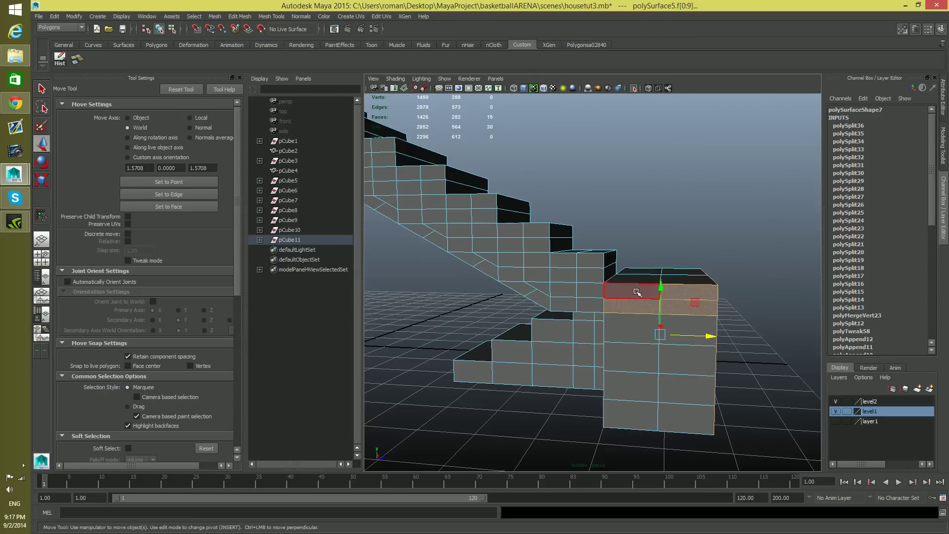
shift+click(632, 328)
shift+click(688, 328)
shift+click(688, 359)
shift+click(632, 357)
shift+click(632, 385)
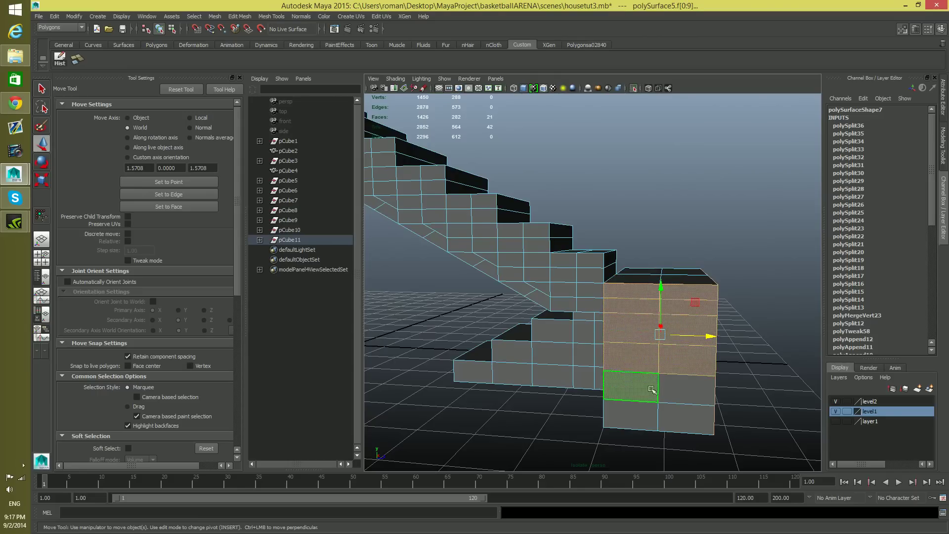
shift+click(688, 385)
shift+click(688, 417)
shift+click(646, 416)
- Add the wall-facing side faces of the upper flight's lowest step to the selection
shift+click(590, 305)
shift+click(591, 260)
shift+click(590, 274)
shift+click(589, 289)
shift+click(563, 304)
shift+click(564, 265)
shift+click(563, 290)
shift+click(564, 274)
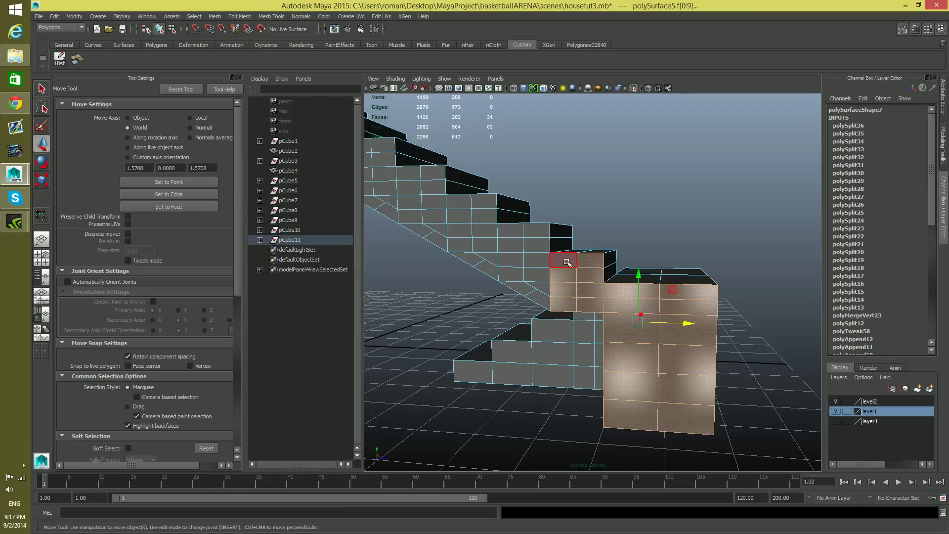
- Add the wall-facing side faces under the upper flight's second step to the selection, down to the sloping edge
shift+click(536, 229)
shift+click(535, 244)
shift+click(536, 259)
shift+click(535, 275)
shift+click(538, 299)
shift+click(532, 287)
shift+click(533, 286)
alt+middle_drag(533, 286, 593, 398)
shift+click(594, 399)
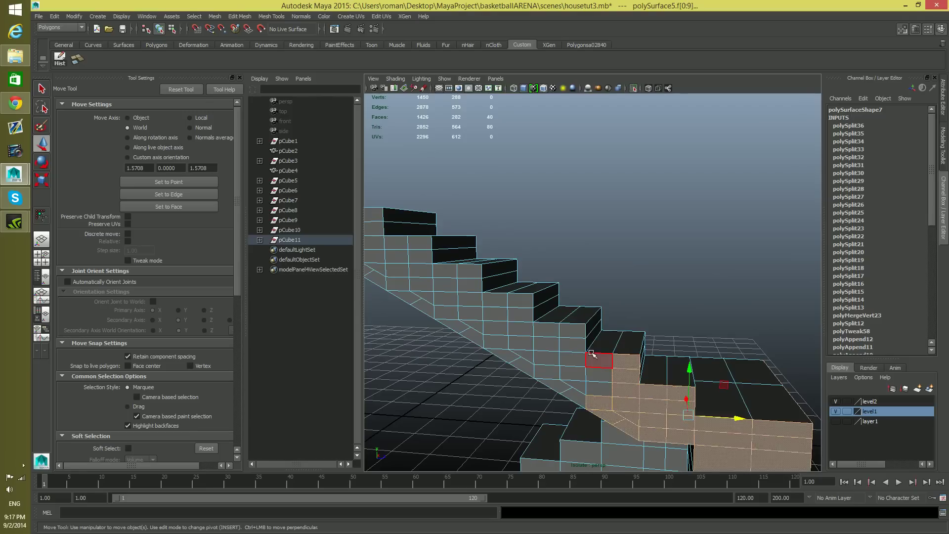
shift+drag(592, 353, 605, 391)
- Add the wall-facing side faces under the upper flight's third and fourth steps, undoing any accidental extra selection
shift+click(572, 330)
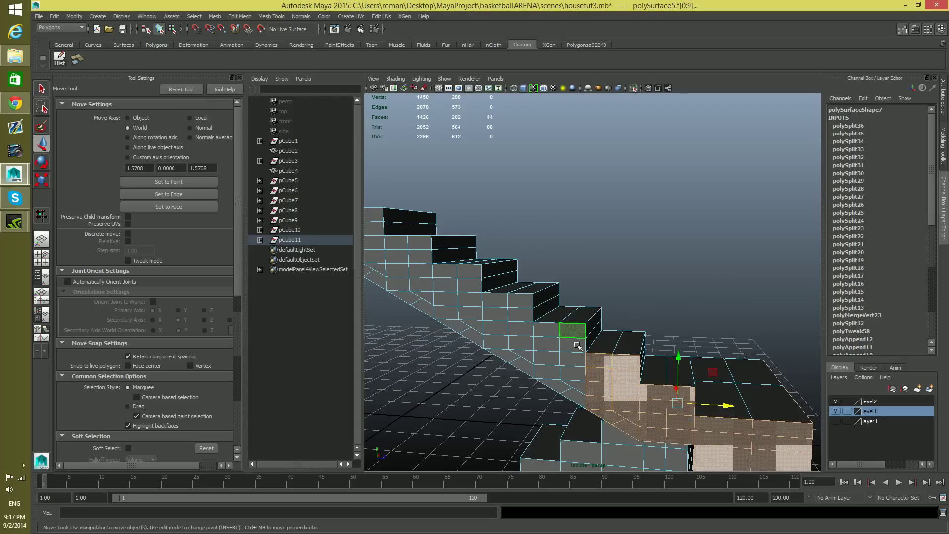
shift+click(573, 374)
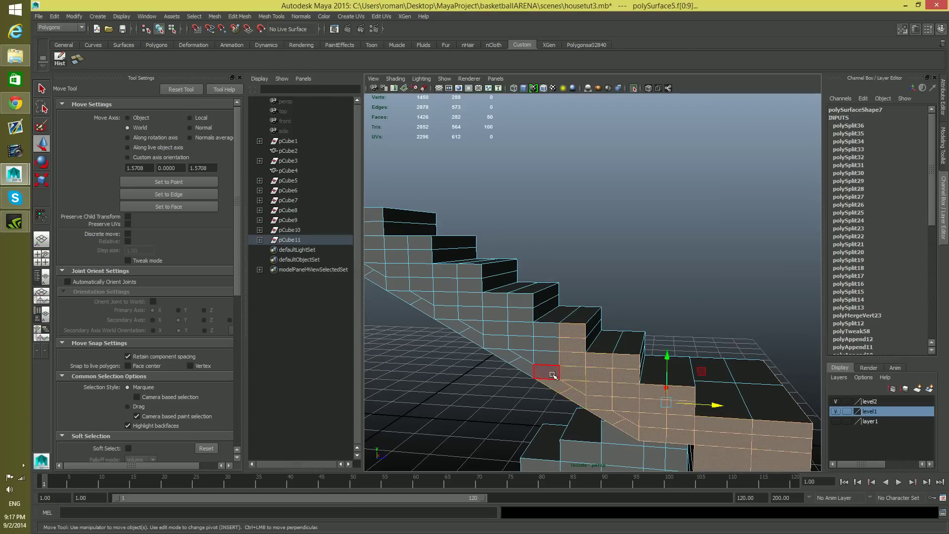
shift+click(547, 330)
shift+click(523, 307)
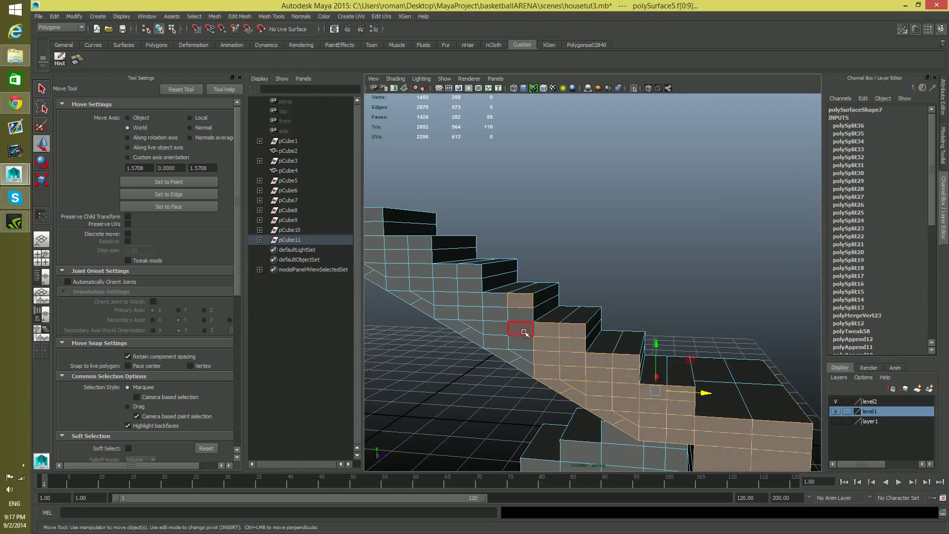
shift+click(521, 360)
shift+click(509, 352)
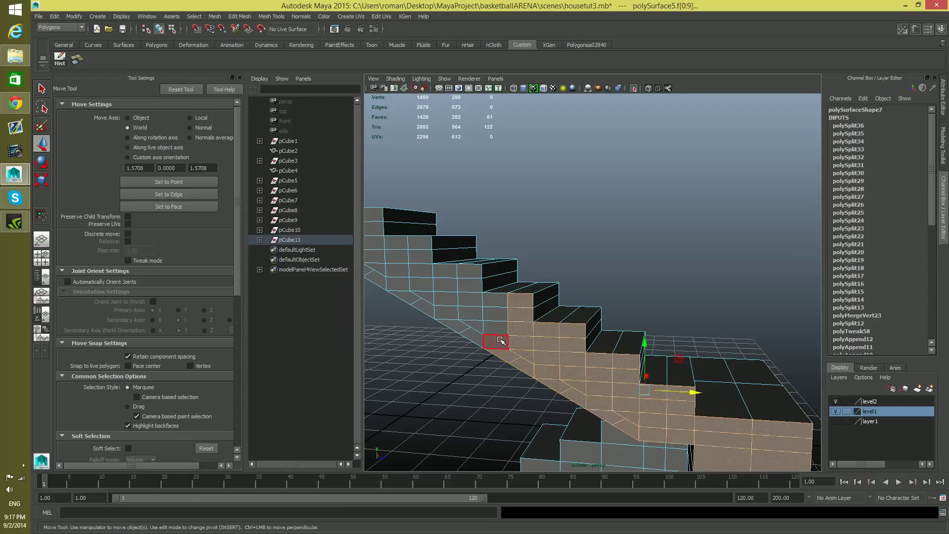
shift+click(500, 330)
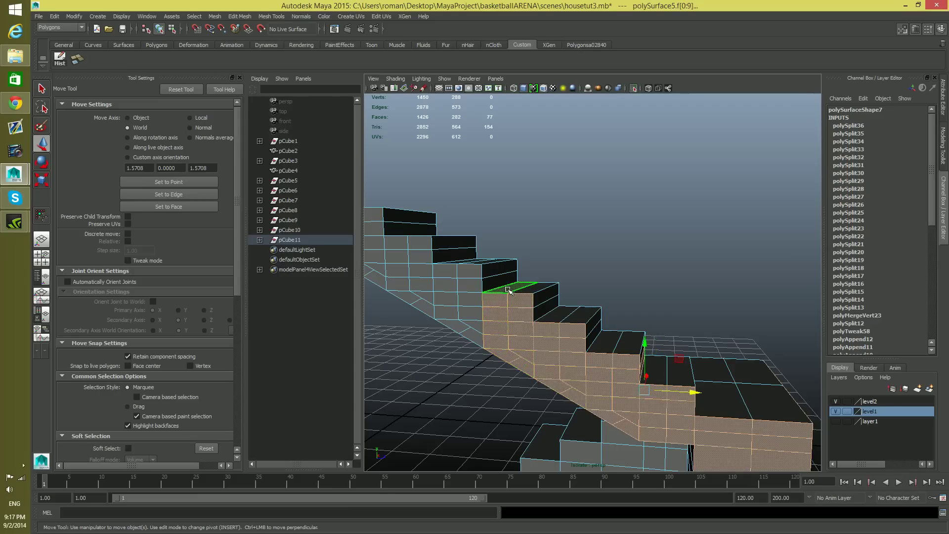
key(ctrl+z)
alt+drag(508, 293, 568, 346)
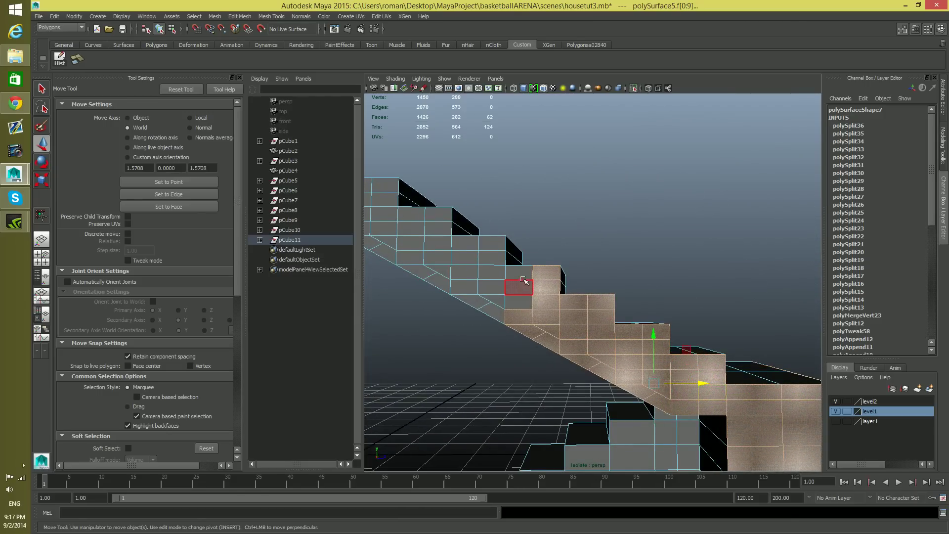
shift+click(518, 299)
- Add the wall-facing side faces under the upper flight's fifth step to the selection
shift+click(493, 257)
alt+middle_drag(494, 287, 544, 318)
shift+click(544, 318)
shift+click(555, 332)
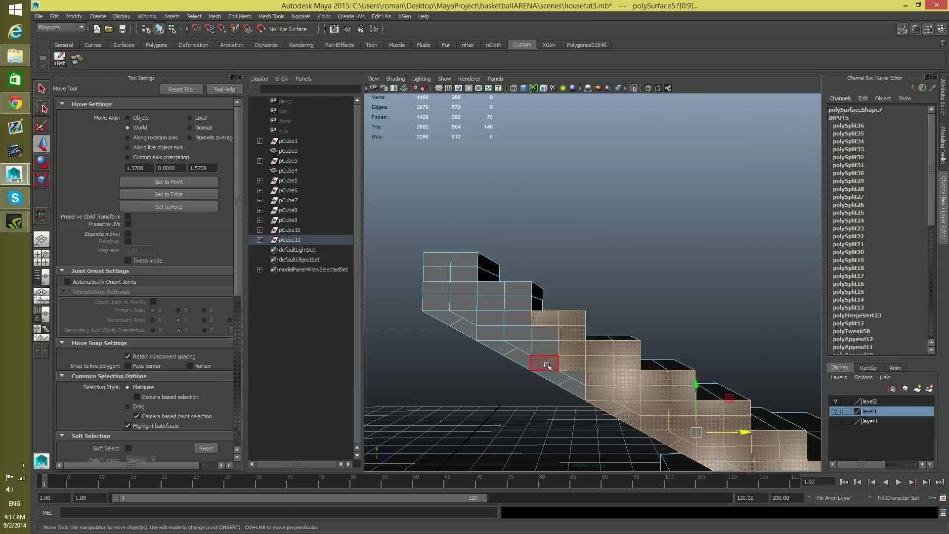
shift+click(546, 363)
shift+click(544, 348)
shift+click(544, 332)
- Add both columns of wall-facing side faces under the upper flight's sixth step to the selection
shift+click(517, 288)
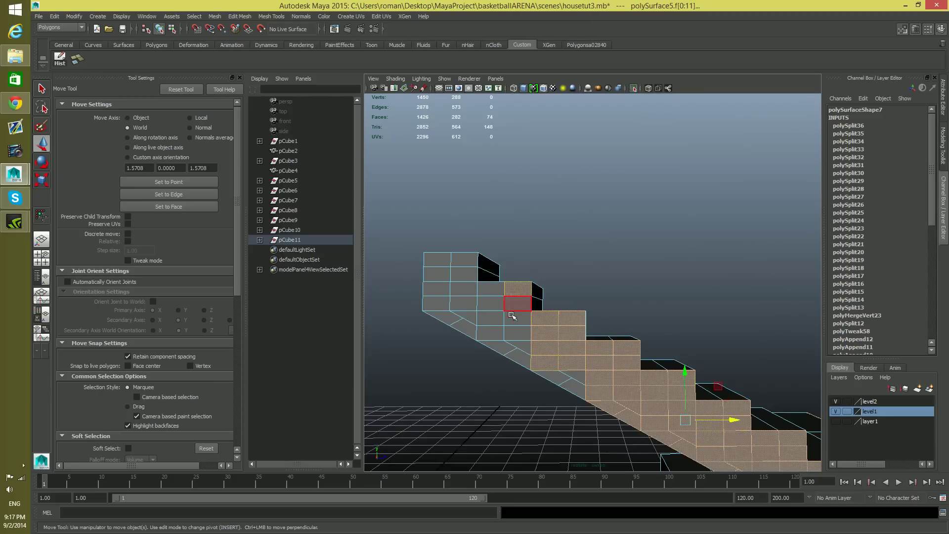
shift+drag(515, 332, 516, 302)
shift+click(489, 288)
shift+drag(491, 331, 489, 303)
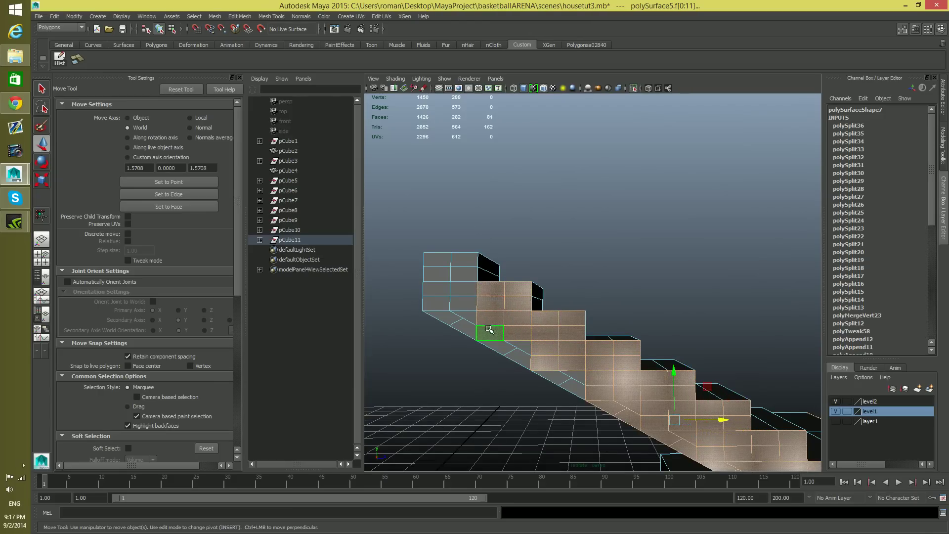
- Add the top step's wall-facing side faces to the selection and delete all selected faces from the staircase
shift+drag(464, 268, 466, 298)
mouse_move(440, 254)
shift+mouse_down()
mouse_move(441, 315)
mouse_move(638, 422)
mouse_move(510, 297)
shift+mouse_up()
alt+drag(512, 346, 603, 364)
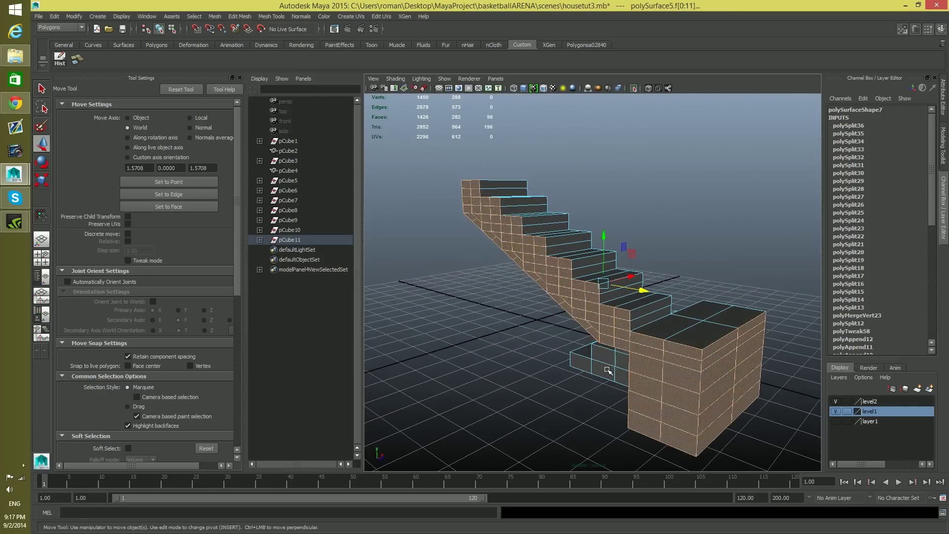
click(607, 370)
alt+drag(581, 332, 517, 345)
mouse_move(517, 346)
alt+middle_down()
mouse_move(468, 334)
mouse_move(517, 355)
mouse_move(492, 310)
mouse_move(487, 341)
mouse_move(532, 343)
alt+middle_up()
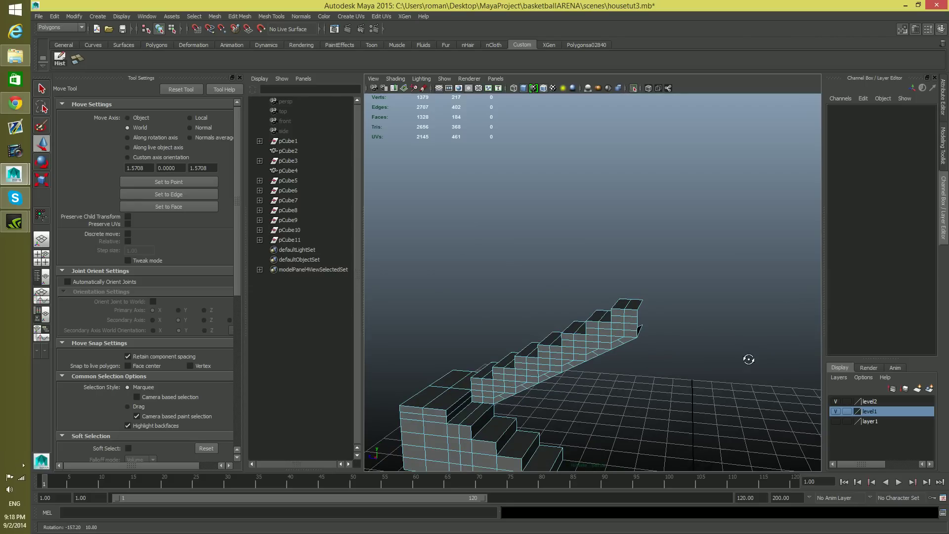
- Return to object selection and turn off the staircase's isolation to show the whole scene again
key(F8)
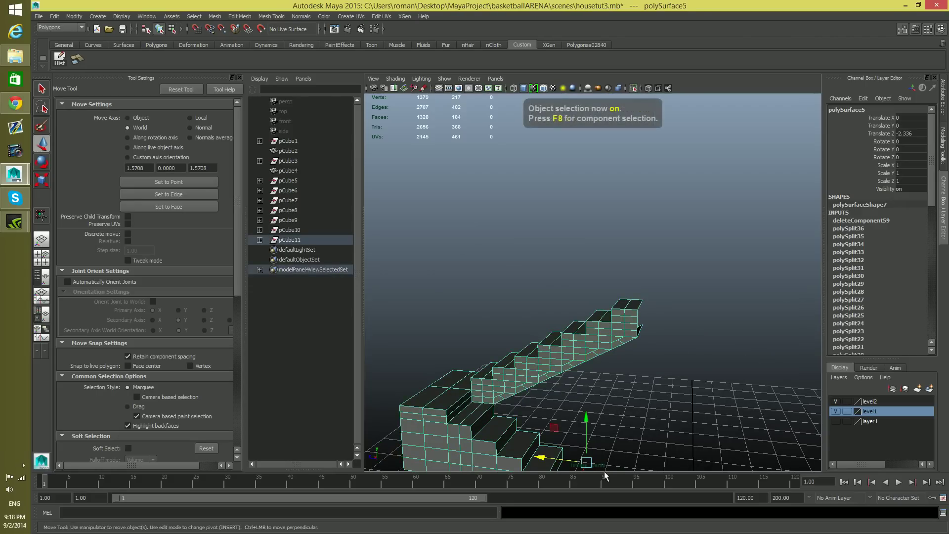
alt+right_drag(605, 455, 606, 431)
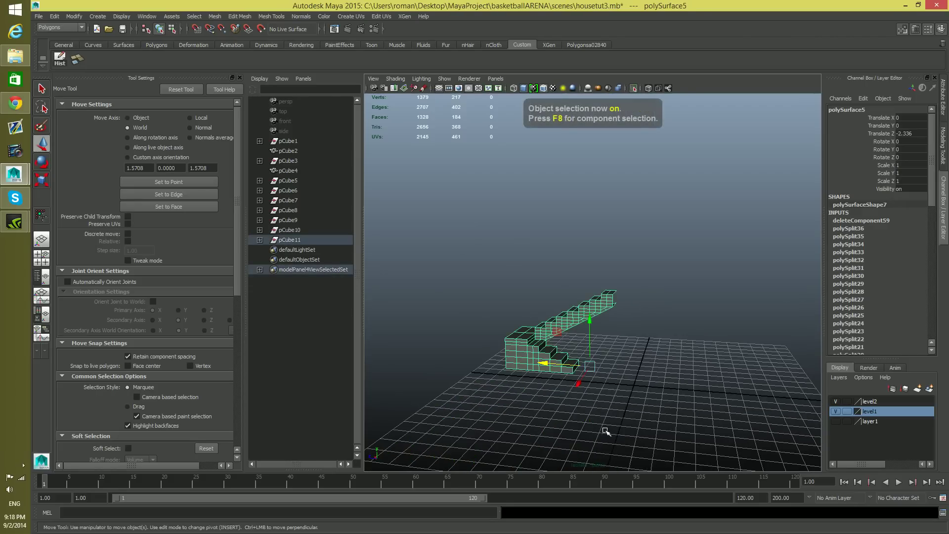
key(ctrl+z)
click(633, 88)
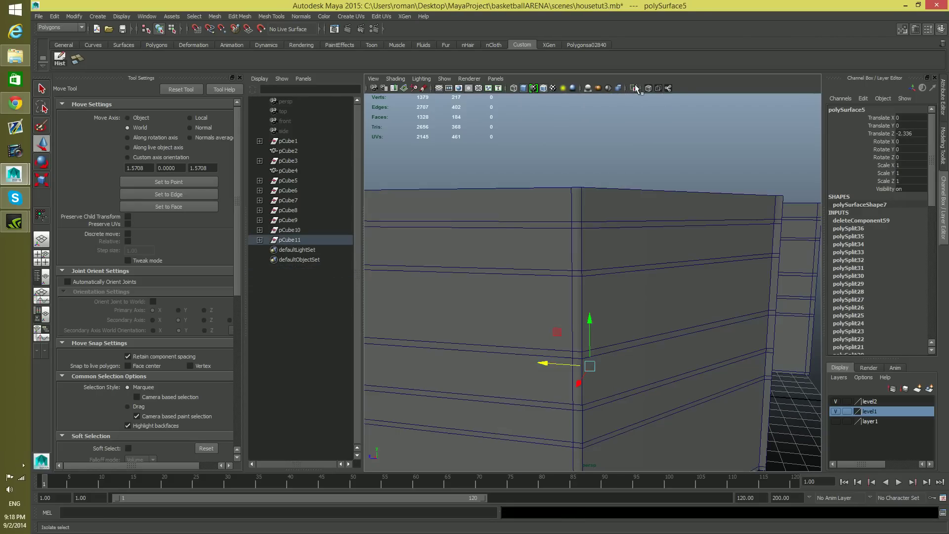
alt+right_drag(622, 237, 731, 334)
alt+drag(732, 334, 472, 373)
right_drag(597, 200, 607, 217)
click(545, 218)
shift+click(535, 218)
alt+drag(571, 285, 667, 285)
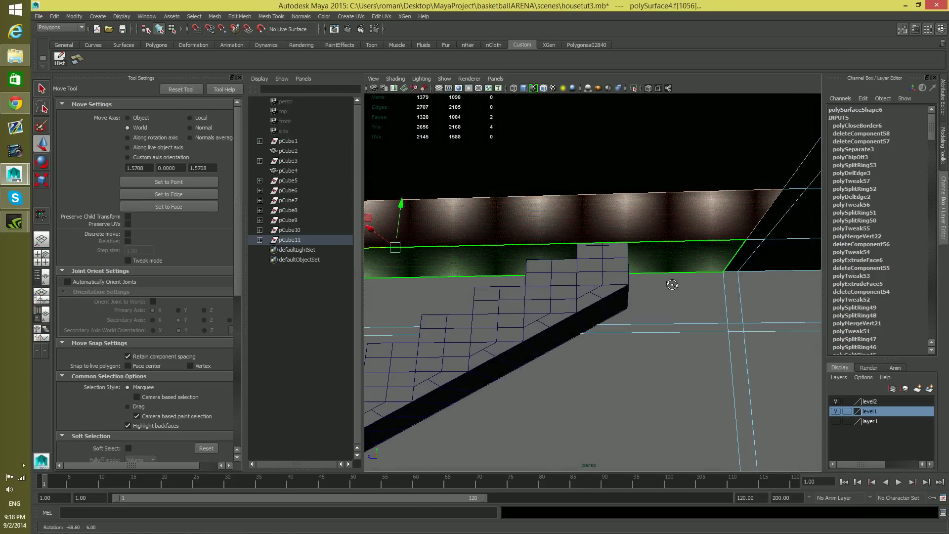
key(F8)
key(F8)
- Snap the staircase's pivot to the landing block's bottom outer corner and move the staircase along Z against the end wall
alt+drag(663, 341, 560, 380)
click(571, 373)
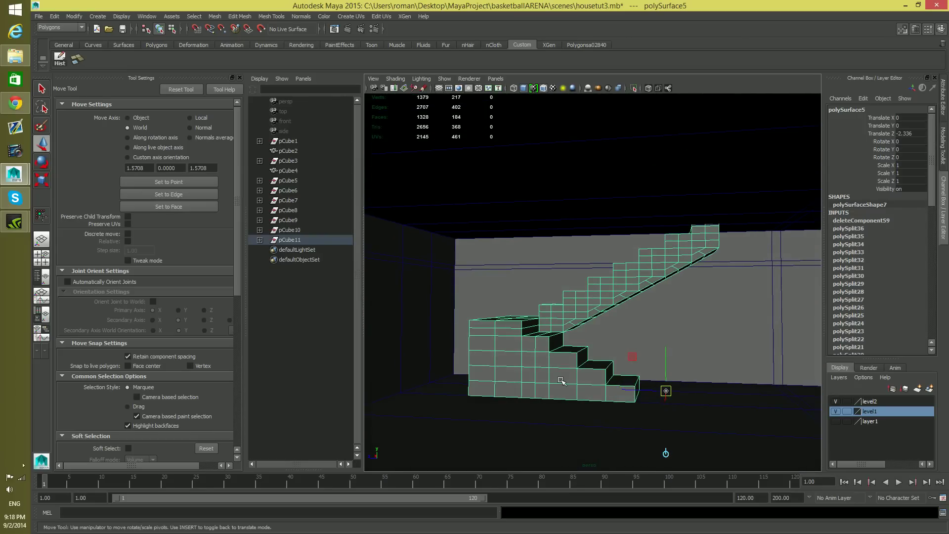
drag(664, 391, 611, 399)
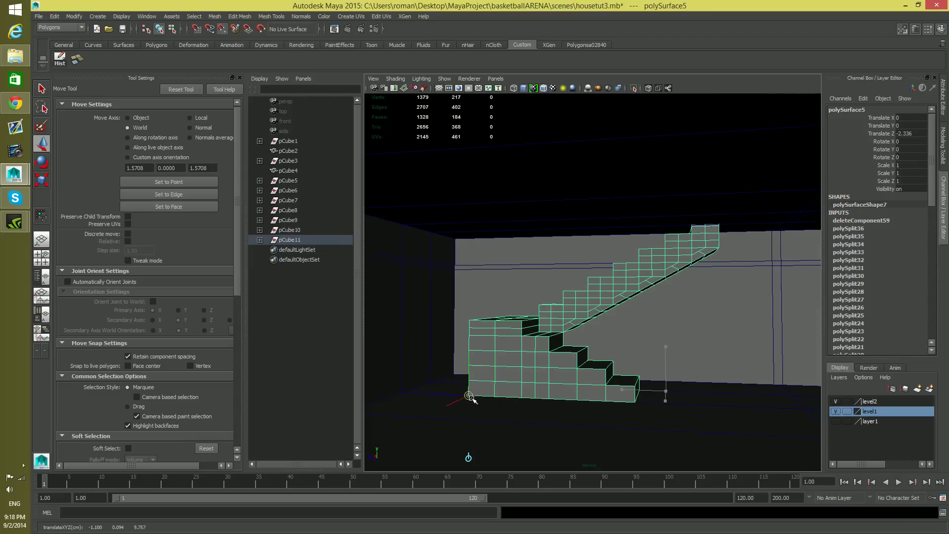
alt+right_drag(469, 400, 636, 392)
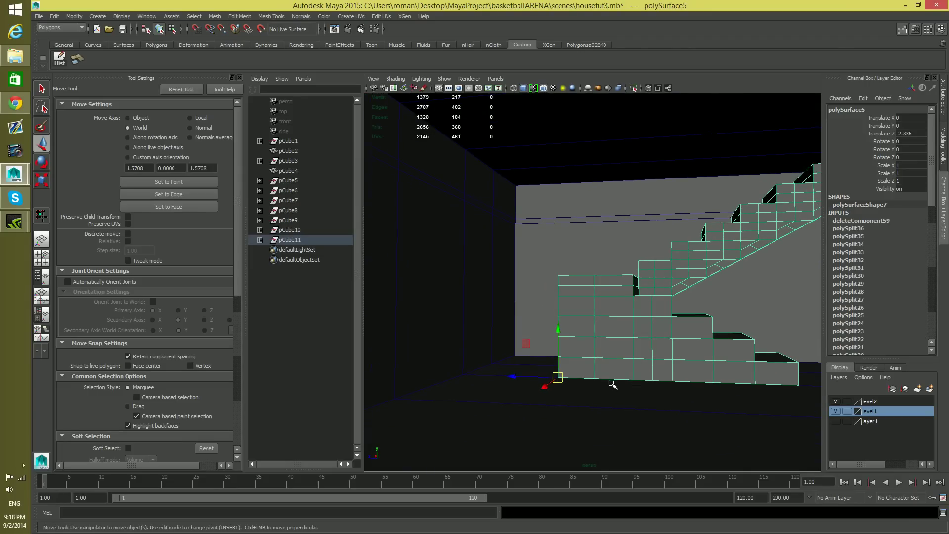
drag(515, 376, 493, 379)
- Select the house shell and insert an edge loop across its floor and back wall just beyond the lowest step
alt+drag(703, 416, 666, 422)
alt+middle_drag(667, 421, 625, 364)
alt+drag(624, 364, 697, 415)
alt+middle_drag(697, 415, 654, 447)
click(671, 428)
alt+drag(671, 428, 681, 387)
shift+right_drag(667, 349, 623, 322)
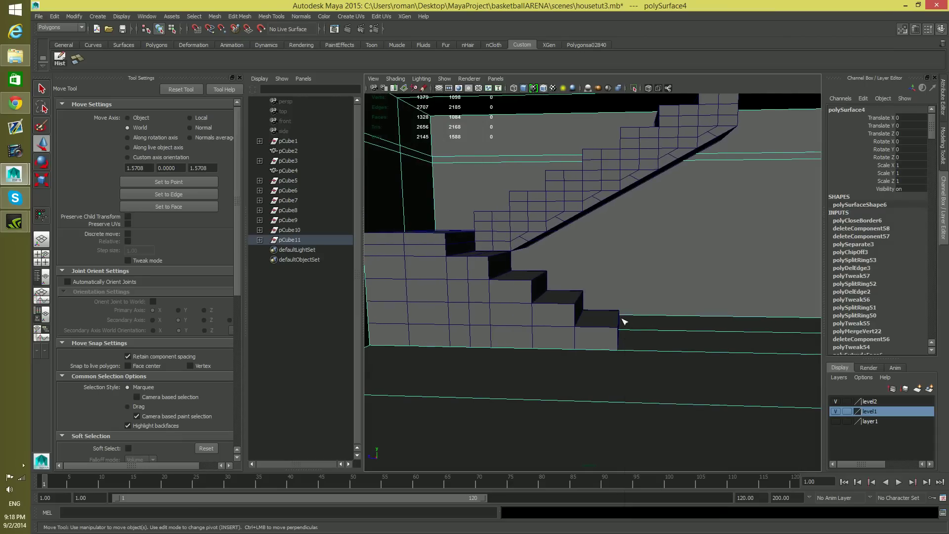
click(645, 350)
- Move the new edge loop along the Z axis to line up with the lowest step's front edge, then return to object selection
key(w)
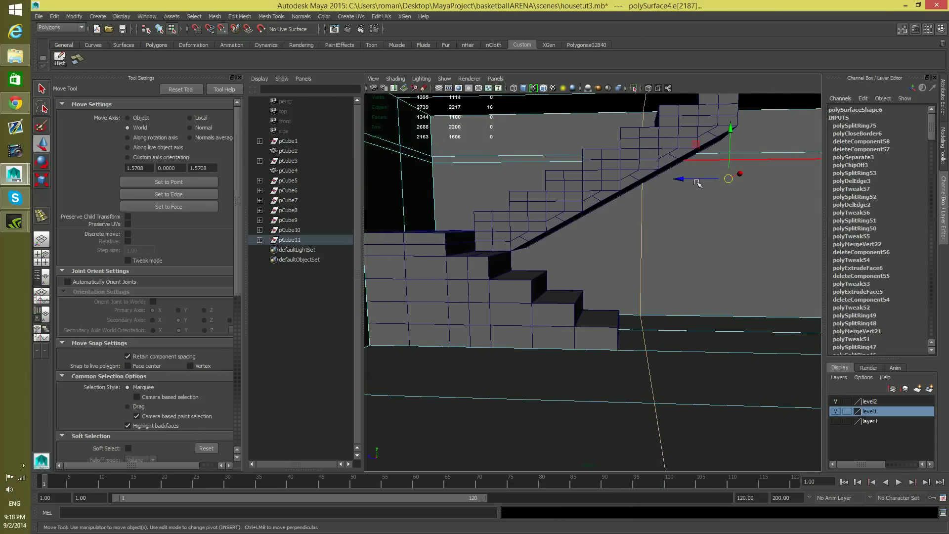
drag(684, 179, 553, 180)
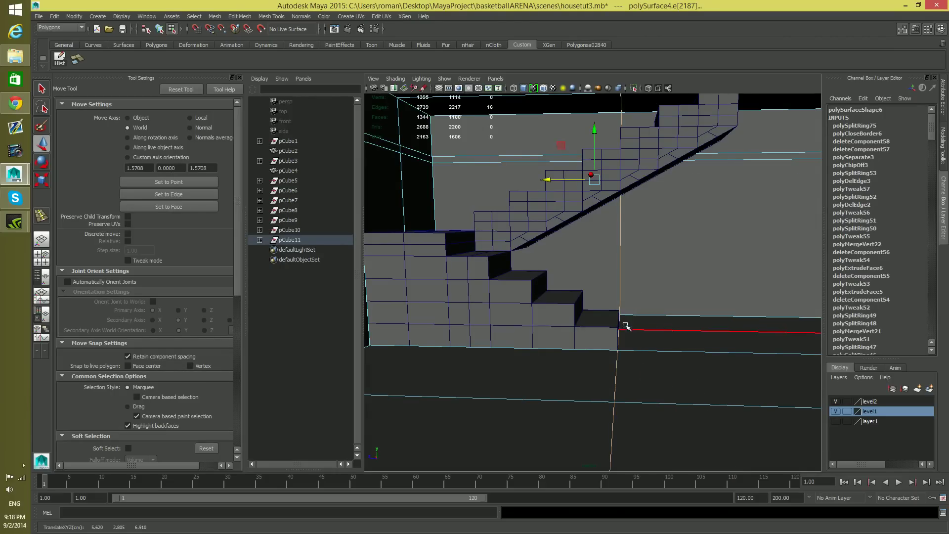
alt+middle_drag(683, 276, 662, 321)
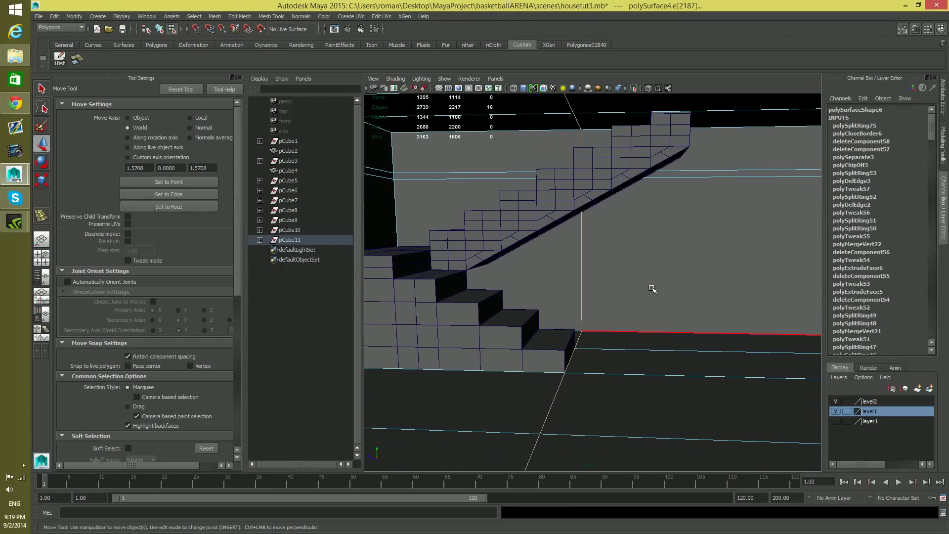
key(F8)
- Insert another edge loop across the house shell's floor and back wall, just past the upper flight's top end
shift+right_click(693, 348)
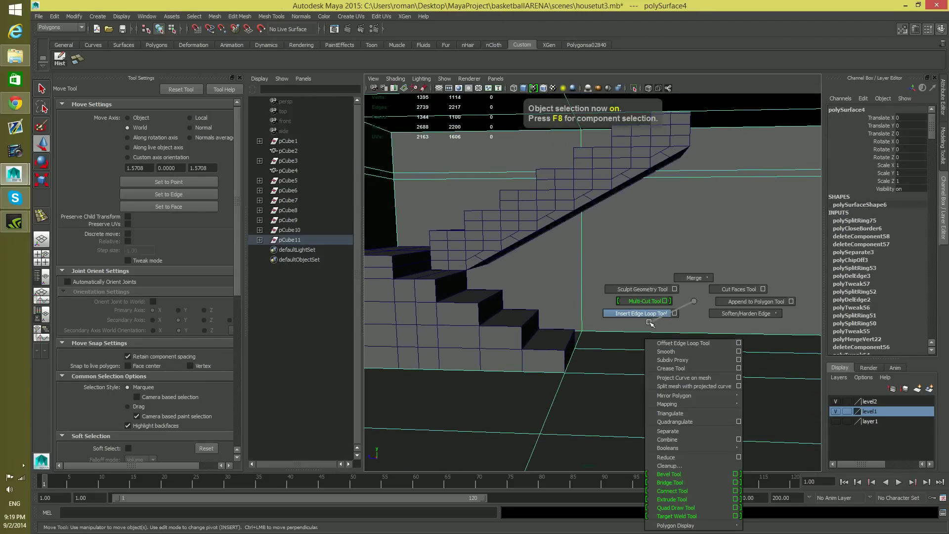
click(650, 322)
drag(701, 379, 710, 383)
alt+middle_drag(705, 383, 671, 347)
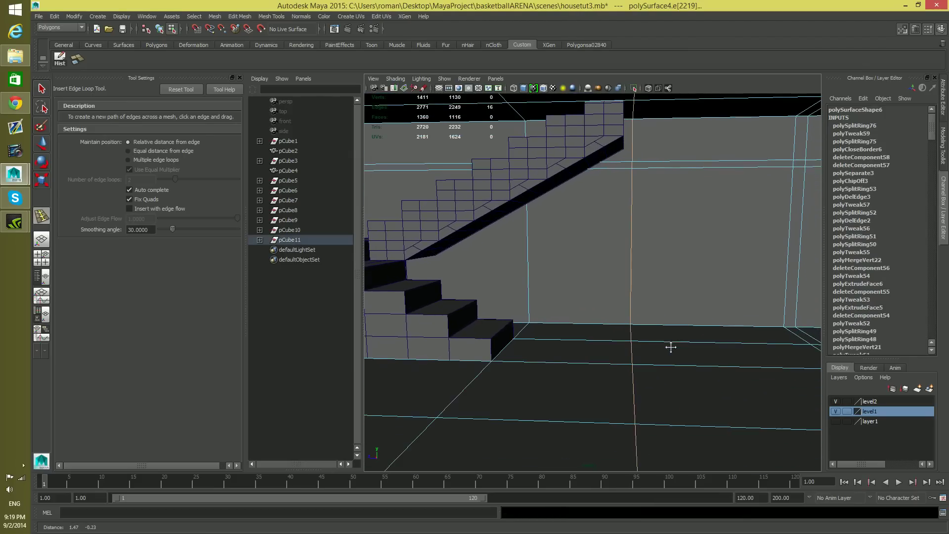
- Move the second edge loop along the Z axis to line up with the upper flight's top end and return to object selection
key(w)
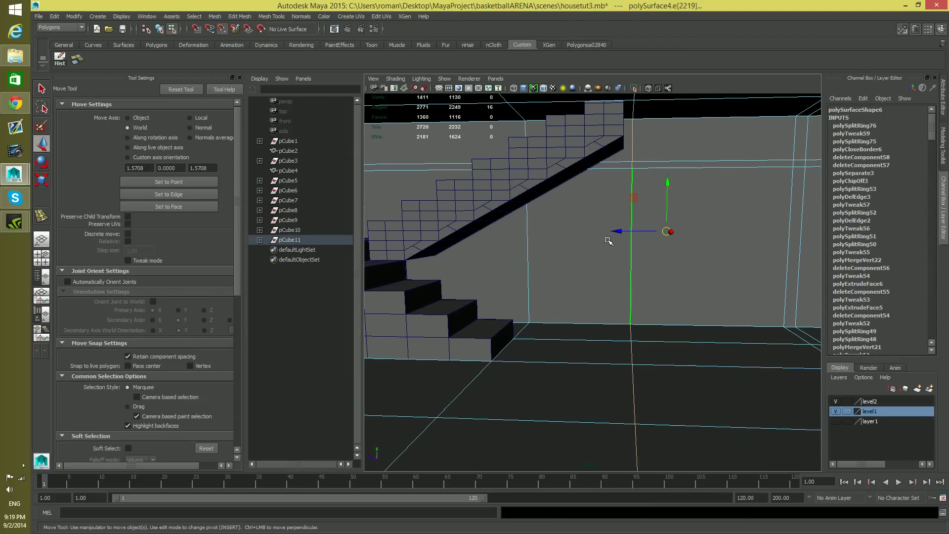
drag(618, 231, 621, 135)
alt+middle_drag(632, 154, 615, 351)
key(F8)
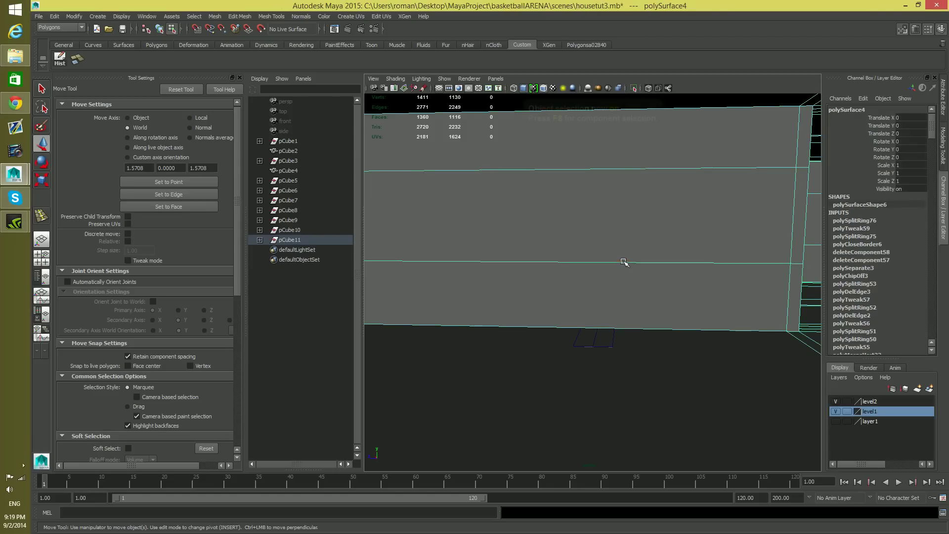
- Insert an edge loop across the house shell's end wall and upper floor, just beside the top of the stairs
shift+right_drag(621, 262, 563, 273)
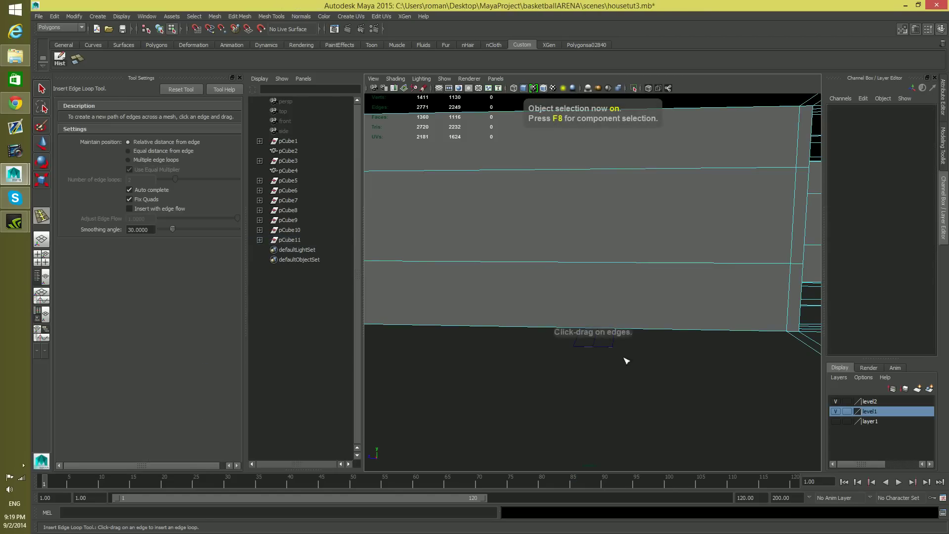
scroll(607, 356, up, 2)
alt+middle_drag(652, 372, 658, 314)
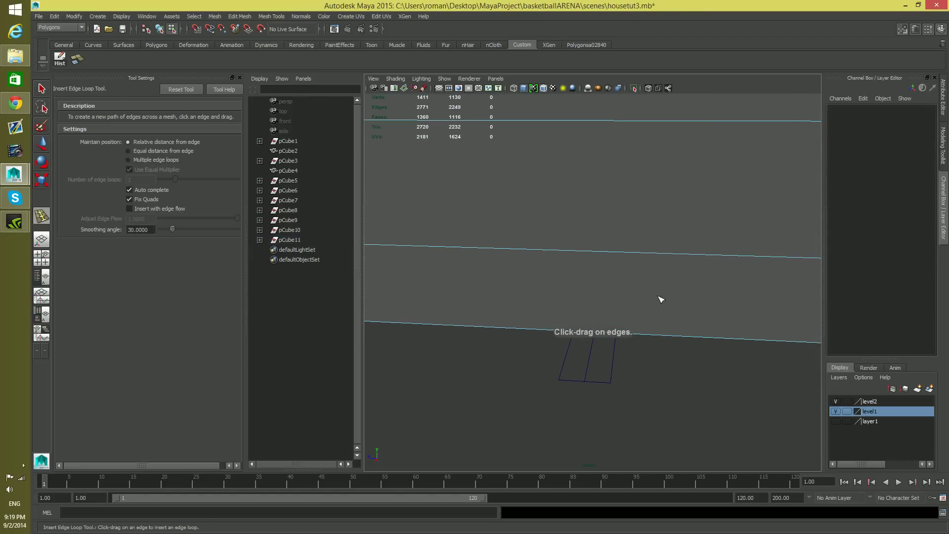
drag(657, 256, 656, 256)
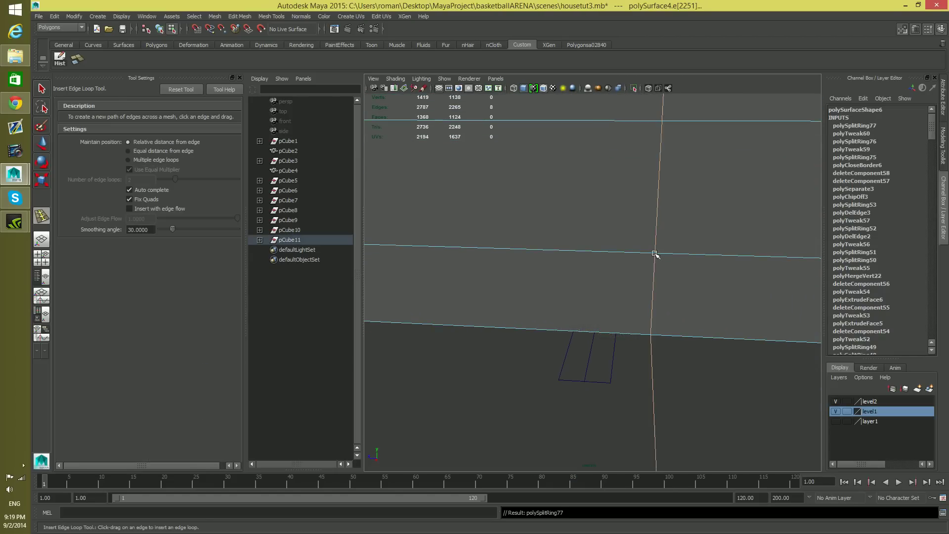
- Move the new edge loop along the Z axis to line up with the top step's edge
key(w)
scroll(656, 261, down, 1)
scroll(657, 259, down, 4)
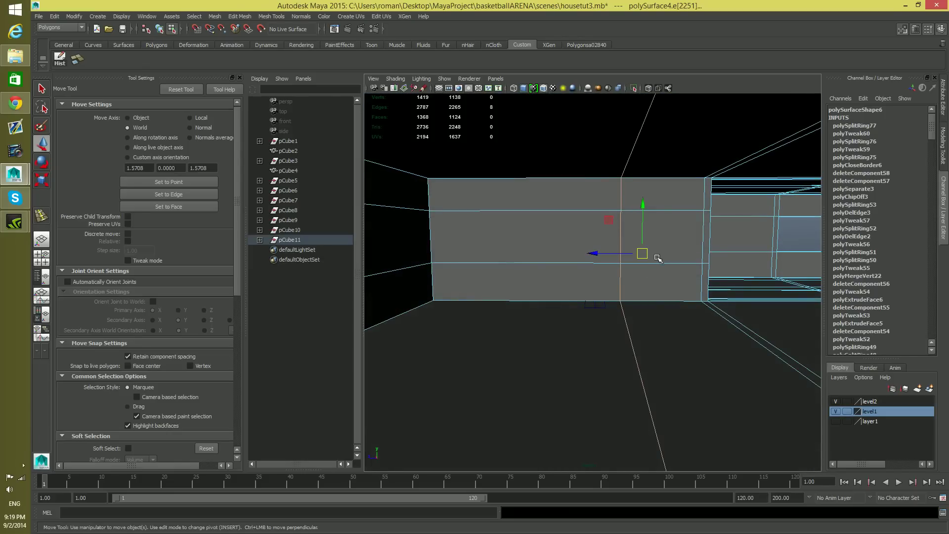
drag(590, 252, 587, 254)
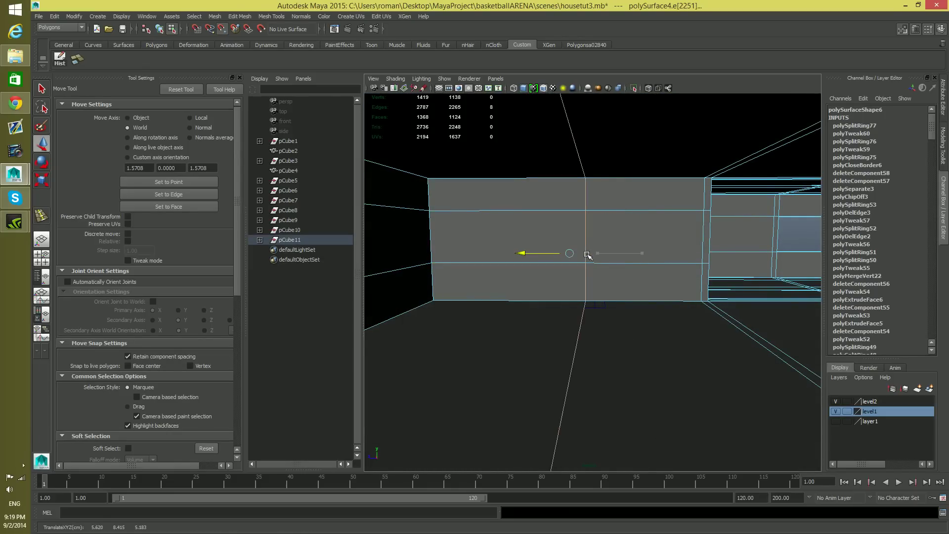
- Examine the staircase and the house shell's edge loops from several angles to check their alignment at the upper floor
alt+middle_drag(612, 305, 677, 330)
scroll(618, 275, down, 5)
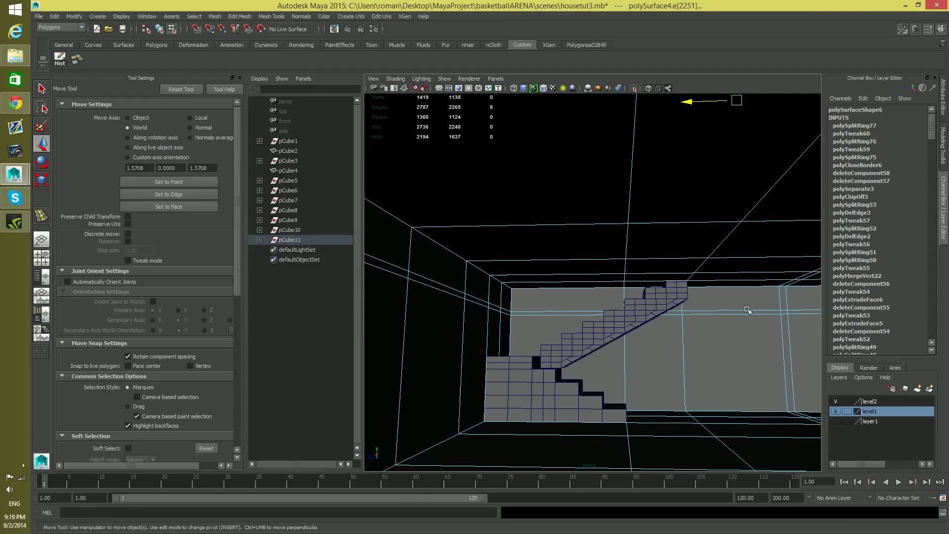
alt+drag(688, 344, 634, 330)
scroll(603, 328, up, 6)
scroll(618, 322, down, 4)
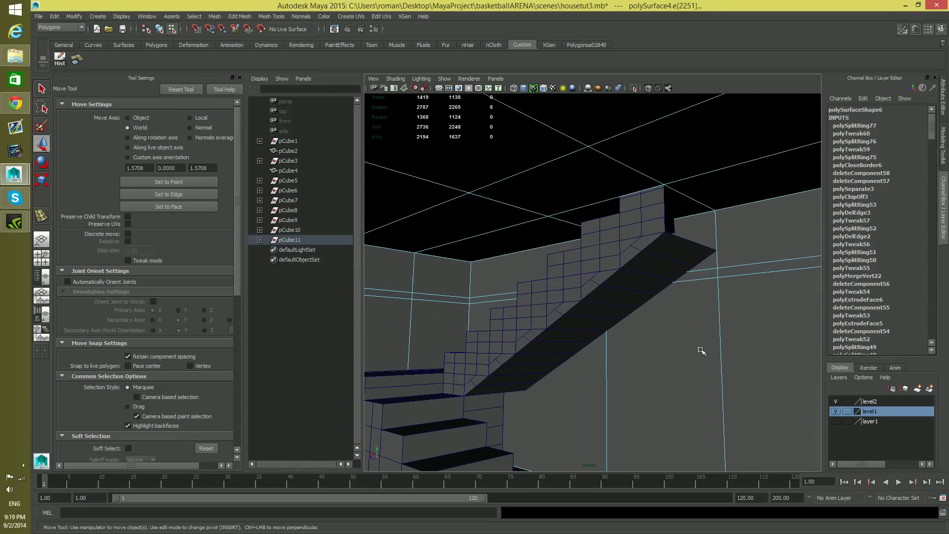
alt+drag(688, 313, 735, 325)
alt+drag(586, 289, 441, 360)
alt+middle_drag(502, 364, 635, 397)
alt+drag(573, 308, 576, 339)
alt+middle_drag(576, 339, 625, 364)
alt+drag(625, 363, 602, 341)
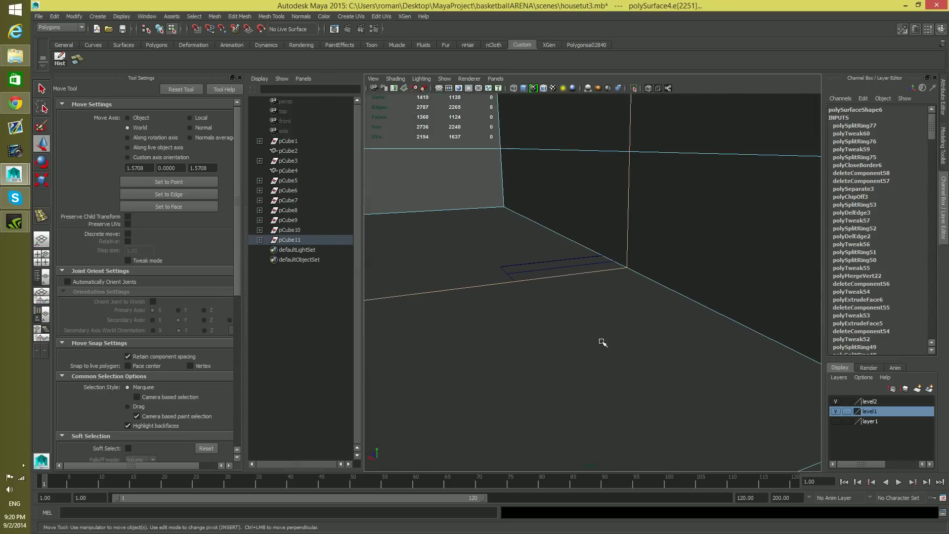
- Insert a lengthwise edge loop across the upper floor near the outer side of the stair top
key(F8)
key(F8)
key(F8)
shift+right_drag(531, 316, 495, 291)
click(494, 287)
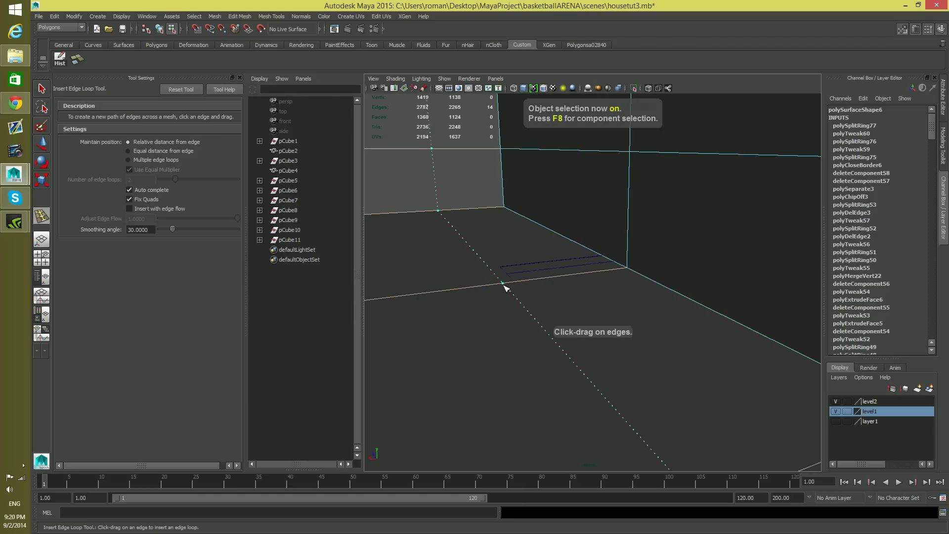
- Move the lengthwise edge loop slightly along the X axis, just beyond the stair top's outer side
key(w)
scroll(508, 282, down, 2)
key(g)
click(510, 285)
key(ctrl+z)
alt+middle_drag(513, 286, 508, 317)
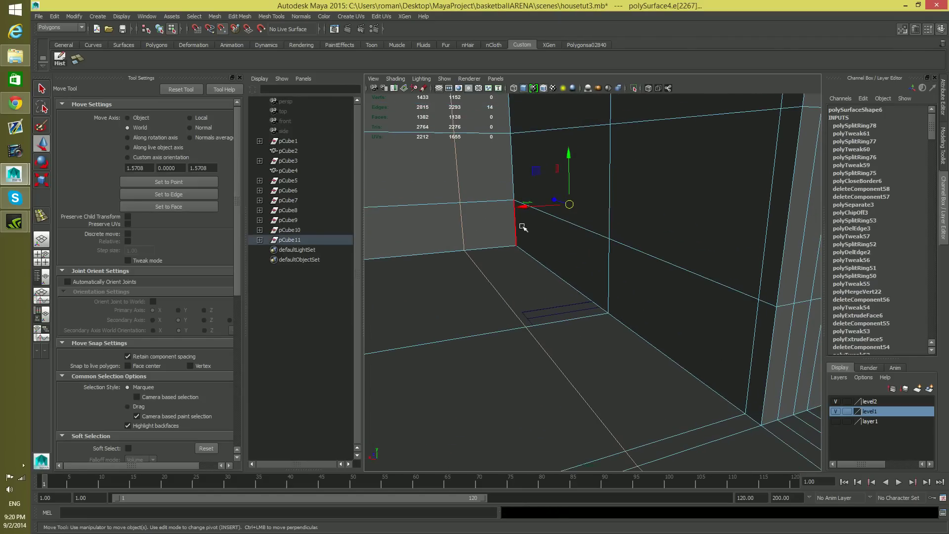
drag(523, 207, 502, 298)
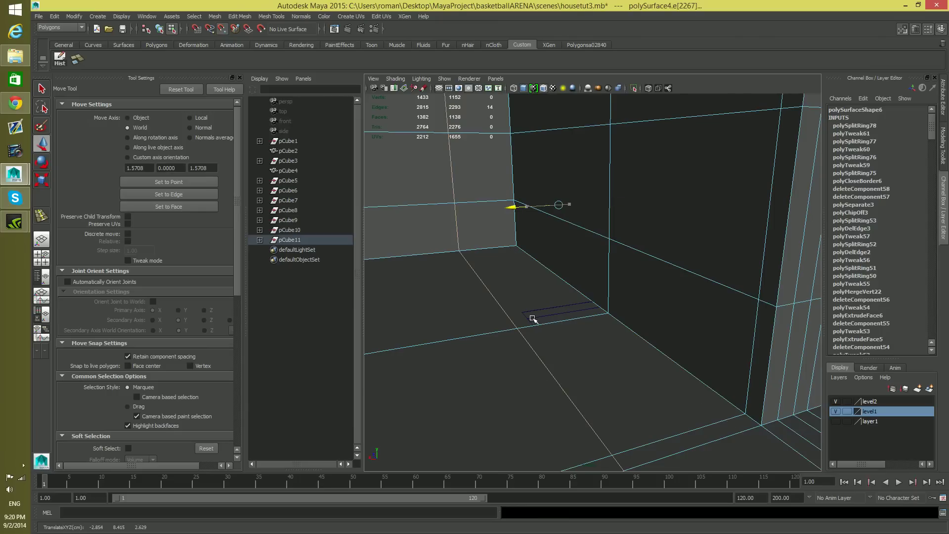
- Scale the lengthwise edge loop flat along the X axis so that it runs straight
alt+drag(530, 317, 549, 350)
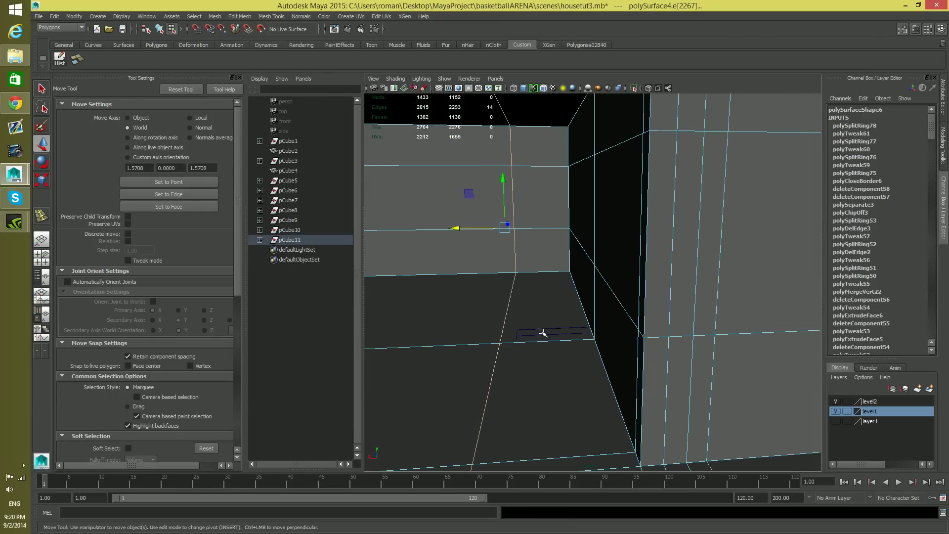
alt+drag(463, 233, 582, 301)
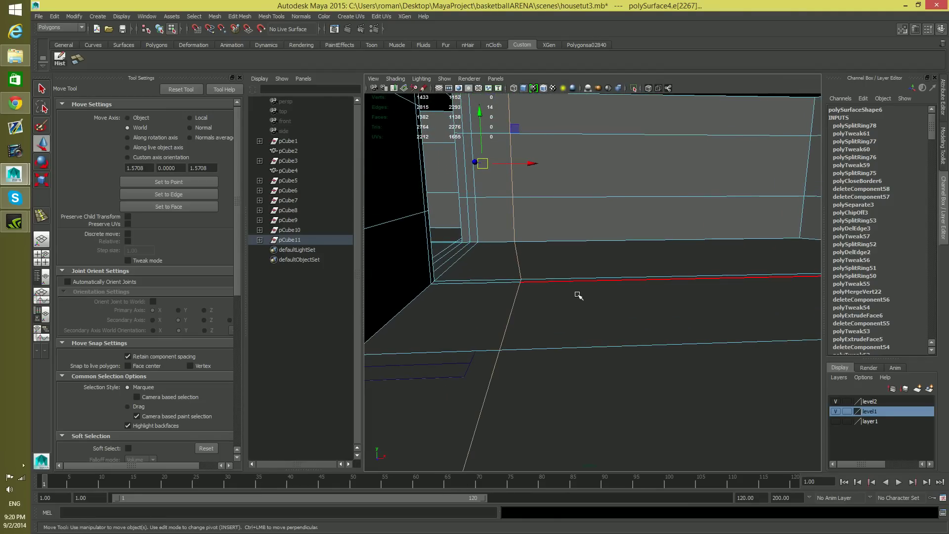
key(e)
key(r)
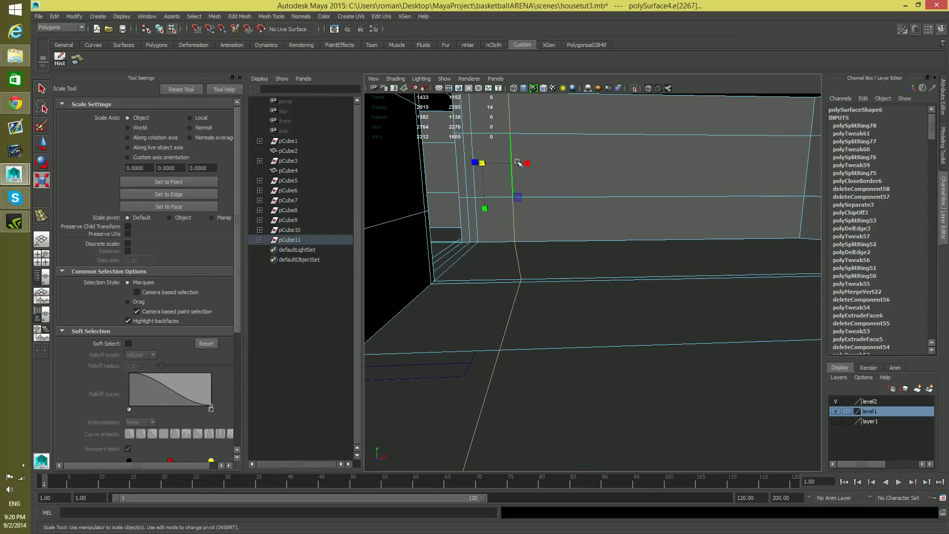
drag(527, 165, 489, 178)
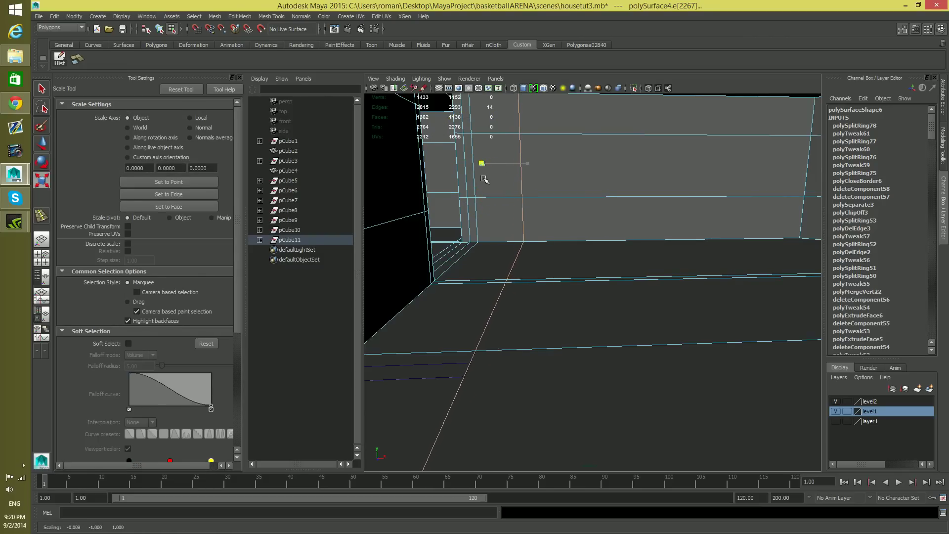
- Move the straightened edge loop along the X axis to line up with the outer side of the stairs
key(w)
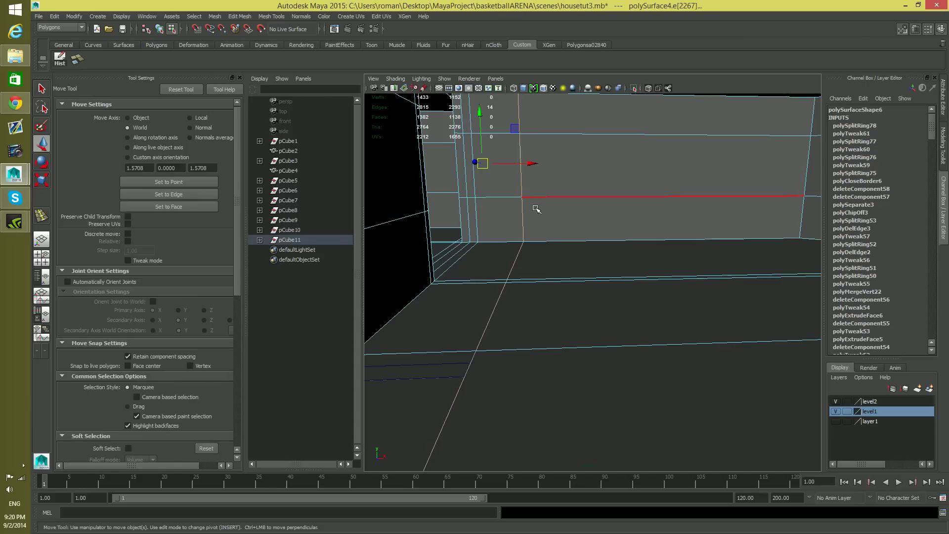
drag(533, 164, 429, 163)
alt+drag(614, 321, 518, 318)
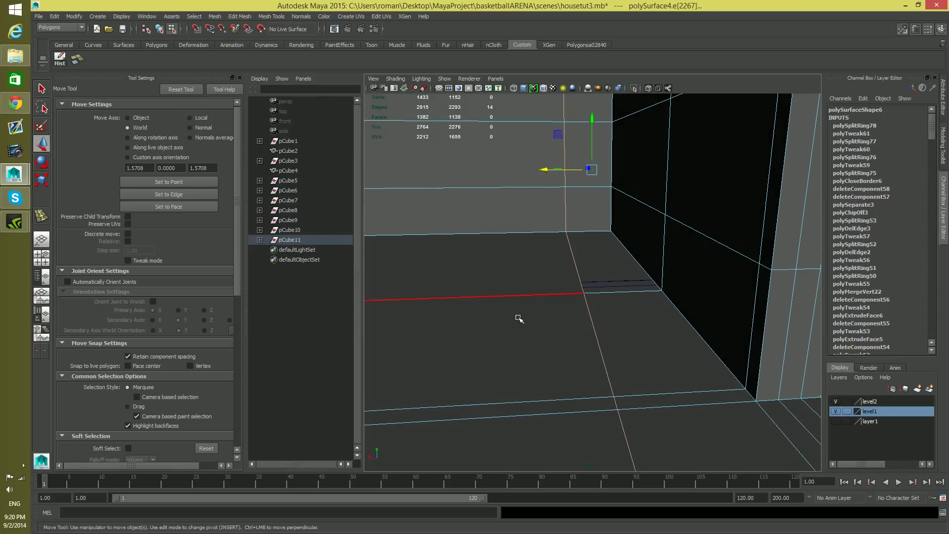
- Insert another lengthwise edge loop across the upper floor, farther out from the stairs
key(F8)
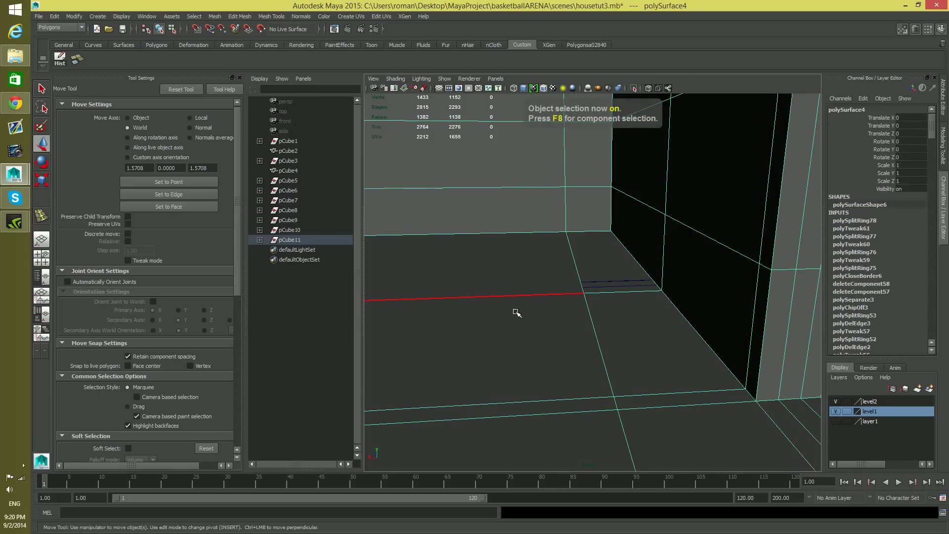
shift+right_drag(513, 308, 464, 298)
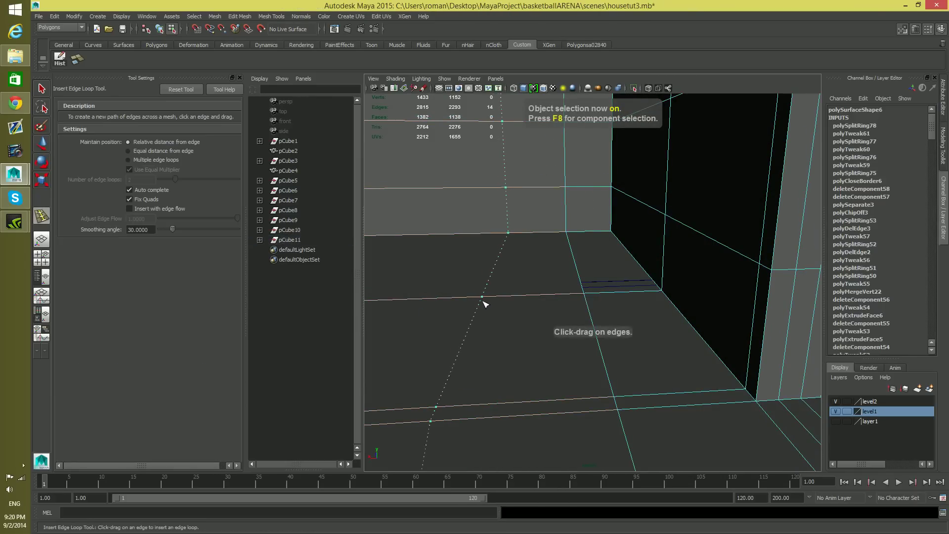
click(514, 309)
- Flatten the outer edge loop along the X axis and shift it slightly away from the stairs
key(r)
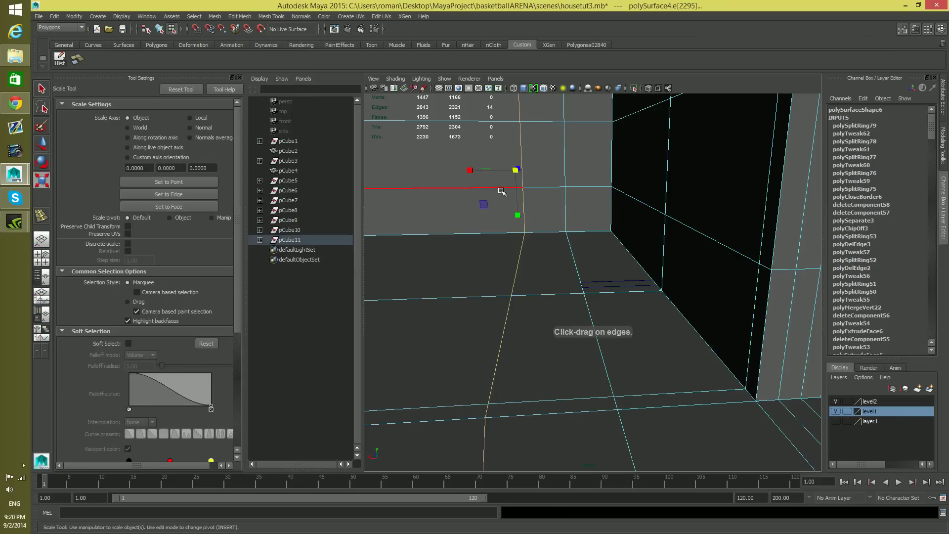
drag(472, 172, 520, 177)
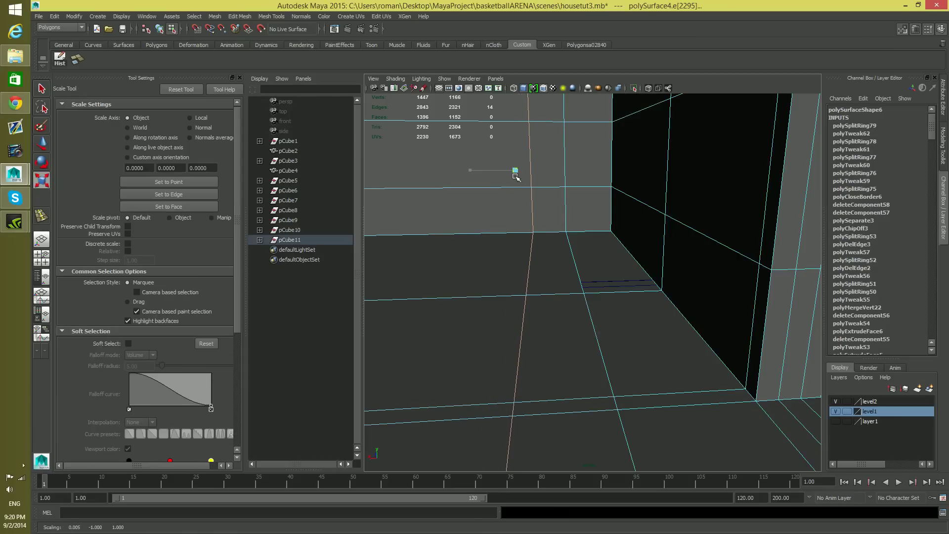
key(w)
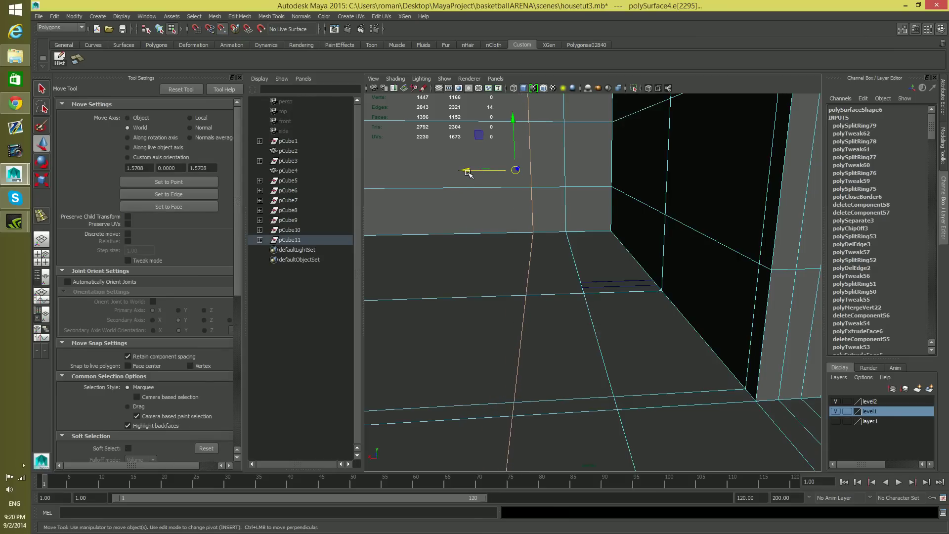
drag(467, 172, 525, 190)
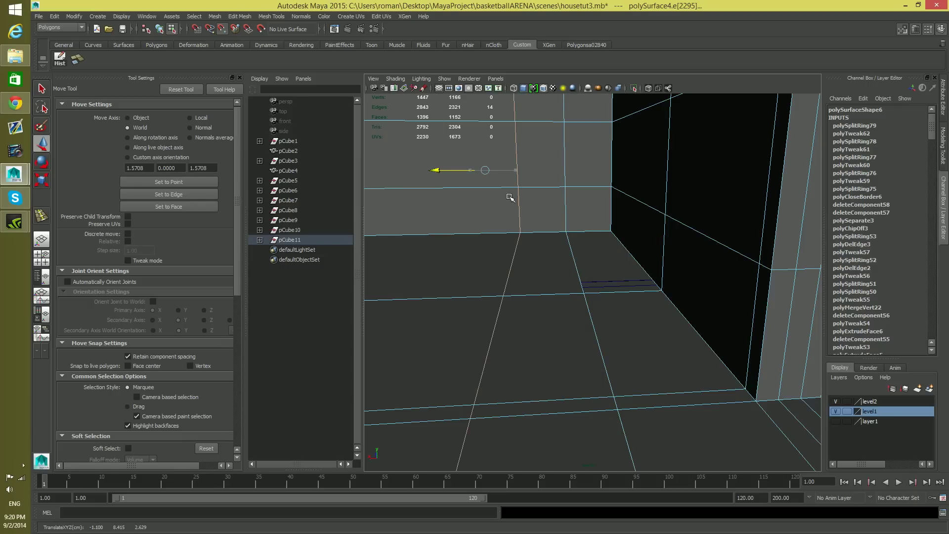
- Insert an edge loop across the wall and upper floor on the lower-flight side of the stair top
alt+middle_drag(565, 348, 589, 385)
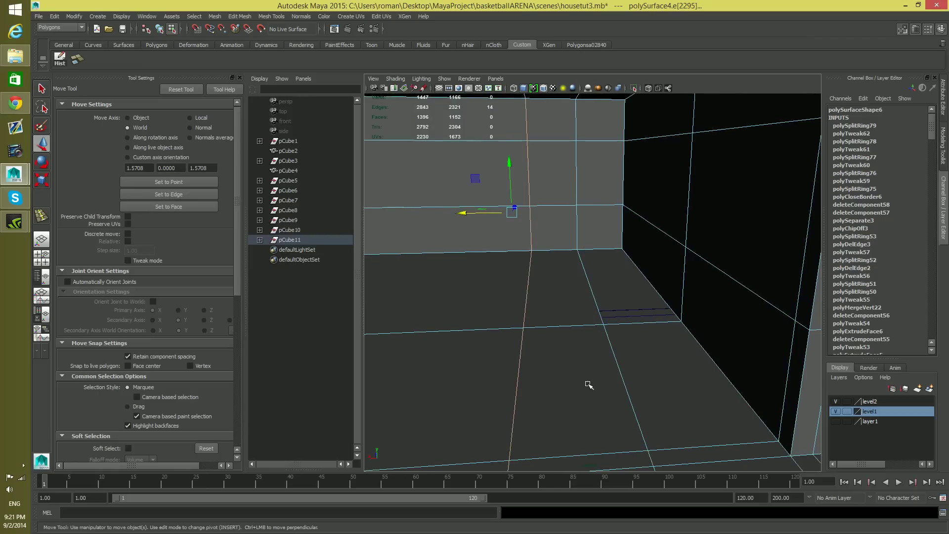
alt+drag(584, 382, 633, 331)
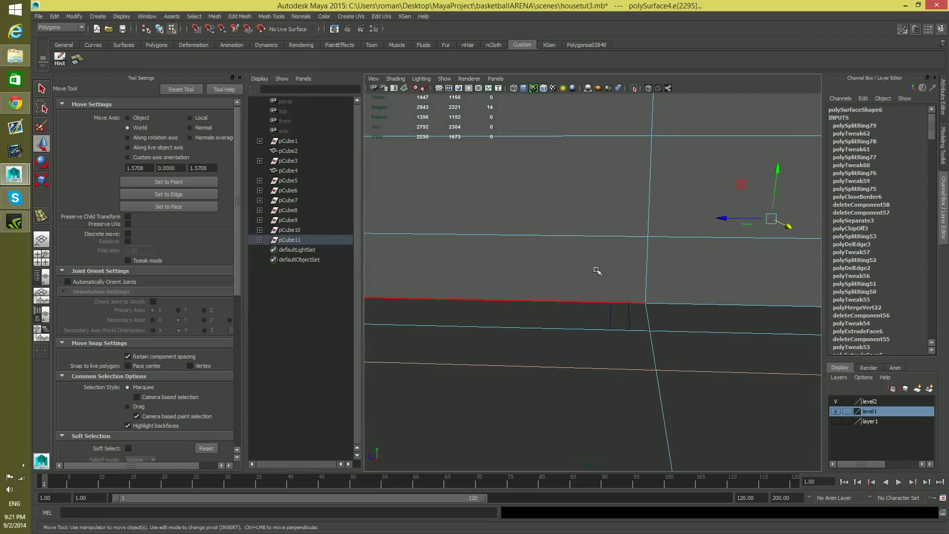
key(F8)
shift+right_drag(595, 231, 648, 325)
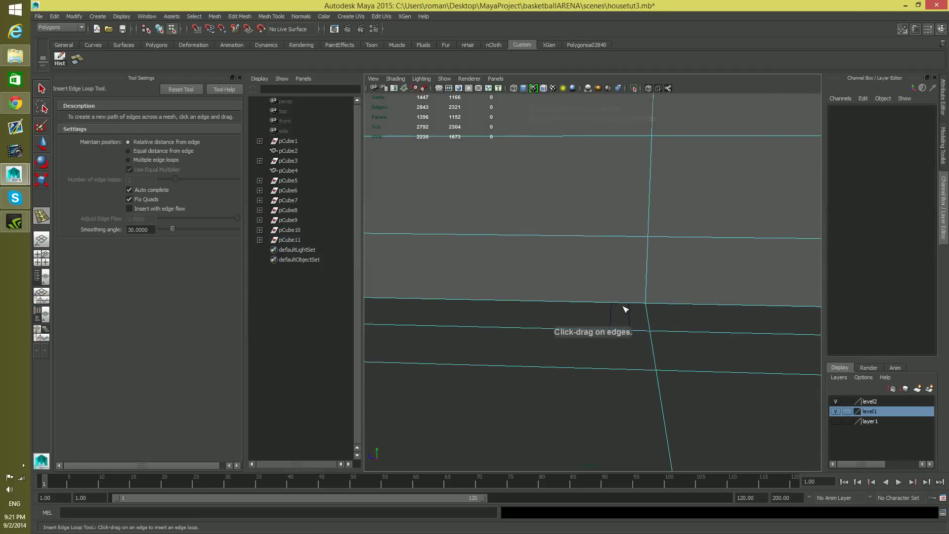
click(595, 236)
- Move this edge loop along the Z axis to line up with the near edge of the stair top
key(w)
scroll(526, 254, down, 3)
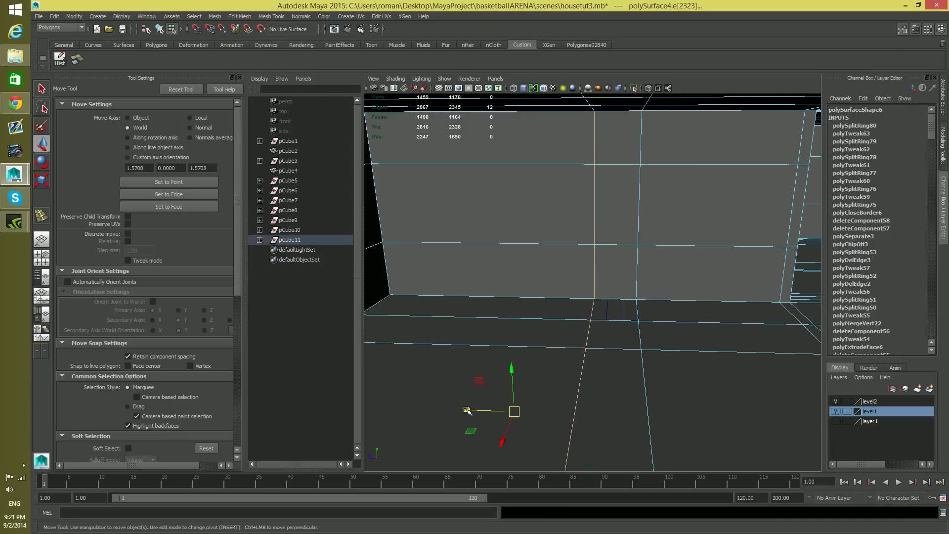
drag(466, 409, 612, 386)
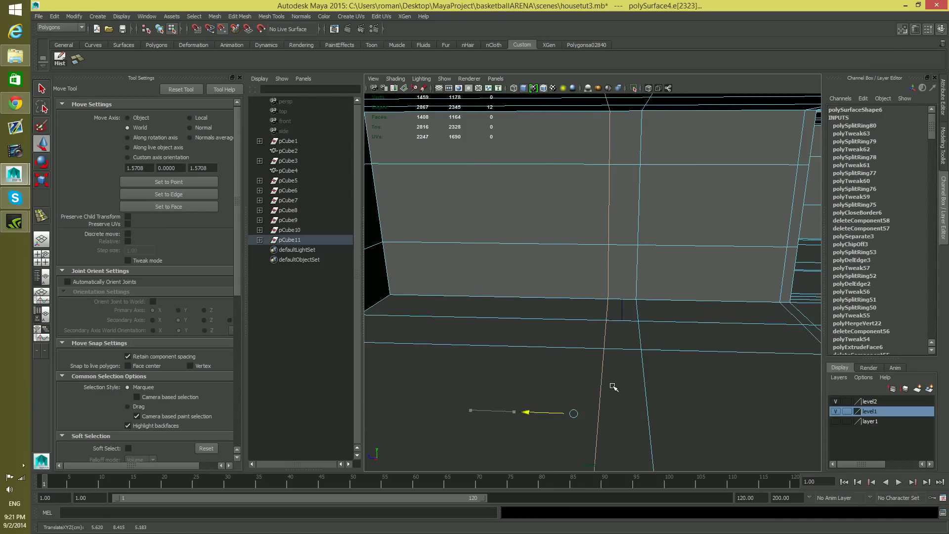
- Switch to face selection and delete the upper-floor face directly above the stairs
right_drag(577, 317, 572, 326)
click(572, 313)
key(Delete)
- Select the two ceiling faces above the upper flight and delete them to open the stairwell from below
alt+right_drag(595, 363, 662, 370)
alt+middle_drag(662, 371, 552, 202)
double_click(551, 202)
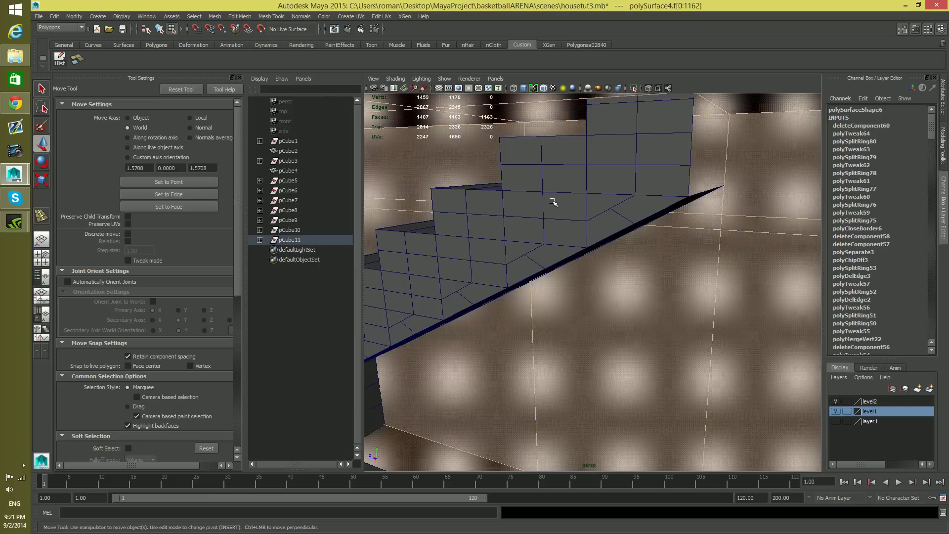
click(549, 113)
key(f)
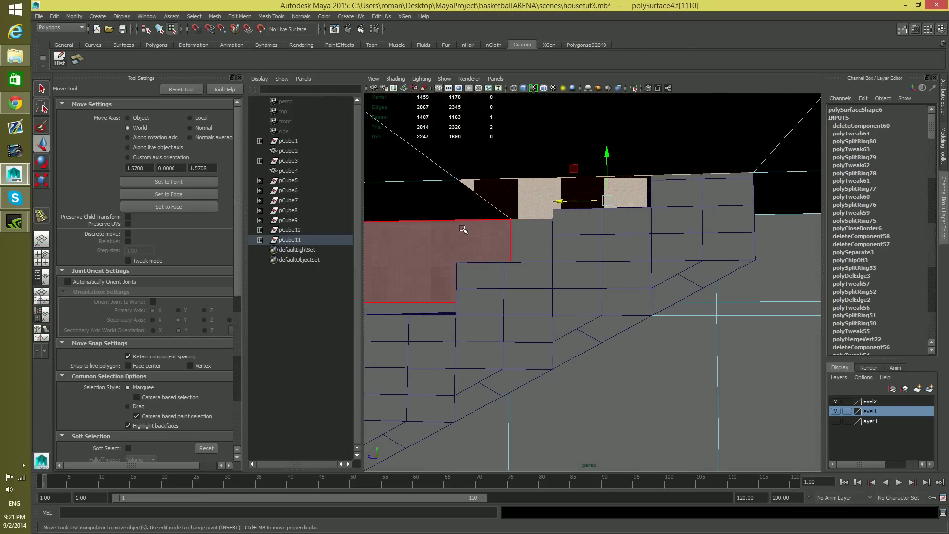
shift+click(470, 212)
alt+drag(536, 218, 548, 214)
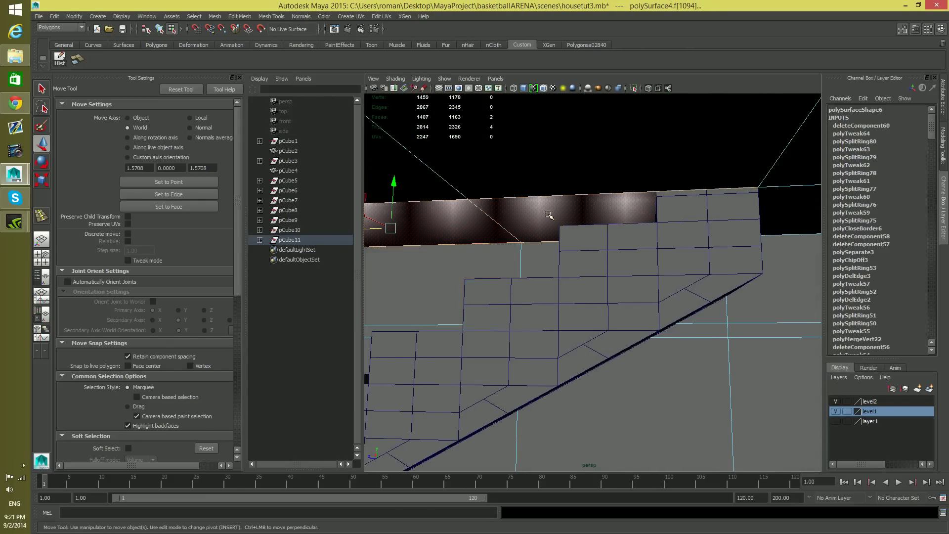
key(Delete)
- Delete the remaining face that covers the stairwell opening
alt+drag(617, 220, 611, 231)
alt+drag(572, 251, 733, 289)
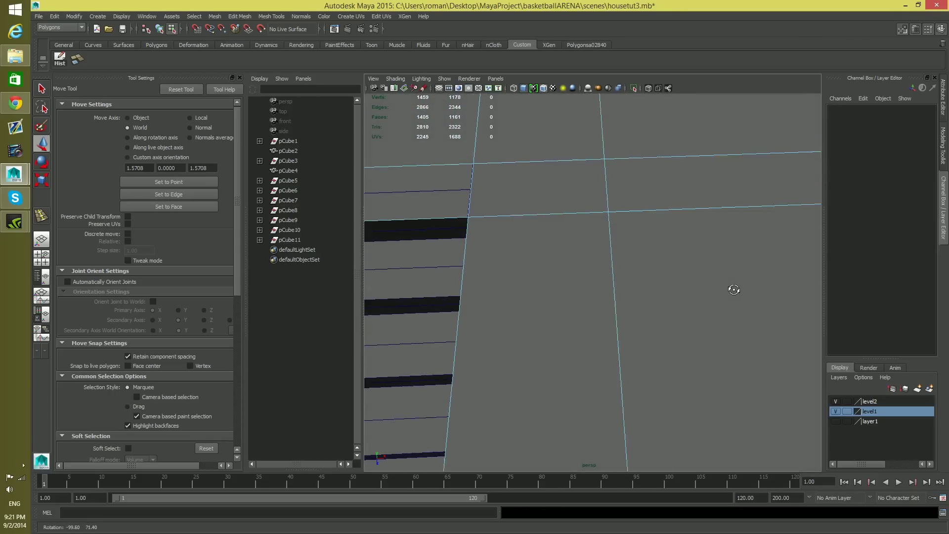
click(588, 233)
key(Delete)
- Switch to edge selection and select the three upper-floor border edges around the stairwell opening
alt+drag(574, 283, 549, 197)
right_drag(549, 198, 541, 173)
click(566, 208)
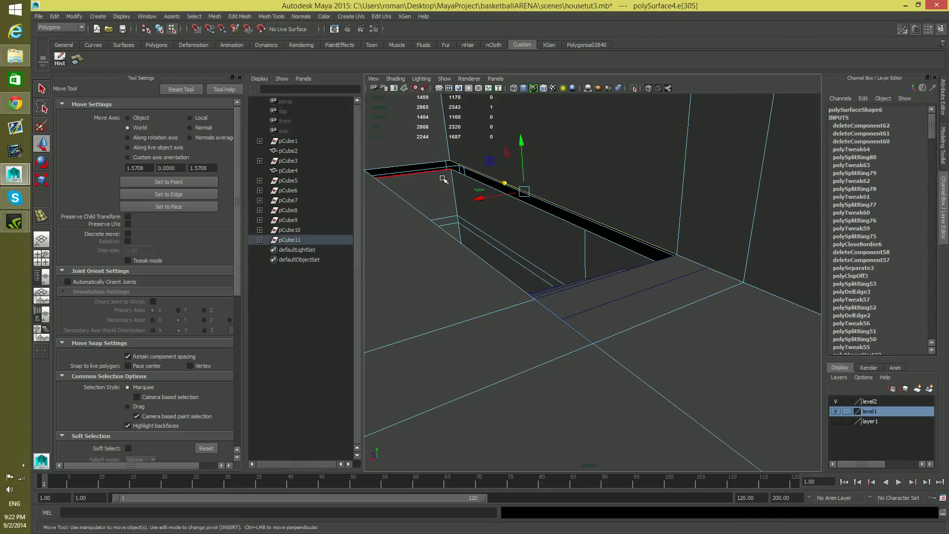
shift+click(428, 164)
alt+drag(428, 164, 413, 199)
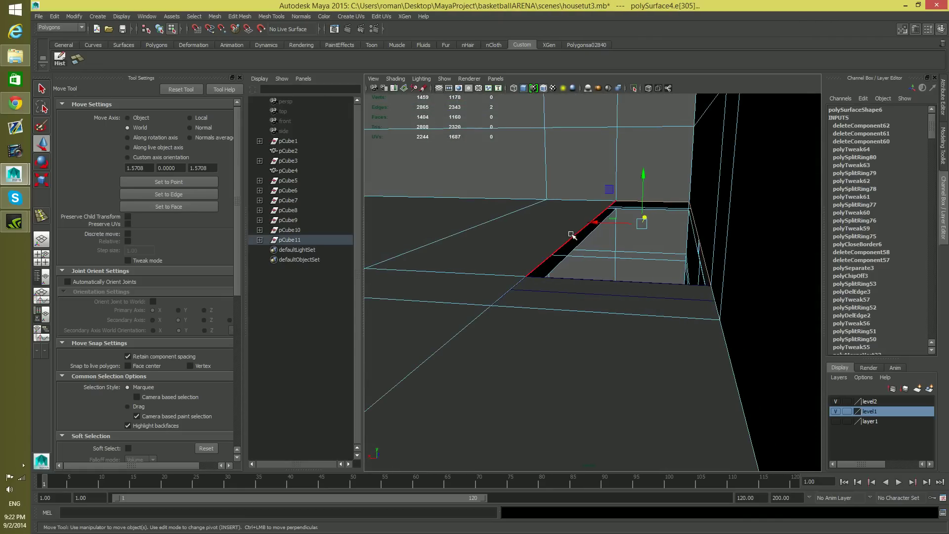
alt+drag(600, 249, 565, 190)
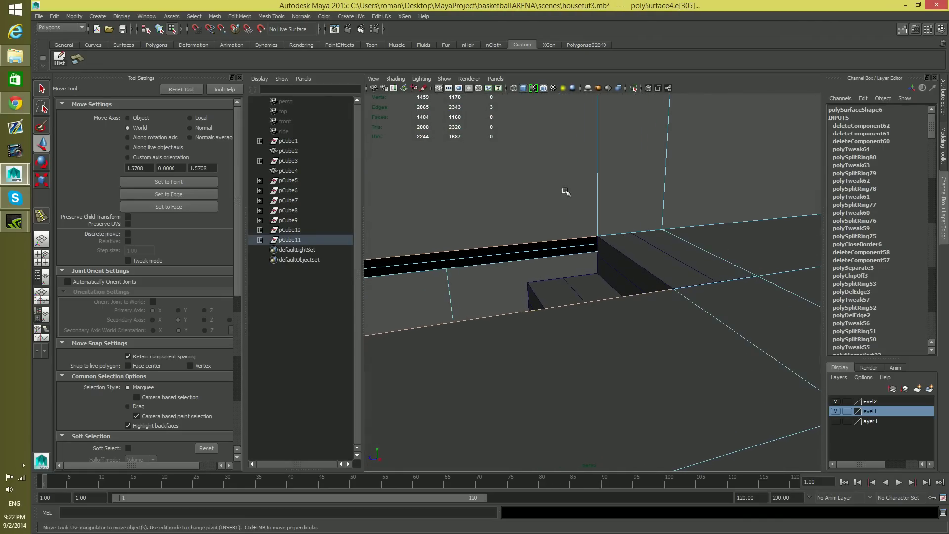
alt+drag(544, 247, 470, 208)
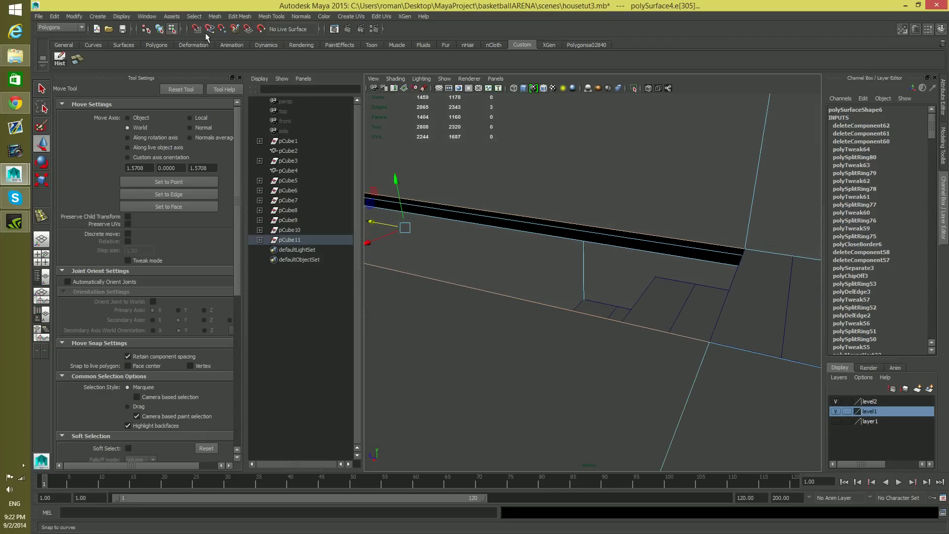
- Extrude the selected opening edges and move them down along Y to close the sides of the stairwell
click(181, 29)
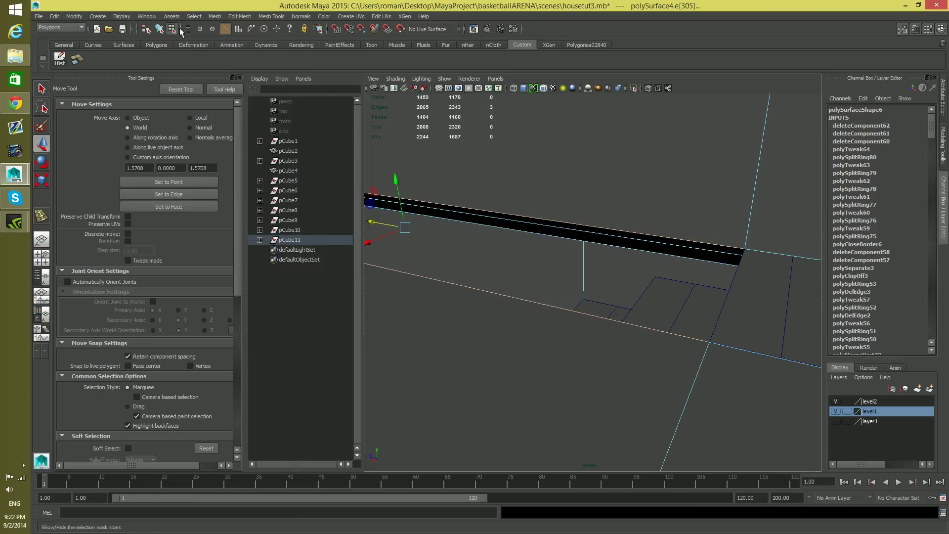
click(136, 29)
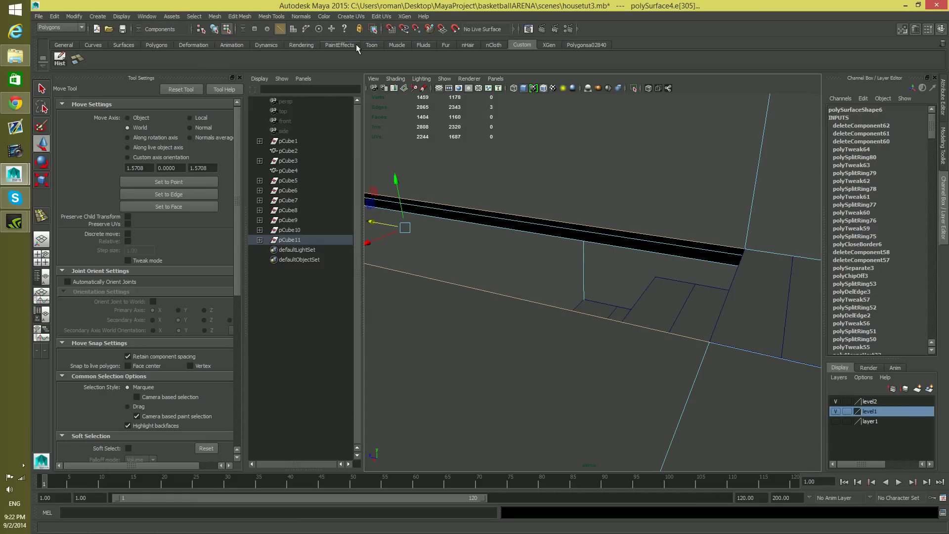
click(158, 45)
click(322, 60)
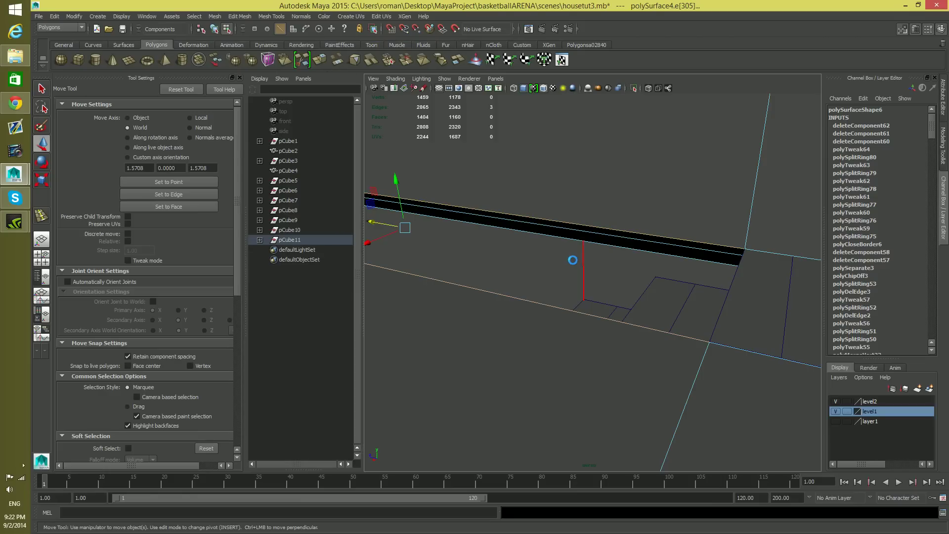
alt+drag(534, 273, 669, 215)
key(w)
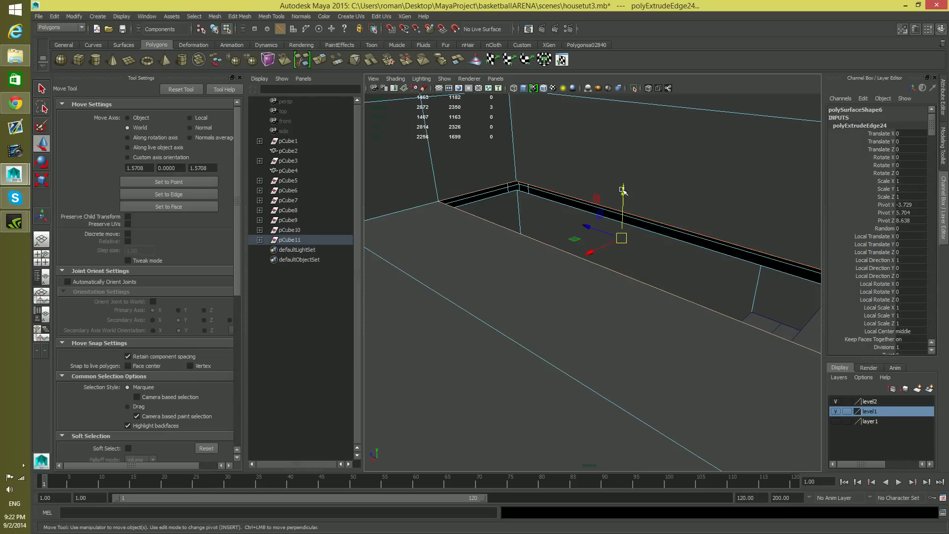
drag(623, 187, 625, 200)
- Try to select the ceiling-level edge loops around the house shell near the staircase
mouse_move(736, 285)
alt+mouse_down()
mouse_move(586, 269)
mouse_move(724, 259)
mouse_move(692, 258)
mouse_move(722, 294)
alt+mouse_up()
alt+right_drag(722, 294, 758, 303)
alt+middle_drag(758, 303, 705, 322)
alt+right_drag(705, 322, 571, 322)
alt+middle_drag(571, 321, 660, 258)
alt+drag(660, 258, 698, 246)
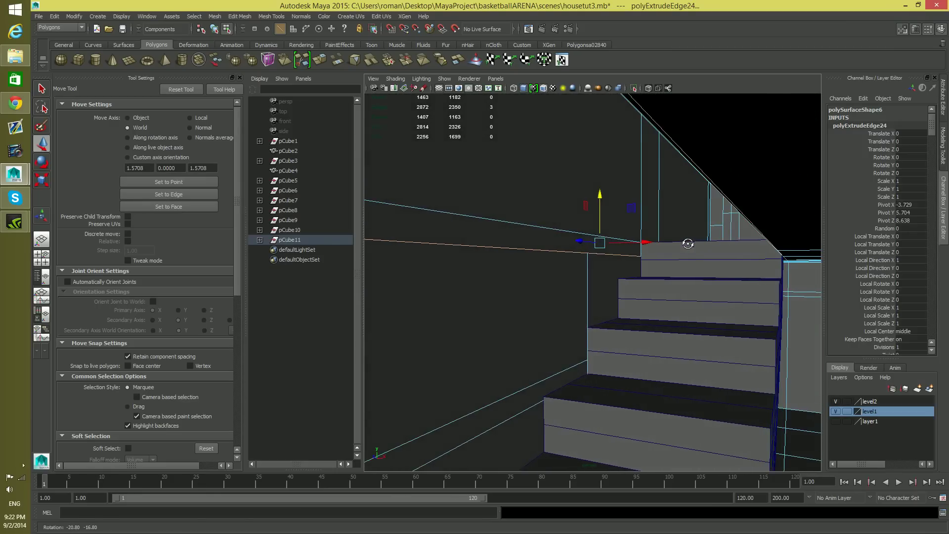
alt+drag(699, 246, 589, 268)
double_click(625, 278)
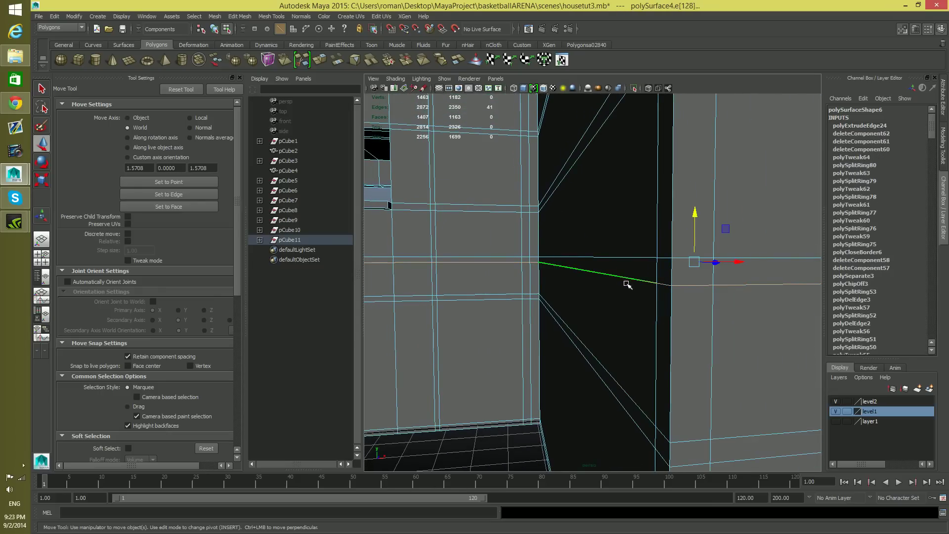
alt+drag(629, 292, 642, 275)
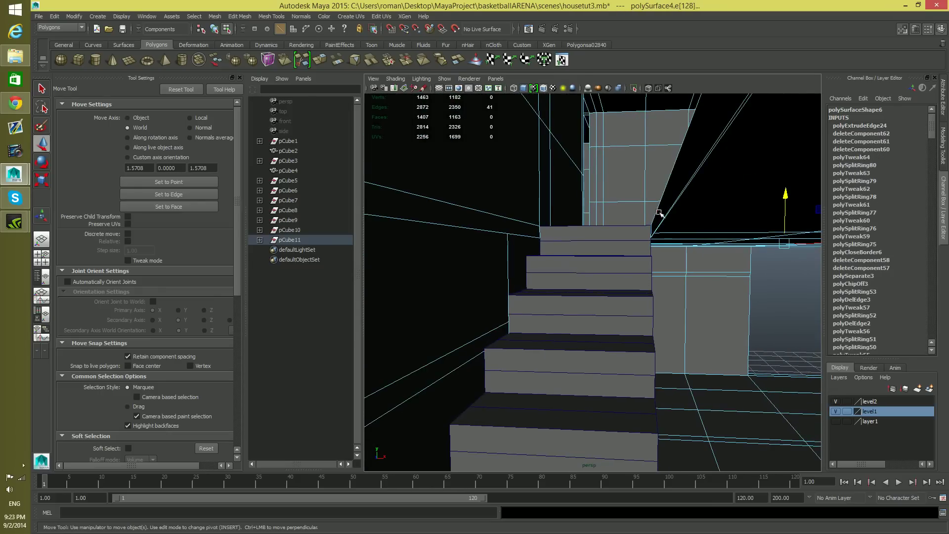
alt+drag(665, 215, 639, 226)
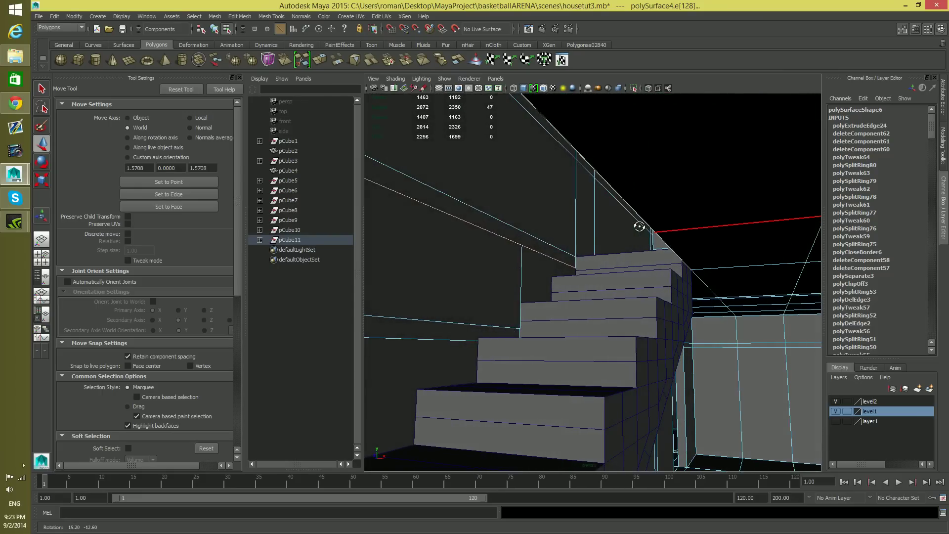
alt+drag(696, 304, 674, 296)
alt+middle_drag(673, 296, 634, 309)
alt+drag(635, 309, 527, 342)
- Switch the house shell to vertex selection and check its floor levels in the side view
right_drag(565, 285, 495, 277)
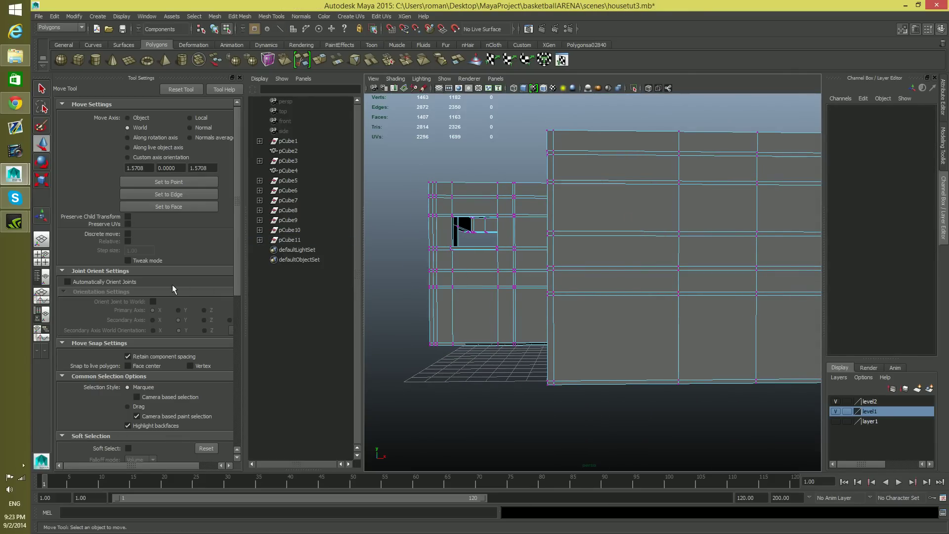
click(44, 259)
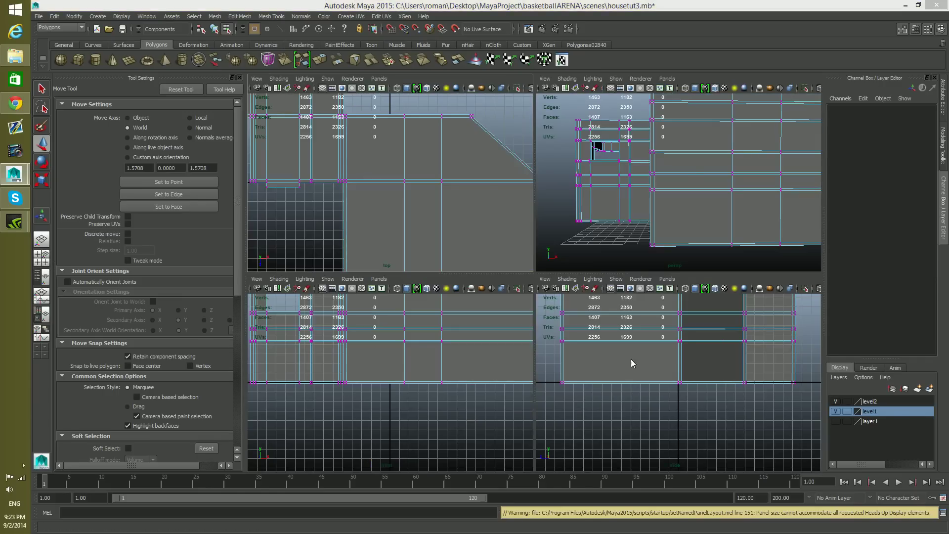
key(space)
scroll(628, 360, up, 3)
alt+middle_drag(584, 421, 641, 392)
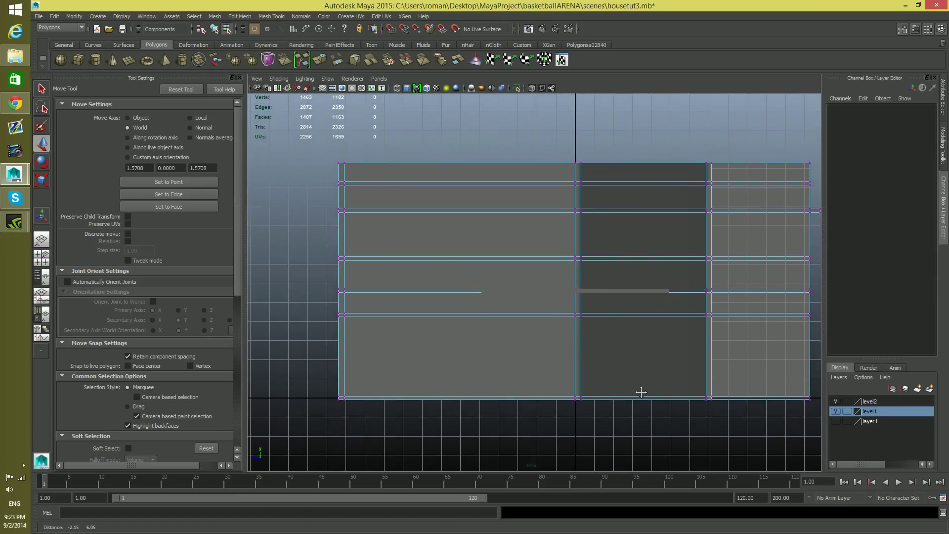
key(space)
key(space)
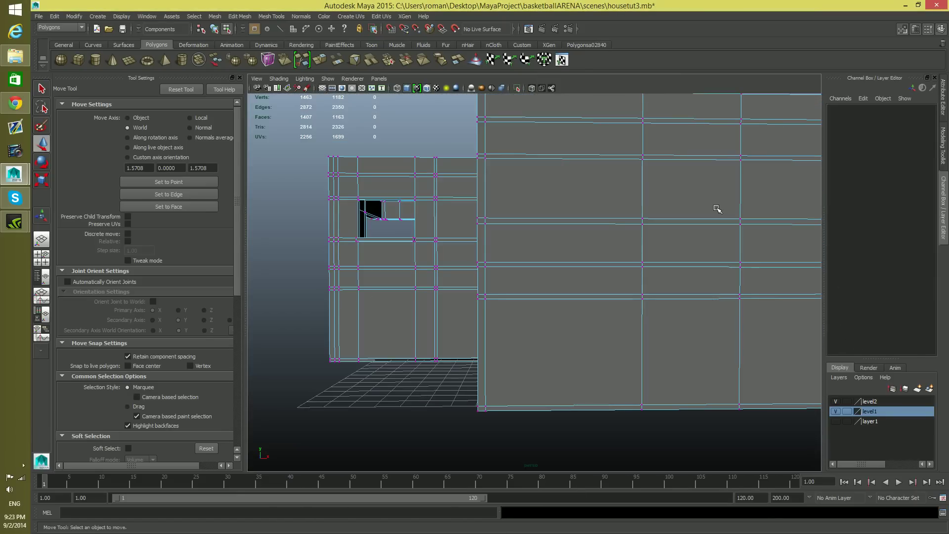
- Select ceiling vertices beside the staircase and locate their row in the side view
alt+drag(588, 271, 665, 268)
scroll(666, 268, up, 6)
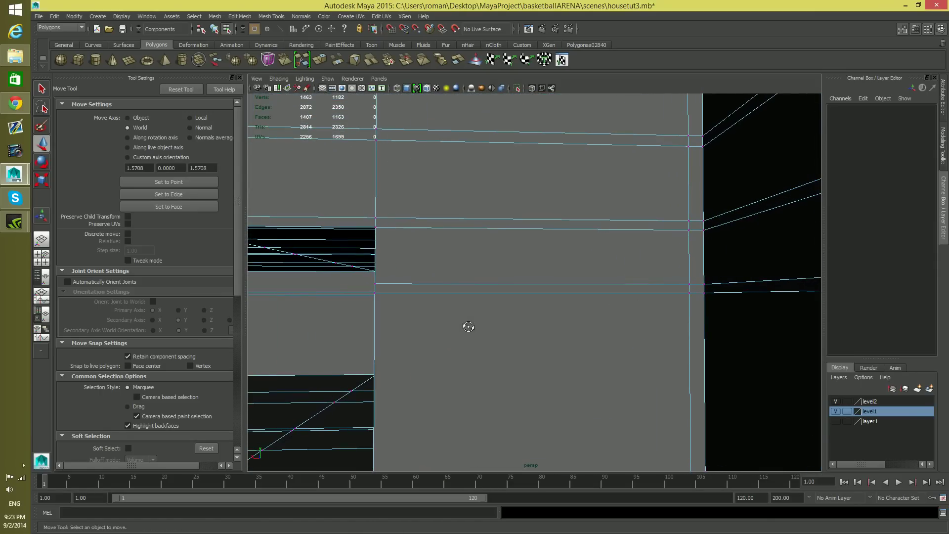
alt+drag(468, 326, 506, 324)
scroll(506, 324, down, 4)
scroll(612, 350, up, 4)
alt+drag(611, 349, 490, 296)
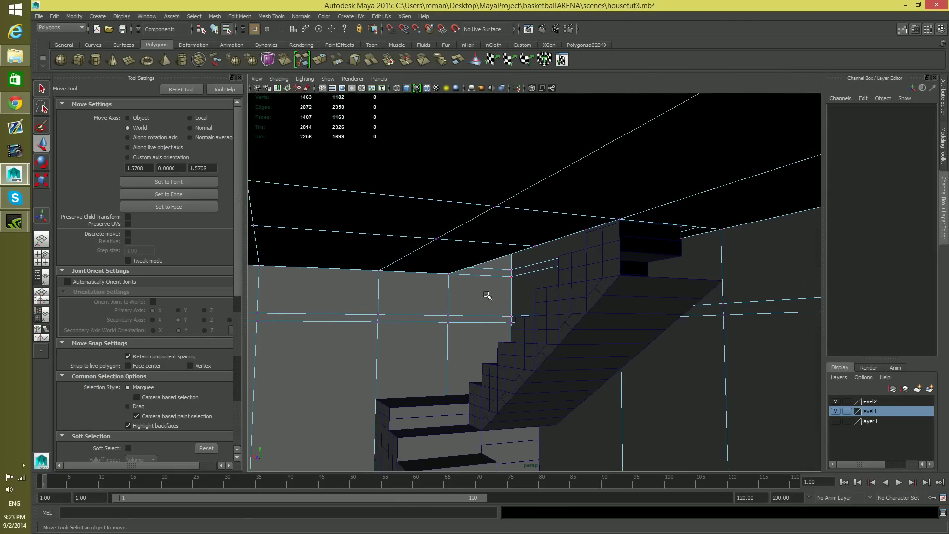
click(450, 275)
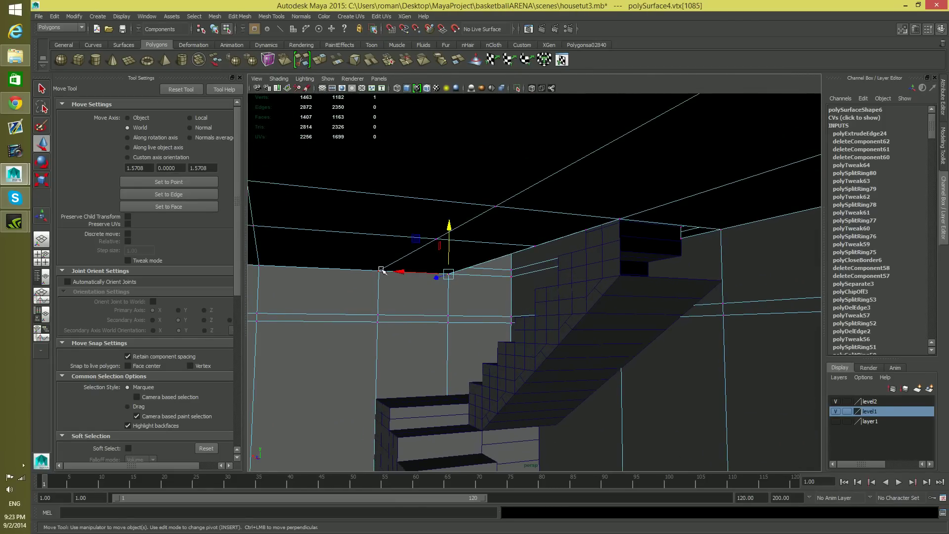
click(380, 271)
alt+drag(382, 271, 421, 336)
scroll(441, 330, down, 8)
scroll(421, 336, up, 4)
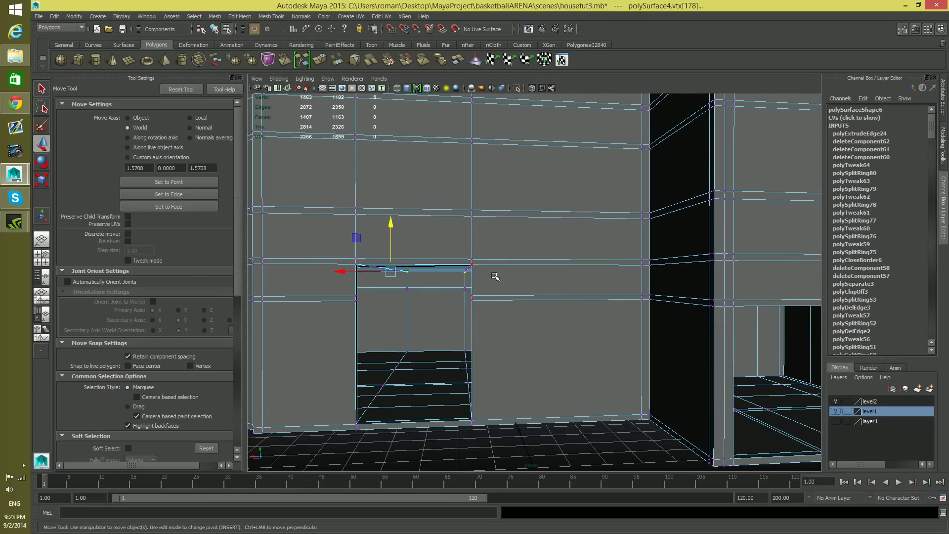
key(space)
key(space)
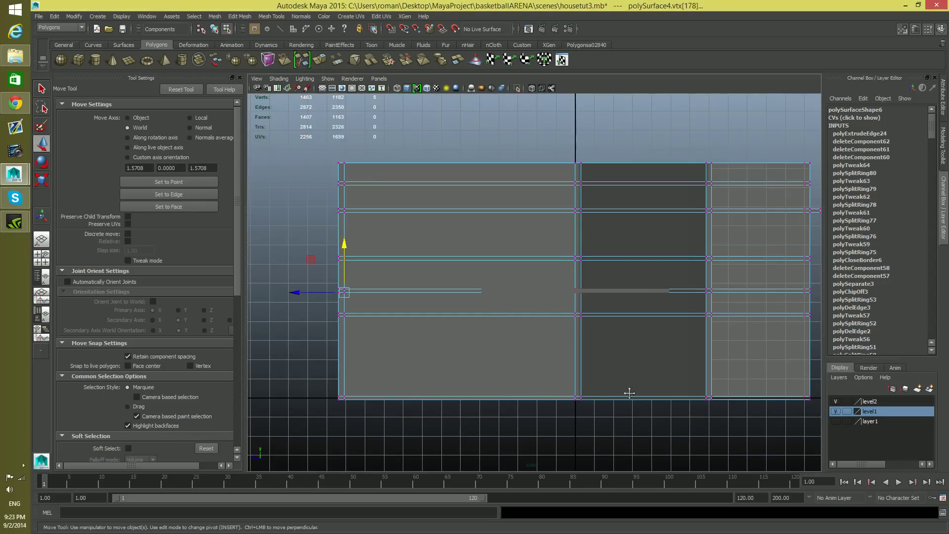
- Select the entire row of ceiling vertices across the house shell in the side view
scroll(566, 361, down, 1)
scroll(696, 281, up, 1)
alt+middle_drag(692, 266, 807, 260)
scroll(688, 265, down, 1)
drag(571, 310, 255, 272)
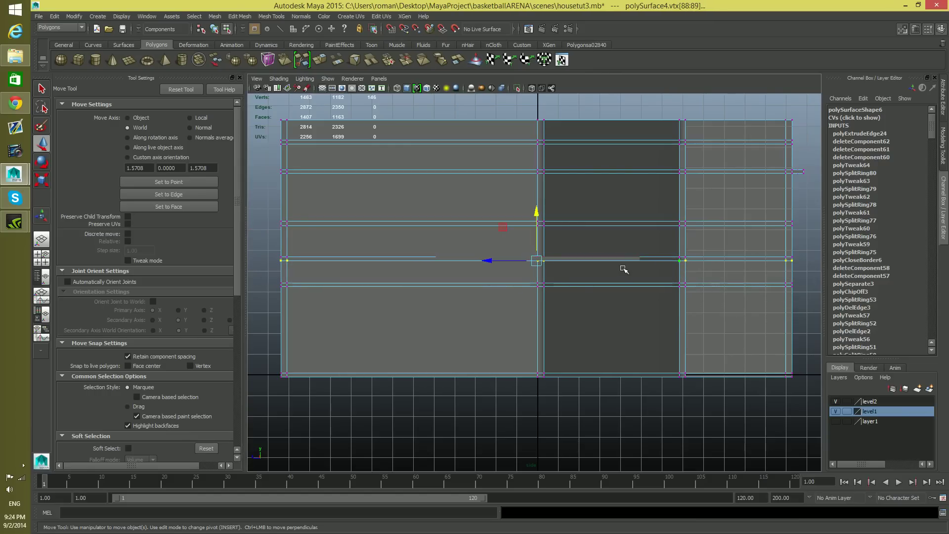
- Snap the ceiling vertices along Y to the height of the staircase's top step and return to object selection
key(space)
key(space)
alt+drag(634, 218, 628, 435)
alt+right_drag(629, 434, 625, 247)
alt+drag(625, 247, 594, 230)
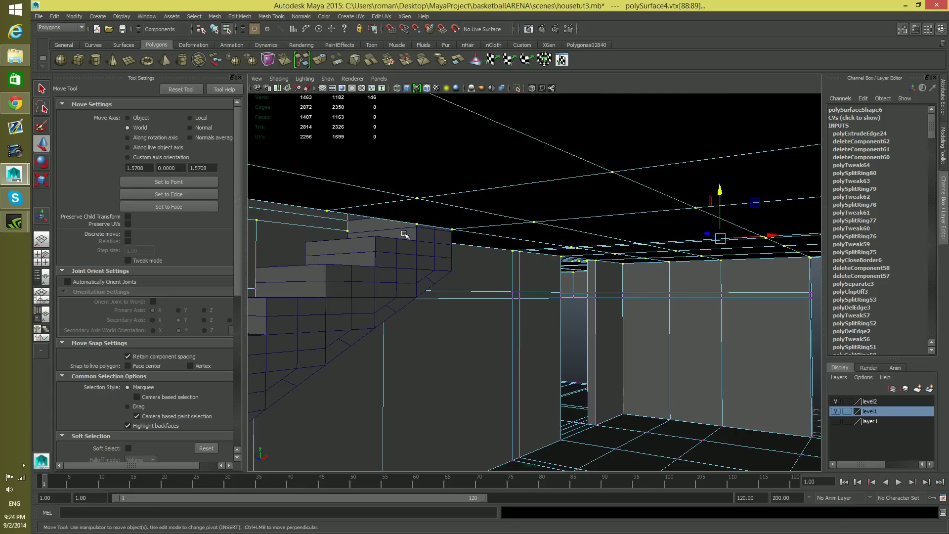
drag(718, 188, 718, 191)
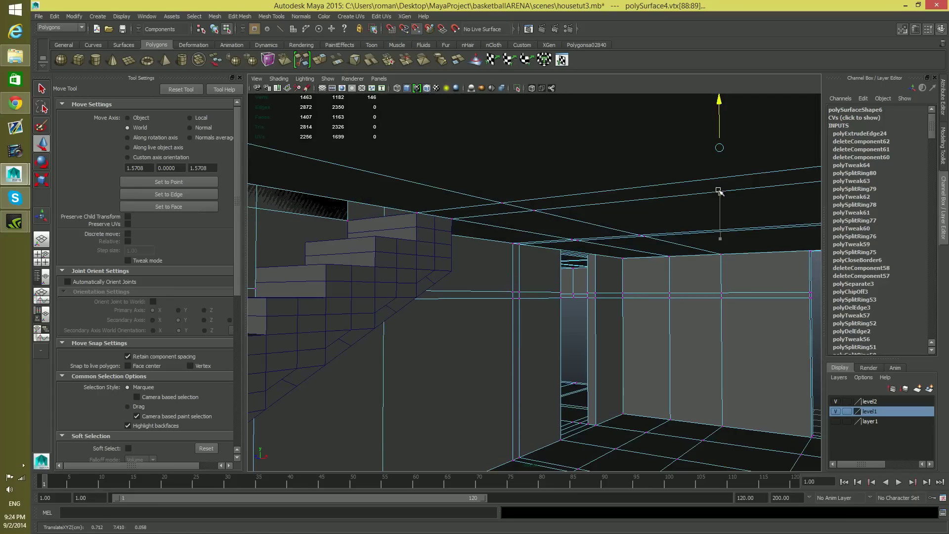
key(ctrl+z)
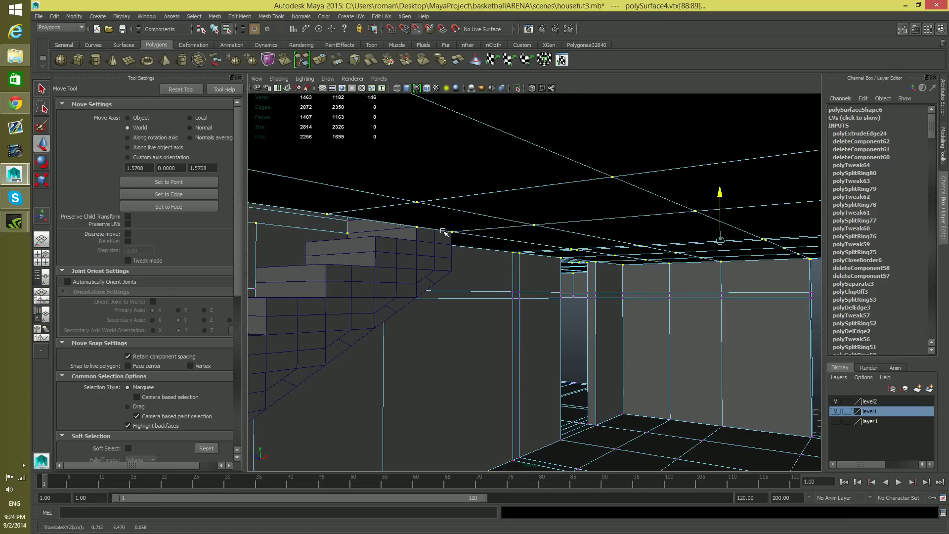
mouse_move(702, 341)
alt+mouse_down()
mouse_move(671, 334)
mouse_move(717, 336)
alt+mouse_up()
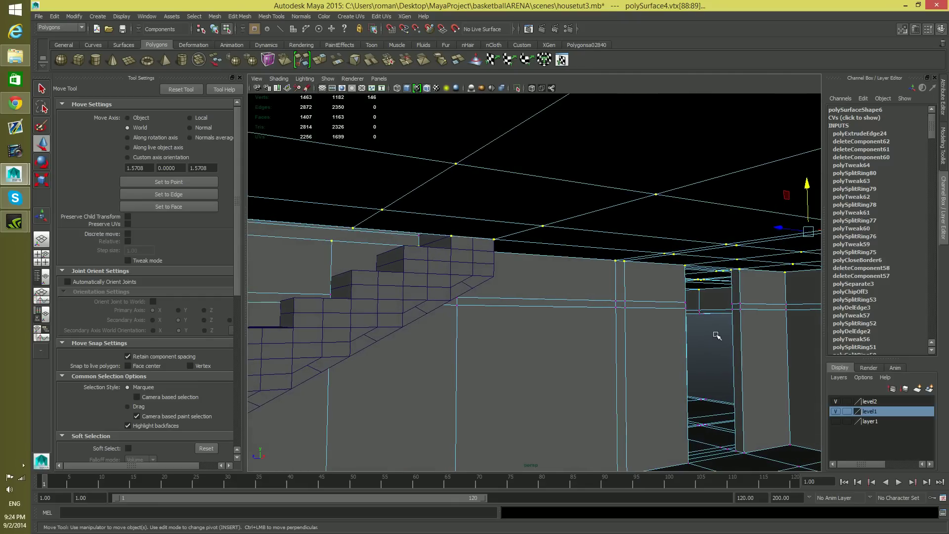
key(F8)
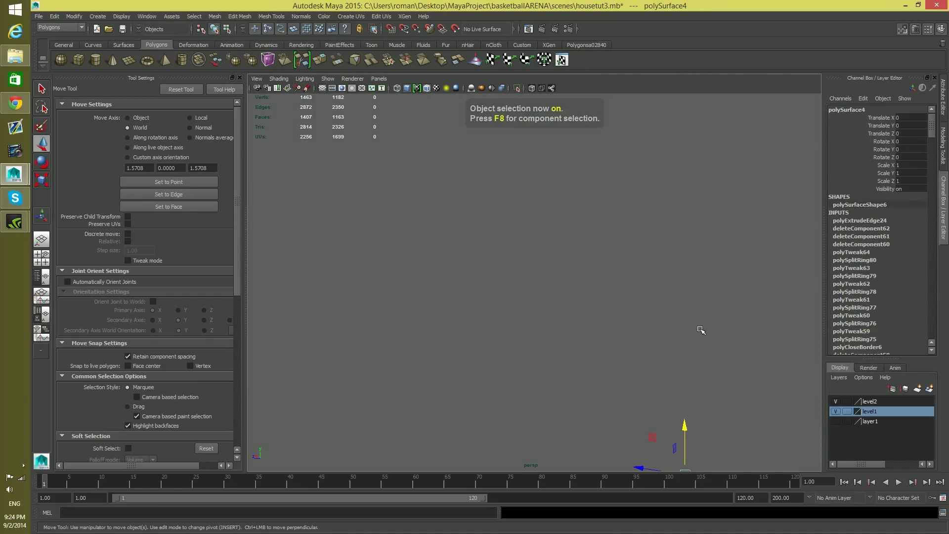
- Select the staircase, switch to edge selection and pick the three vertical edges at the open back of the top step
alt+drag(701, 329, 669, 345)
alt+right_drag(669, 345, 640, 363)
alt+drag(639, 364, 720, 314)
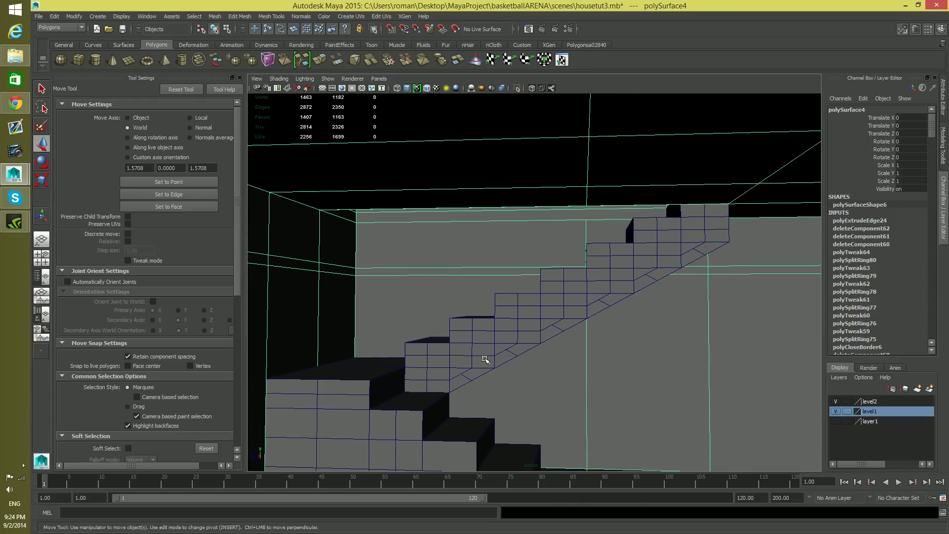
alt+drag(664, 344, 675, 294)
click(587, 310)
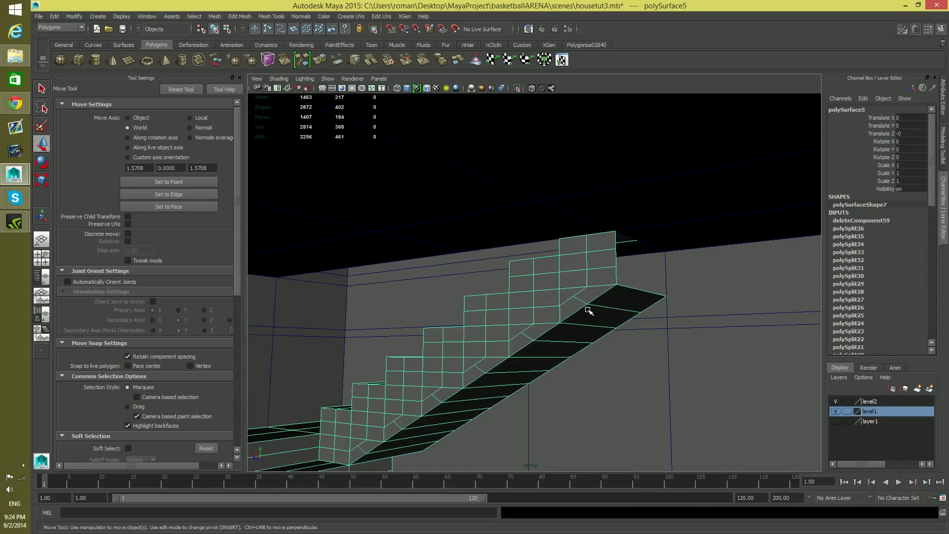
mouse_move(595, 285)
alt+mouse_down()
mouse_move(603, 276)
mouse_move(588, 280)
alt+mouse_up()
right_drag(584, 266, 618, 240)
click(609, 240)
shift+click(610, 261)
alt+drag(612, 277, 628, 307)
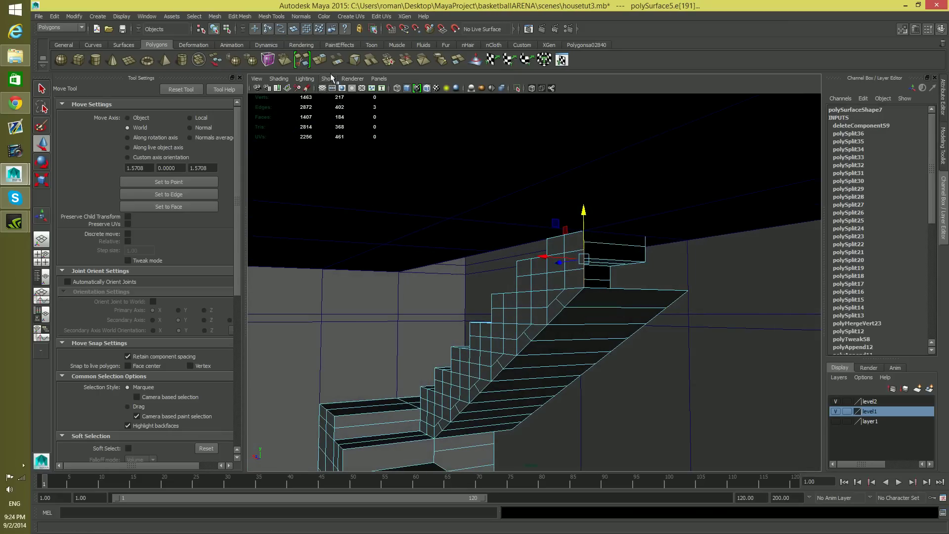
- Extrude these edges and snap them along X to the staircase's far side, closing the back of the top step
click(319, 61)
key(w)
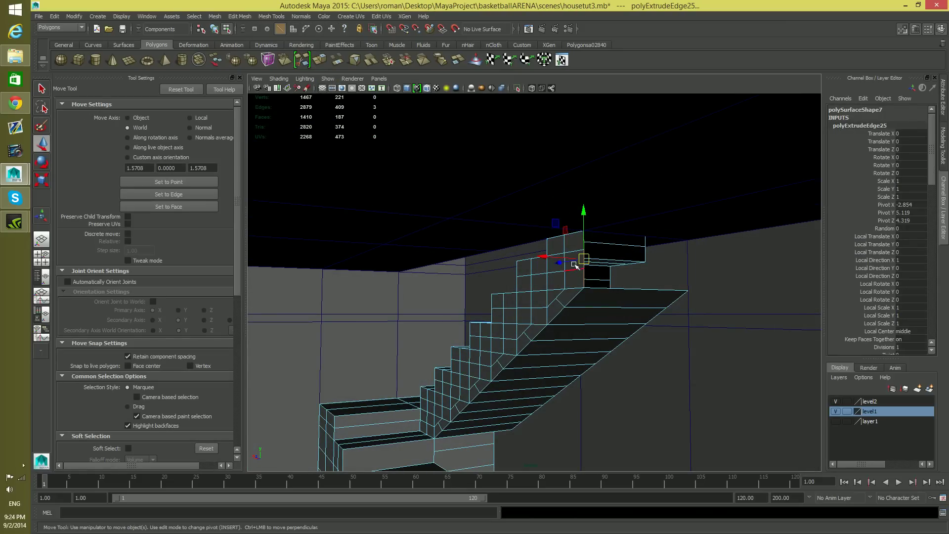
drag(548, 257, 623, 269)
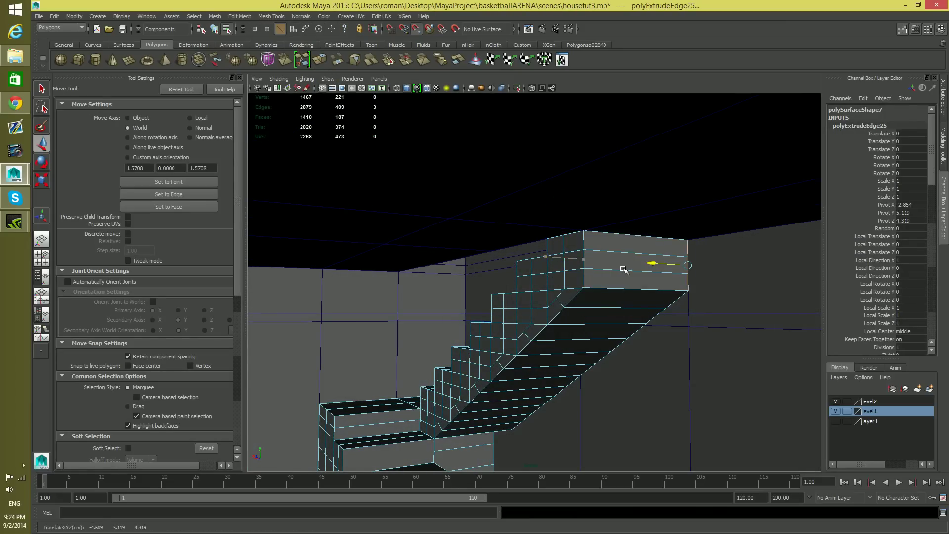
alt+drag(645, 365, 646, 362)
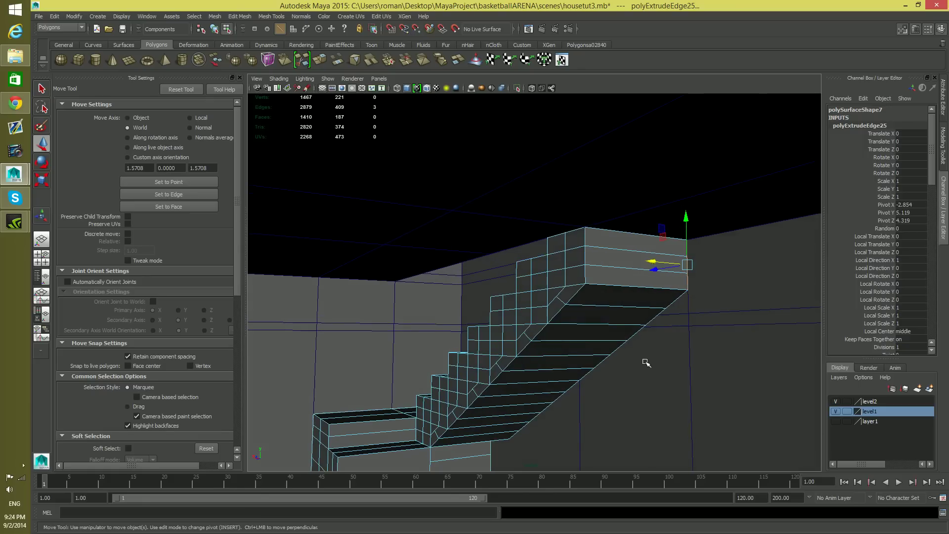
key(F8)
- Select all of the staircase's vertices in vertex mode and merge the overlapping ones with Merge Components
alt+drag(680, 335, 458, 342)
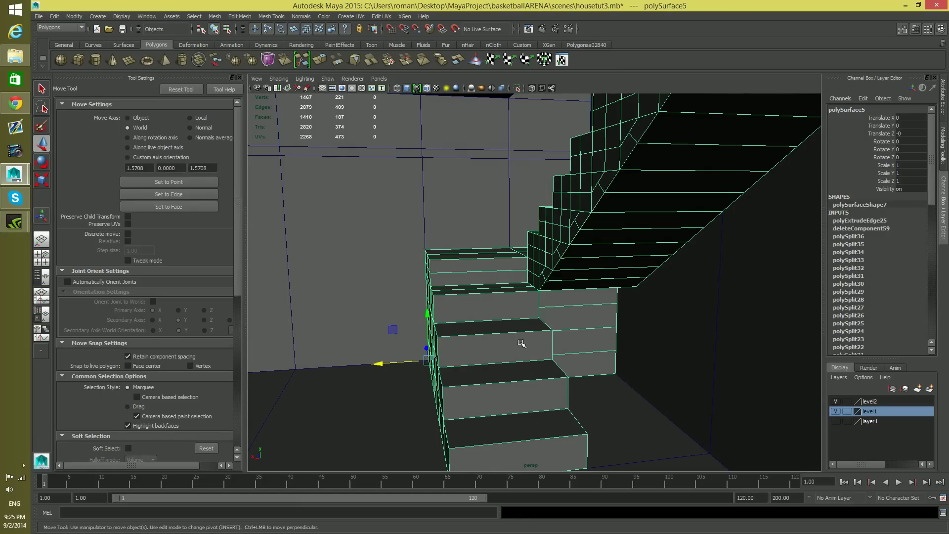
alt+drag(522, 352, 565, 229)
right_click(554, 230)
click(522, 231)
click(610, 225)
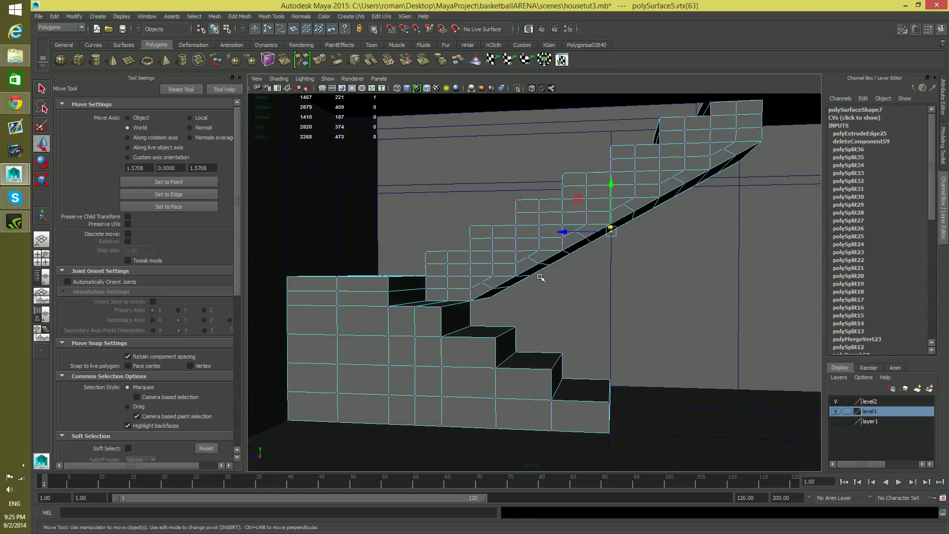
scroll(539, 274, down, 3)
drag(364, 167, 728, 447)
drag(344, 148, 712, 390)
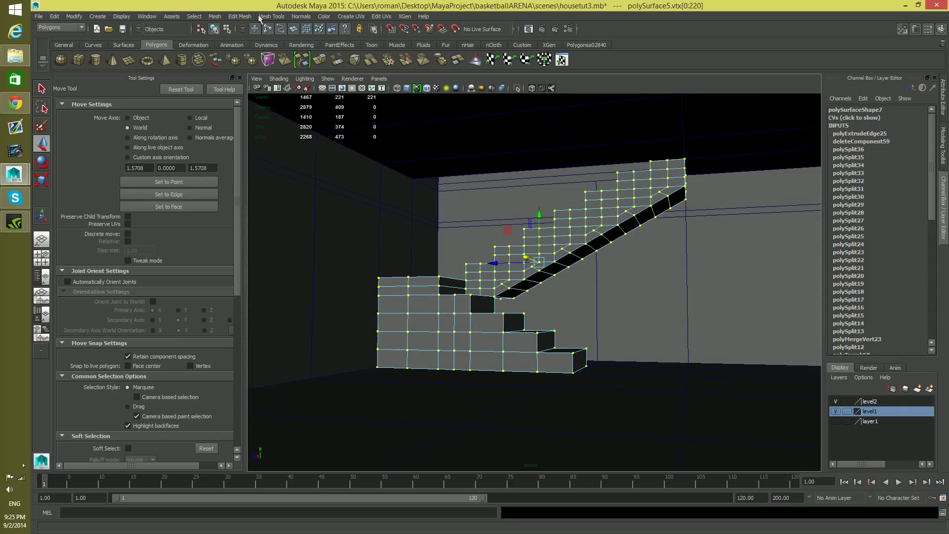
click(237, 16)
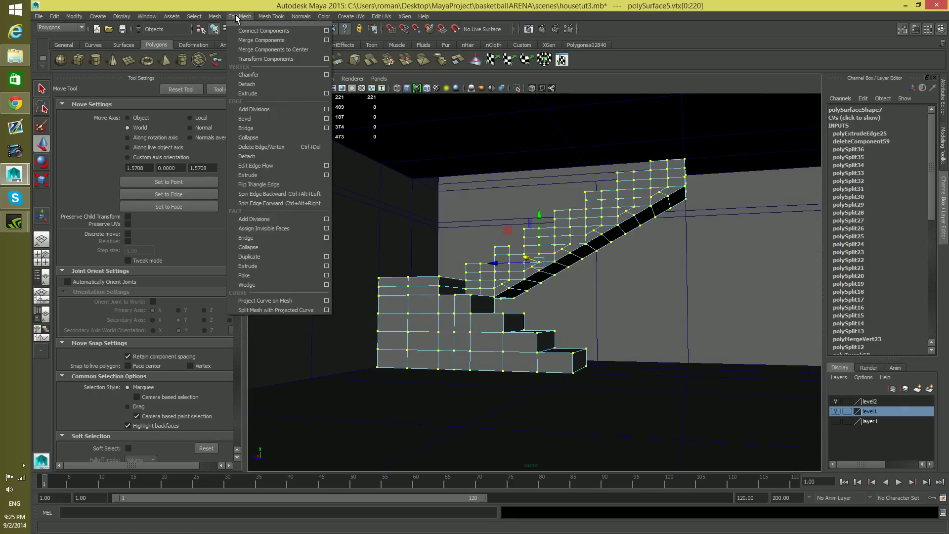
click(256, 41)
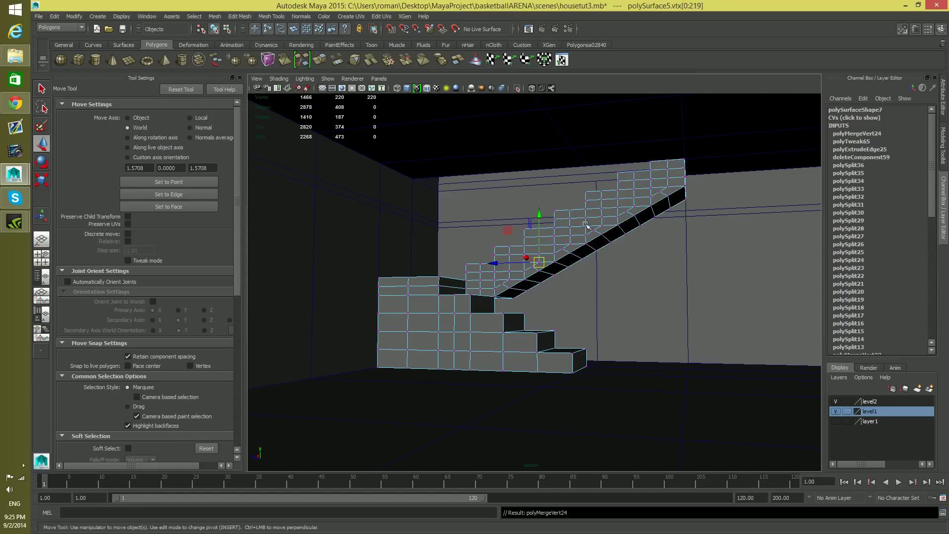
- Examine the merged vertices along the upper flight's sloped underside and return to object selection
alt+drag(603, 263, 580, 257)
alt+right_drag(580, 256, 799, 330)
alt+drag(798, 331, 669, 313)
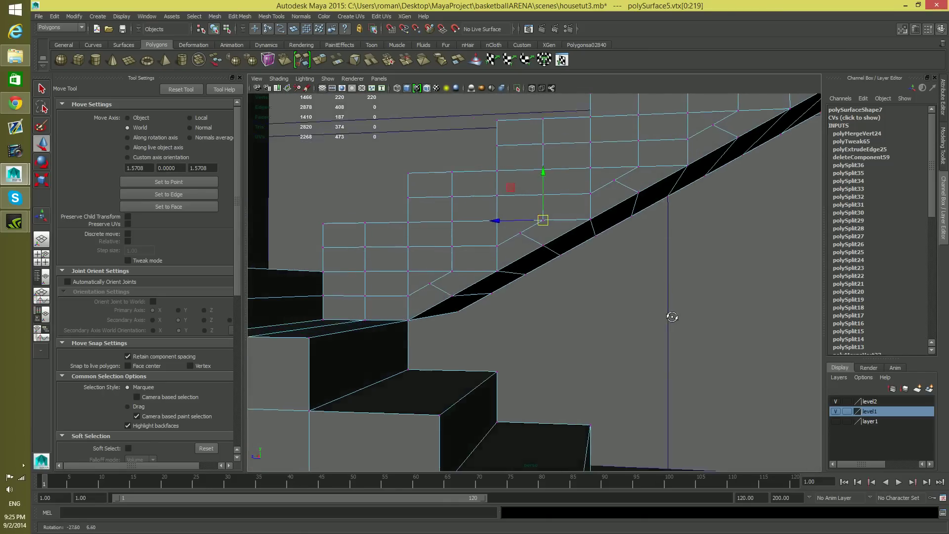
alt+right_drag(669, 313, 526, 252)
alt+drag(695, 196, 616, 327)
click(575, 269)
key(ctrl+z)
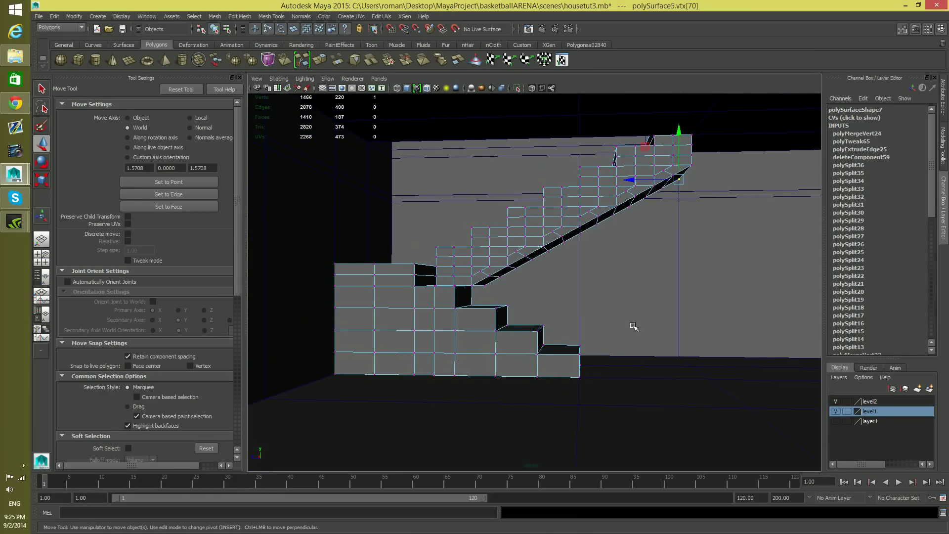
key(F8)
key(F8)
alt+middle_drag(576, 316, 635, 398)
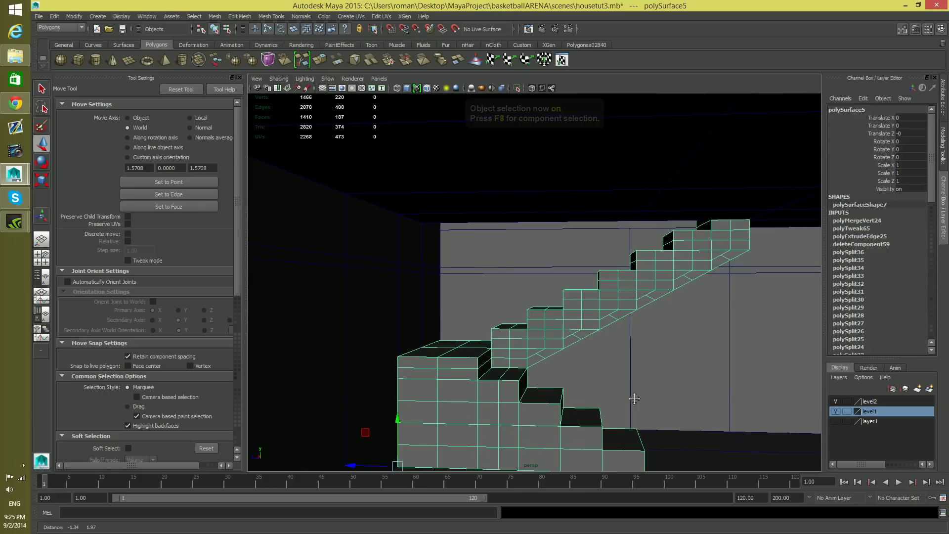
- Pick a horizontal step edge on the staircase's lower flight and split its edge ring with a centre loop
alt+drag(635, 398, 526, 384)
alt+right_drag(525, 383, 511, 272)
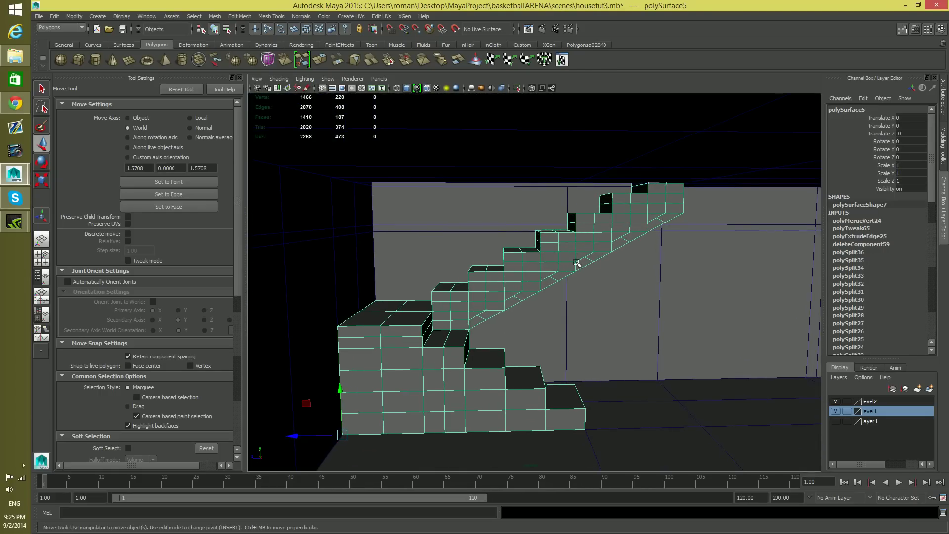
alt+drag(515, 310, 364, 377)
scroll(387, 292, up, 3)
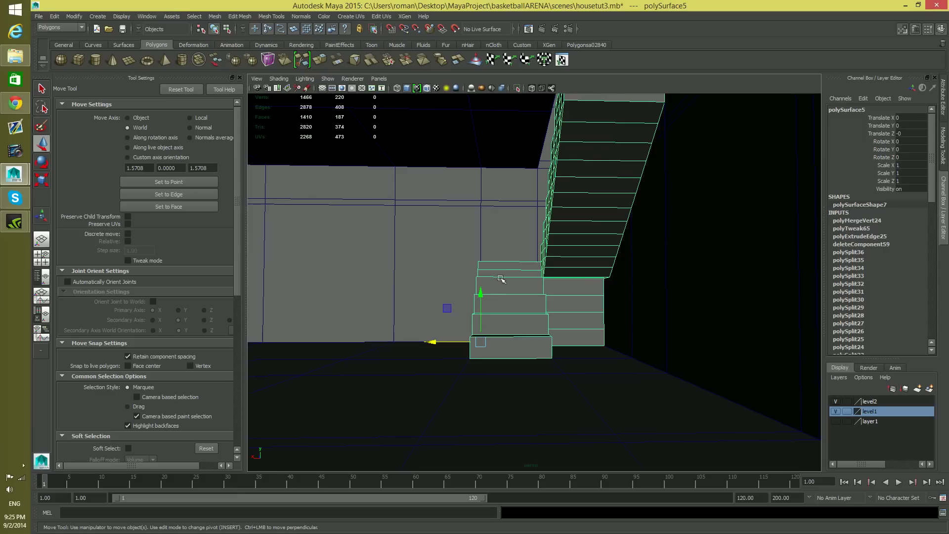
right_drag(500, 277, 502, 256)
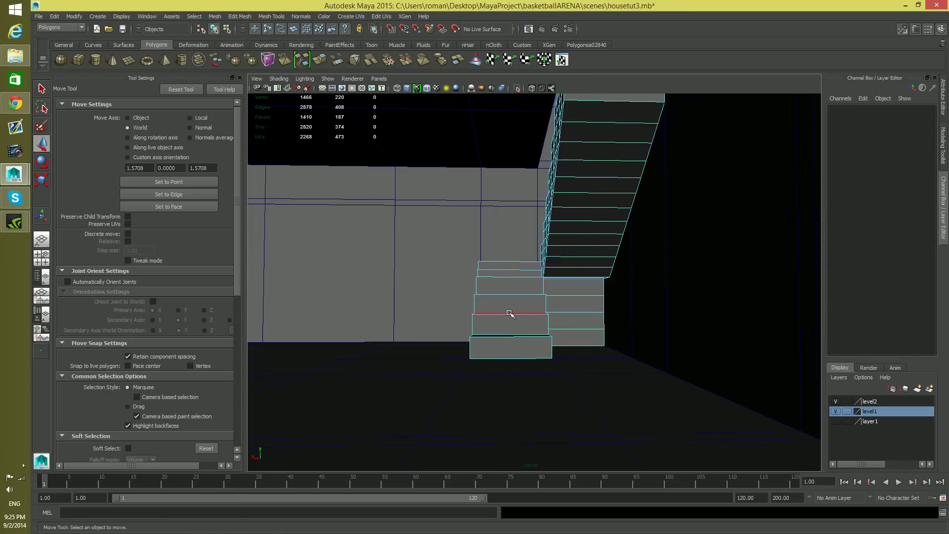
click(510, 313)
alt+drag(514, 356, 545, 370)
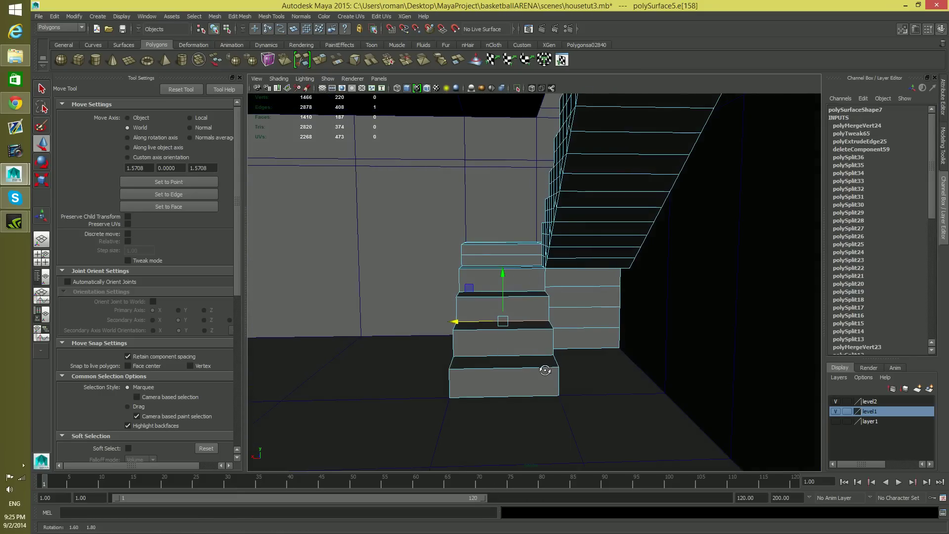
ctrl+right_drag(525, 321, 534, 347)
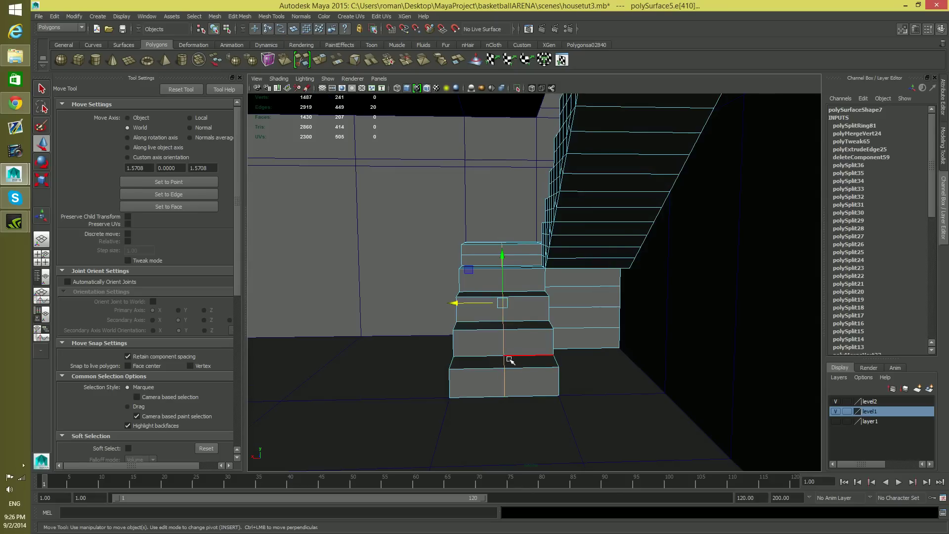
- Use the Offset Edge Loop Tool on the lower flight's centre loop to add edge loops near both step ends
click(241, 17)
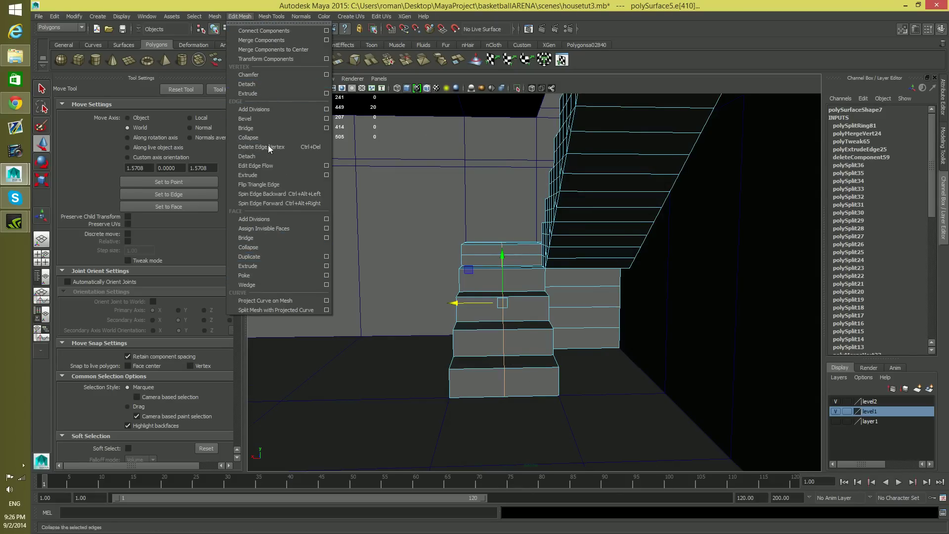
mouse_move(271, 16)
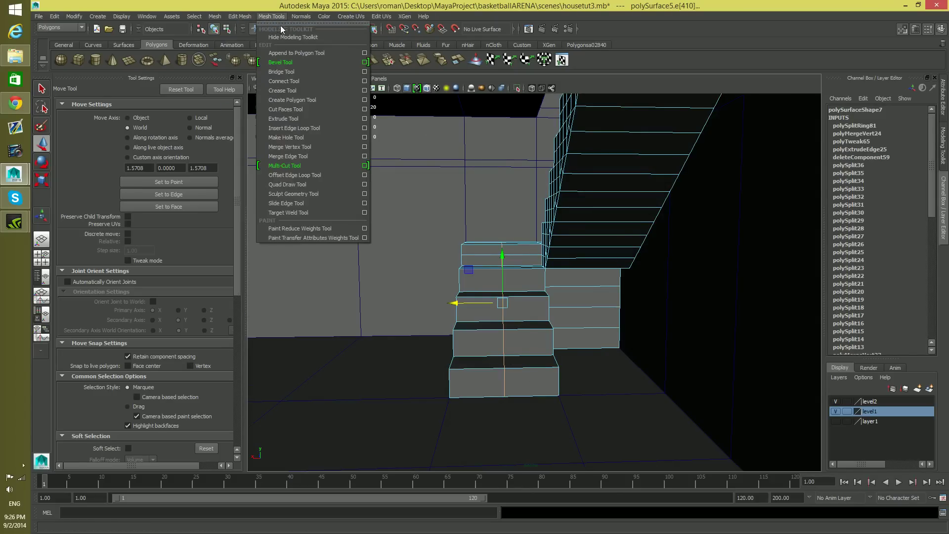
click(294, 174)
drag(506, 312, 425, 364)
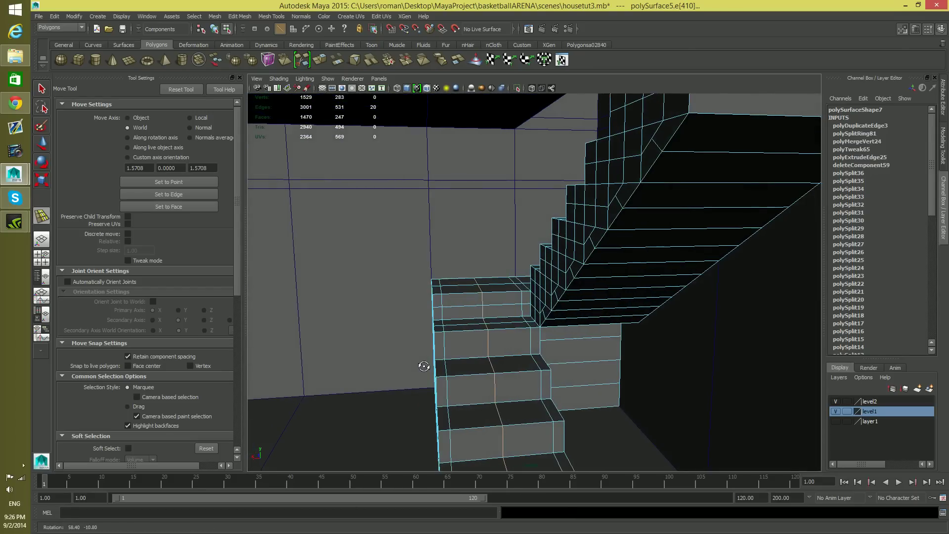
- Return to object selection, select the staircase and expand the polyDuplicateEdge3 settings to read the loop offset
double_click(853, 109)
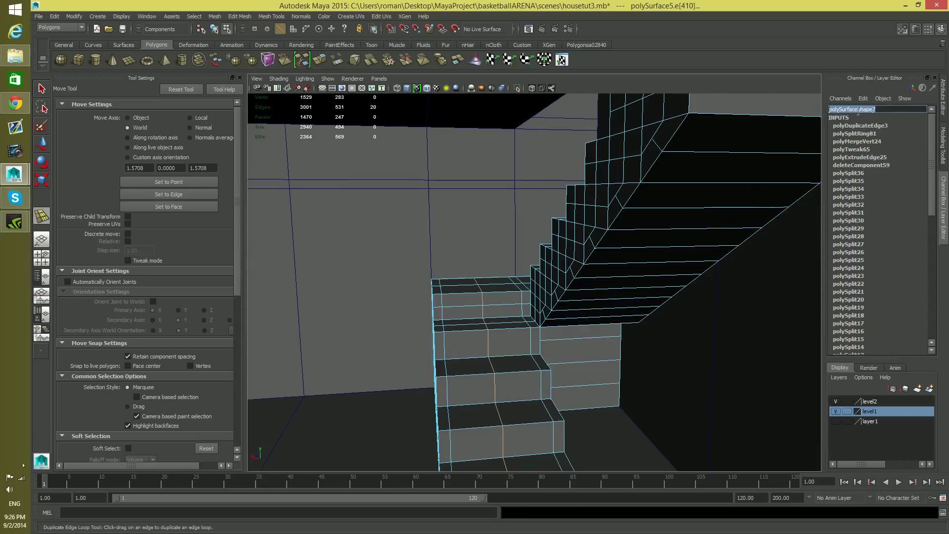
key(F8)
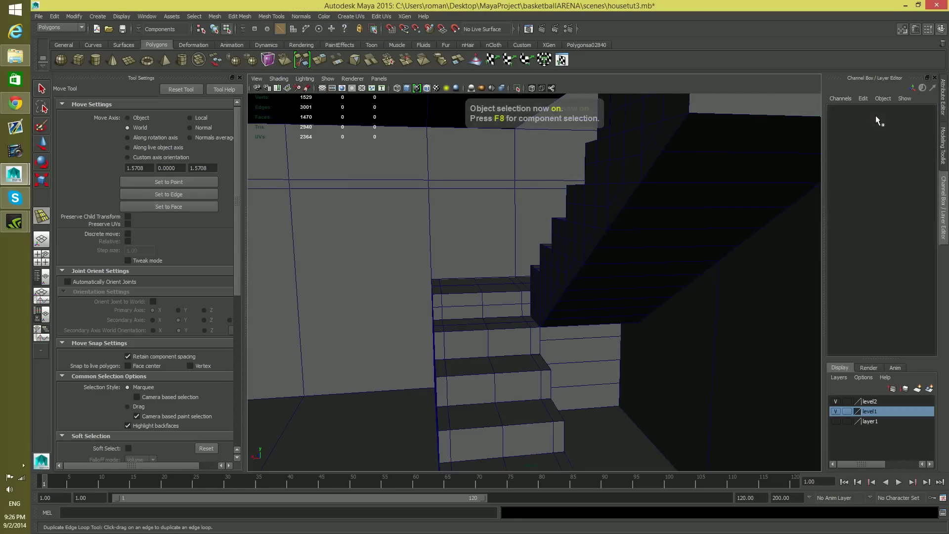
click(42, 89)
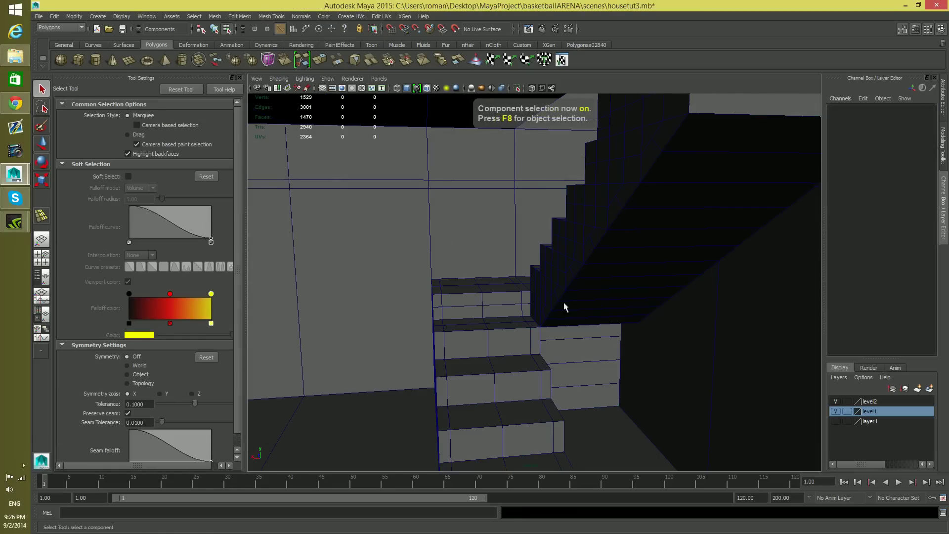
double_click(601, 275)
key(F8)
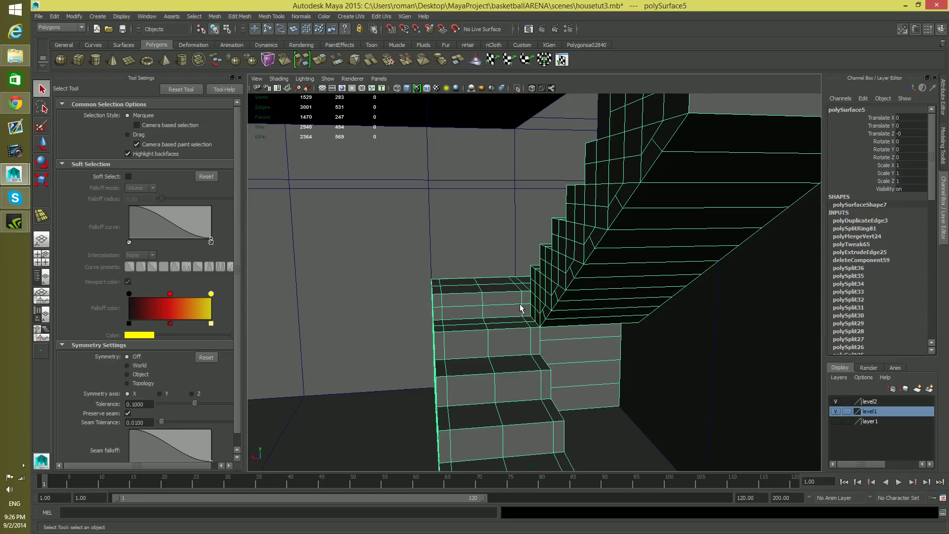
click(860, 220)
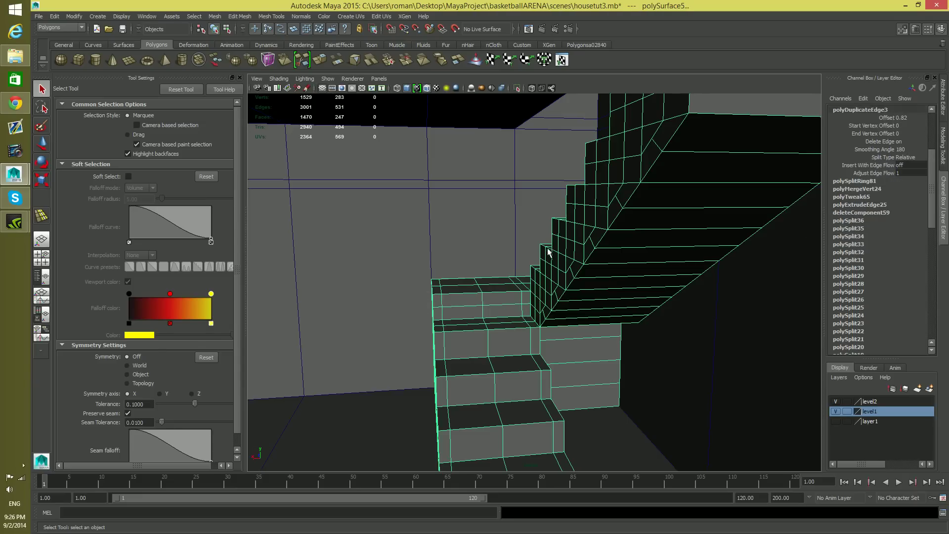
- Pick a horizontal step edge on the staircase's upper flight and split its edge ring with a centre loop
alt+drag(563, 269, 554, 324)
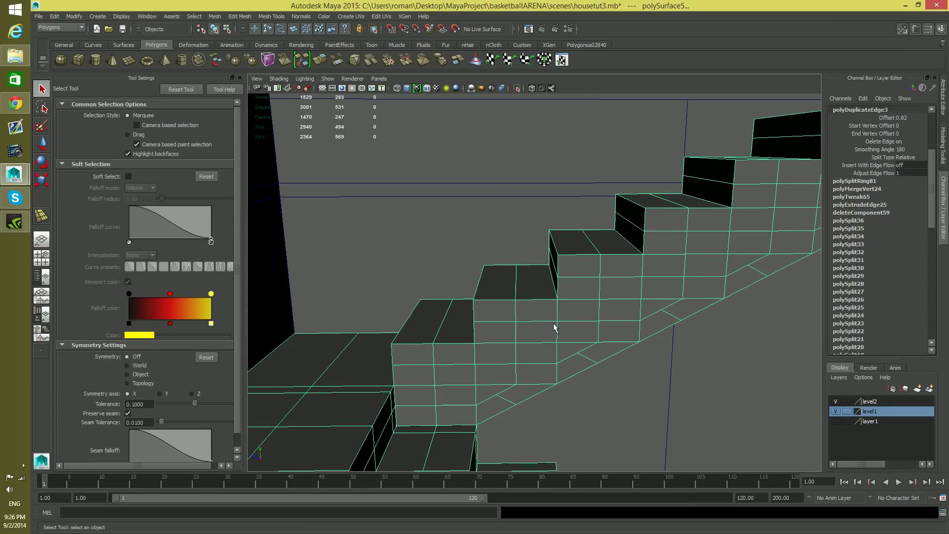
alt+drag(532, 325, 490, 314)
right_drag(489, 314, 512, 324)
click(500, 306)
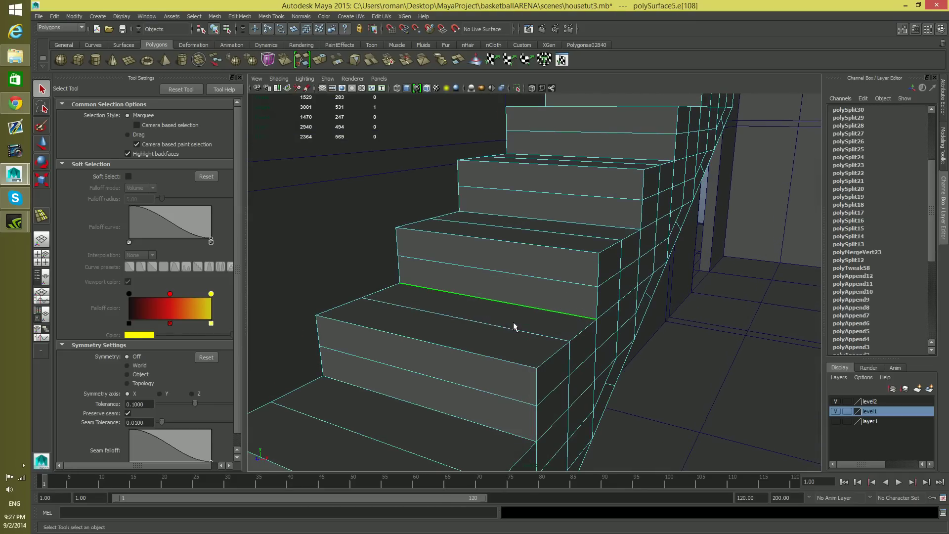
- Offset the upper flight's centre loop with the Offset Edge Loop Tool, adding edge loops near both step ends
click(272, 17)
click(291, 176)
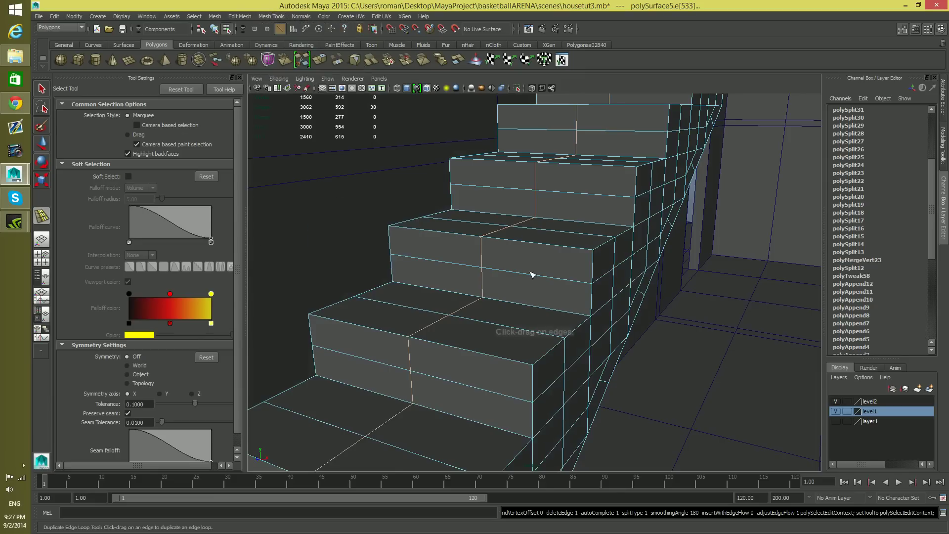
drag(486, 252, 489, 265)
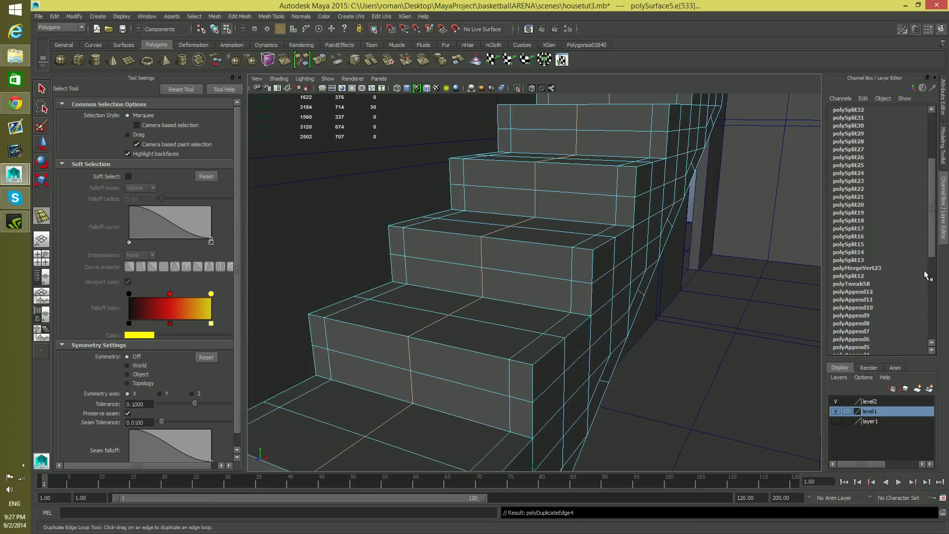
- Return to object selection and switch from the Offset Edge Loop Tool to the Select Tool
key(F8)
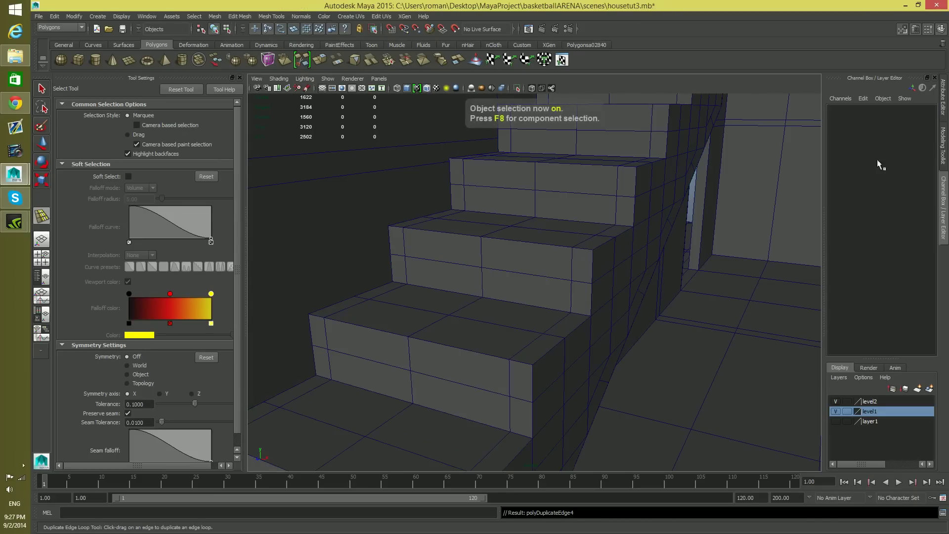
click(941, 30)
click(941, 29)
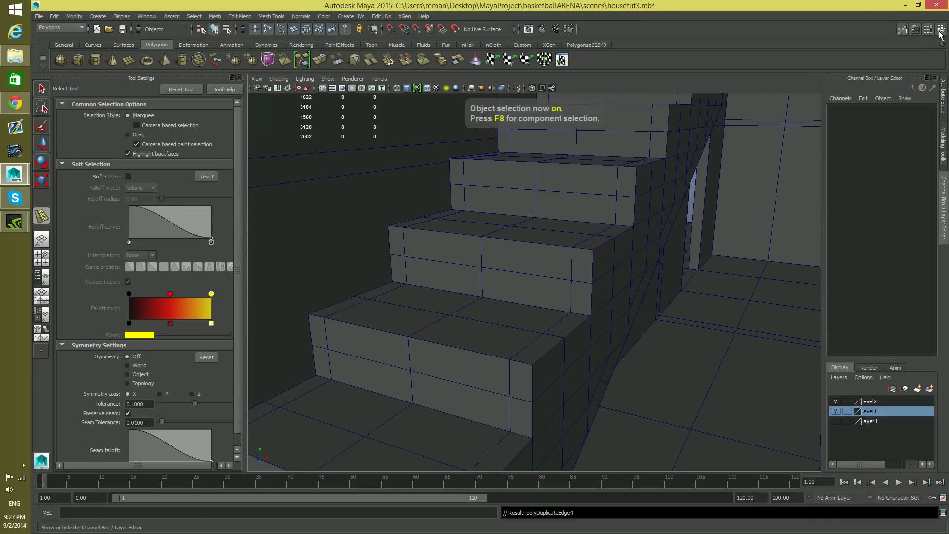
click(610, 269)
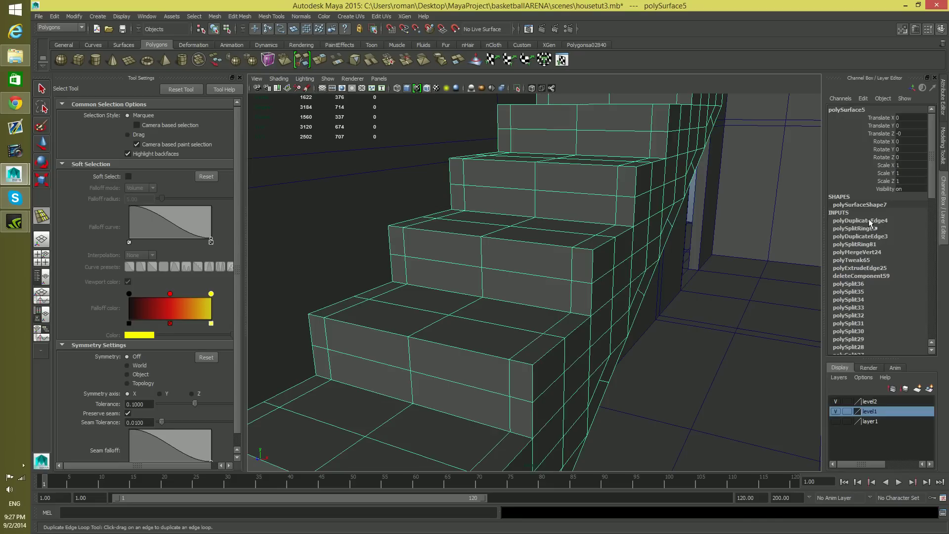
key(ctrl+z)
key(q)
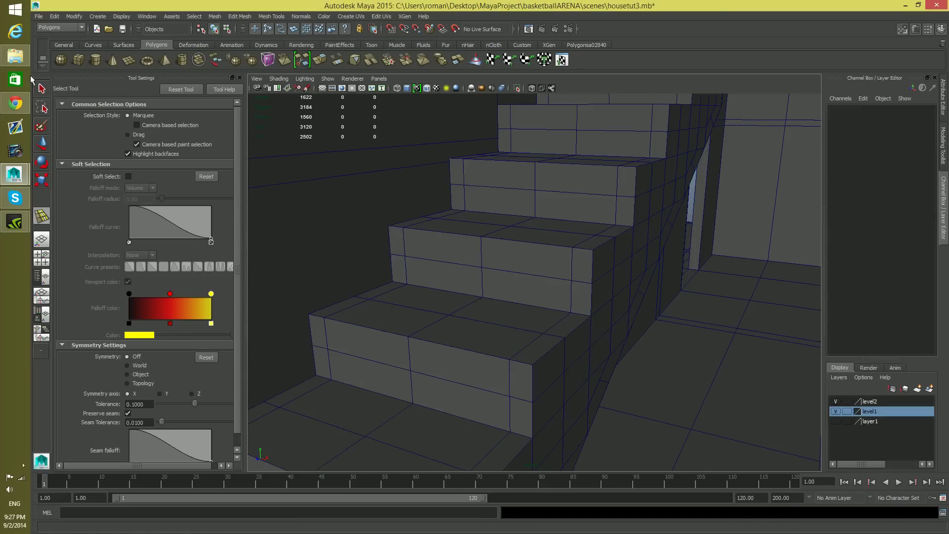
- Select the staircase and set the polyDuplicateEdge4 offset to 0.82, matching the lower flight's loops
click(665, 169)
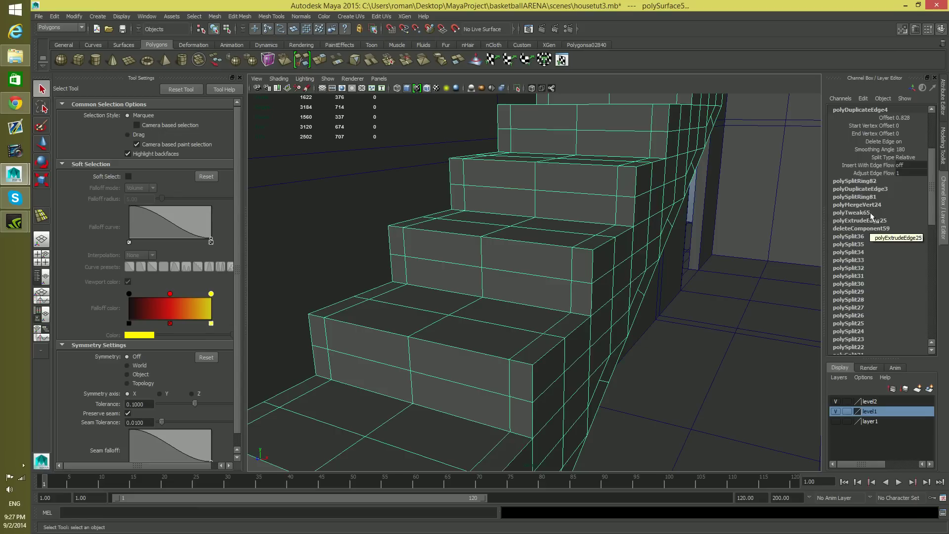
click(857, 189)
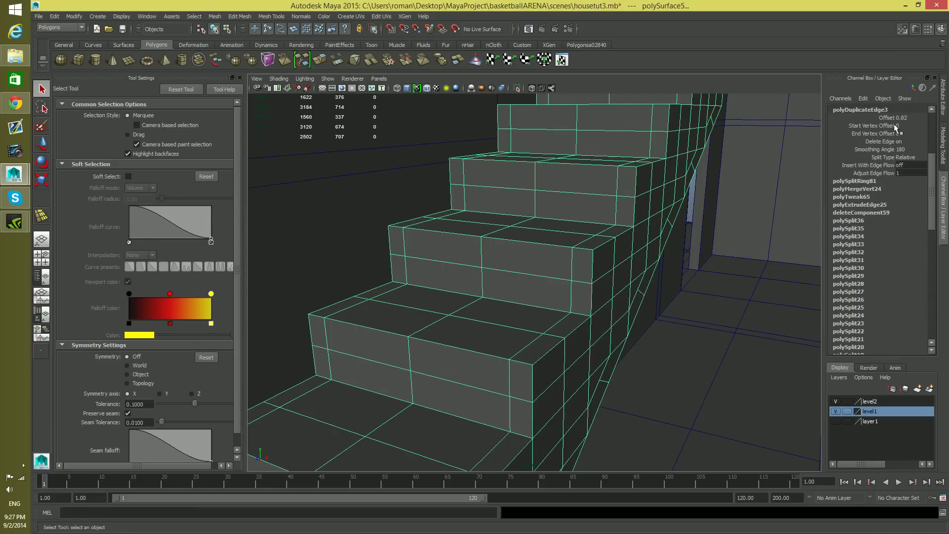
drag(929, 173, 934, 159)
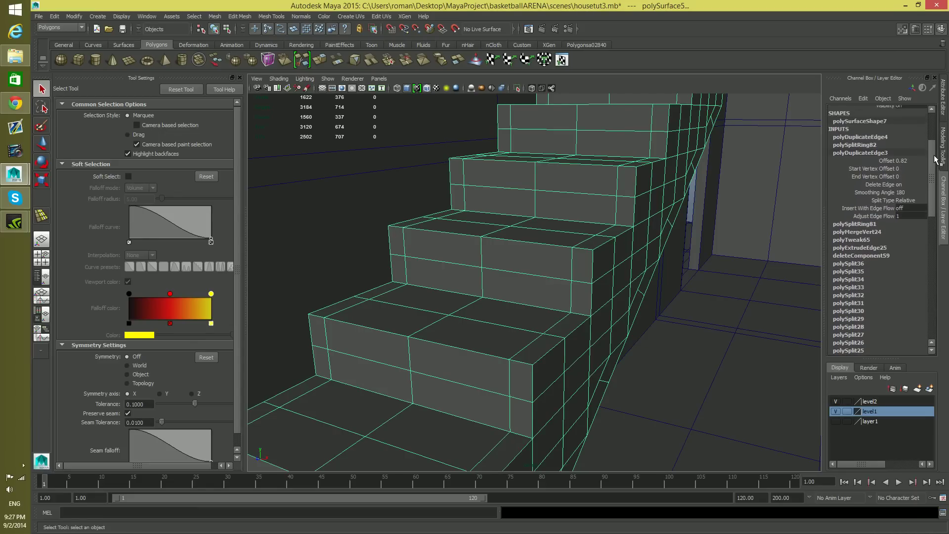
click(883, 138)
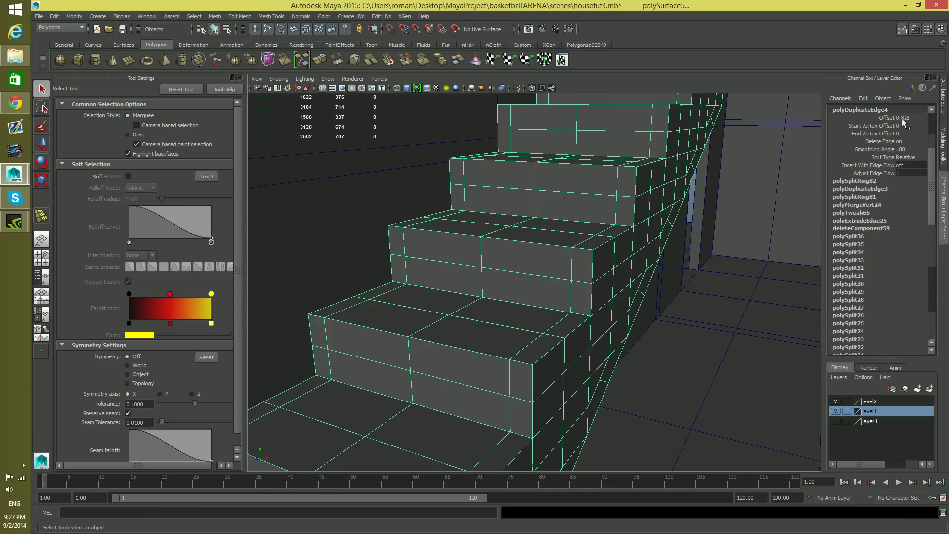
click(907, 118)
double_click(904, 118)
alt+drag(774, 308, 508, 335)
alt+middle_drag(509, 335, 624, 179)
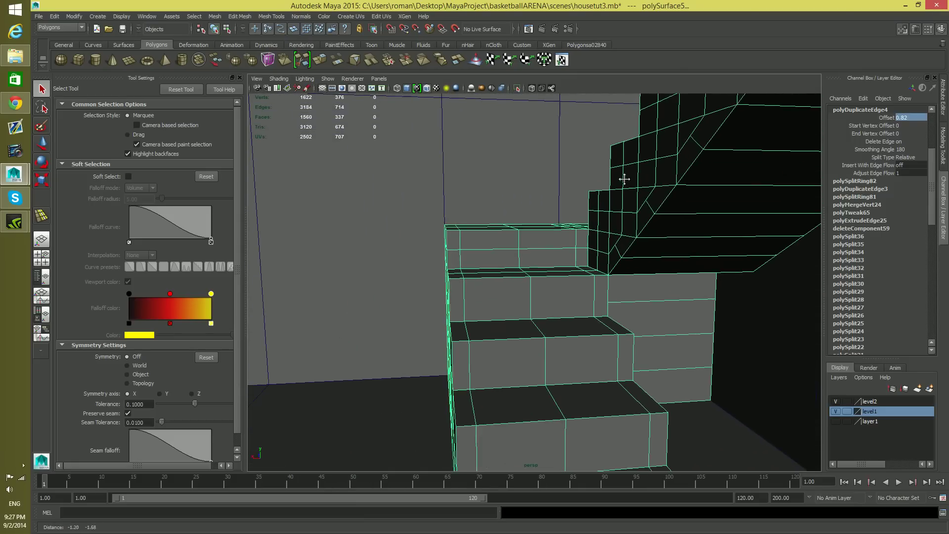
mouse_move(546, 299)
alt+mouse_down()
mouse_move(644, 309)
mouse_move(599, 309)
mouse_move(557, 163)
mouse_move(568, 282)
mouse_move(549, 278)
mouse_move(533, 292)
alt+mouse_up()
scroll(536, 324, up, 3)
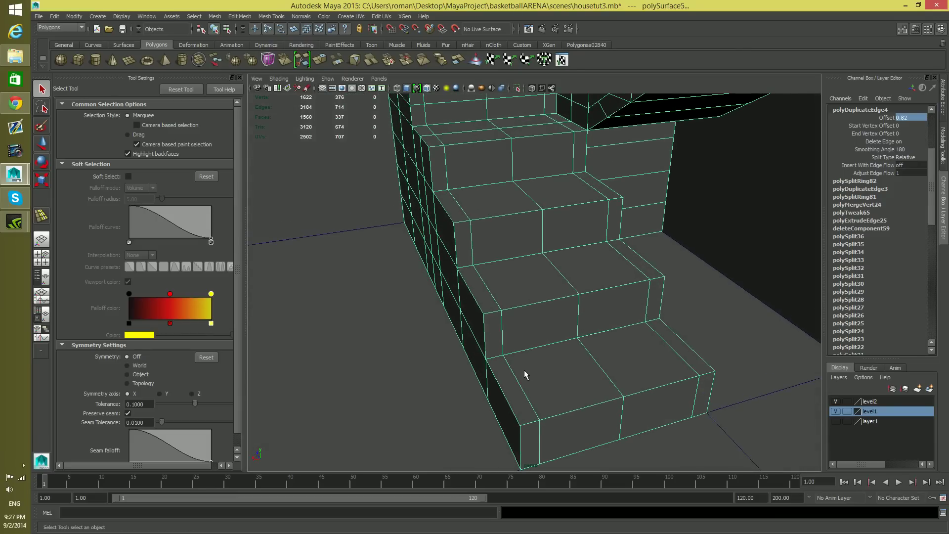
- Examine the staircase from several angles, checking the edge loops, side walls and underside of both flights
alt+drag(531, 369, 502, 325)
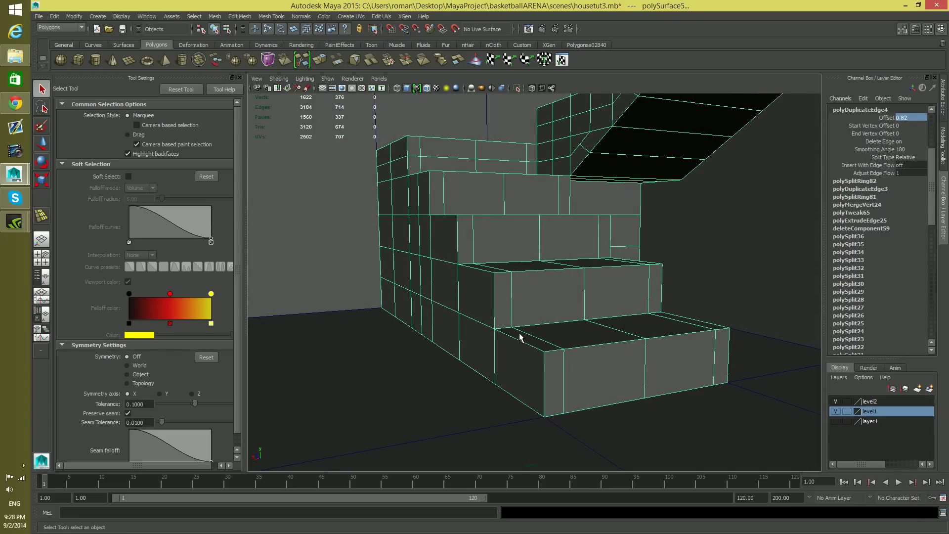
alt+drag(489, 294, 563, 193)
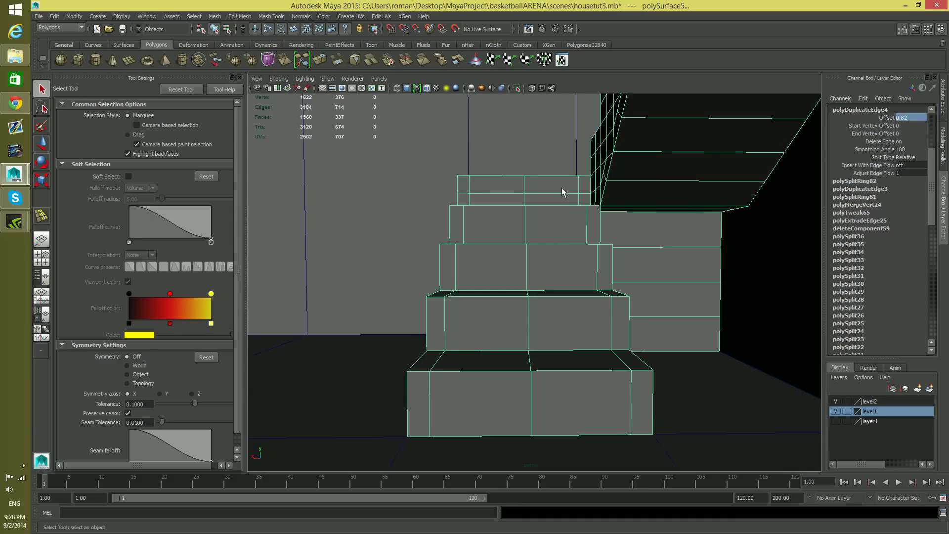
alt+drag(458, 196, 557, 248)
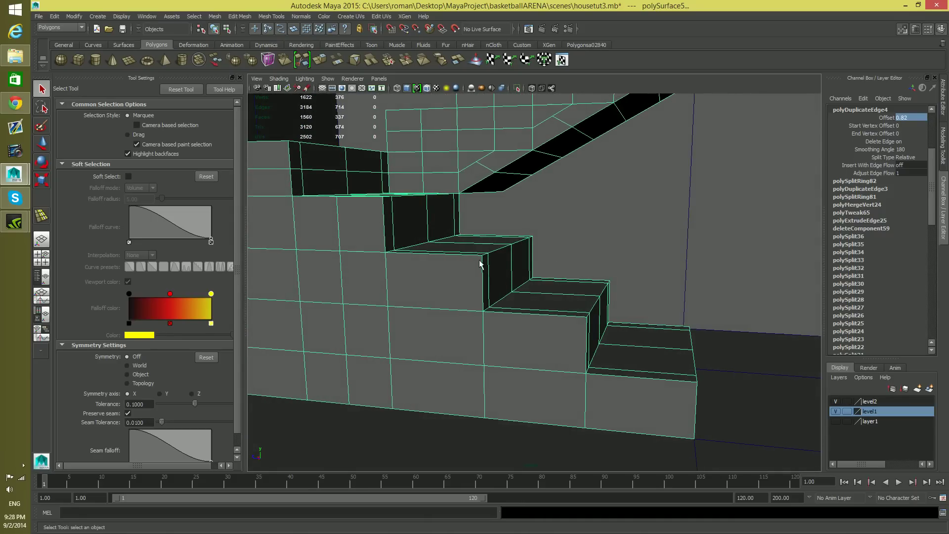
alt+drag(491, 261, 546, 342)
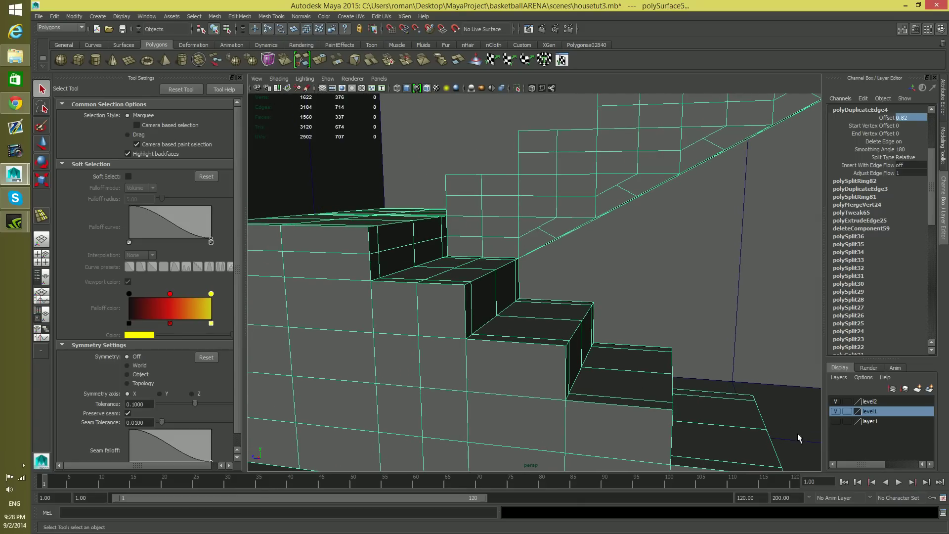
alt+drag(663, 322, 606, 241)
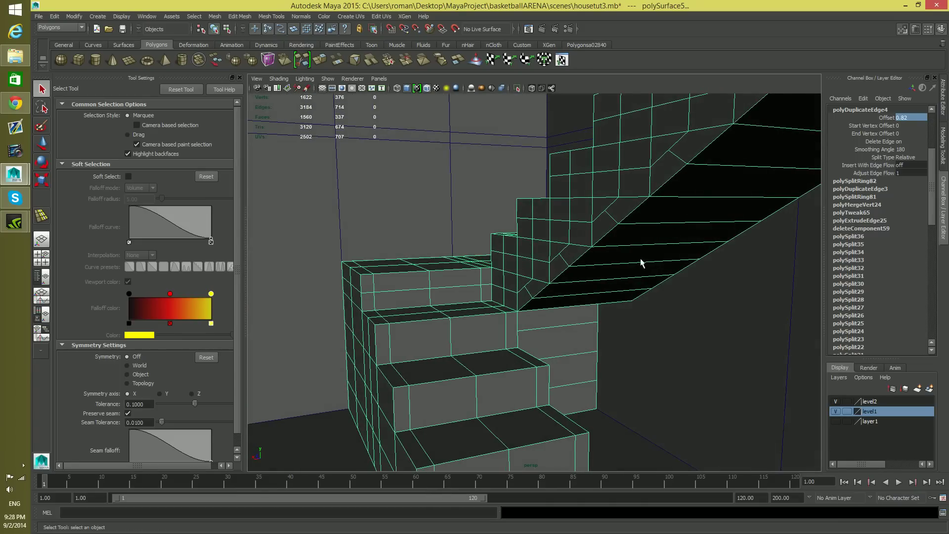
alt+drag(587, 295, 593, 313)
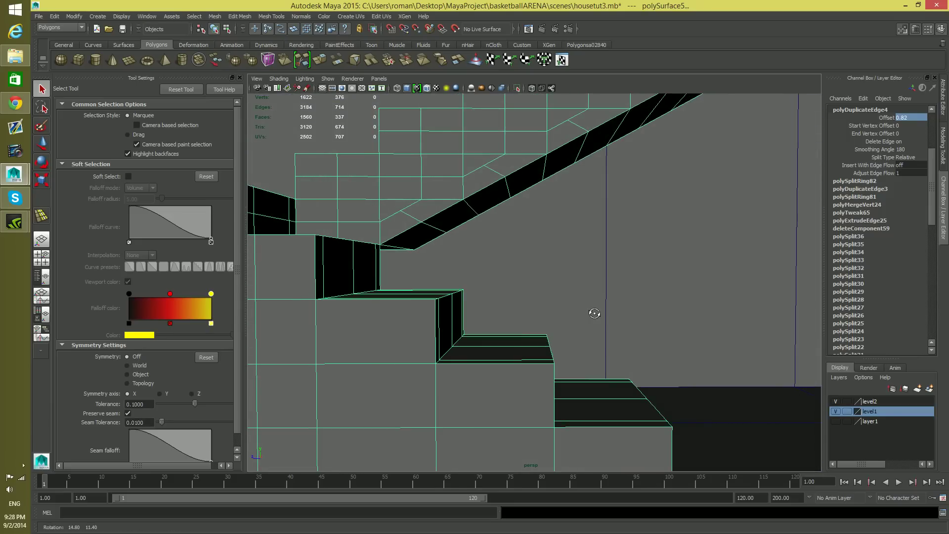
alt+drag(615, 371, 499, 355)
alt+middle_drag(603, 244, 465, 345)
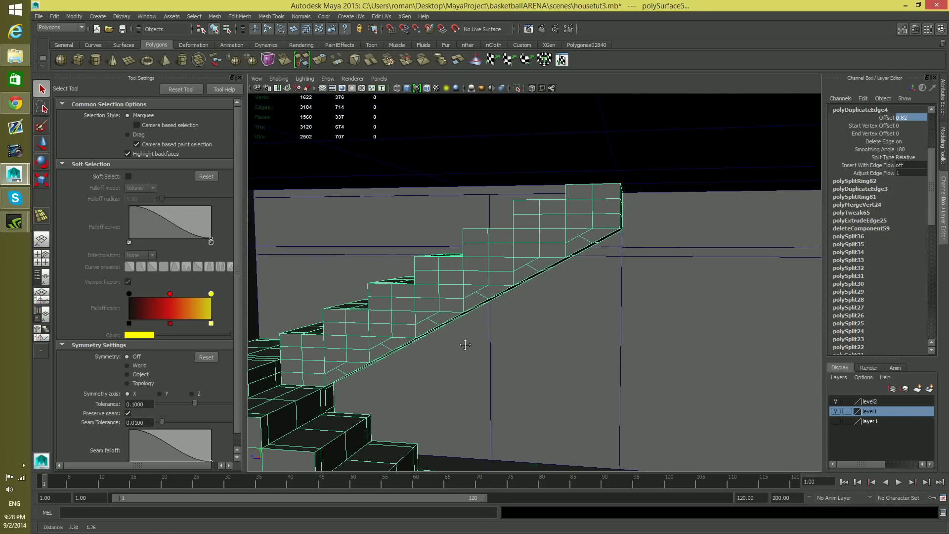
alt+drag(530, 273, 425, 267)
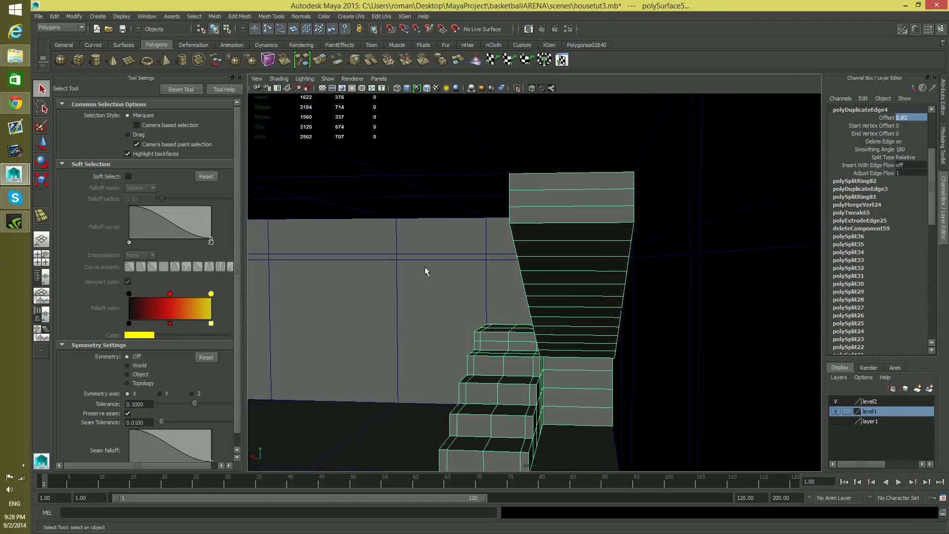
alt+drag(486, 322, 573, 310)
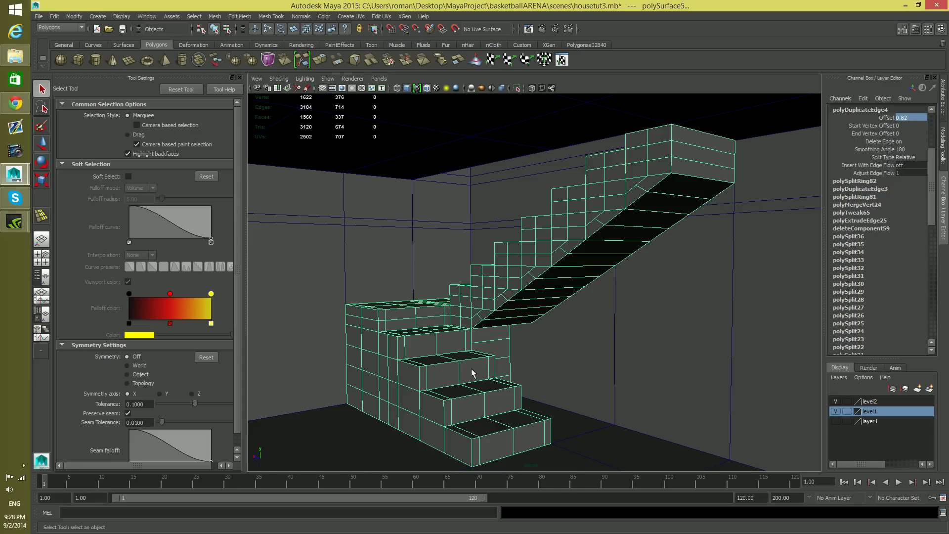
alt+drag(478, 366, 533, 364)
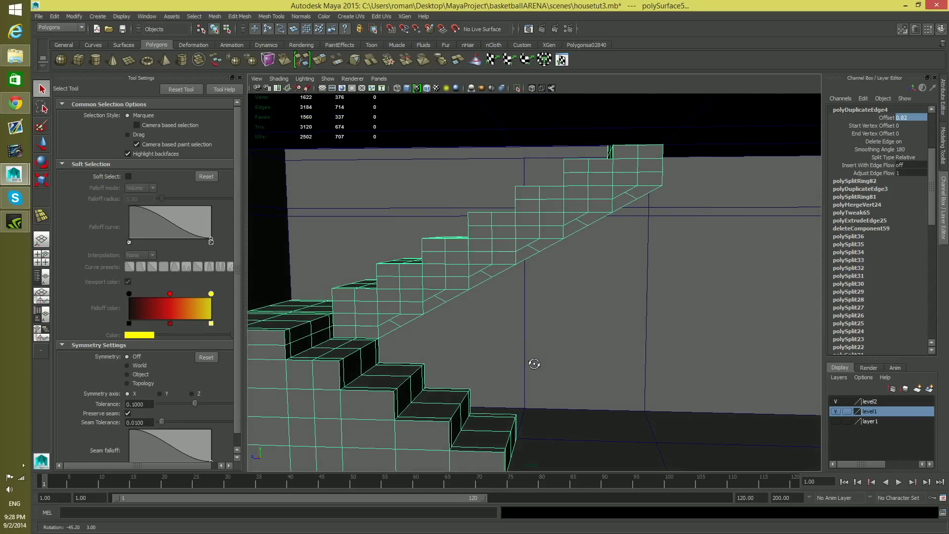
alt+right_drag(527, 377, 618, 344)
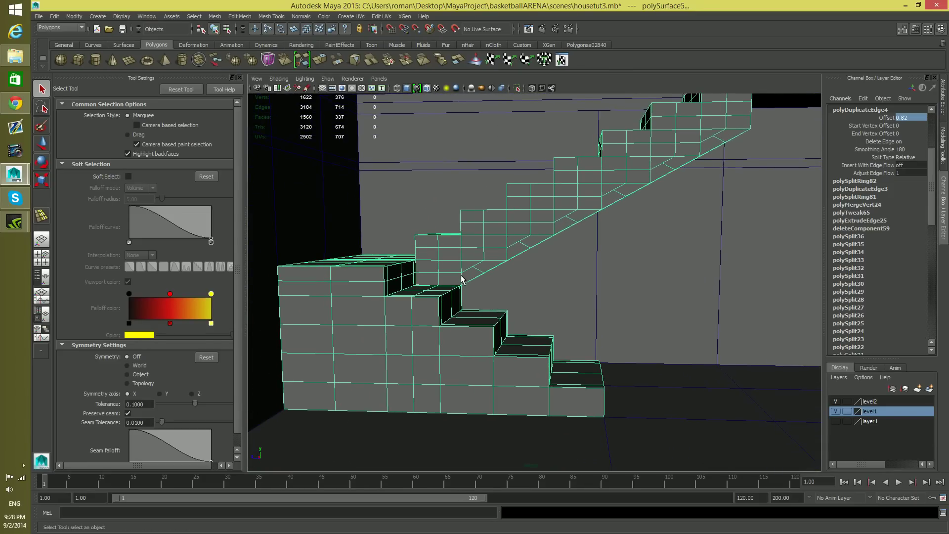
alt+drag(435, 277, 531, 295)
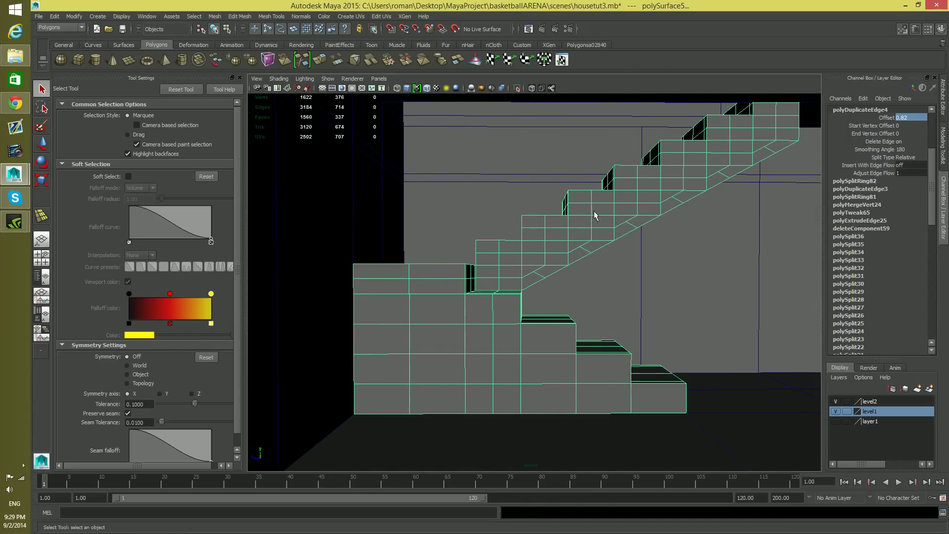
alt+middle_drag(598, 240, 498, 315)
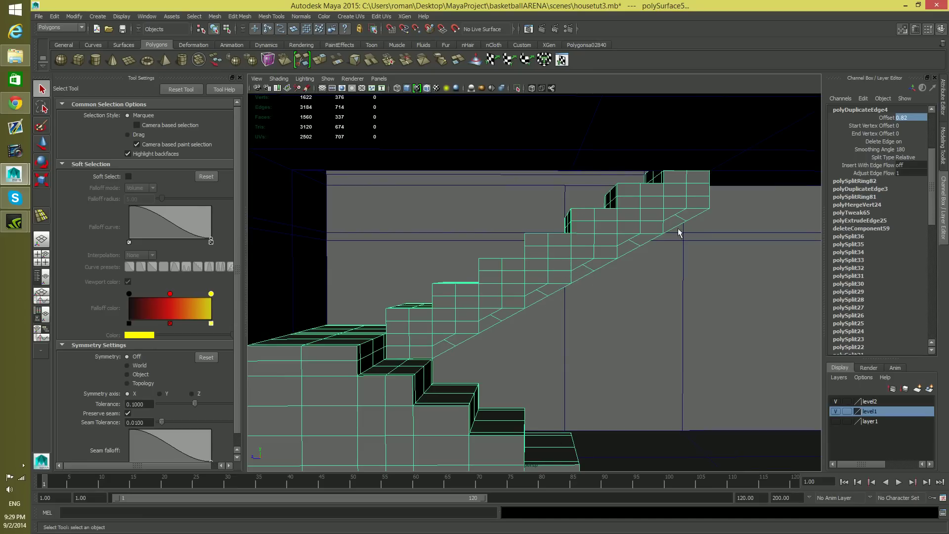
alt+middle_drag(545, 352, 630, 301)
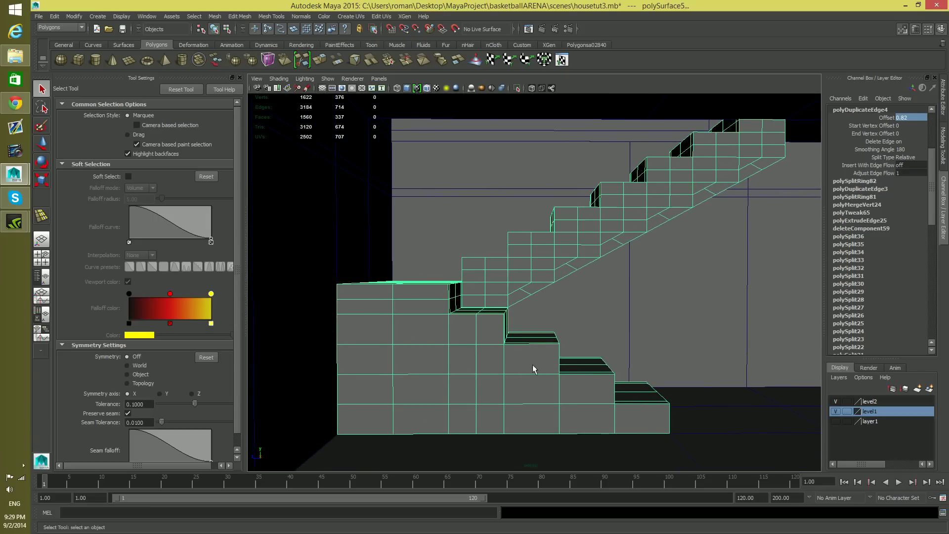
alt+right_drag(626, 384, 555, 377)
alt+right_drag(631, 385, 542, 396)
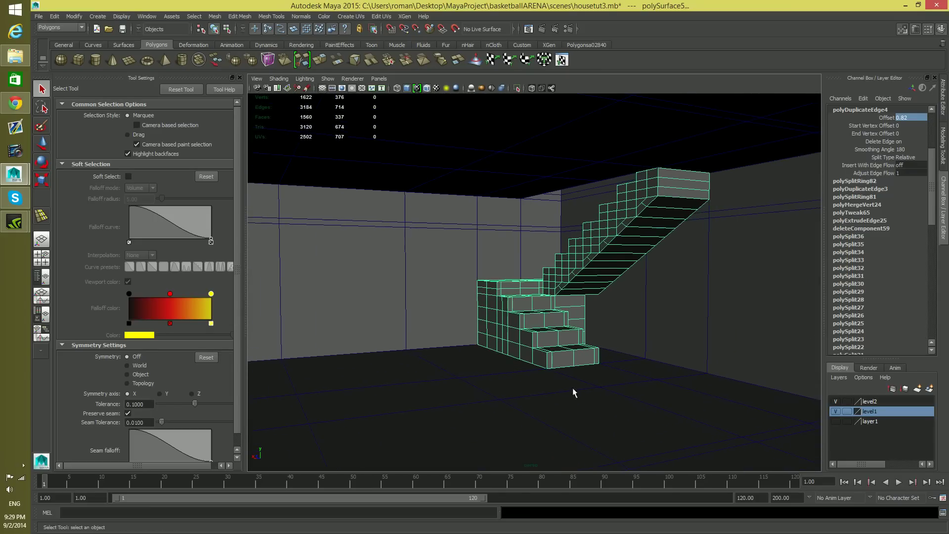
alt+right_drag(472, 369, 567, 414)
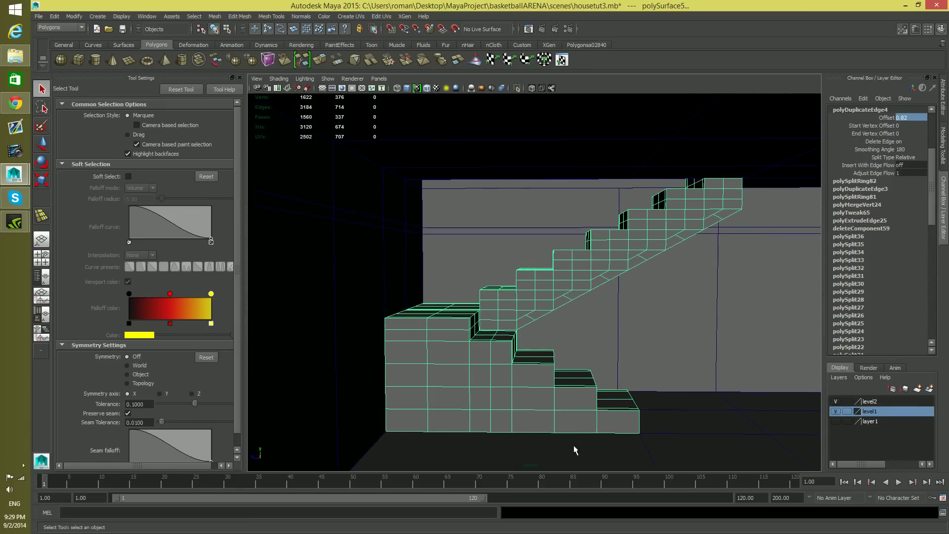
alt+right_drag(574, 446, 599, 434)
alt+drag(599, 434, 470, 413)
alt+right_drag(469, 413, 646, 394)
alt+drag(646, 394, 506, 416)
alt+right_drag(506, 416, 592, 426)
- Isolate the selected staircase from the rest of the house, viewed from beneath the floor
alt+right_drag(664, 226, 454, 311)
alt+right_drag(605, 300, 519, 350)
alt+drag(648, 377, 529, 379)
alt+right_drag(529, 378, 491, 388)
alt+drag(491, 387, 455, 387)
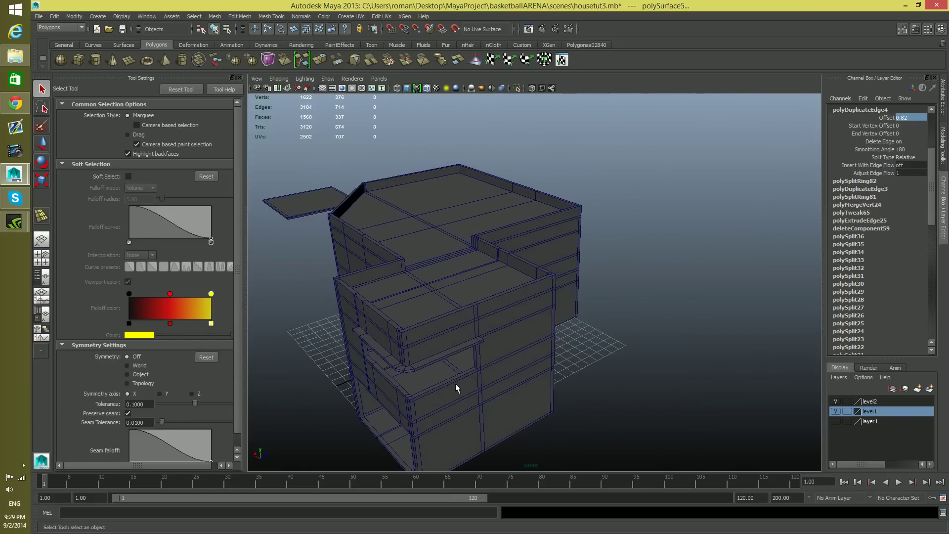
alt+middle_drag(455, 388, 467, 367)
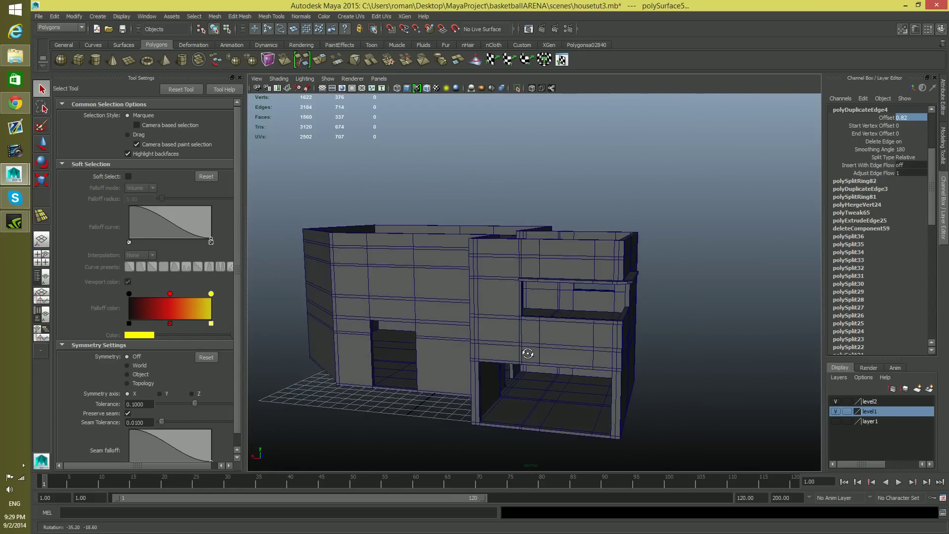
alt+drag(544, 346, 586, 267)
alt+right_drag(585, 267, 618, 349)
alt+middle_drag(618, 349, 584, 241)
alt+drag(524, 267, 473, 324)
alt+middle_drag(472, 324, 499, 216)
alt+drag(499, 216, 441, 303)
alt+middle_drag(441, 303, 479, 271)
alt+right_drag(478, 272, 629, 317)
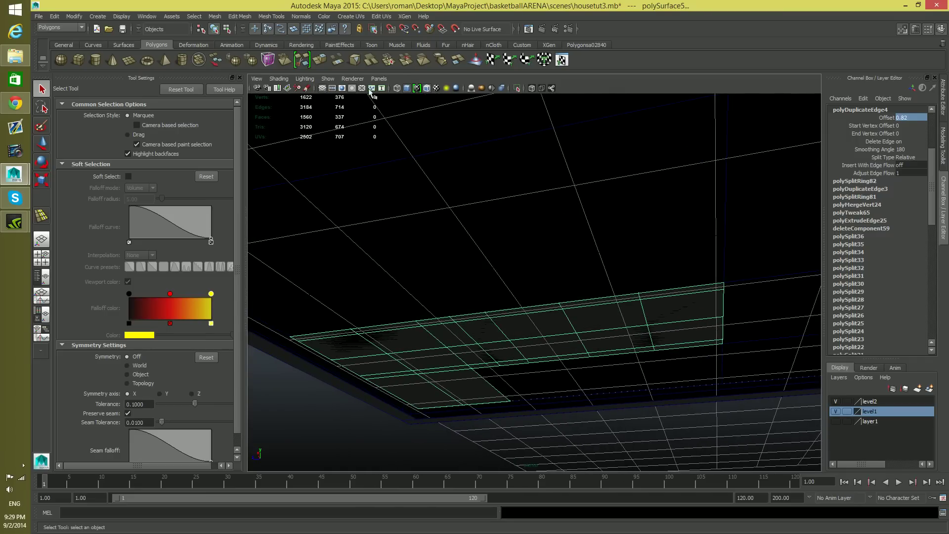
click(520, 91)
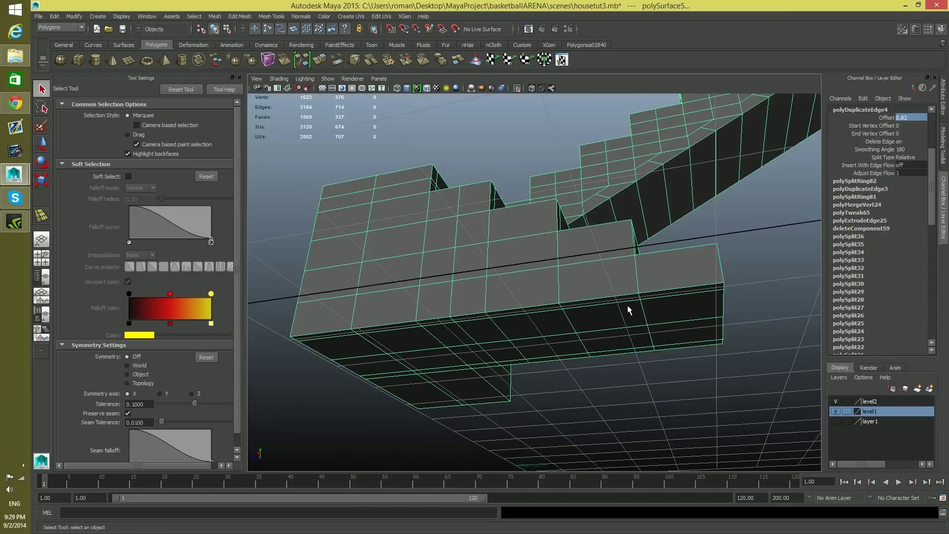
scroll(602, 269, up, 5)
- Switch to face selection, select the floor-facing underside faces beneath the lower flight and landing, and delete them
right_drag(448, 181, 448, 216)
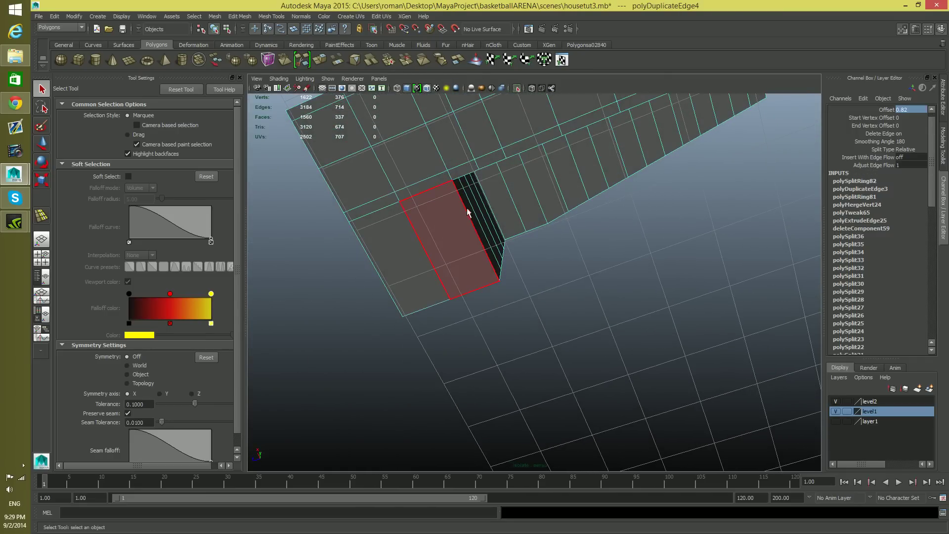
alt+drag(449, 216, 523, 237)
click(595, 130)
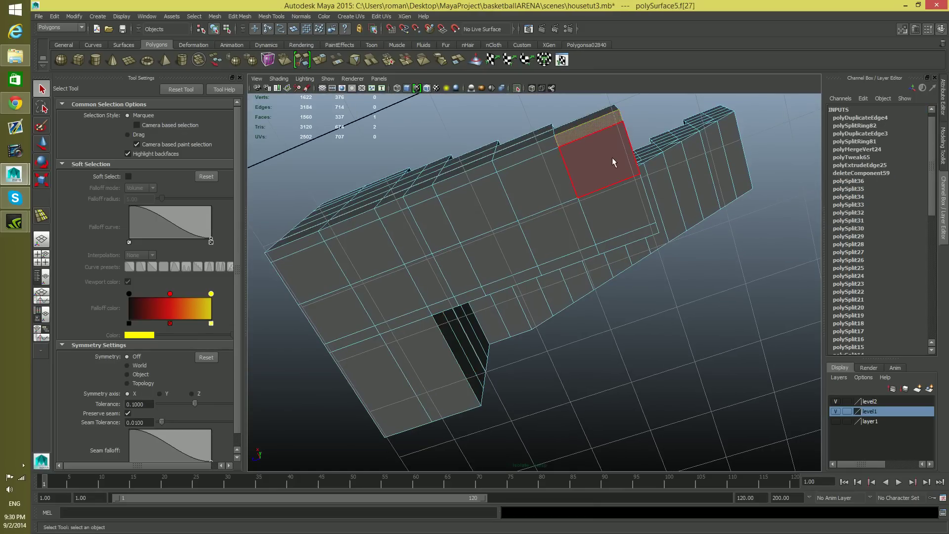
shift+double_click(624, 214)
alt+drag(646, 236, 535, 205)
ctrl+click(533, 197)
alt+drag(454, 258, 550, 291)
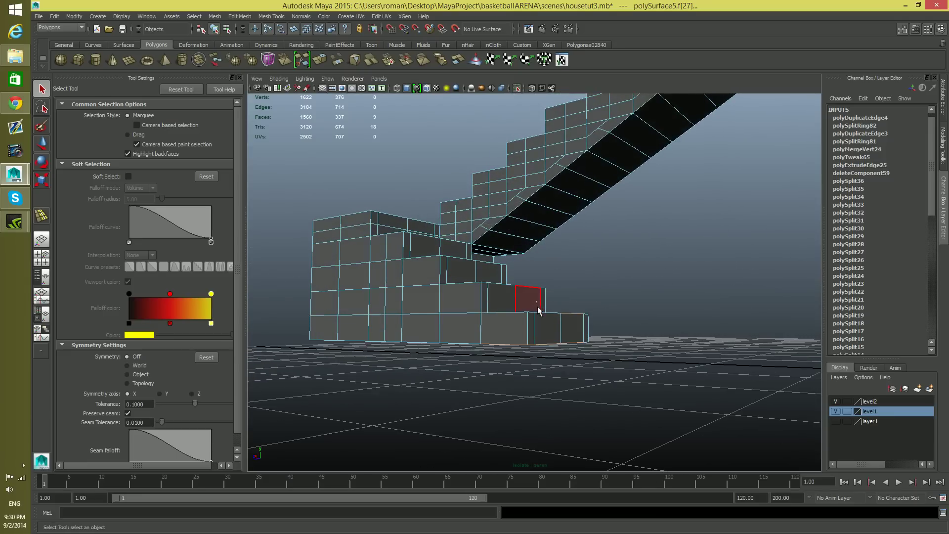
alt+drag(588, 328, 540, 265)
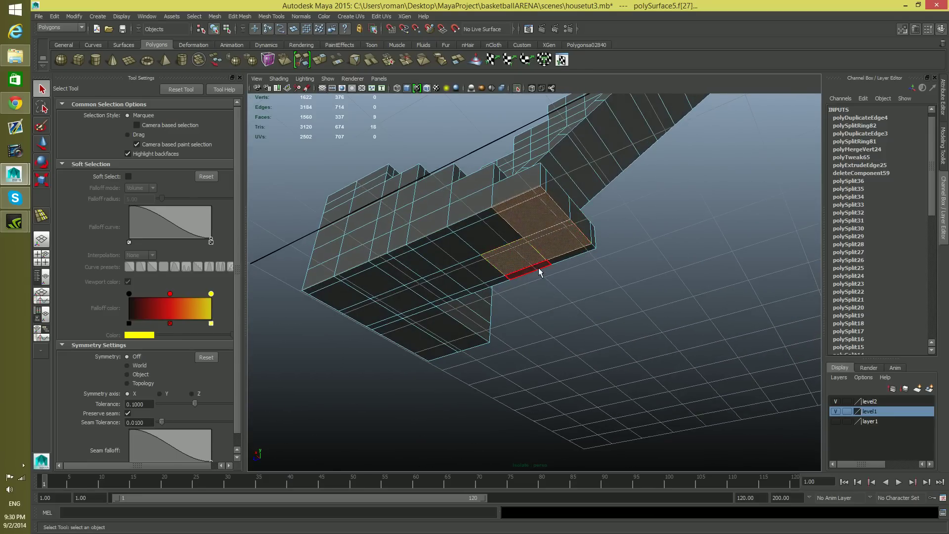
shift+click(487, 233)
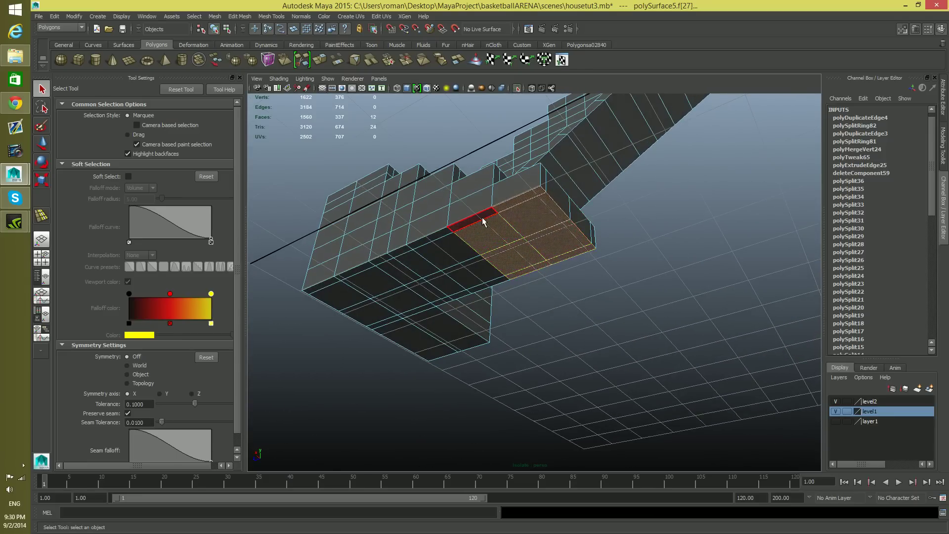
shift+click(464, 220)
shift+click(434, 250)
shift+click(470, 271)
shift+click(491, 280)
shift+click(434, 275)
shift+click(407, 258)
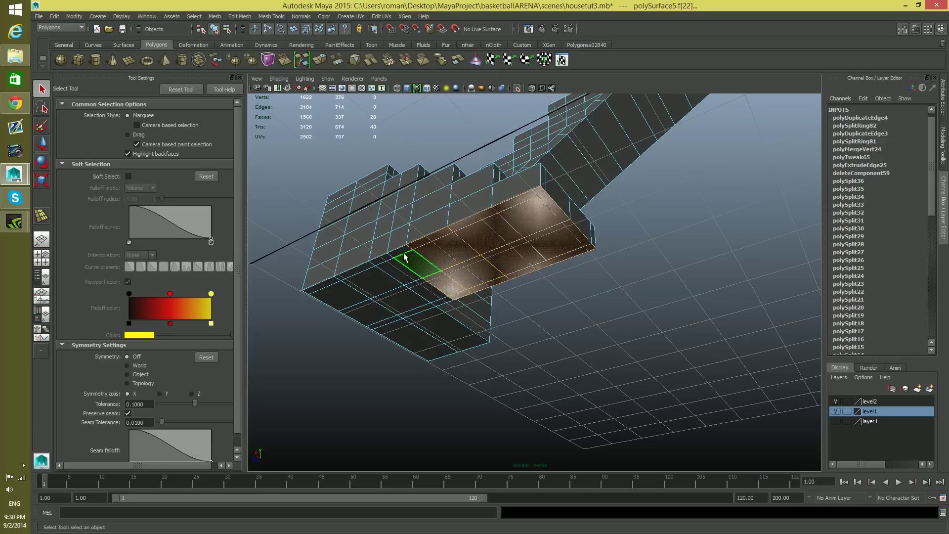
shift+click(389, 271)
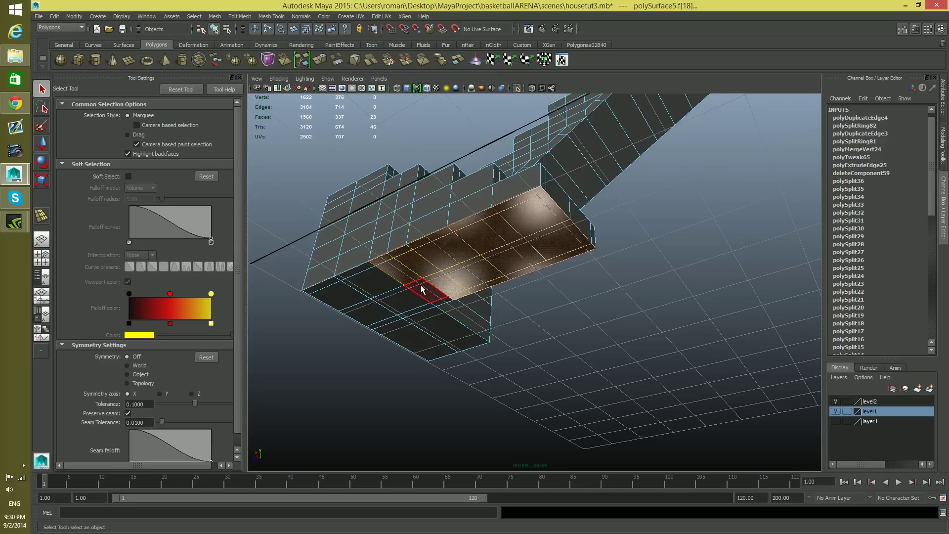
shift+click(430, 294)
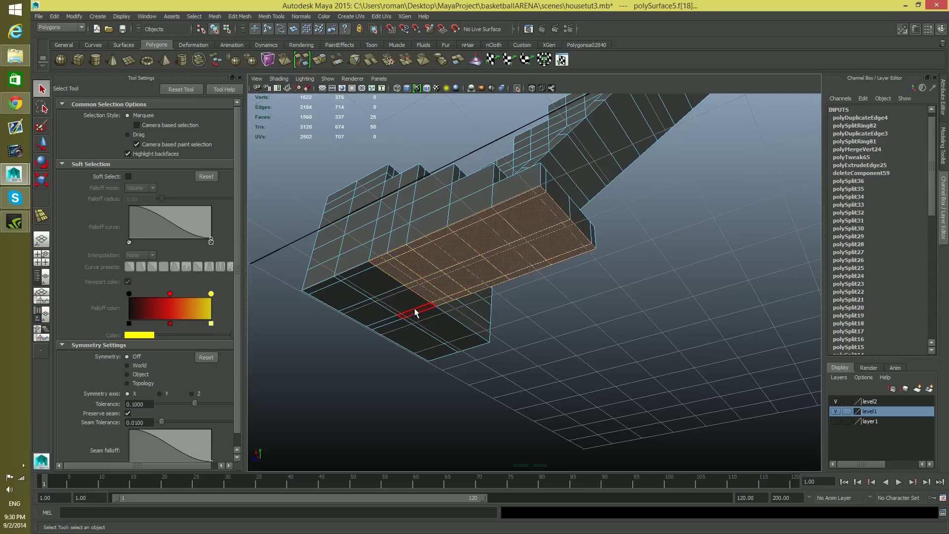
shift+click(392, 297)
shift+click(371, 277)
shift+click(352, 272)
shift+click(343, 282)
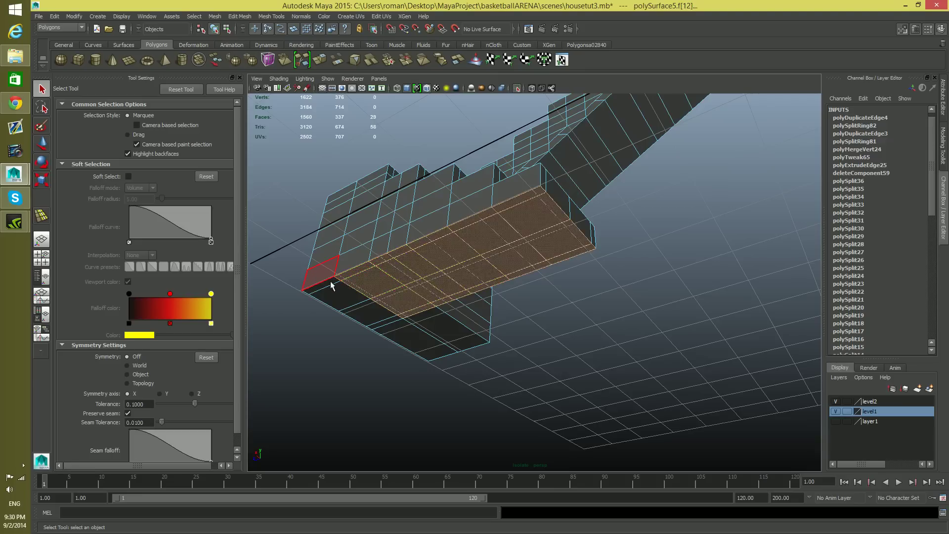
shift+click(330, 283)
shift+click(343, 299)
shift+click(371, 312)
shift+click(393, 321)
alt+drag(424, 329, 499, 366)
shift+click(452, 352)
shift+click(453, 366)
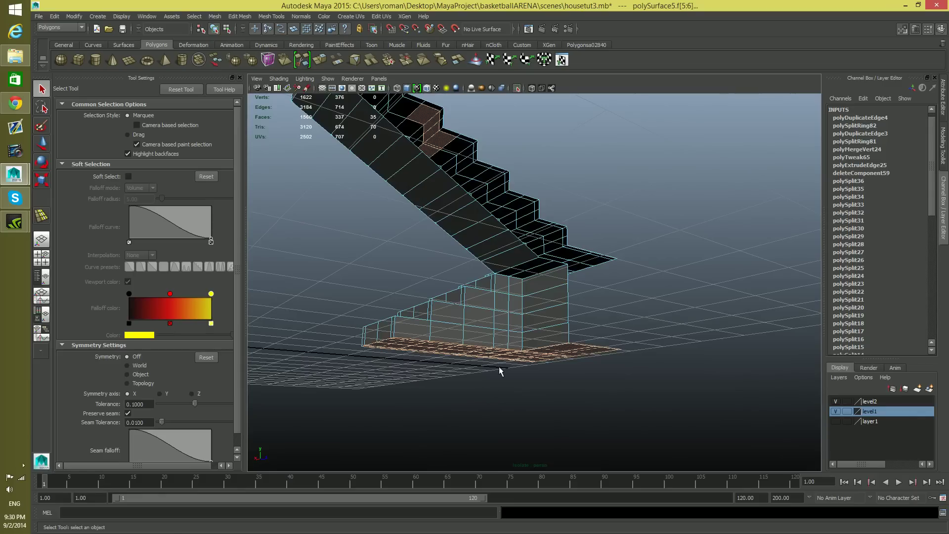
click(548, 398)
alt+drag(558, 390, 484, 363)
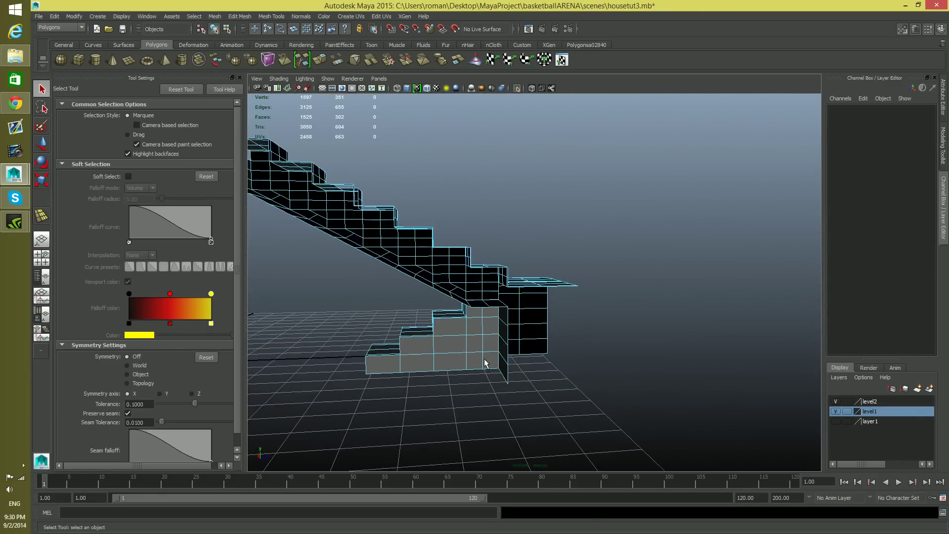
- Select the column of four end-wall faces beneath the upper flight's start and extrude them inward
alt+drag(524, 331, 494, 339)
right_click(429, 339)
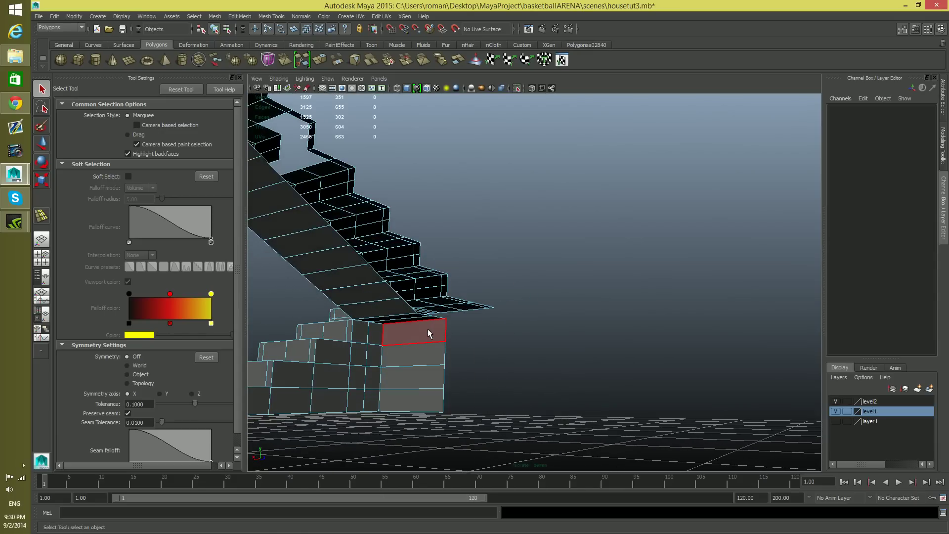
click(429, 340)
shift+click(428, 376)
alt+drag(417, 401, 346, 225)
click(319, 59)
alt+drag(434, 410, 497, 386)
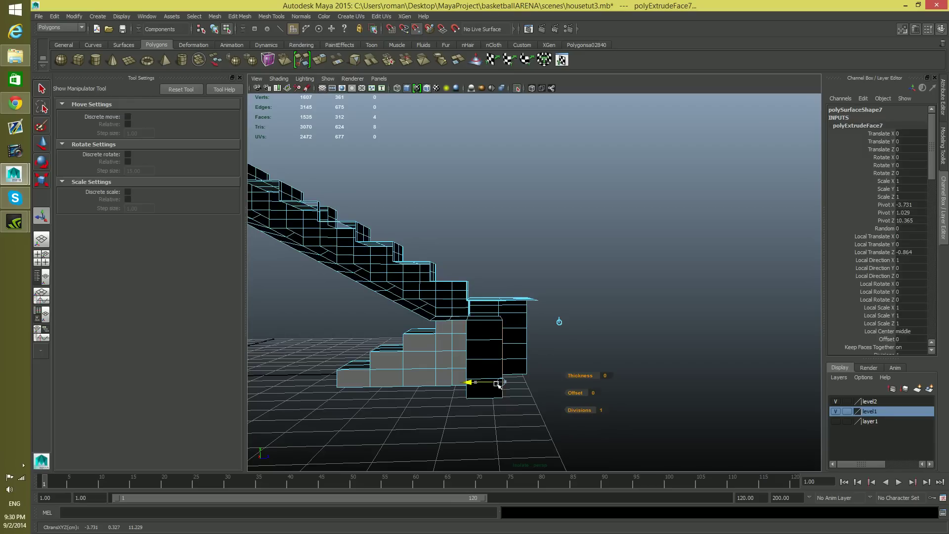
drag(498, 384, 460, 376)
- Select the column of dark side faces on the newly extruded wall section and delete them
click(458, 333)
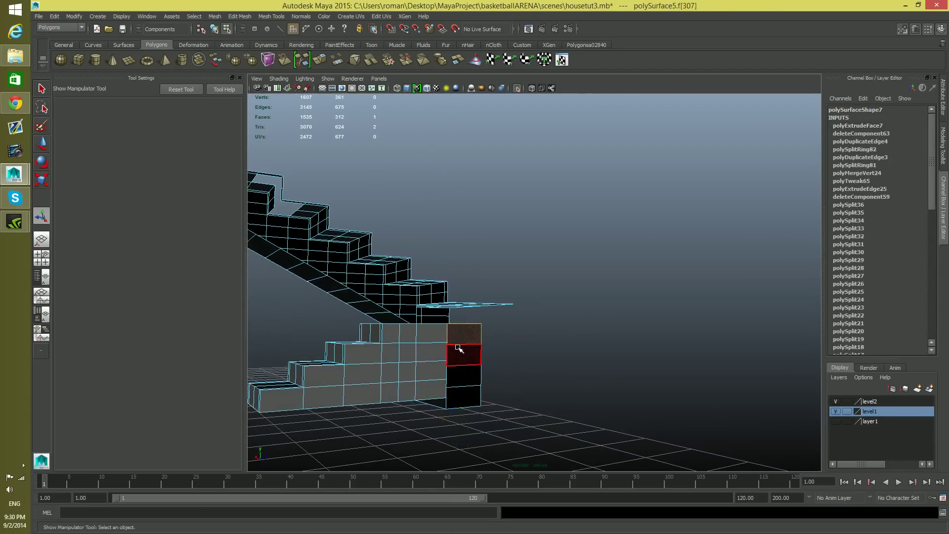
shift+click(459, 356)
shift+click(455, 375)
shift+click(455, 394)
alt+drag(455, 394, 434, 405)
key(Delete)
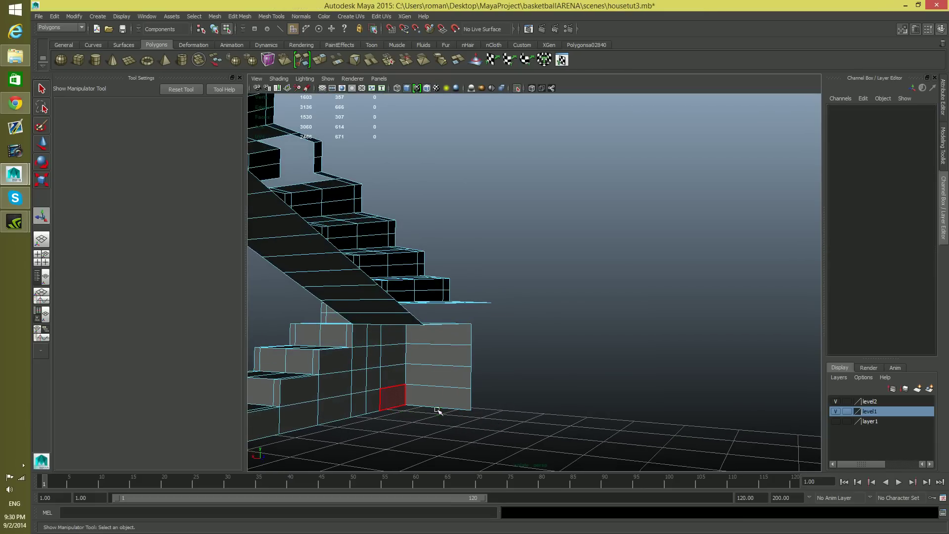
- Save the scene under the new file name housetut5.mb in the scenes folder
alt+drag(431, 373, 568, 388)
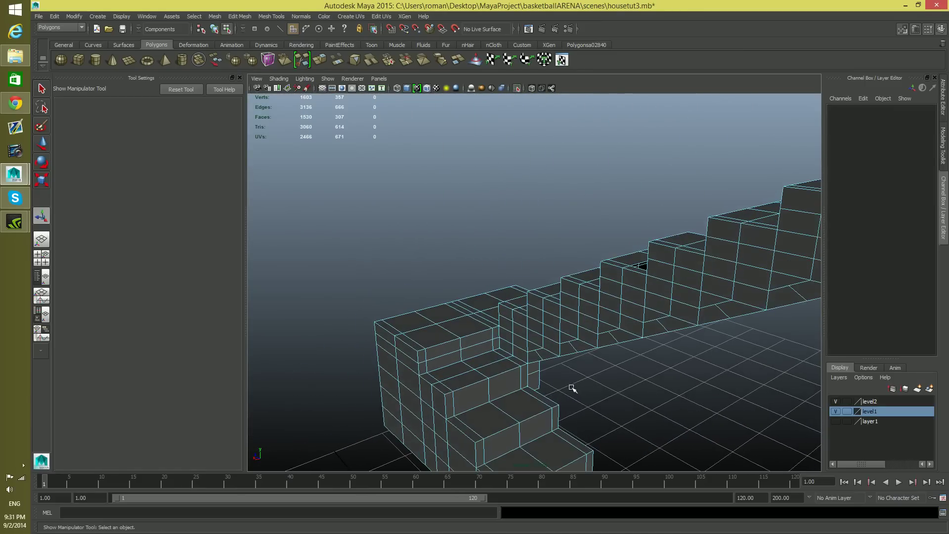
click(38, 17)
click(69, 60)
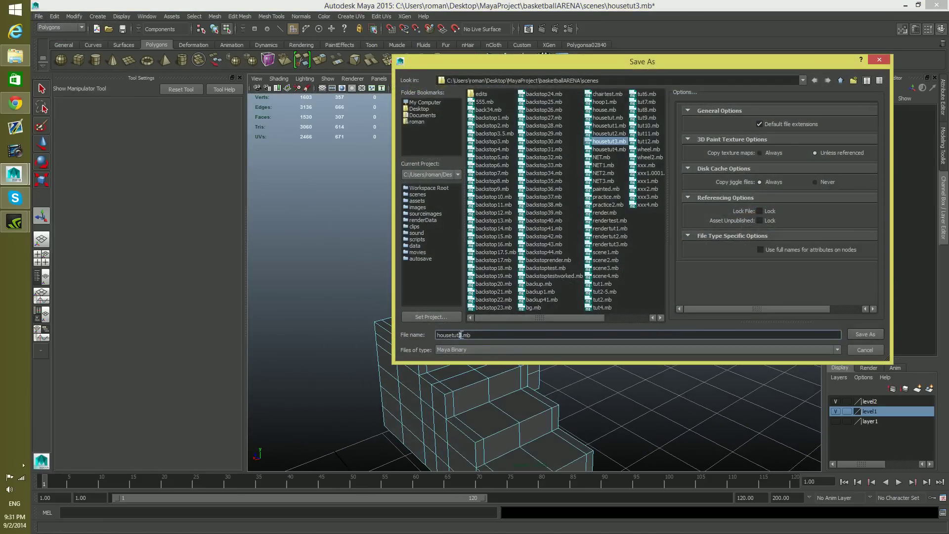
key(BackSpace)
text(5)
click(865, 335)
- Return the staircase to object selection and turn off its isolation to show the whole house again
alt+right_drag(645, 314, 620, 317)
scroll(620, 317, up, 2)
alt+drag(620, 315, 591, 331)
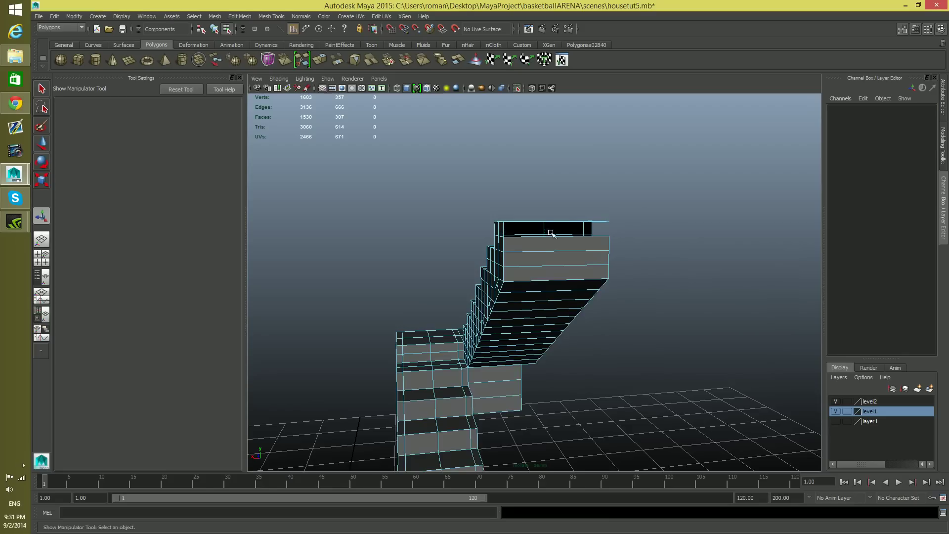
alt+drag(542, 300, 597, 300)
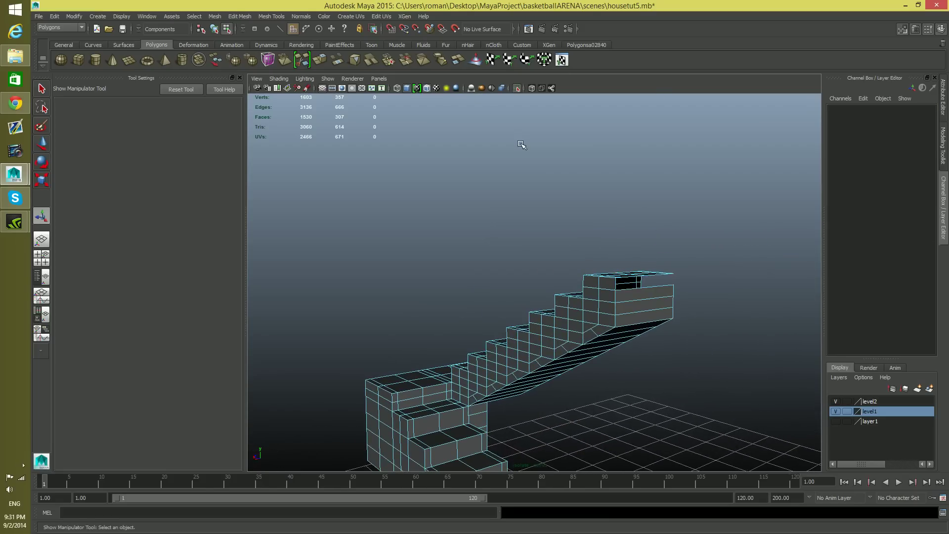
key(F8)
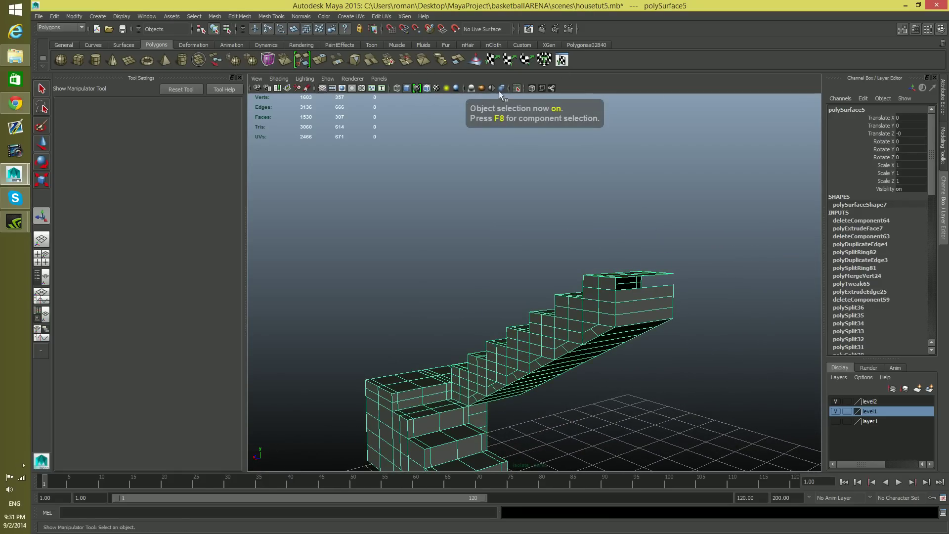
click(516, 89)
alt+drag(628, 301, 546, 324)
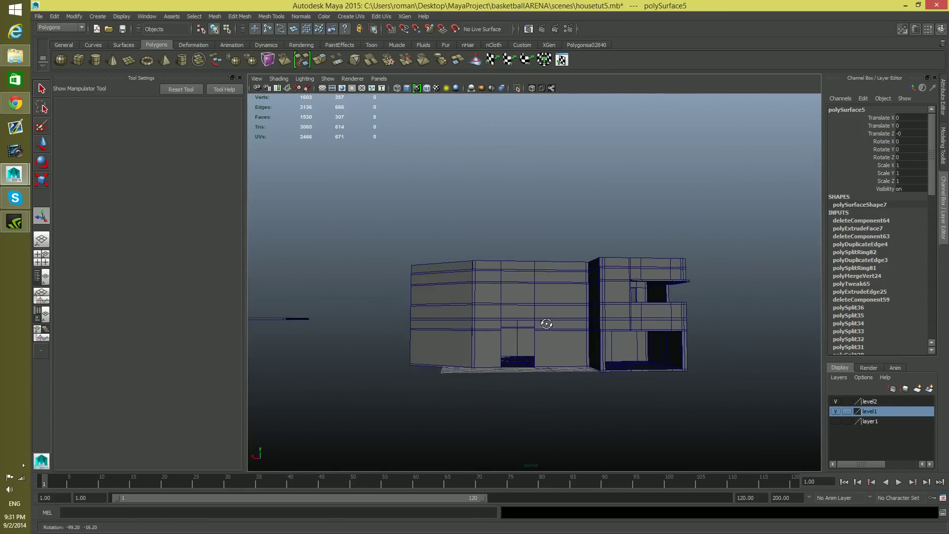
- Start saving the current scene under a new name
click(41, 18)
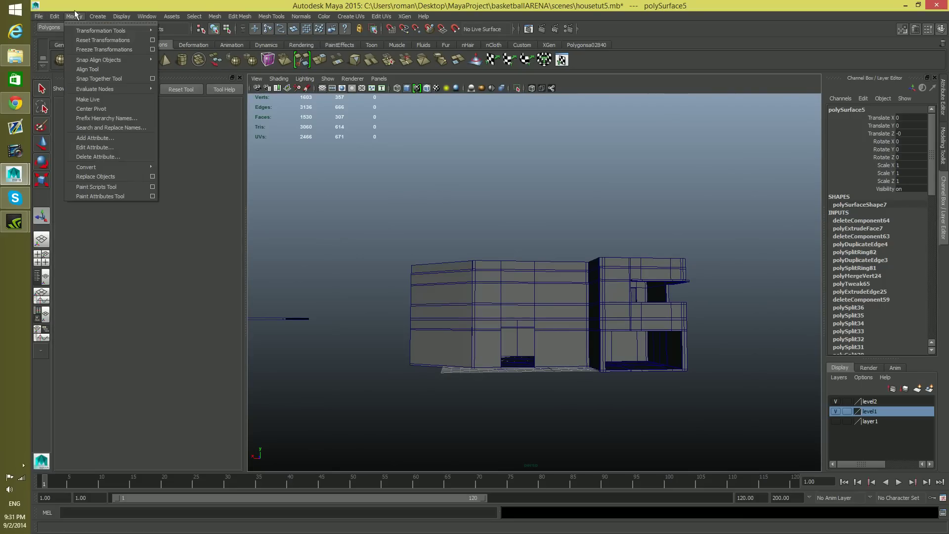
click(76, 5)
click(43, 15)
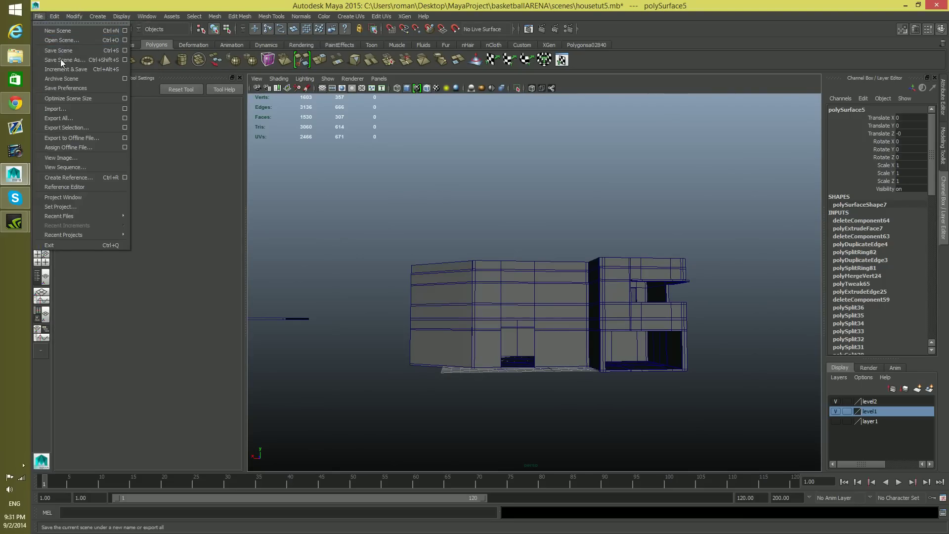